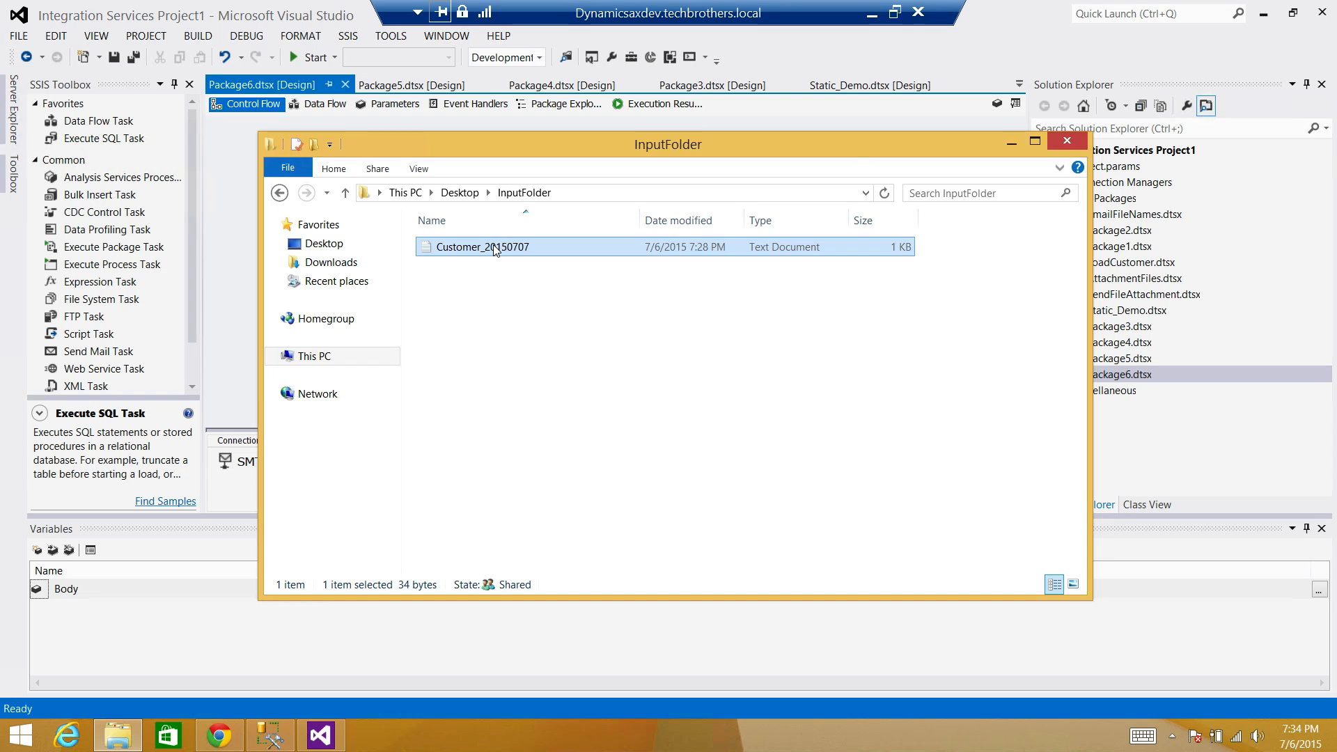
Open Customer_20150707 in Notepad to review its id,name header and three customer rows.
double_click(495, 248)
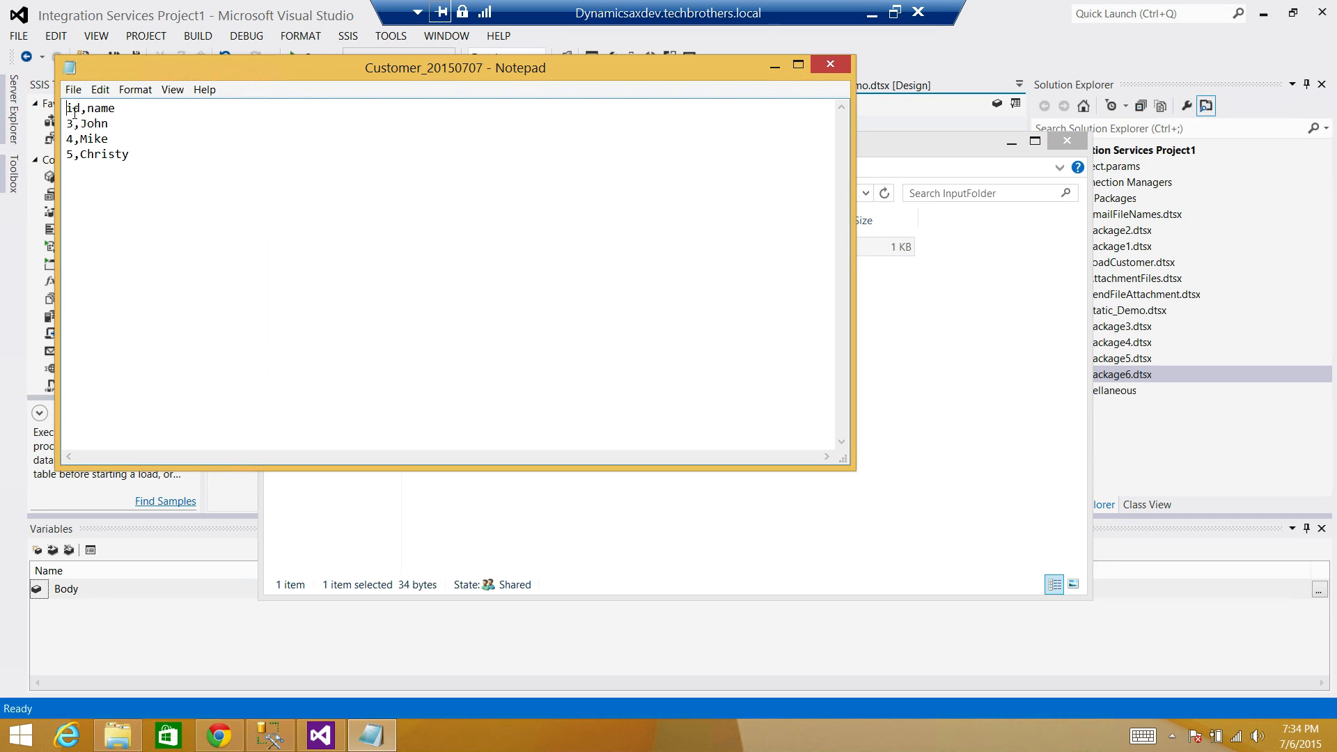
click(94, 109)
click(97, 153)
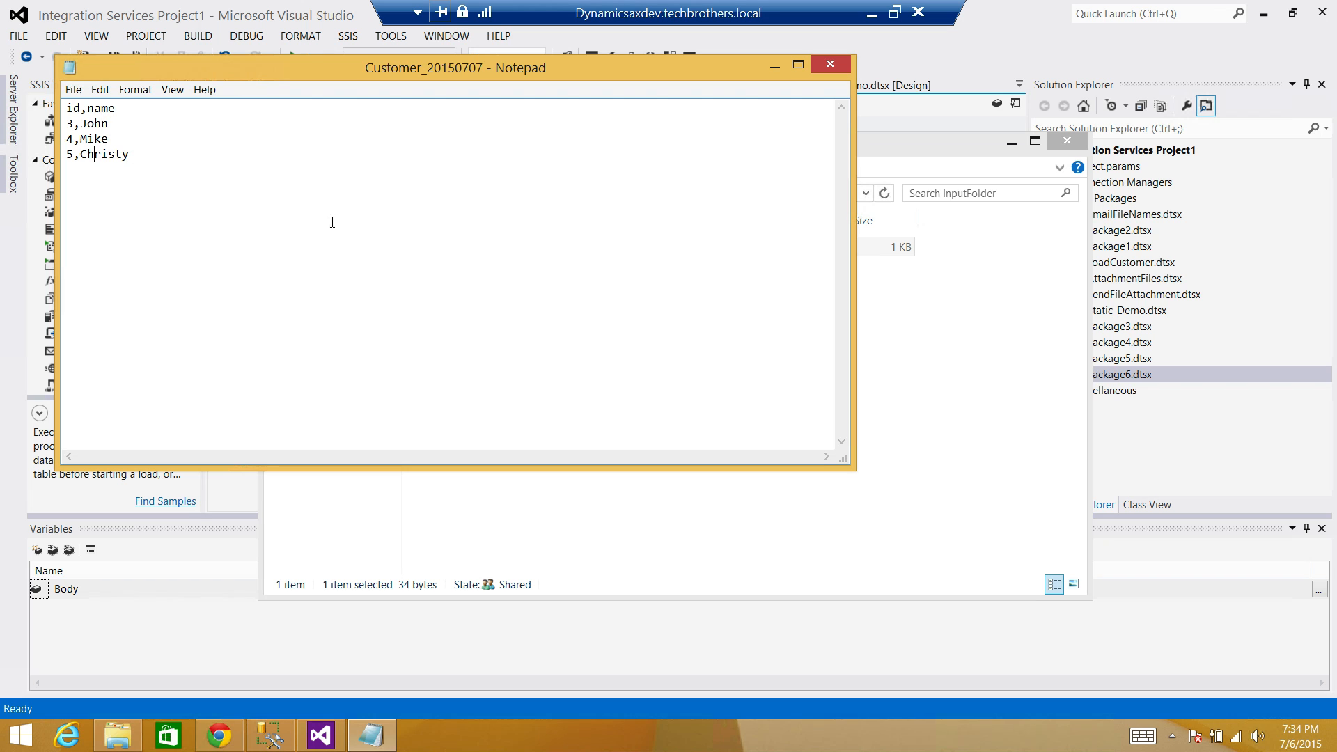
click(270, 735)
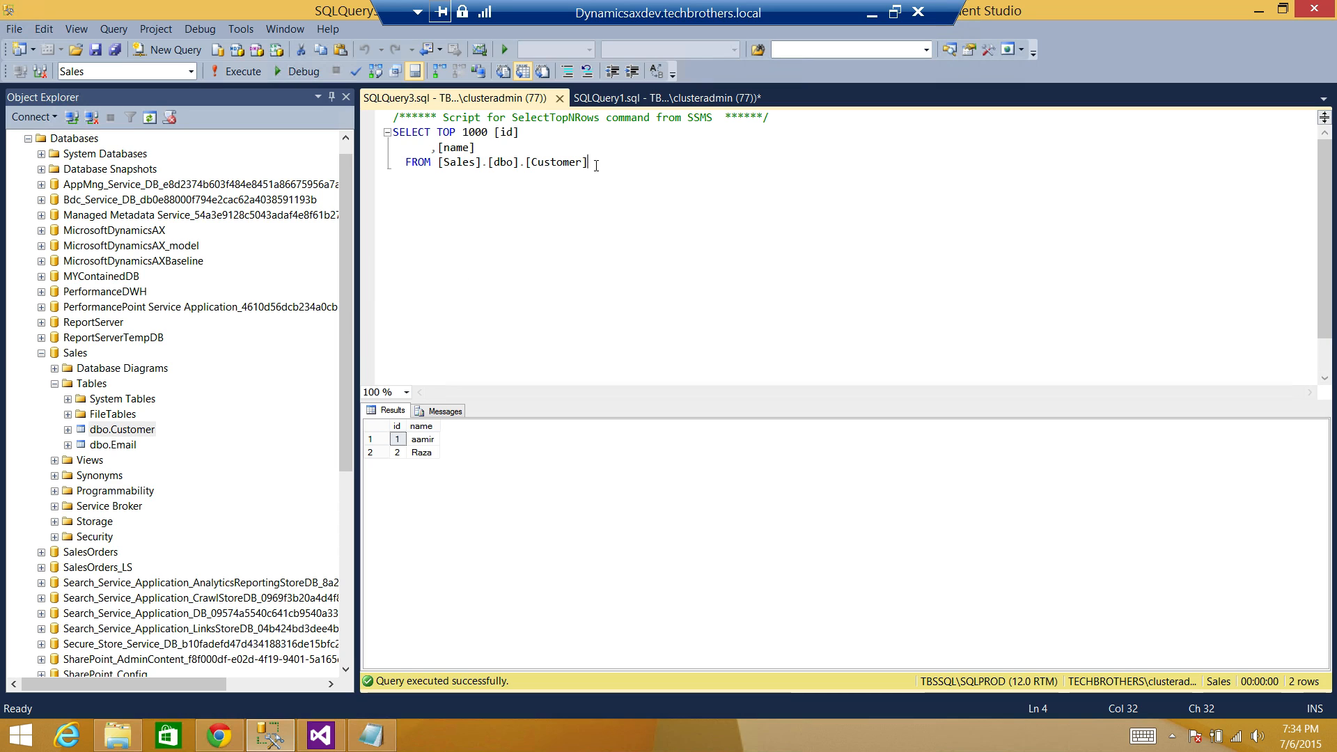
Rerun the SELECT on Sales.dbo.Customer and inspect the two returned customer rows.
click(245, 72)
click(423, 440)
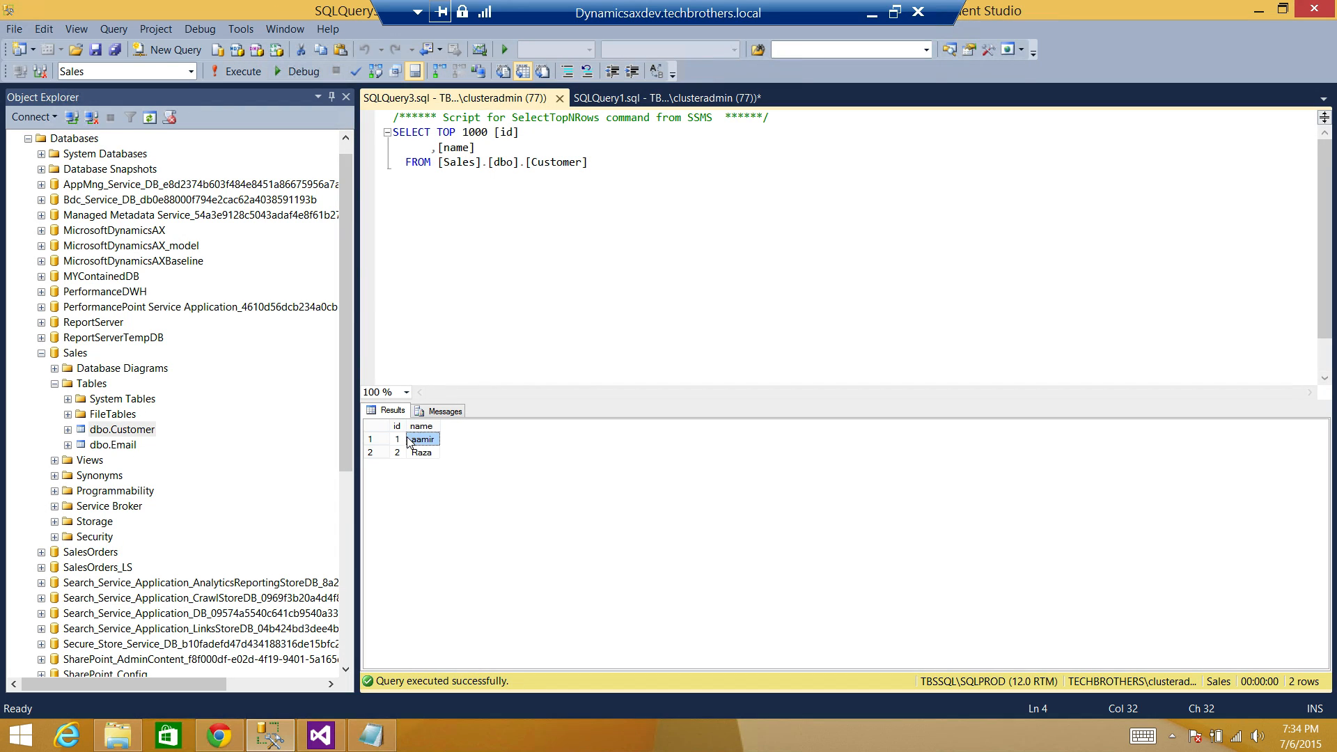
drag(397, 439, 431, 458)
click(398, 442)
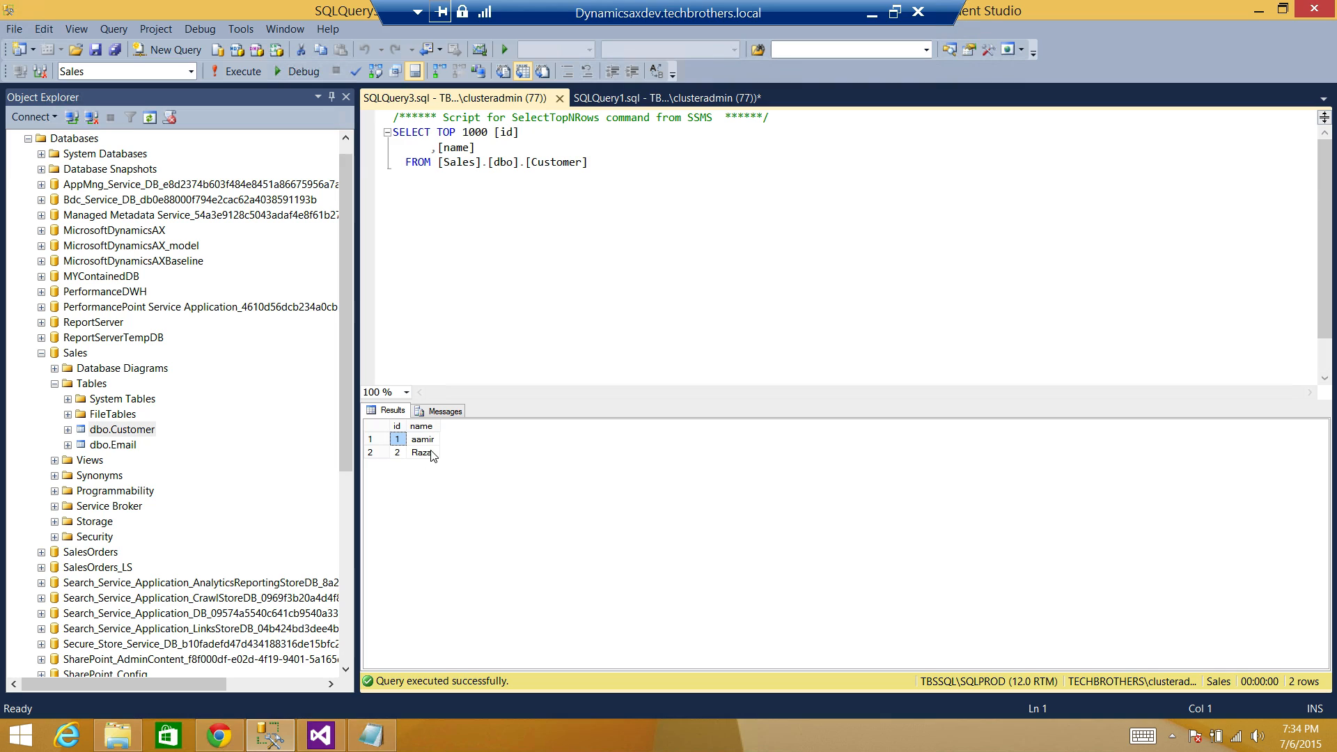
click(432, 453)
click(426, 440)
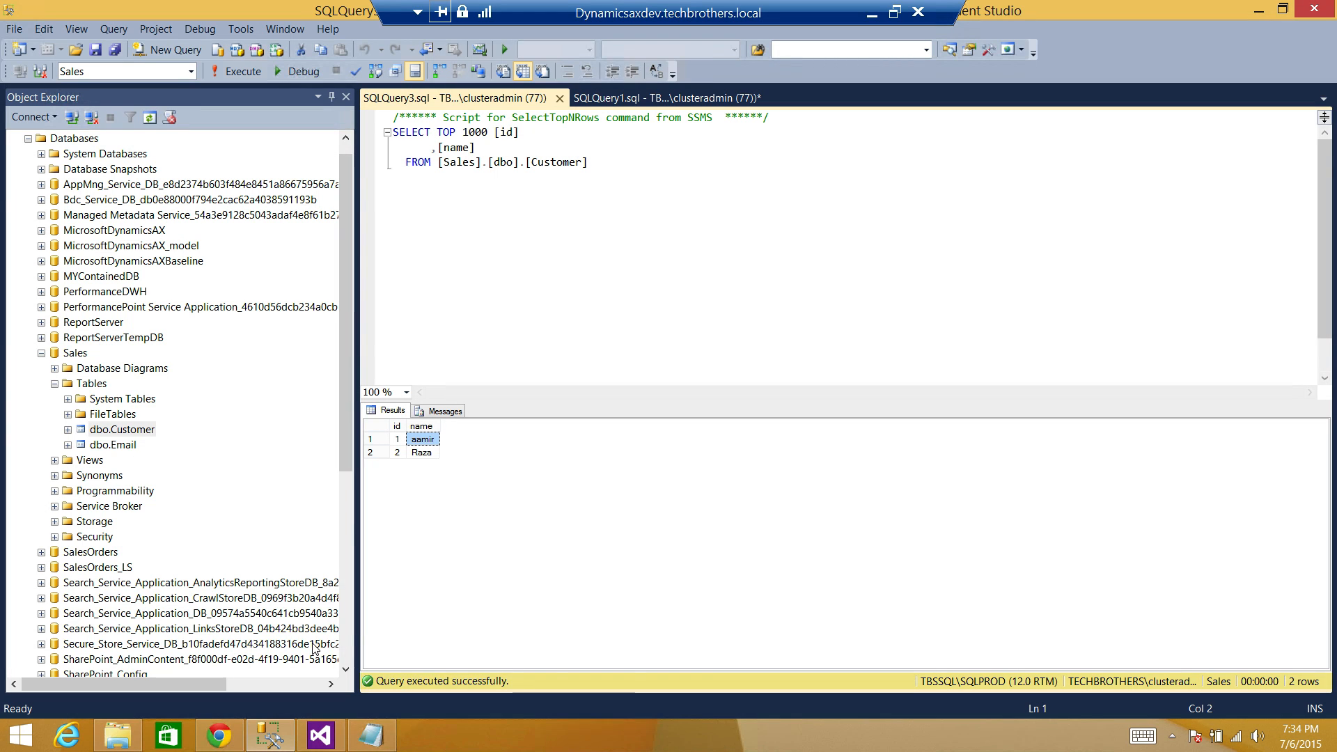
click(321, 735)
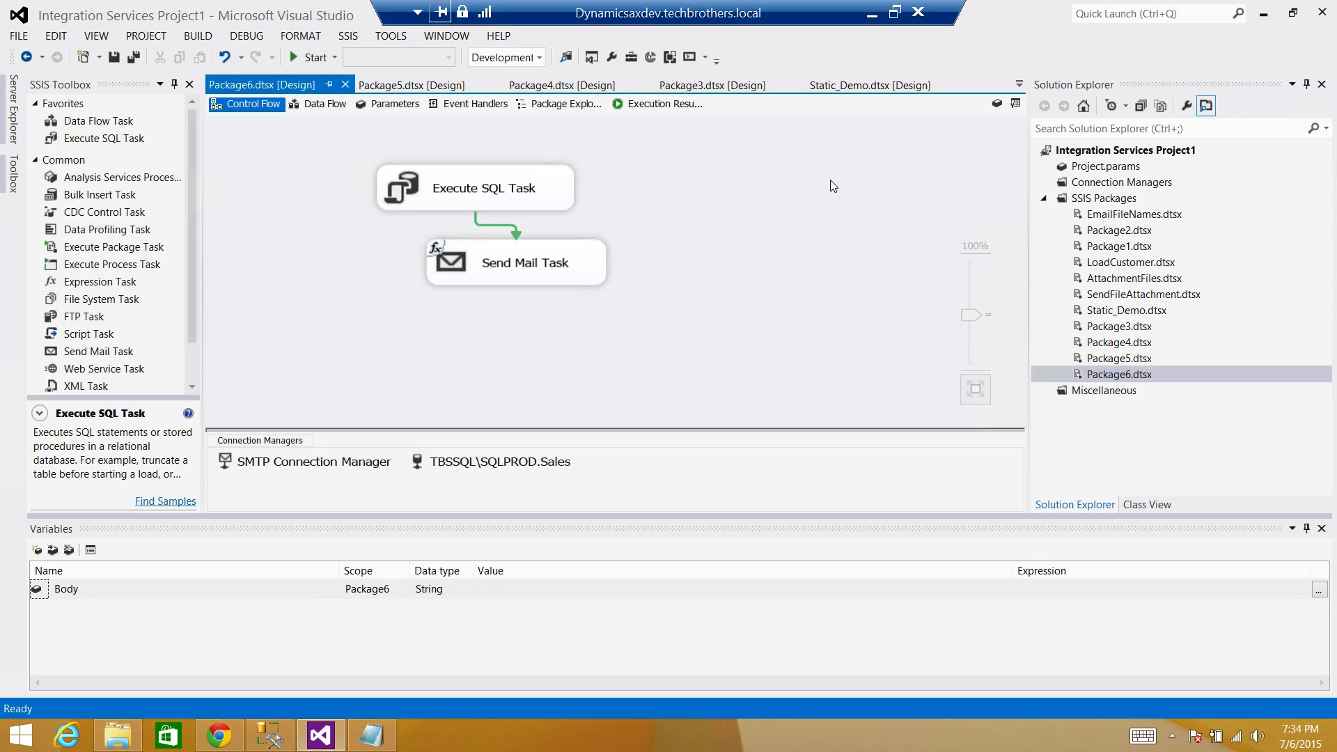
Add a new SSIS package, Package7.dtsx, from the SSIS Packages folder.
click(1097, 201)
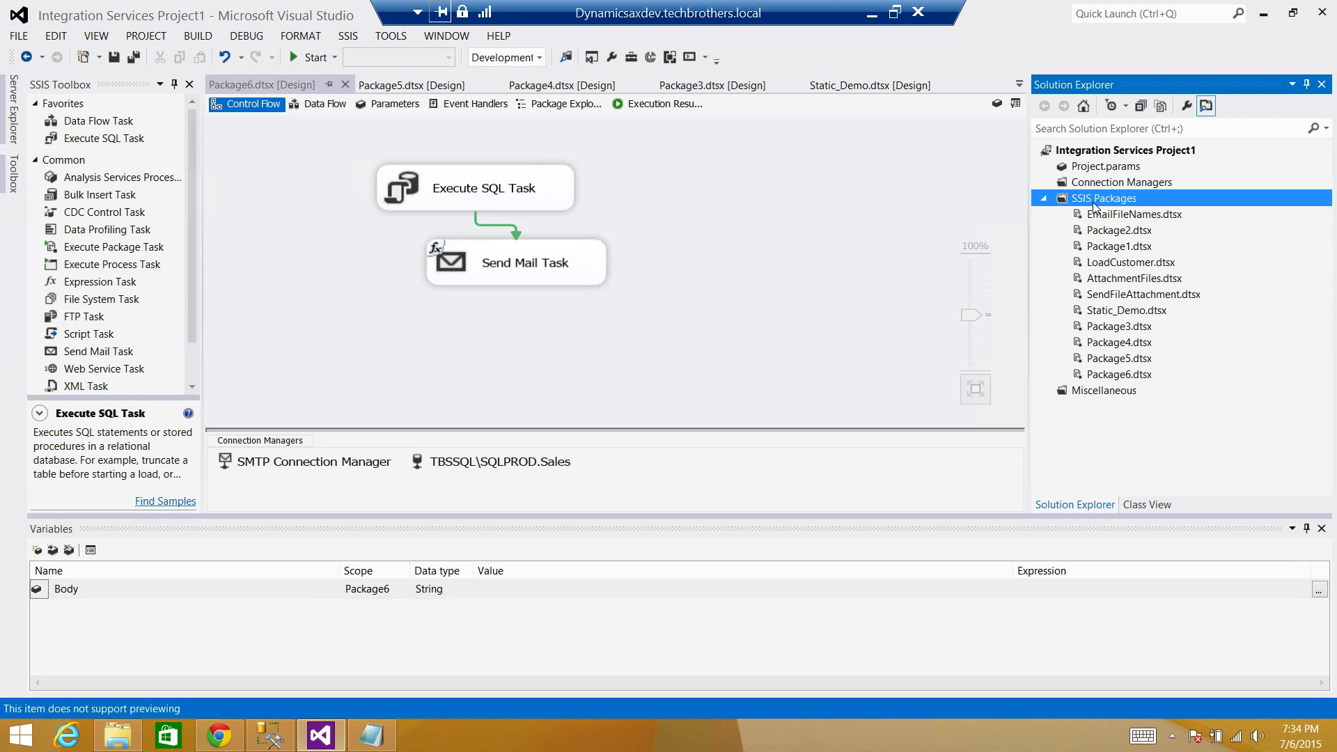
right_click(1097, 202)
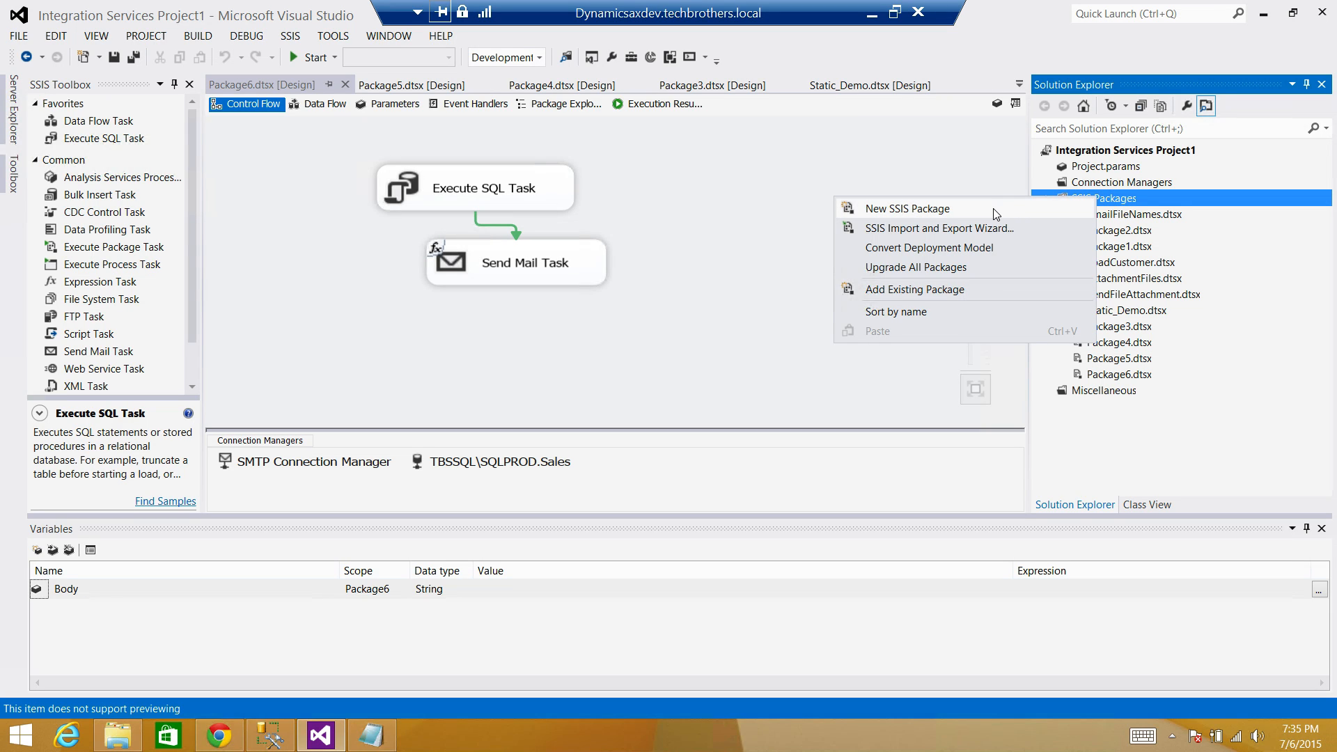
click(916, 212)
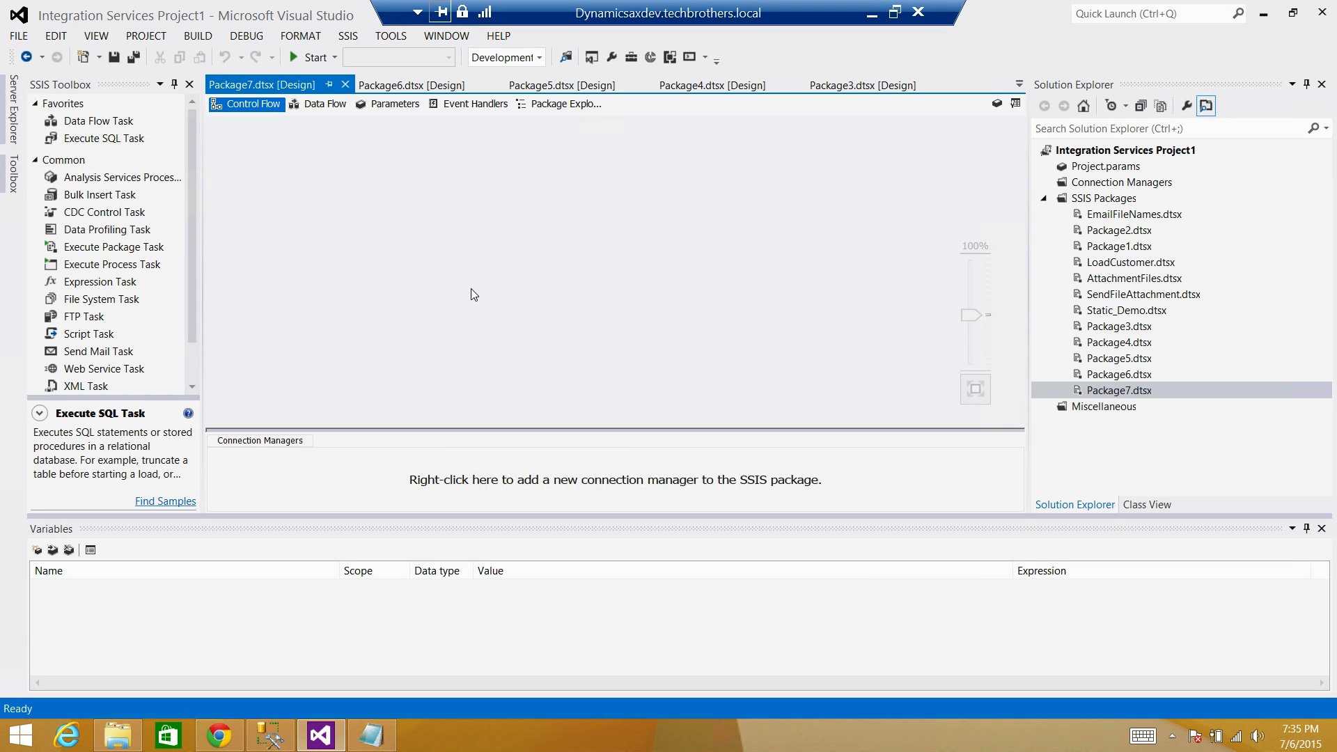
Add a String package parameter named EmailTo holding the recipient e-mail address.
click(401, 108)
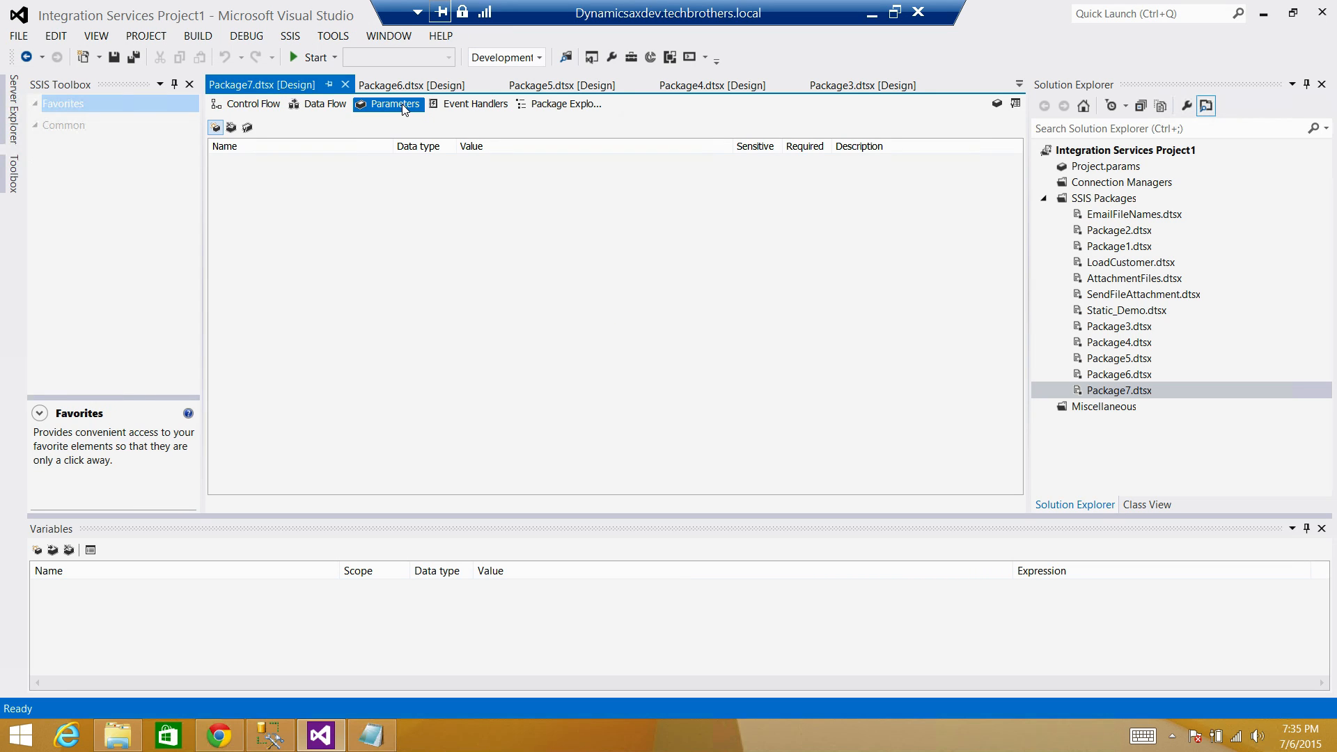
click(216, 128)
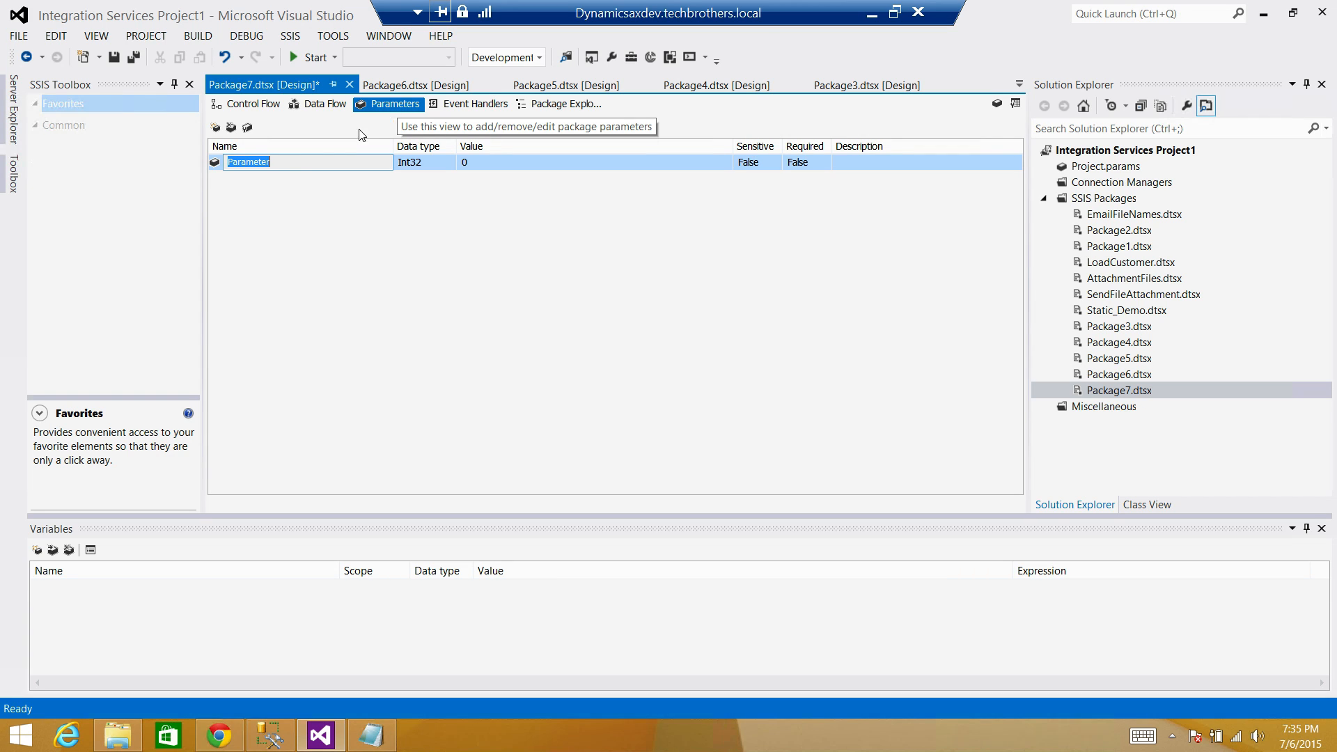
click(291, 161)
drag(296, 161, 223, 167)
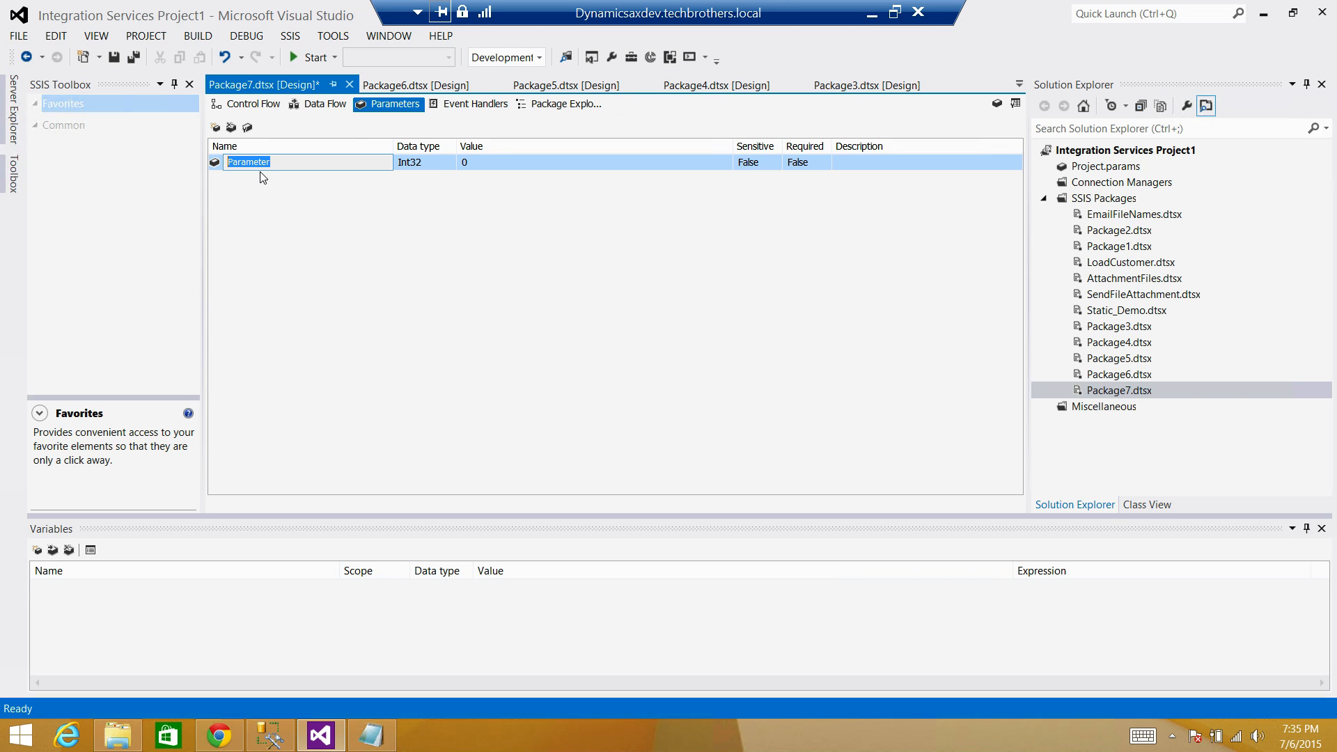
text(EmailTo)
key(Return)
click(420, 166)
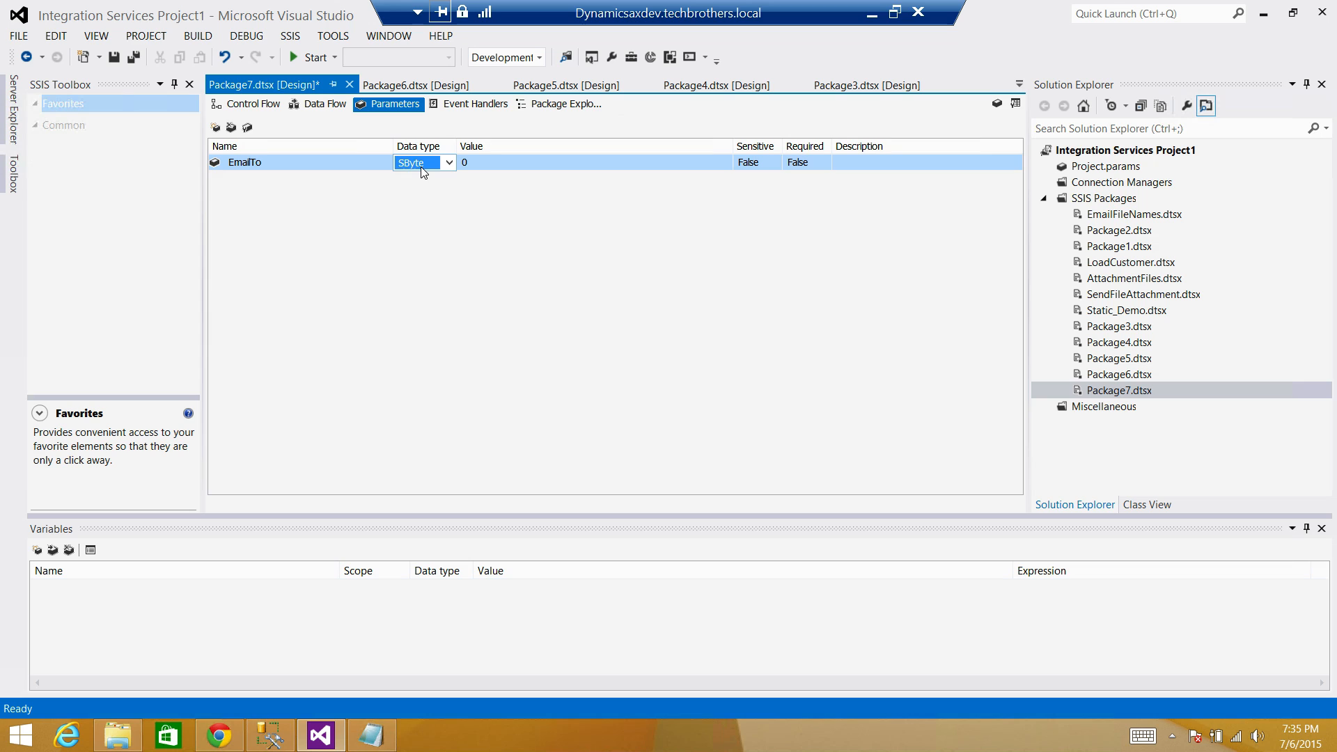
text(String)
click(486, 162)
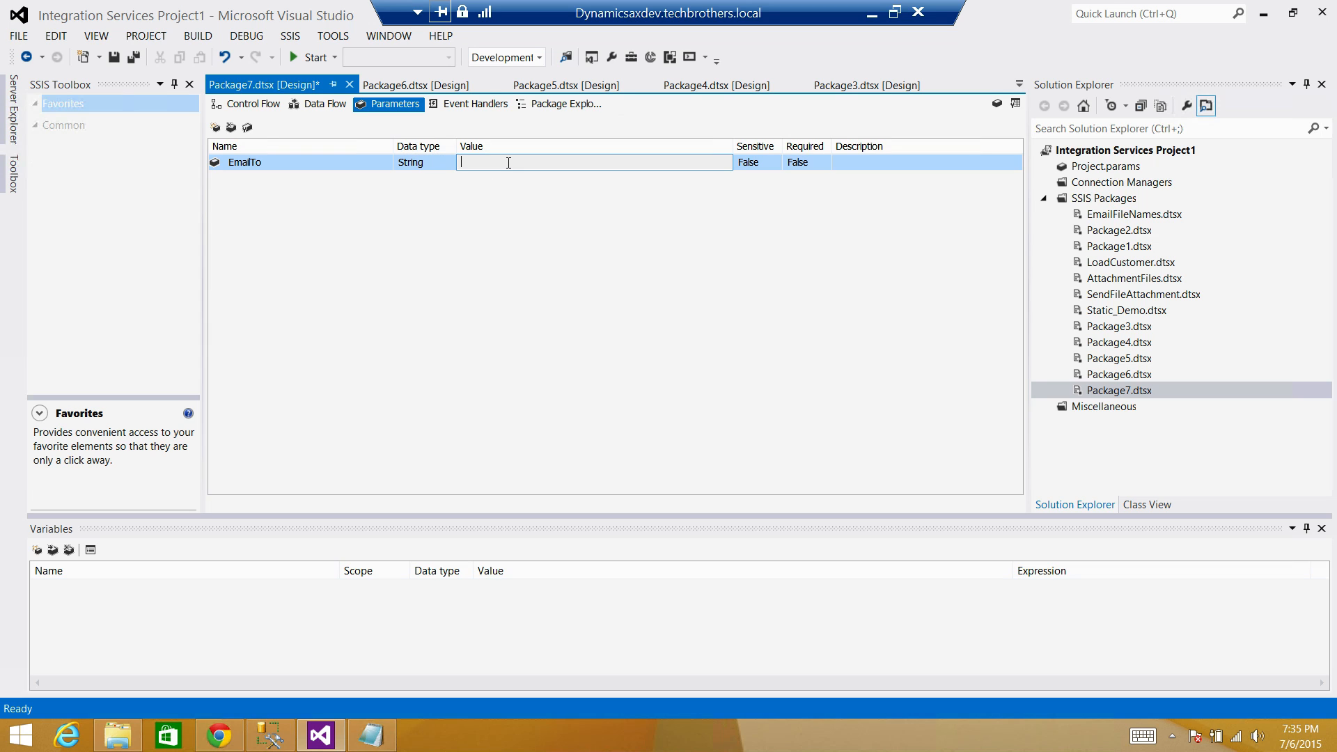
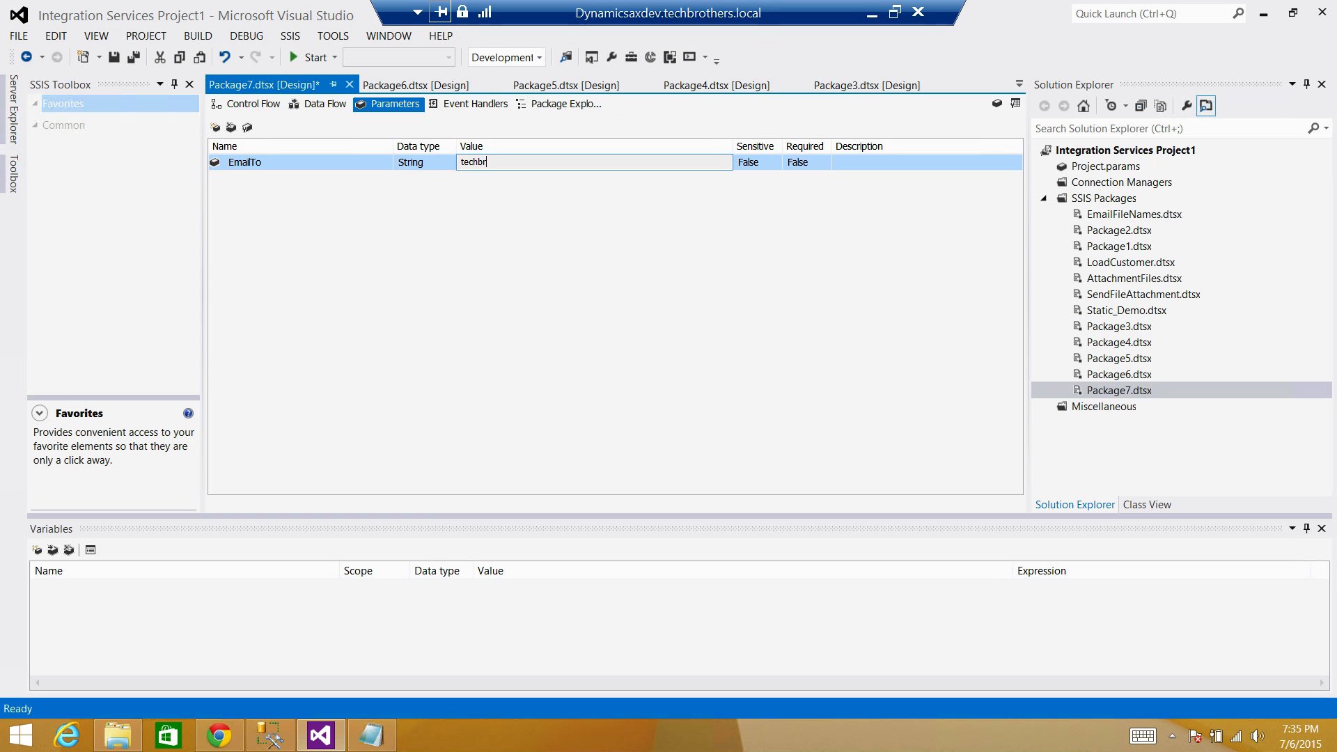
key(Return)
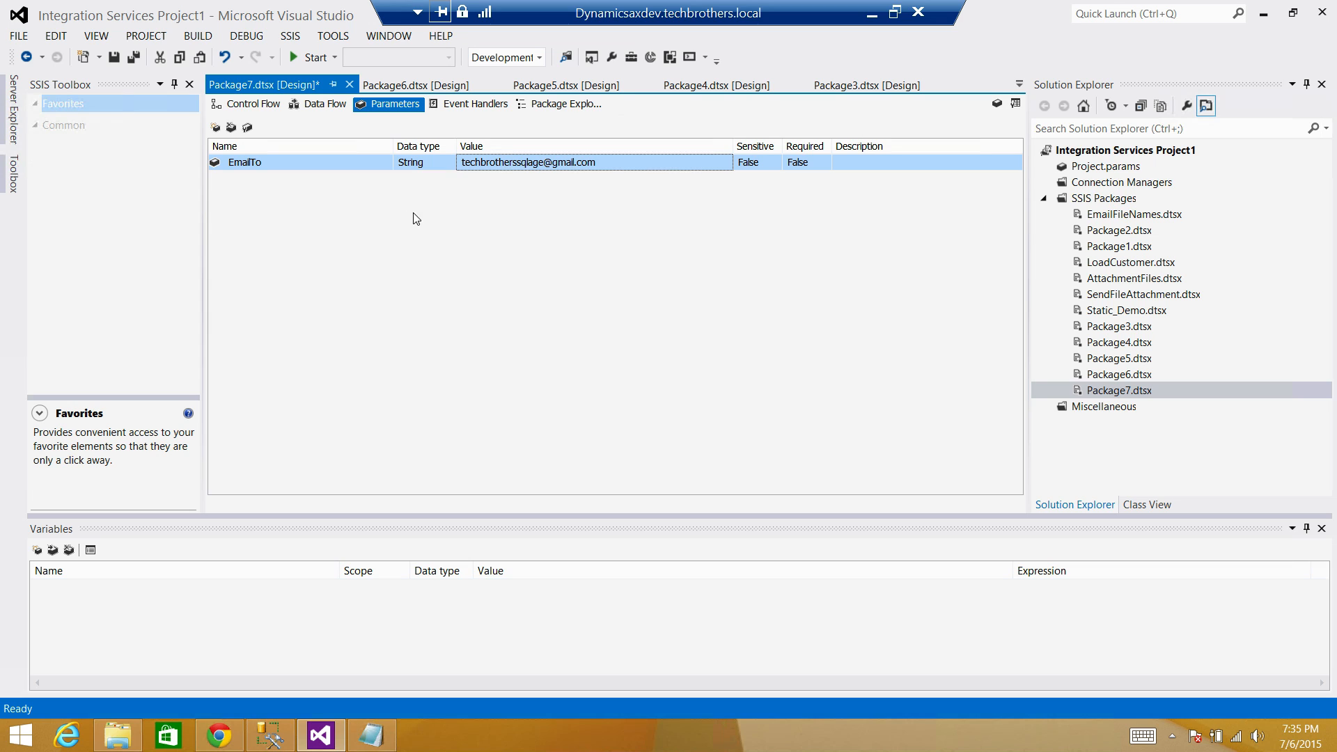
Add a second String parameter, EmailFrom, holding the sender e-mail address.
click(216, 128)
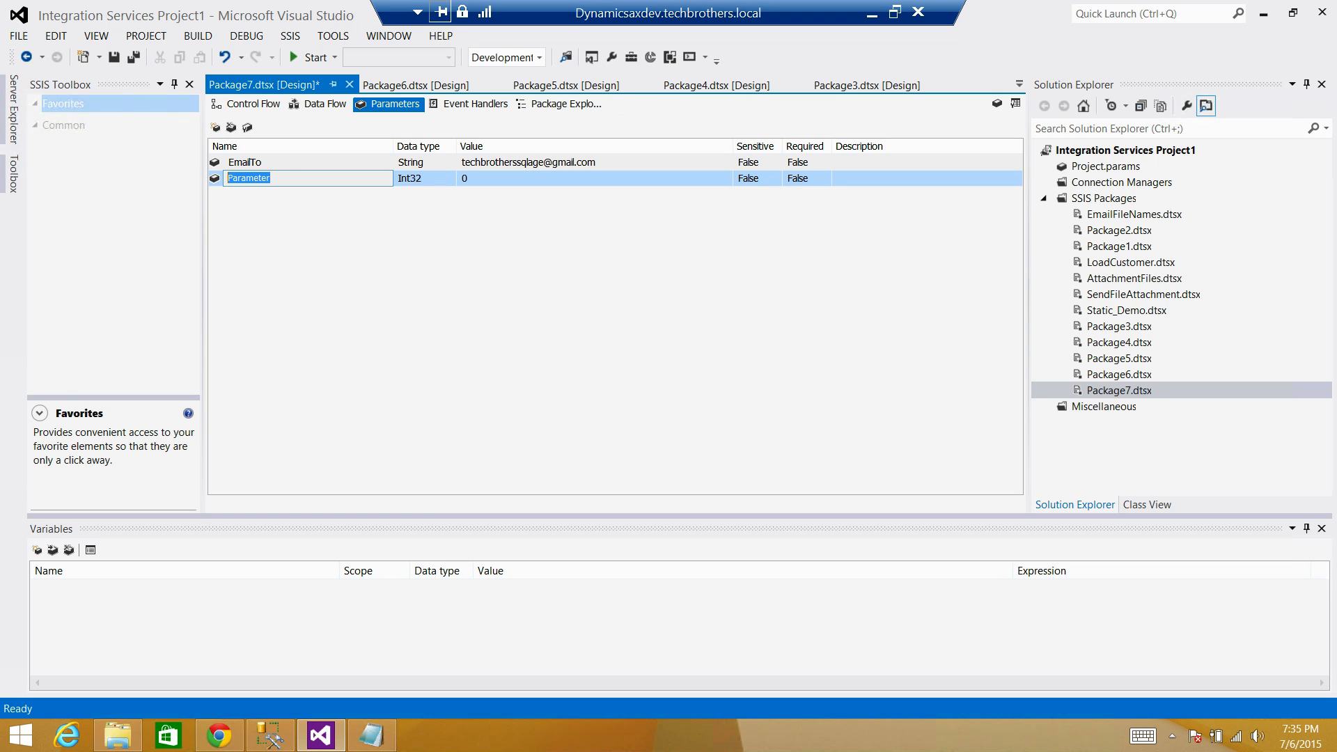
text(EmailFrom)
click(450, 181)
scroll(450, 181, down, 4)
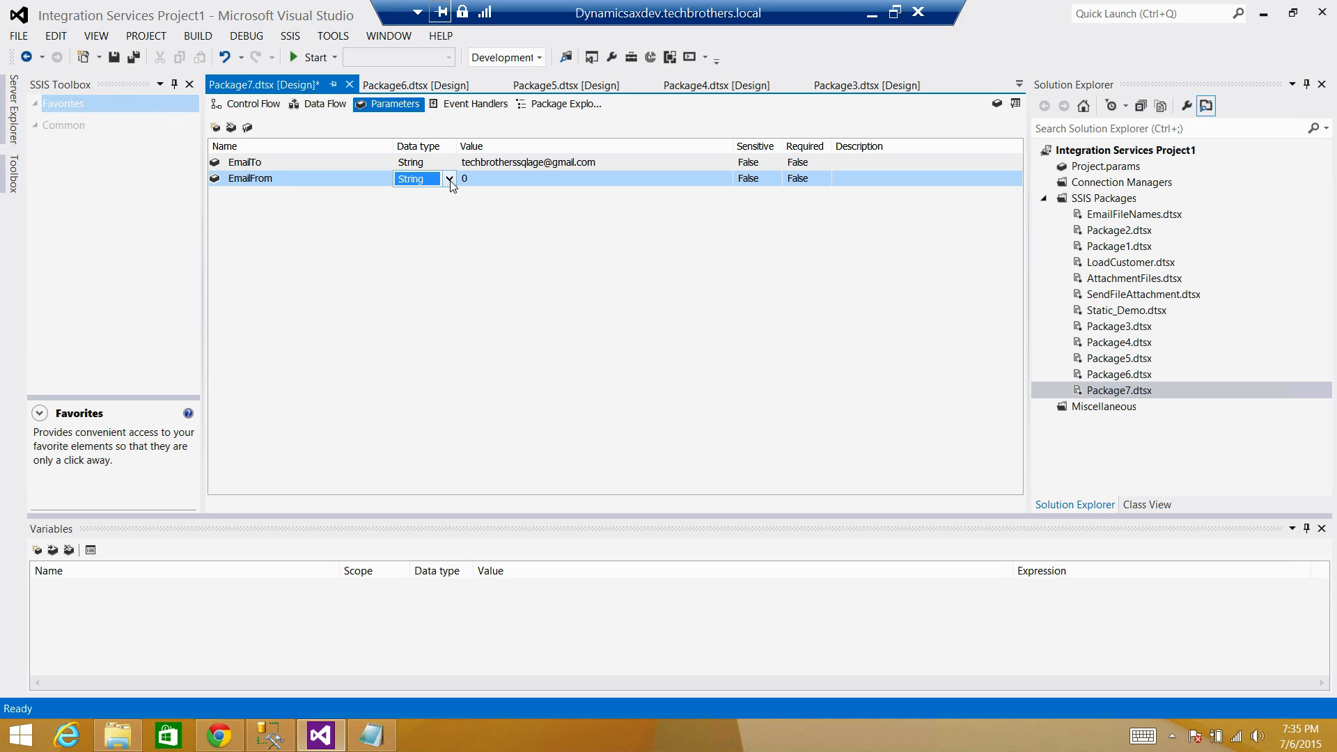
click(478, 179)
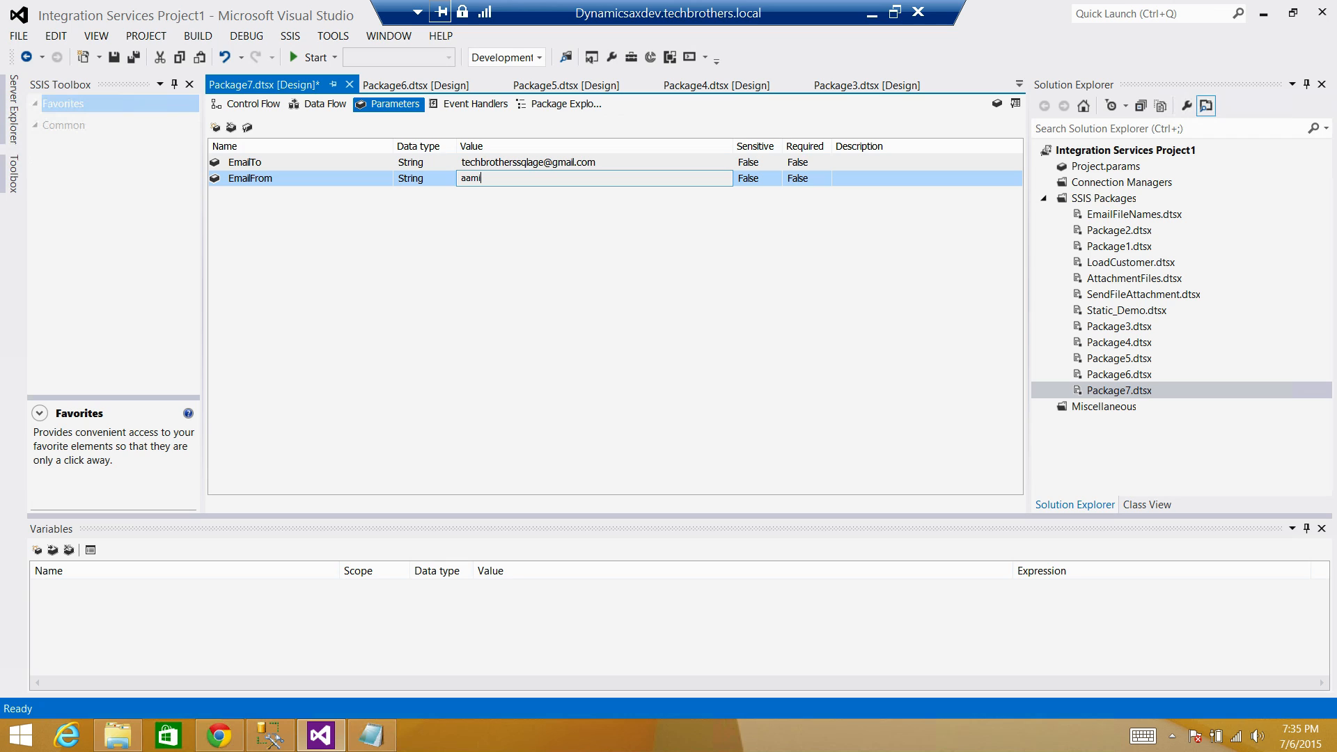
key(Return)
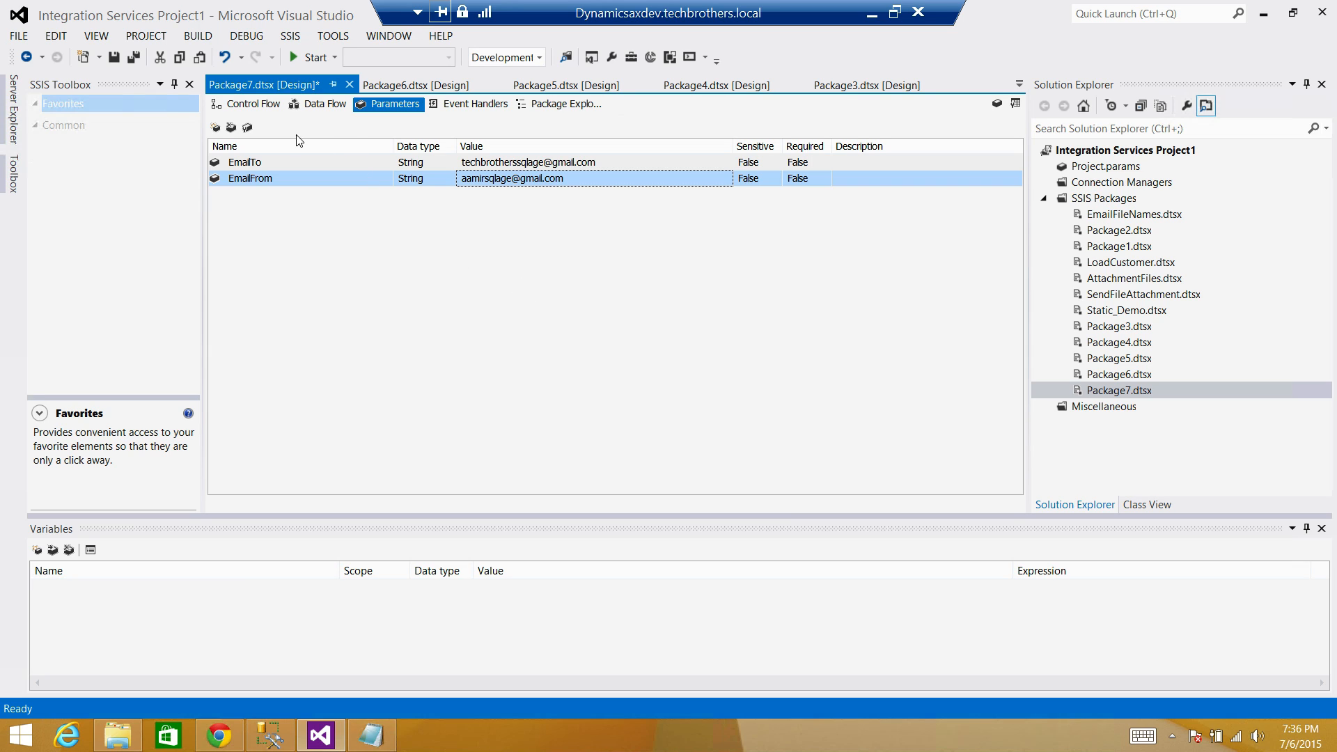
click(1114, 392)
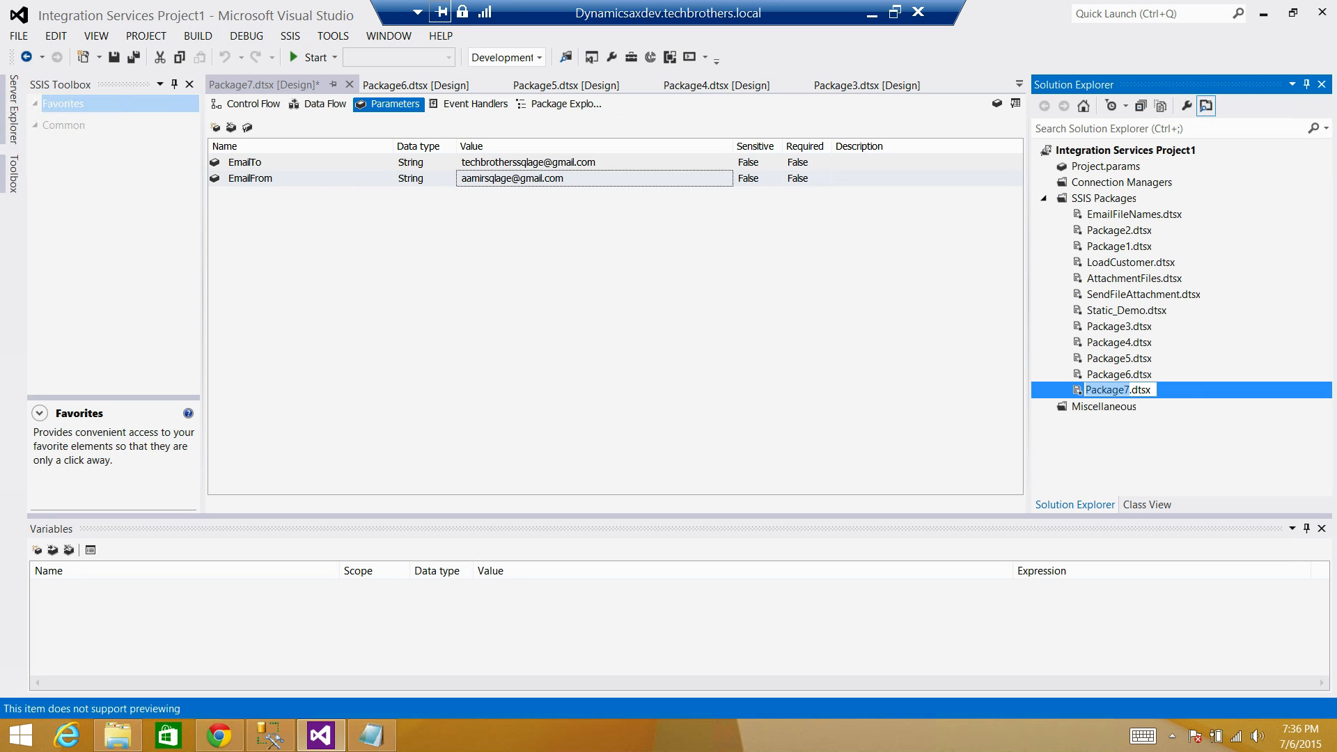
Rename Package7.dtsx to Pkg_Load_Customer.dtsx and show its empty control flow.
text(Pkg_Load_Customer)
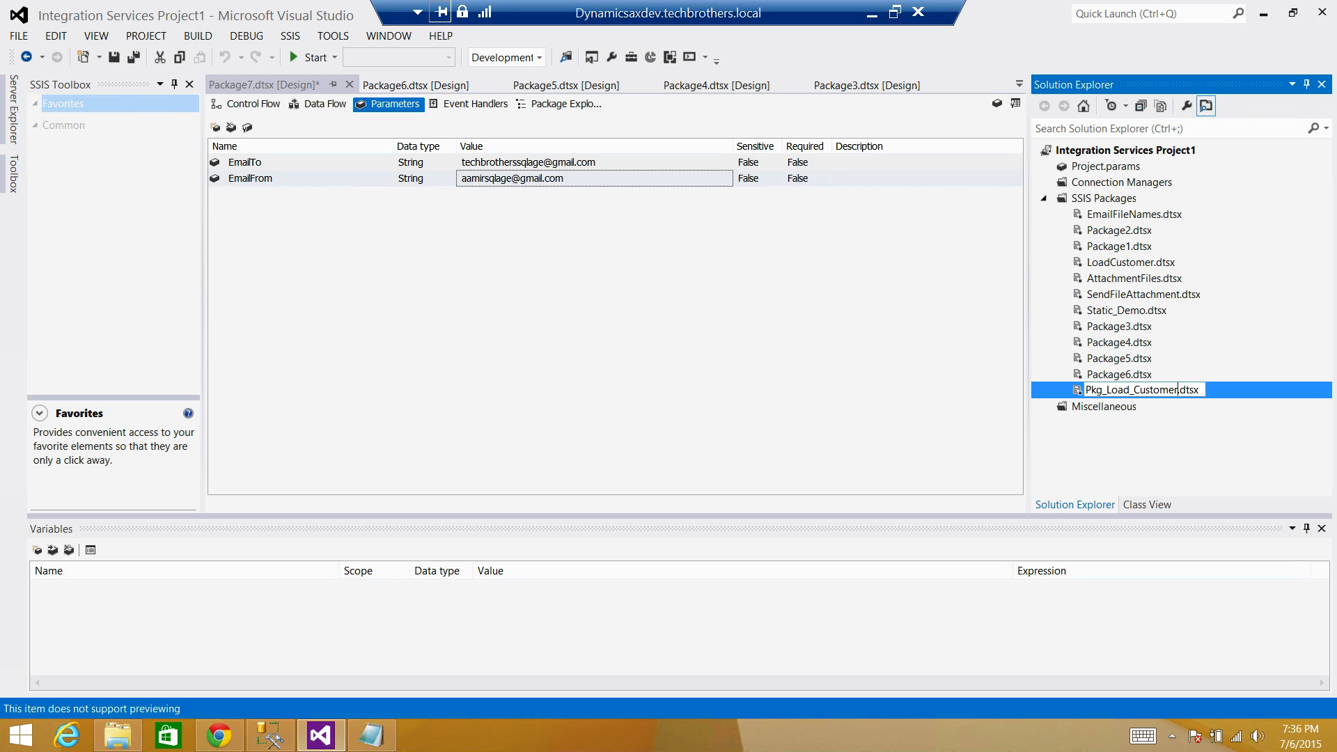
key(Return)
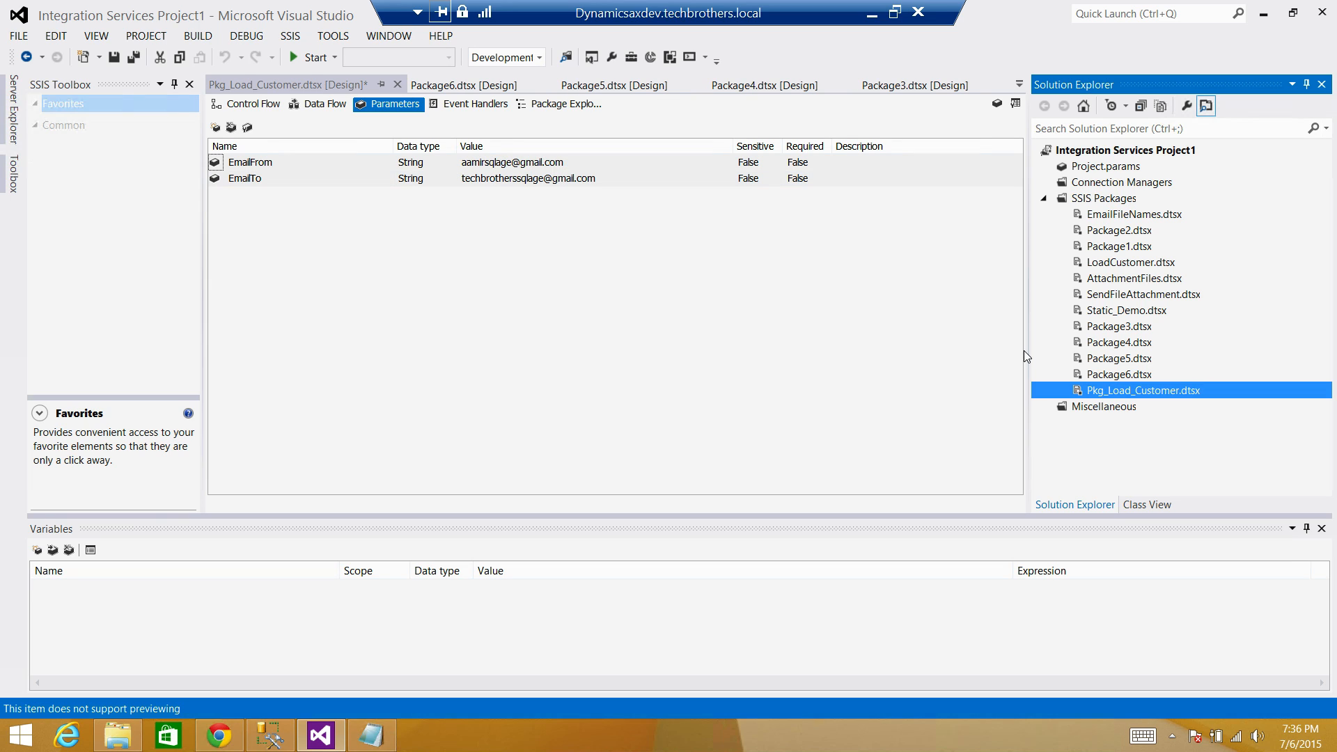
click(245, 105)
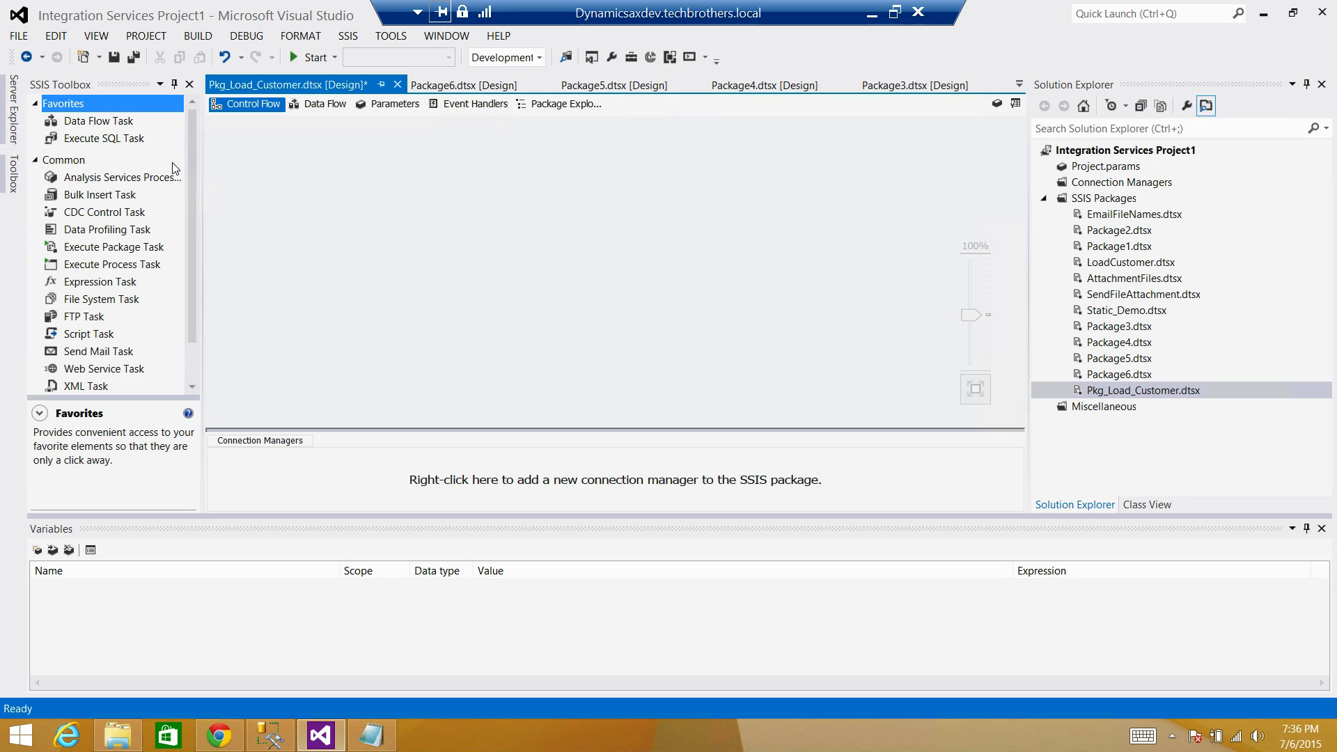
Place a Data Flow Task on the control flow and open it for editing.
click(101, 124)
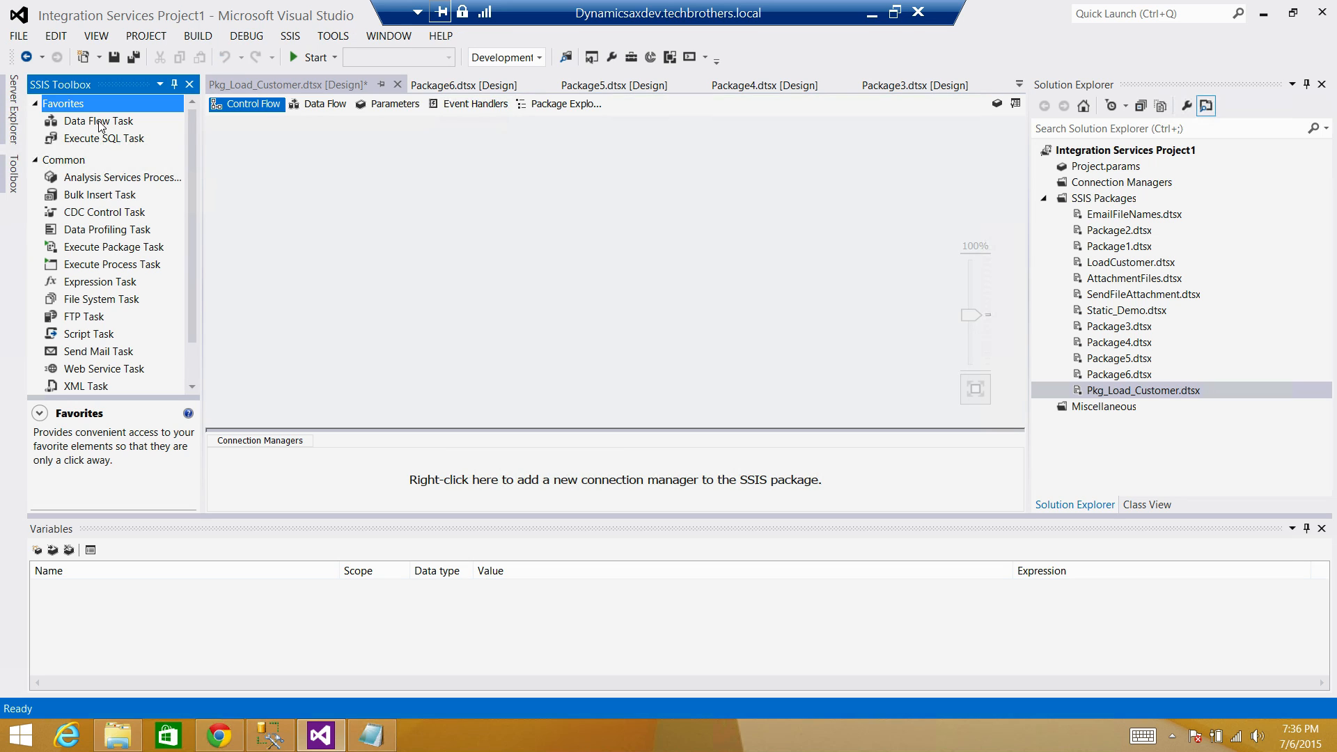
click(117, 123)
drag(194, 136, 282, 146)
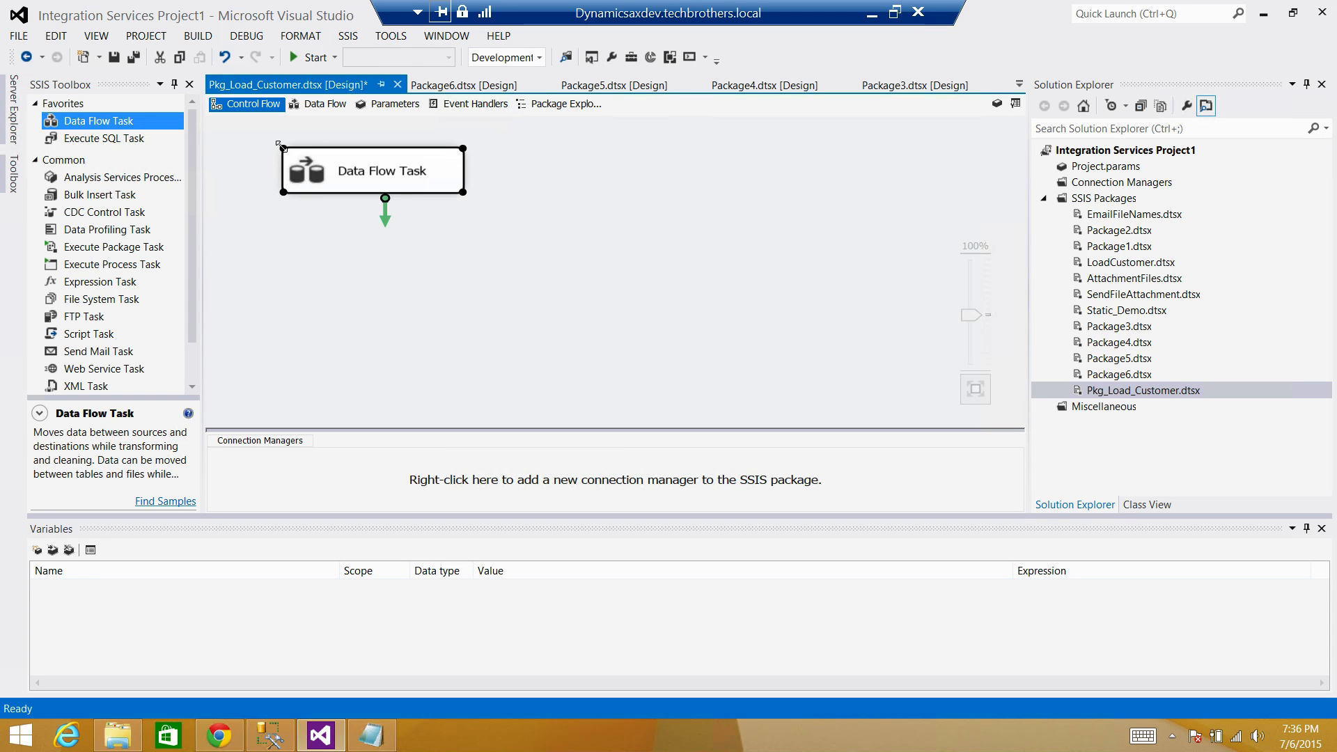
double_click(442, 167)
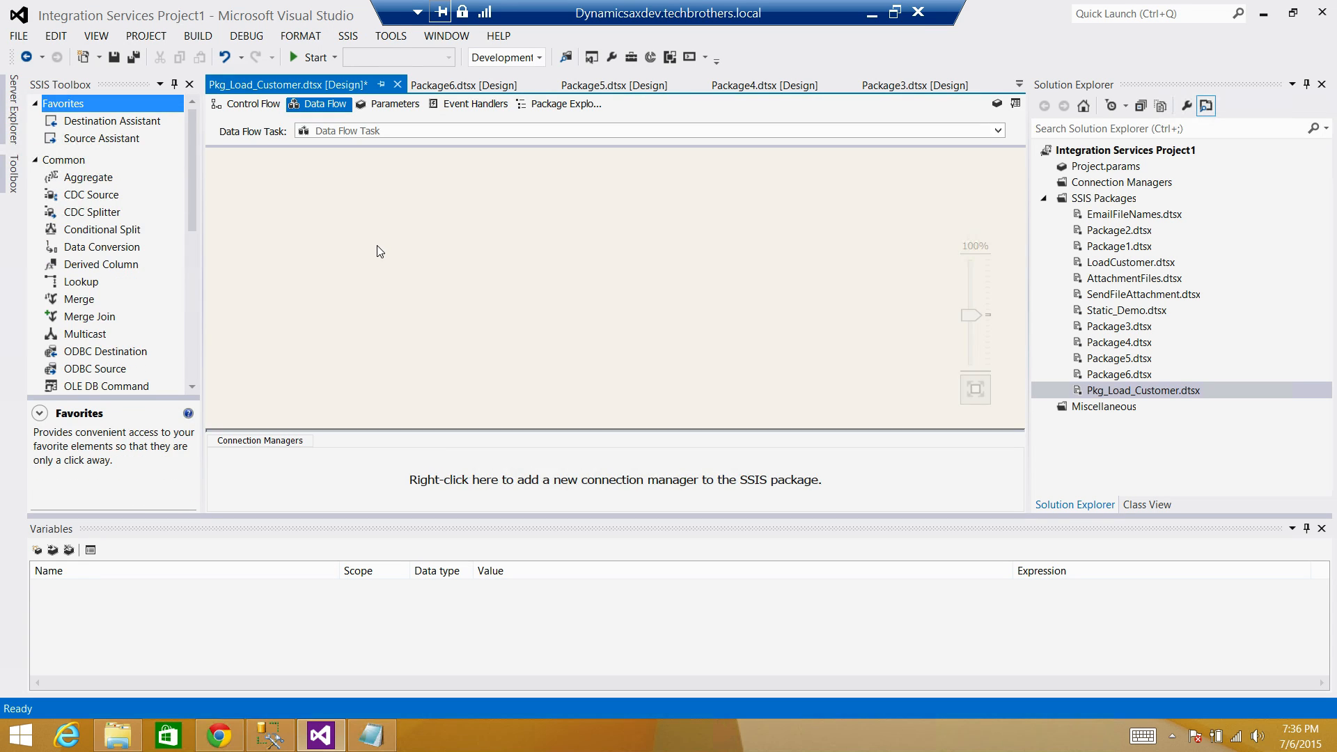
Add a Flat File Source from Other Sources and start a new flat file connection.
click(36, 160)
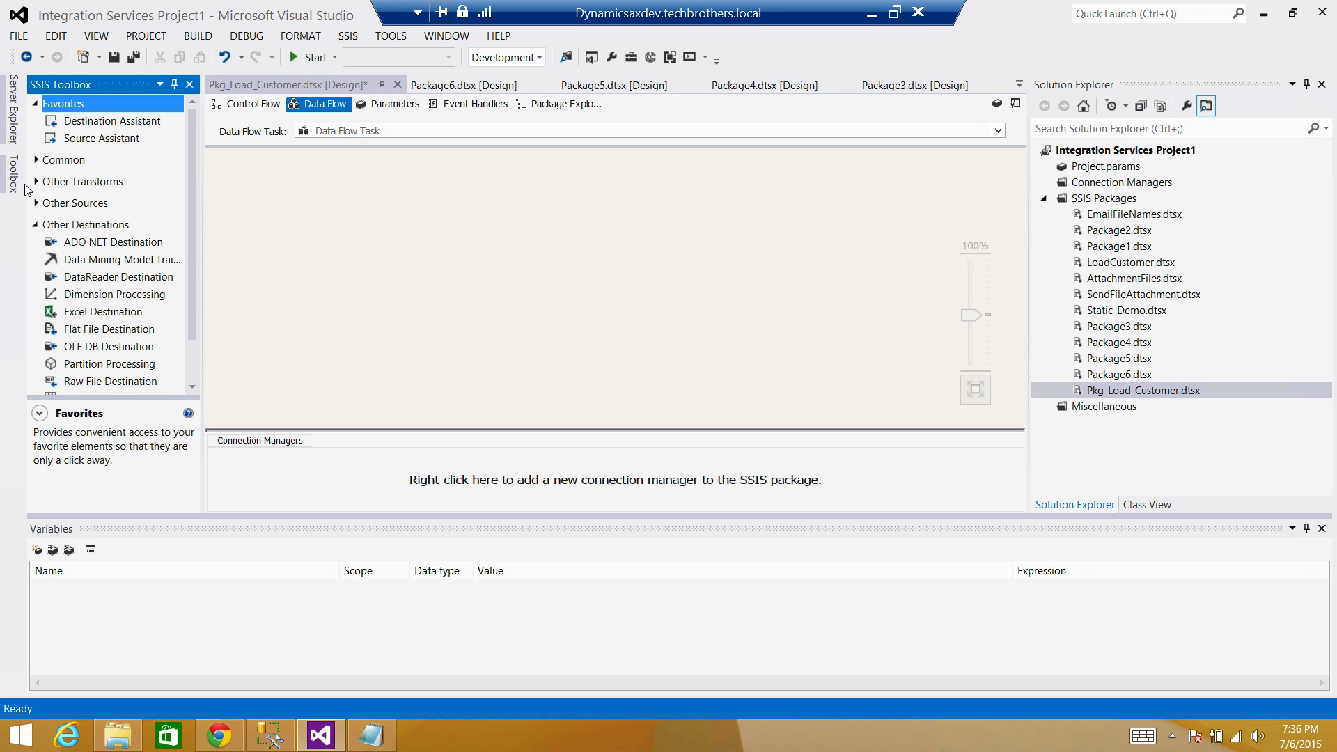
click(35, 225)
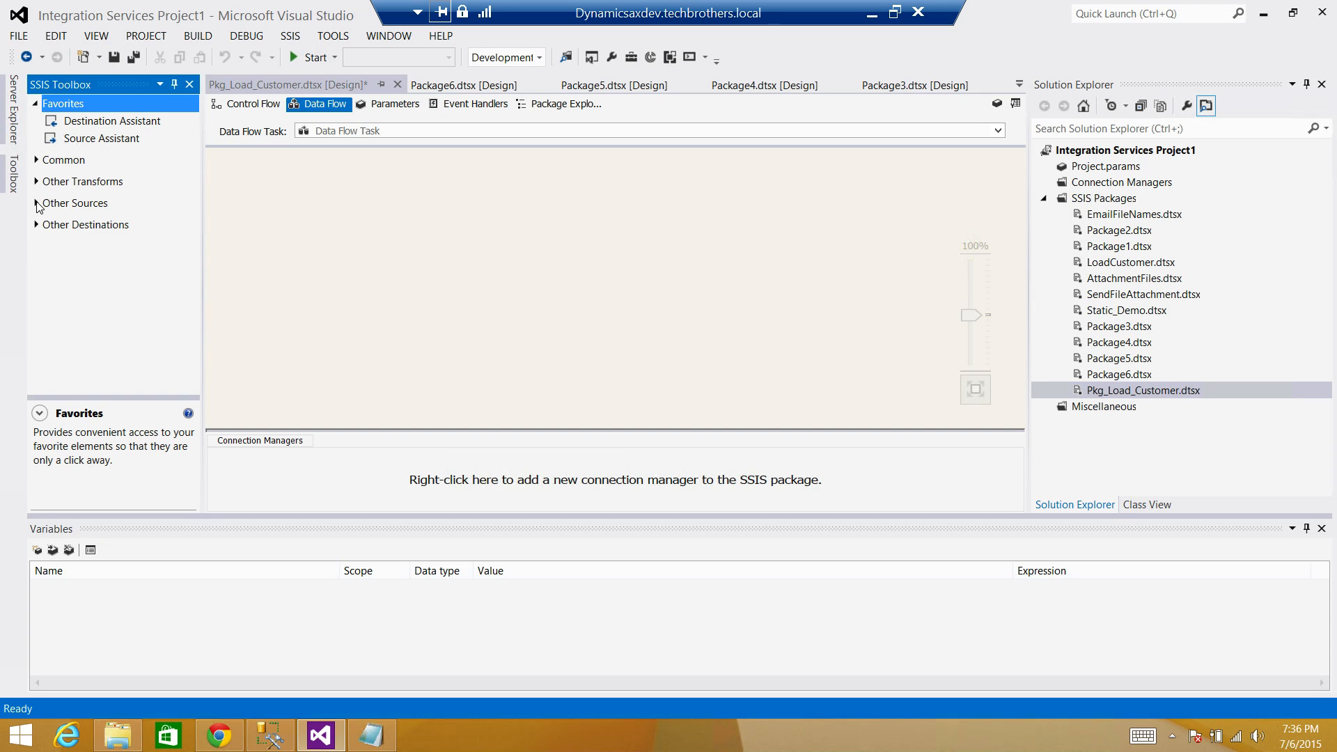
click(36, 203)
drag(112, 259, 348, 174)
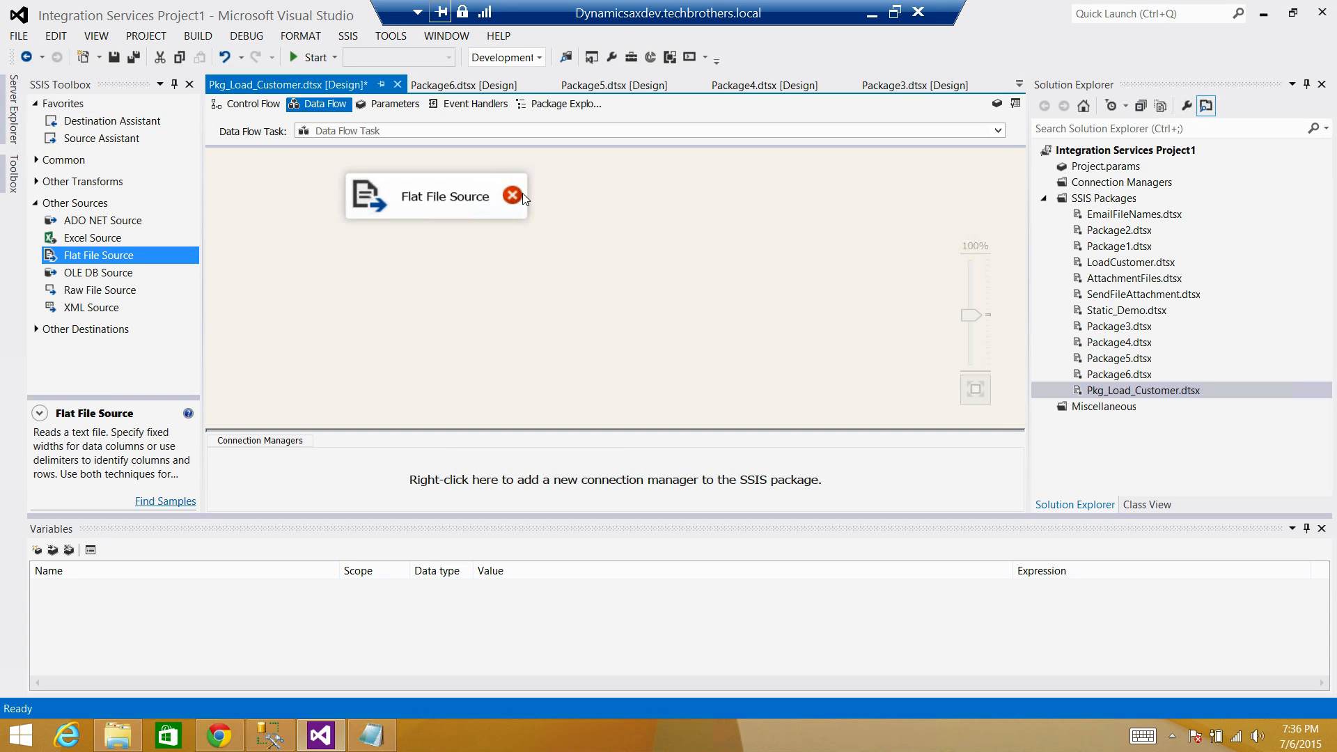
double_click(522, 193)
click(941, 199)
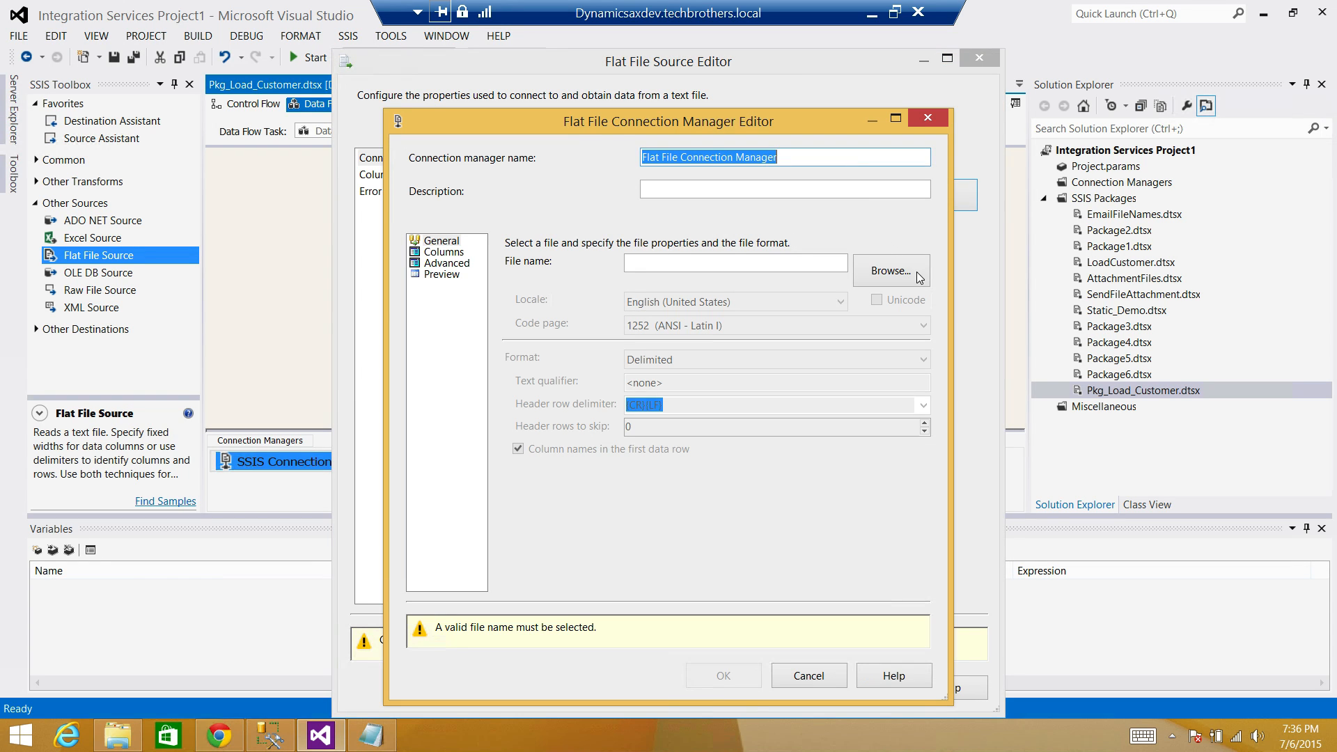
Create a flat file connection to Customer_20150707 with the id column typed DT_I4.
click(919, 278)
click(621, 257)
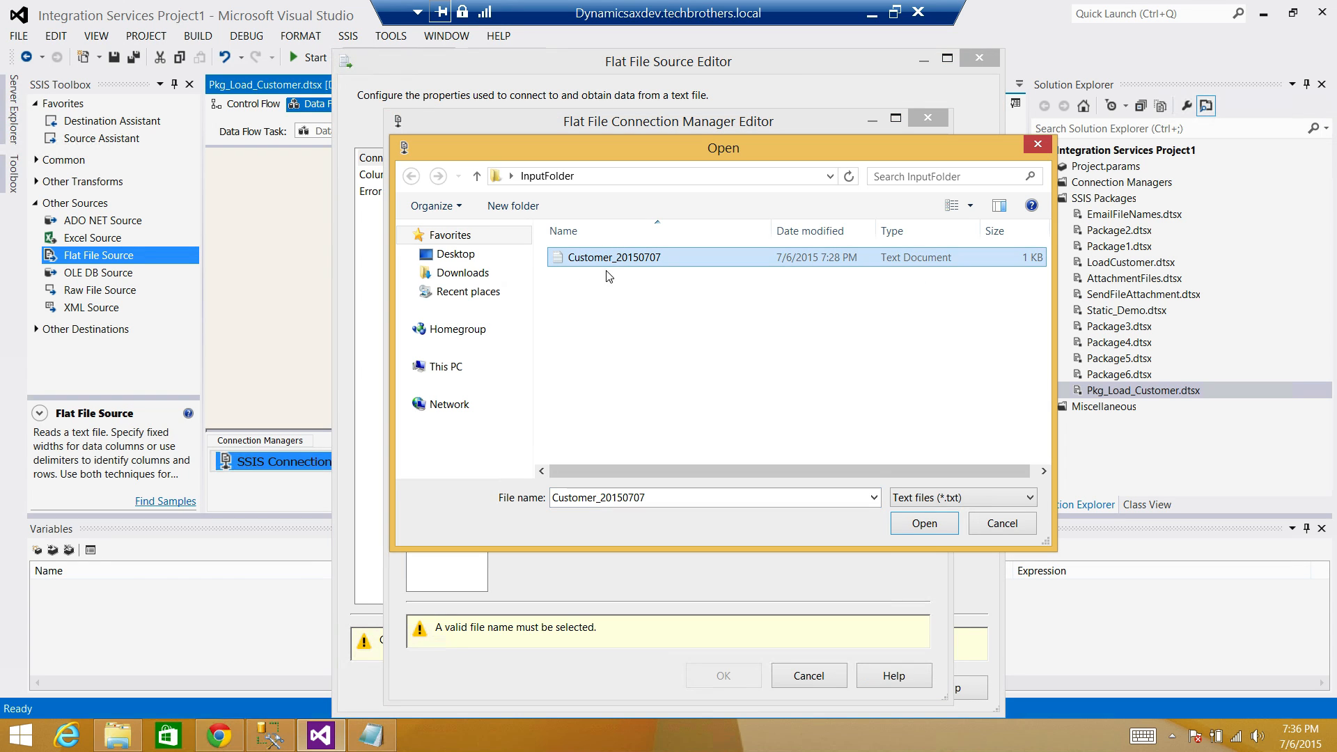
click(907, 530)
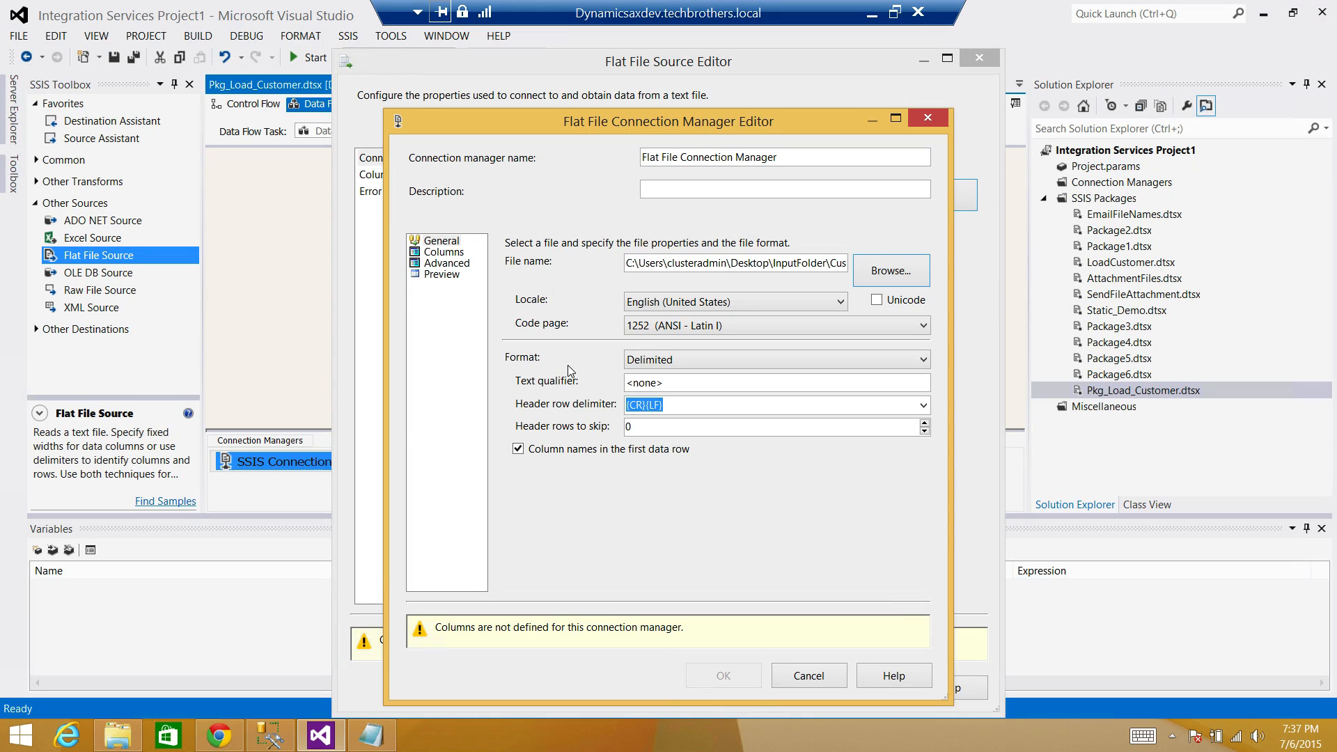
click(444, 252)
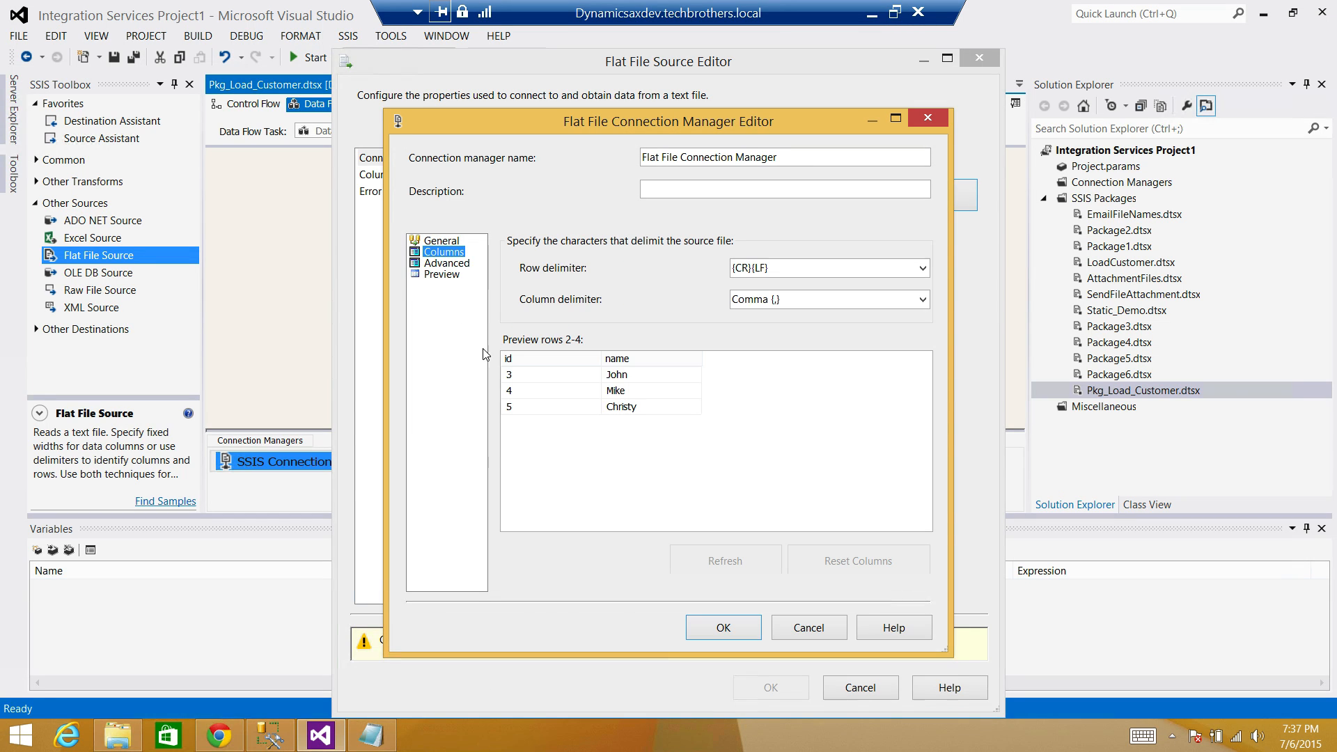
click(443, 263)
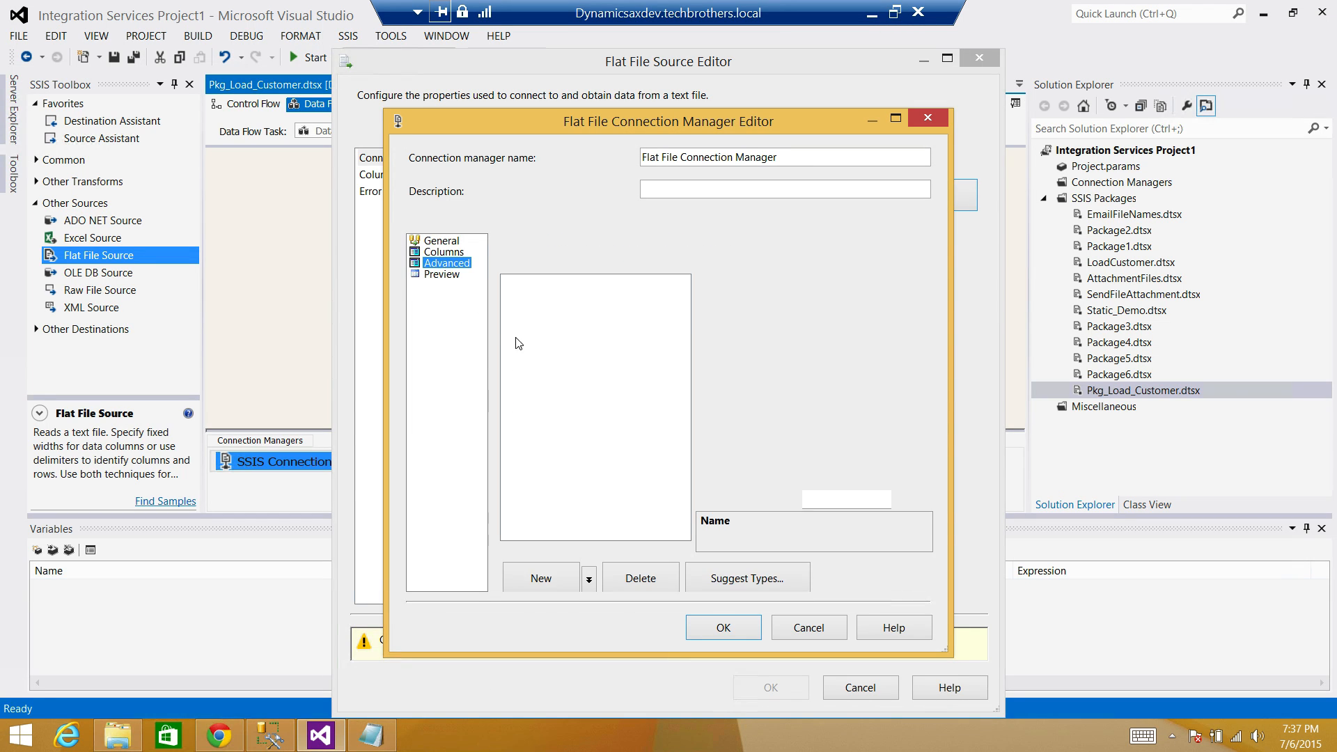
click(906, 394)
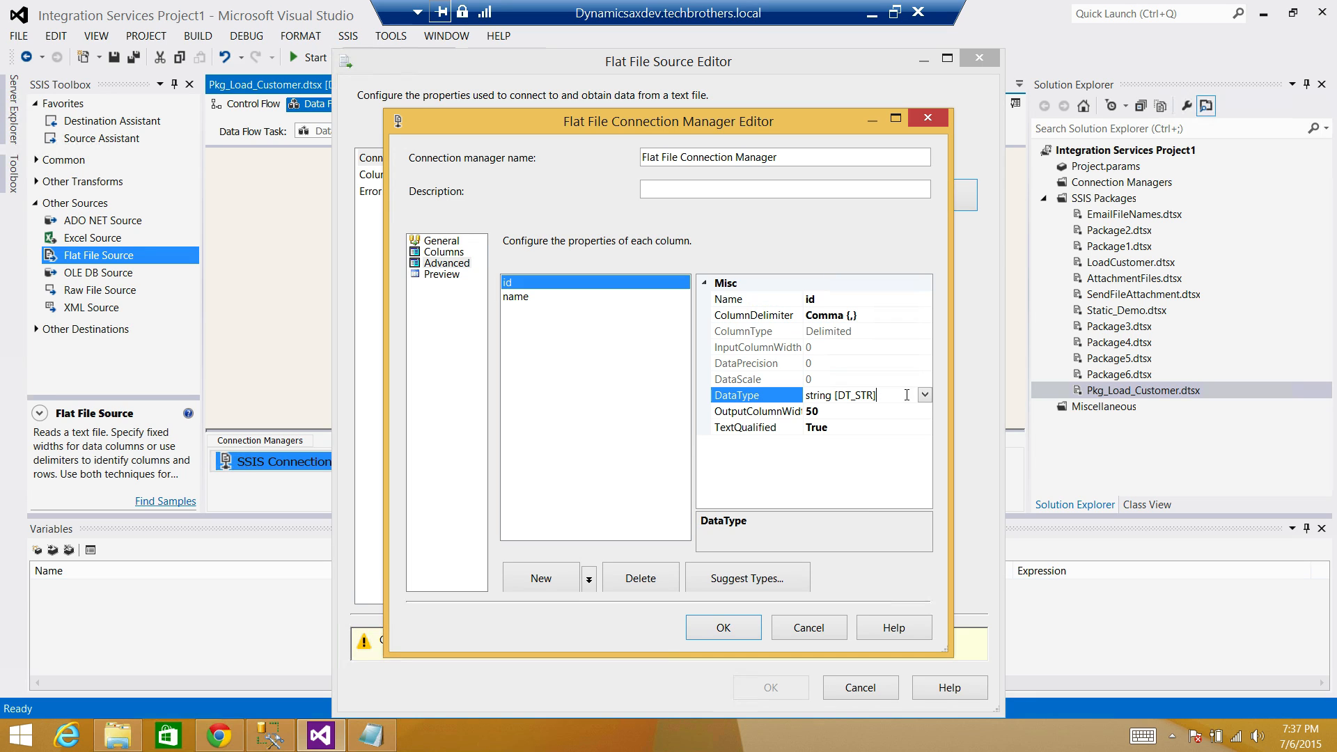
click(926, 395)
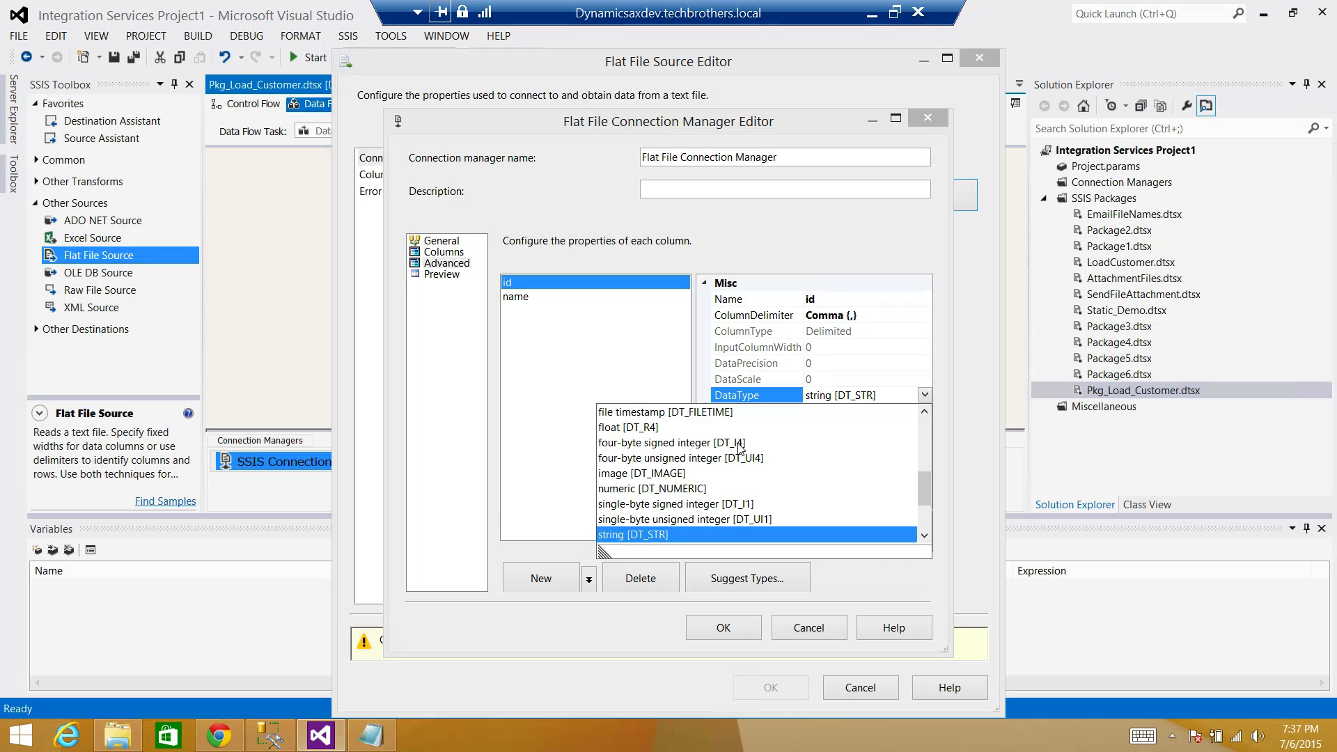
click(740, 444)
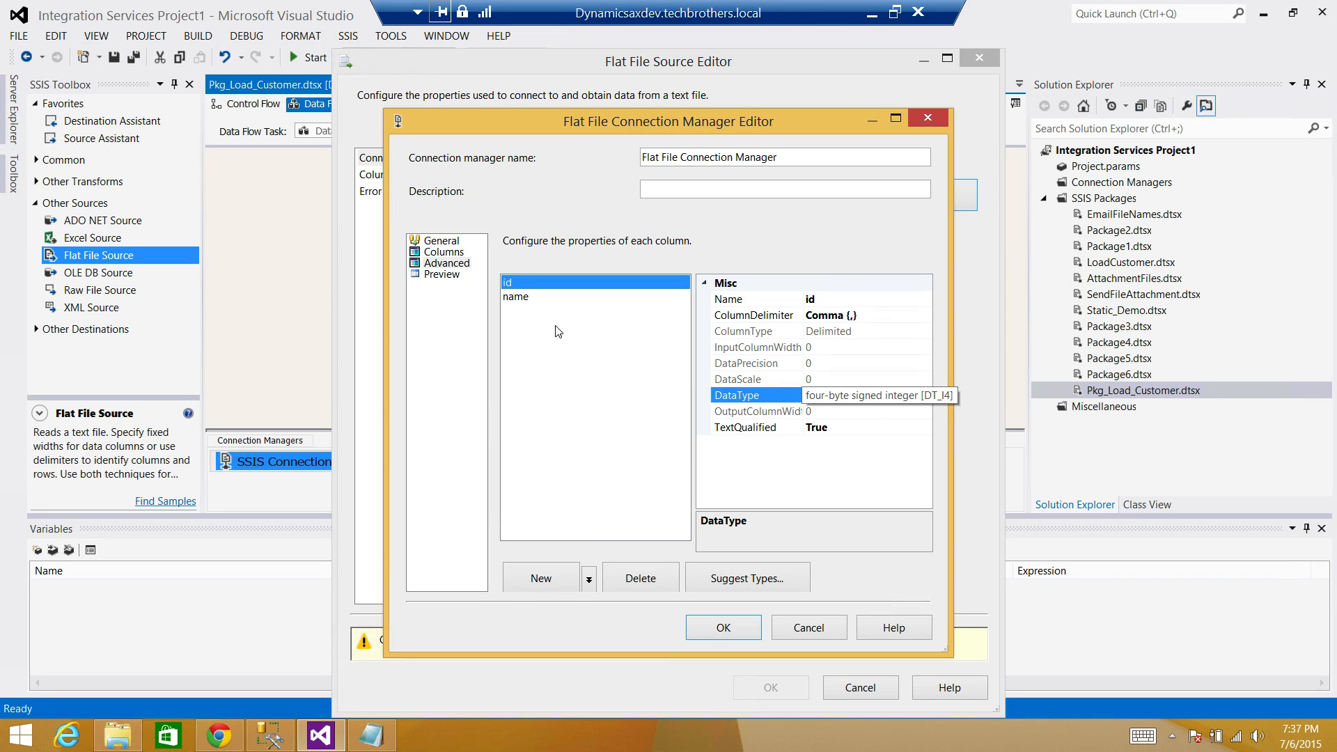
click(534, 298)
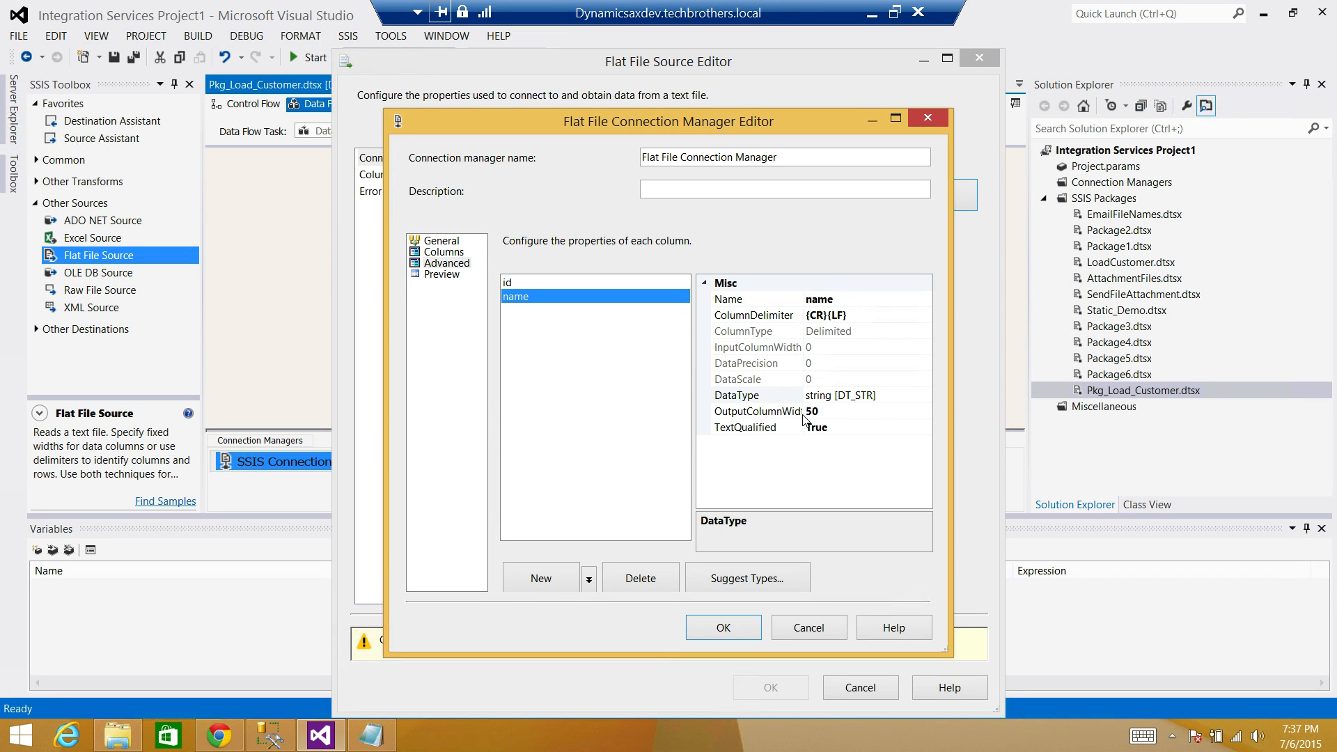
click(454, 275)
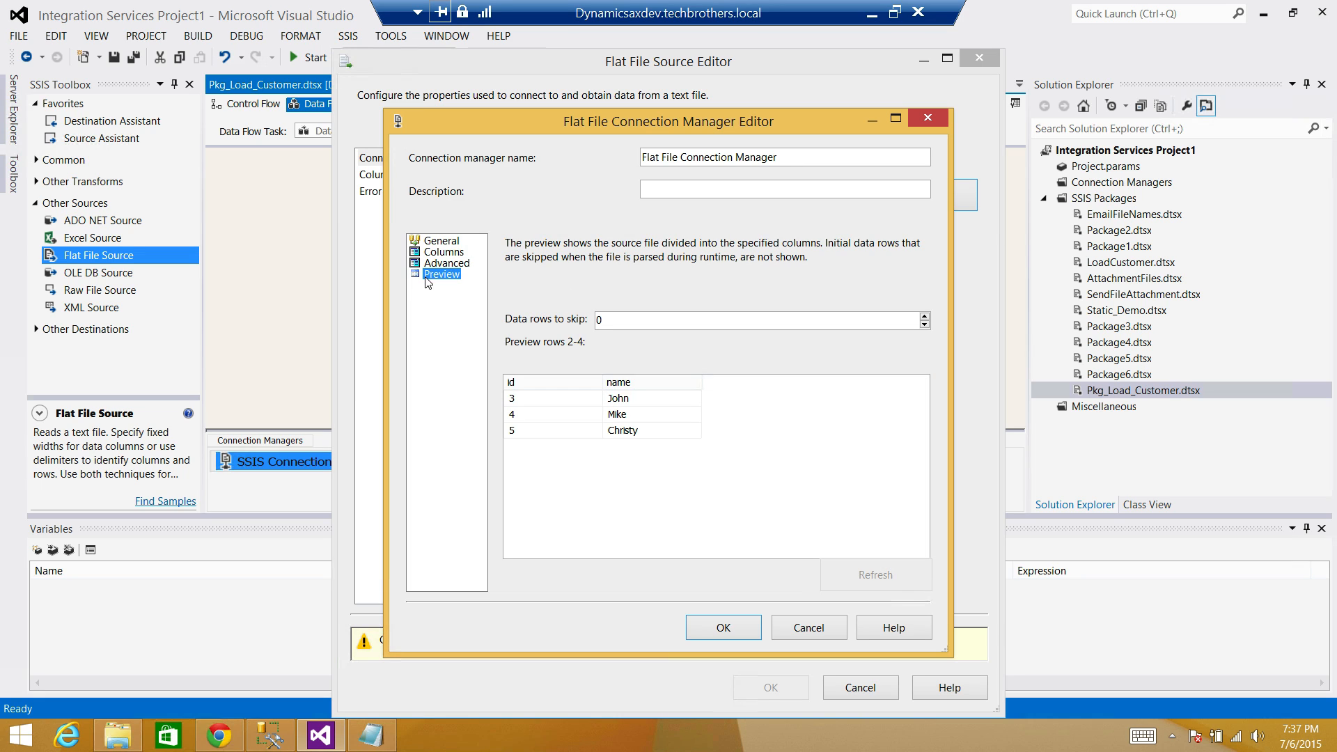
click(719, 627)
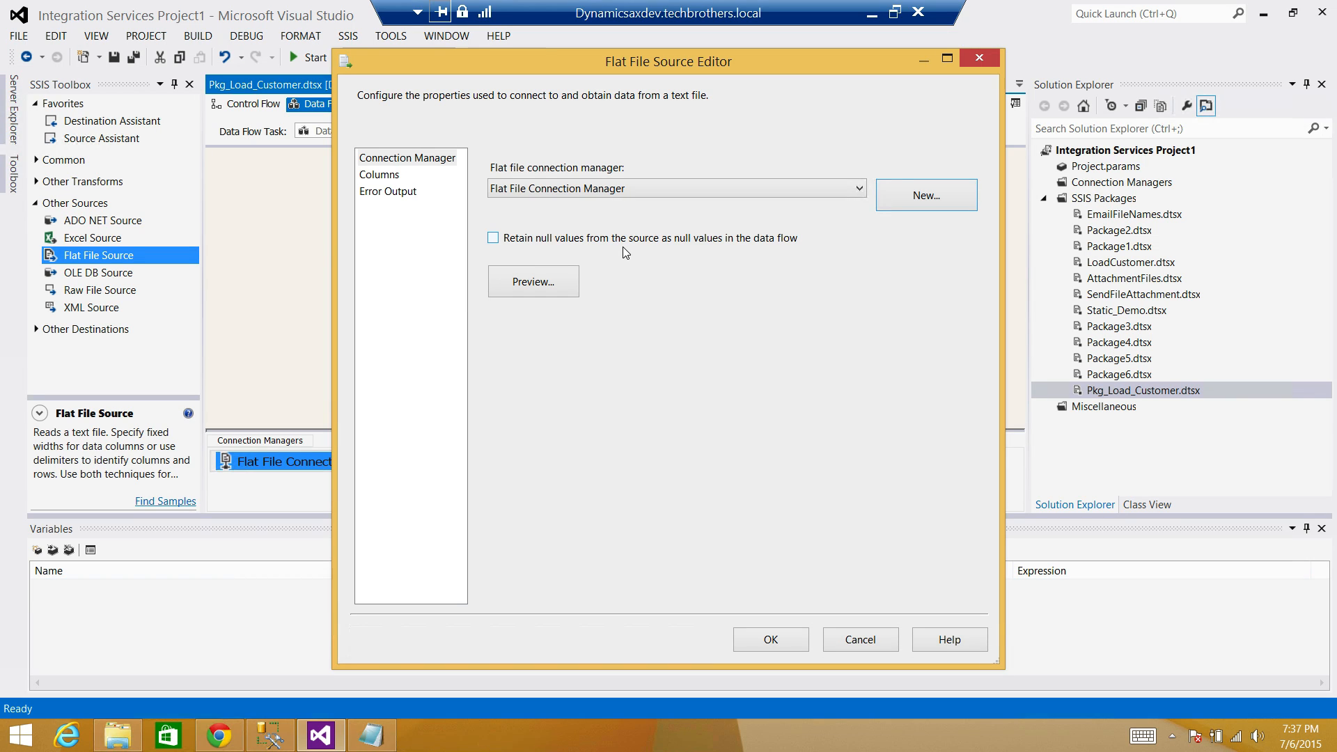
Enable Retain null values in the Flat File Source and save its settings.
click(493, 237)
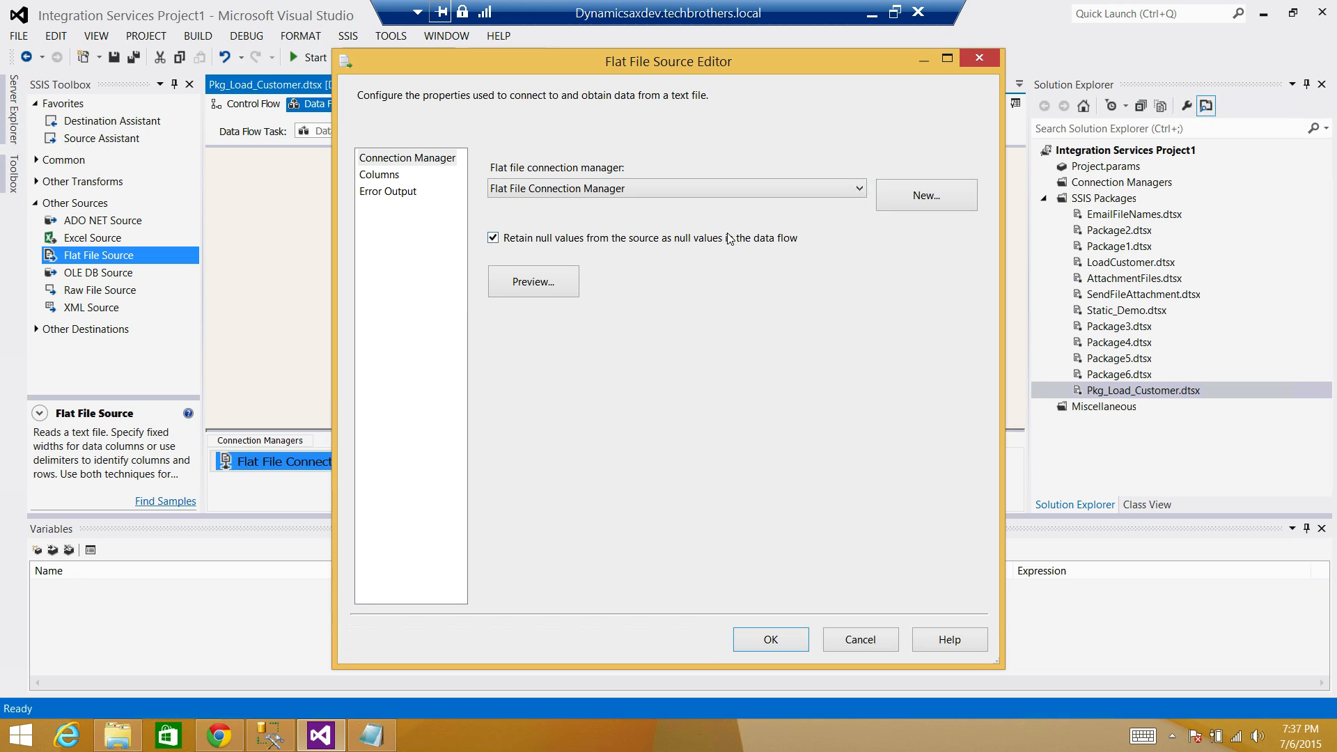
click(394, 178)
click(771, 639)
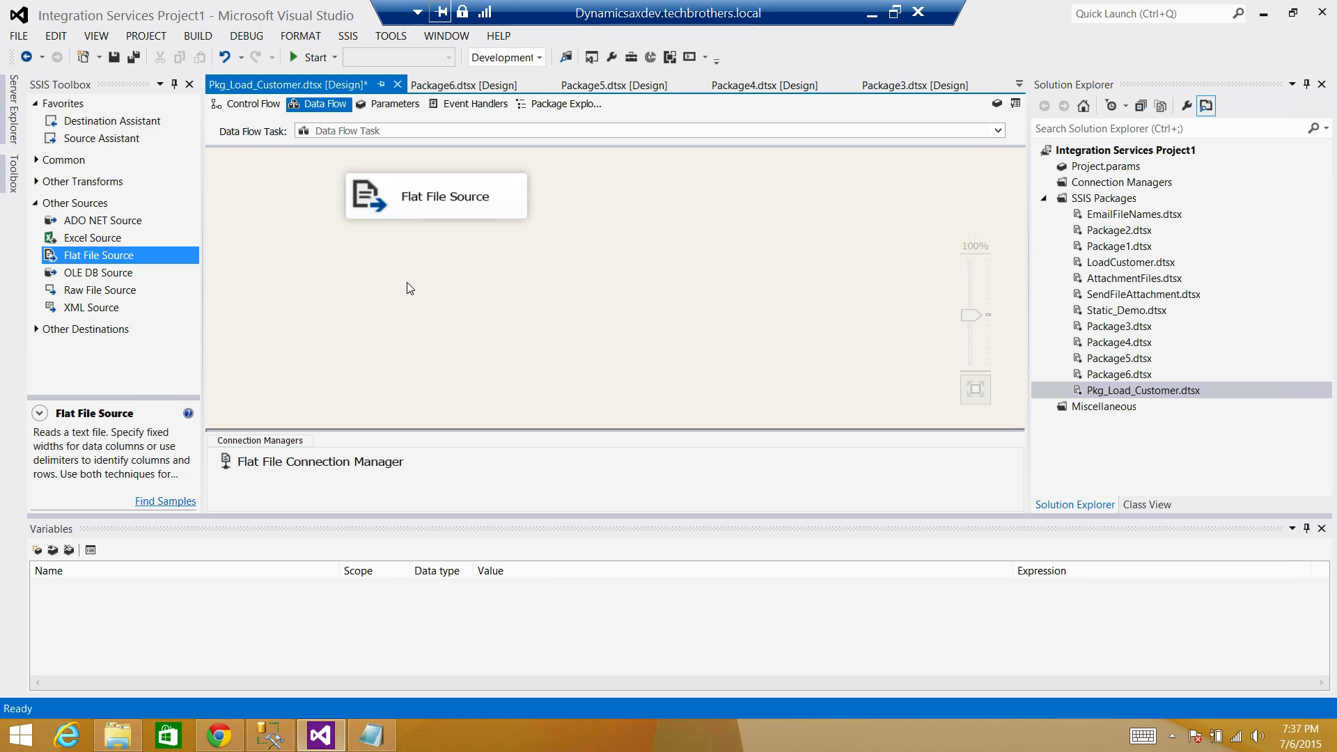
Add a Lookup below the Flat File Source and connect the source output to it.
click(36, 204)
click(36, 160)
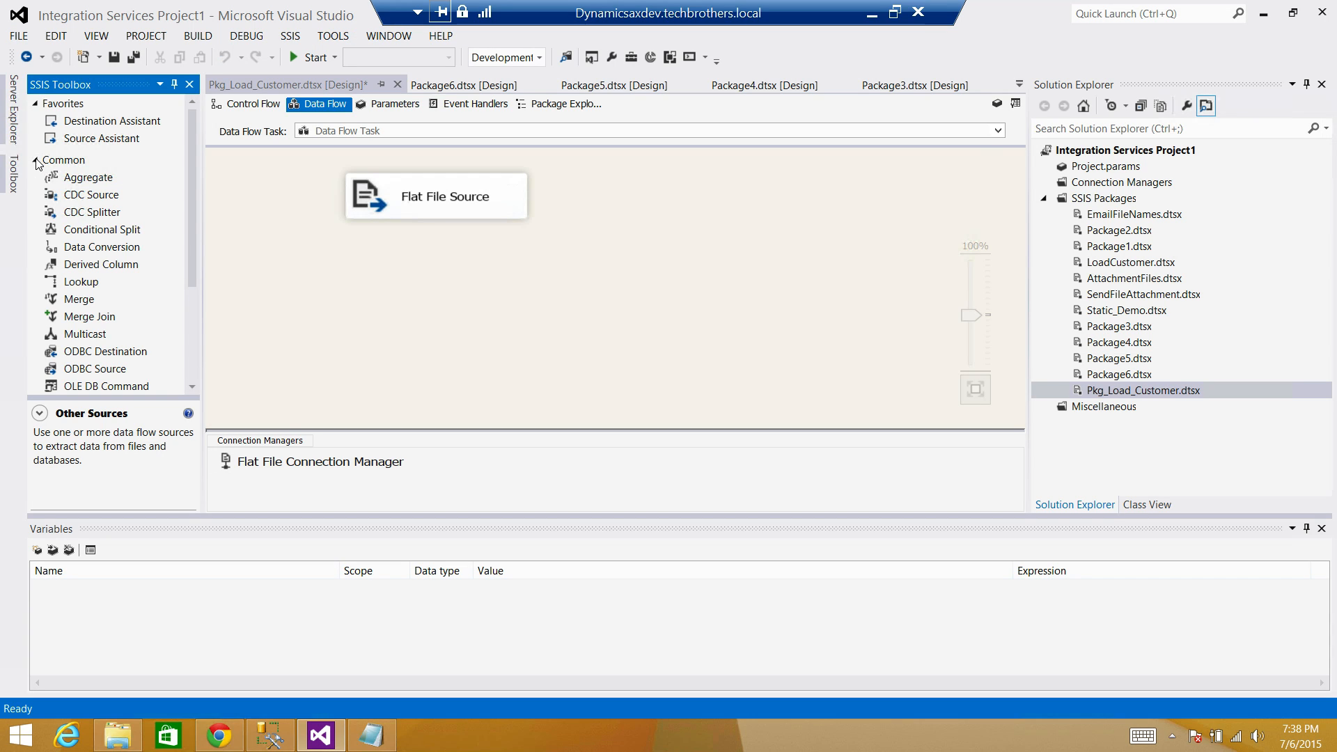
drag(92, 285, 351, 267)
click(487, 217)
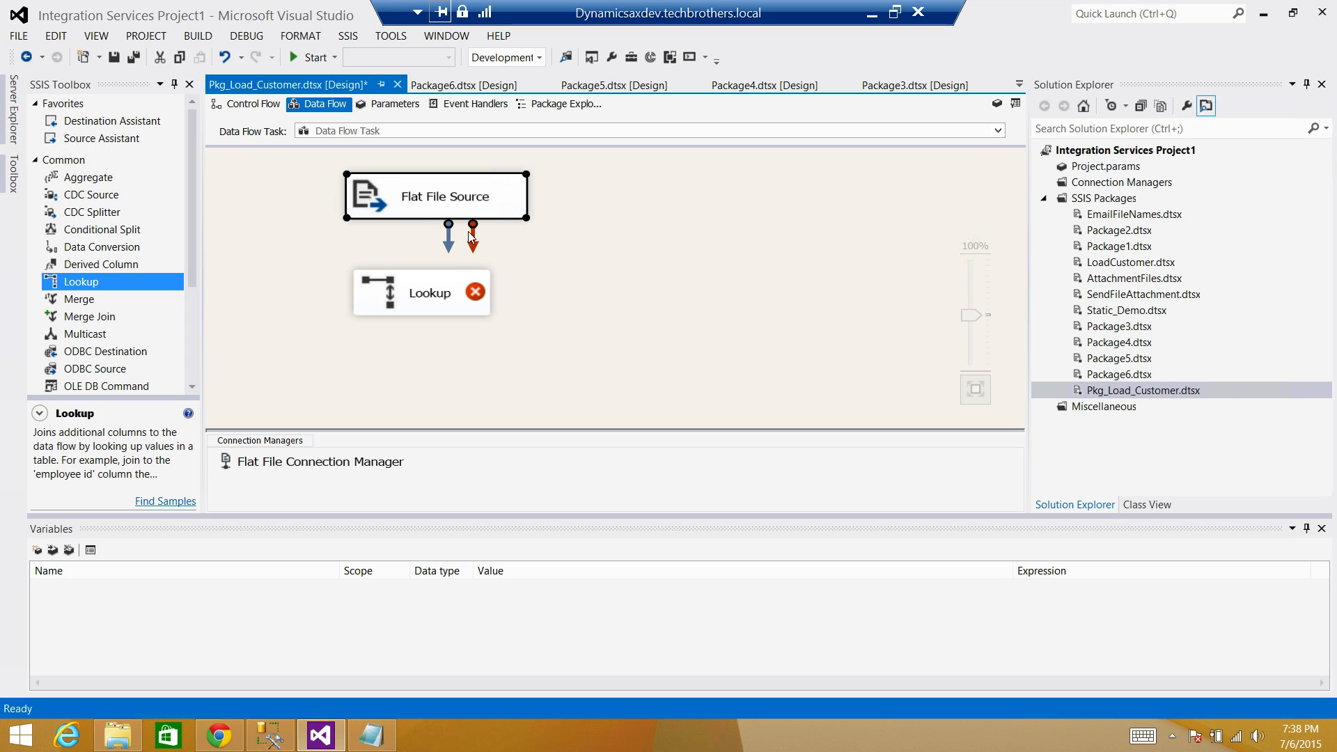
drag(432, 295, 432, 296)
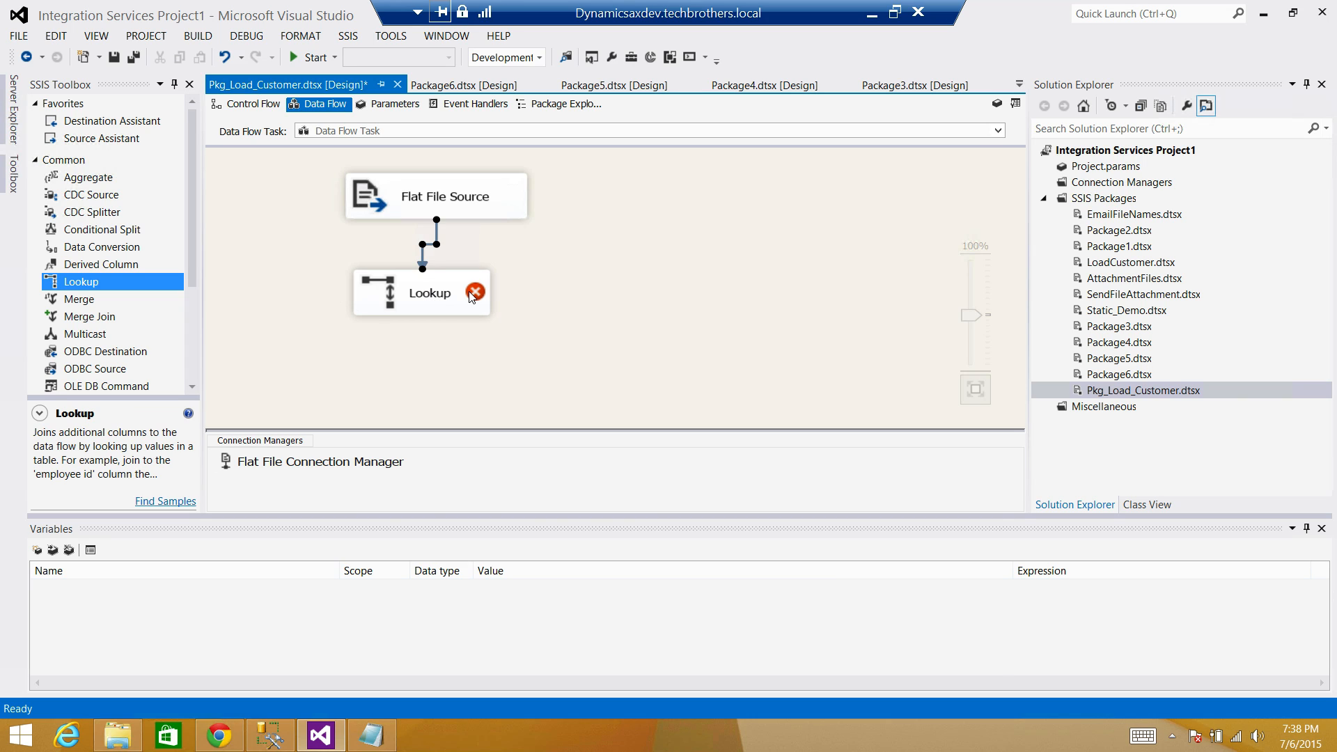
Point the Lookup at the TBSSQL\SQLPROD.Sales connection using an SQL query.
double_click(426, 293)
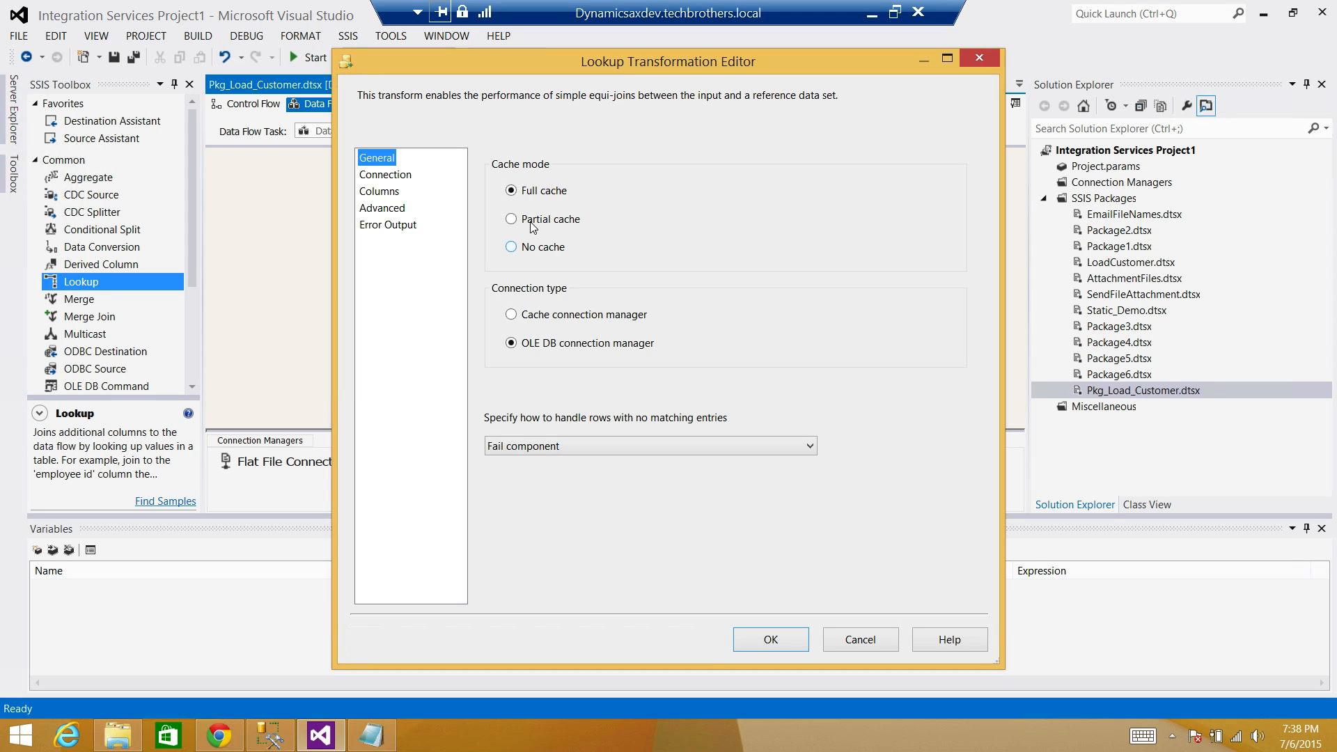
click(401, 177)
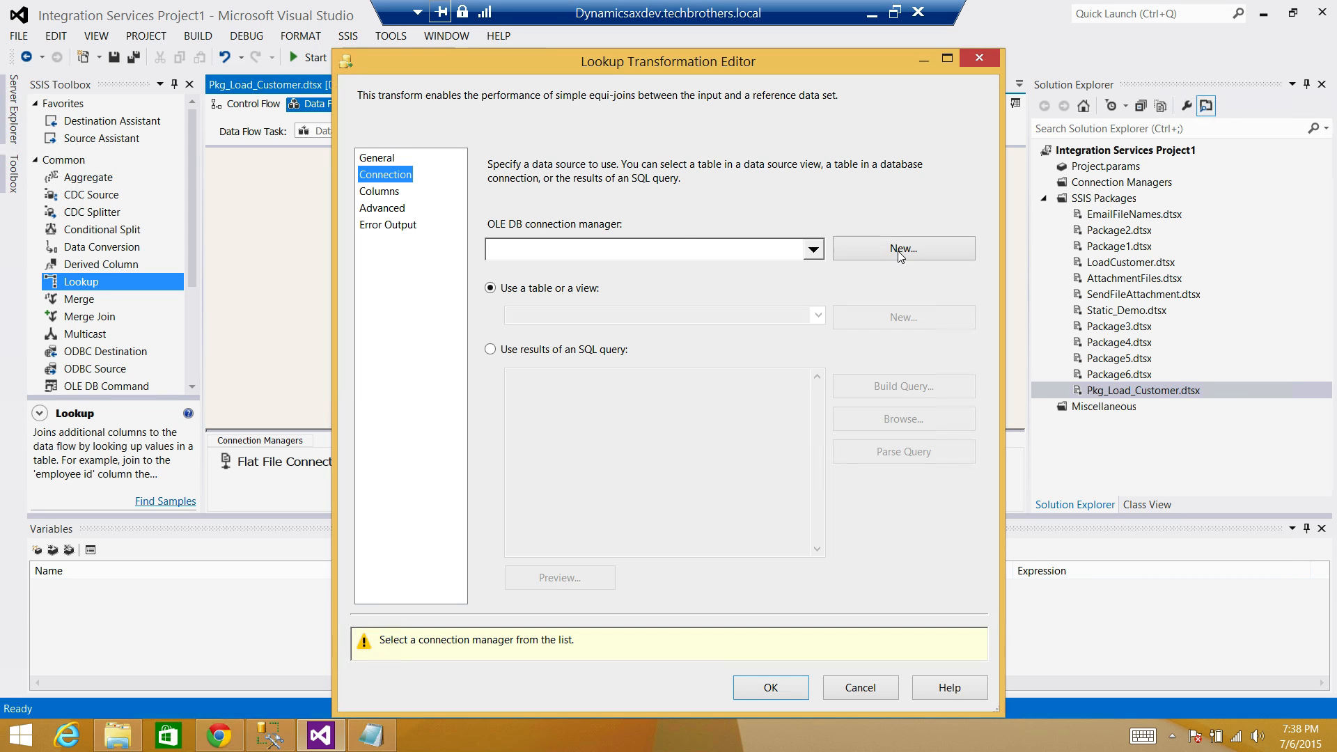
click(865, 251)
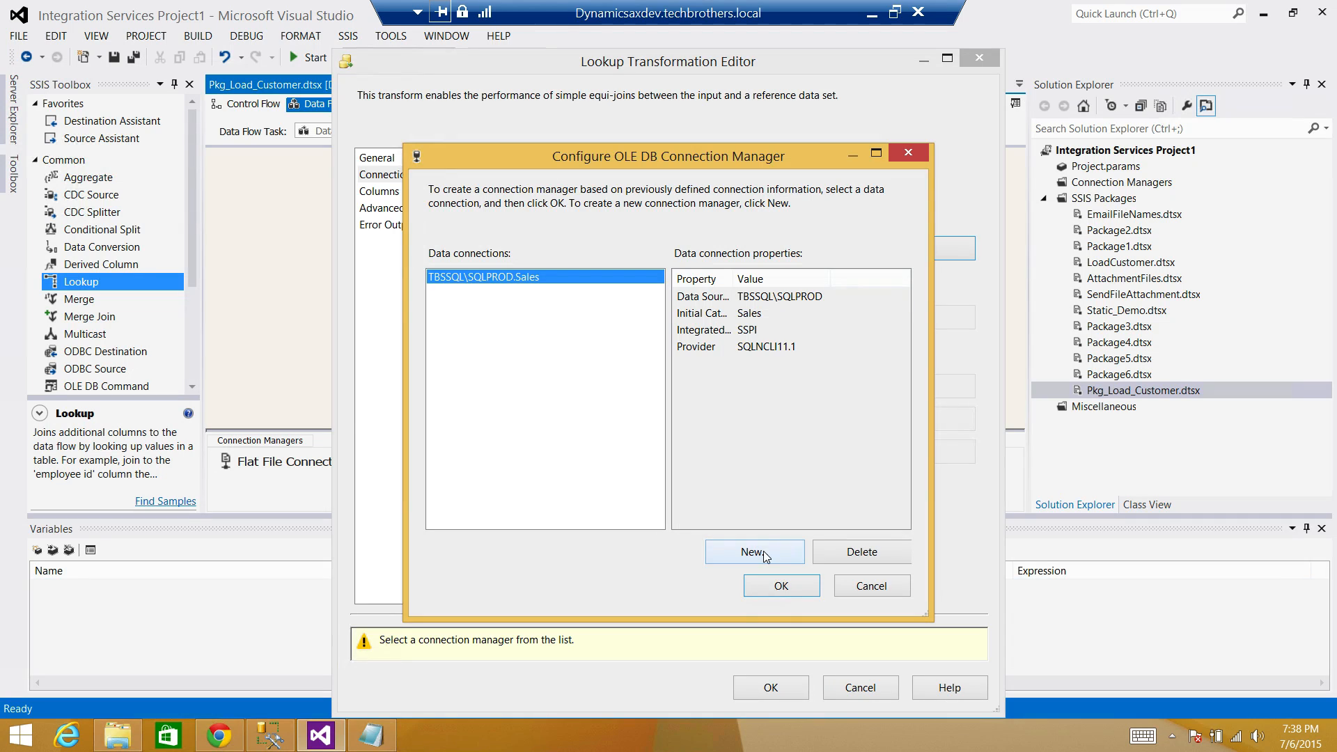
click(781, 586)
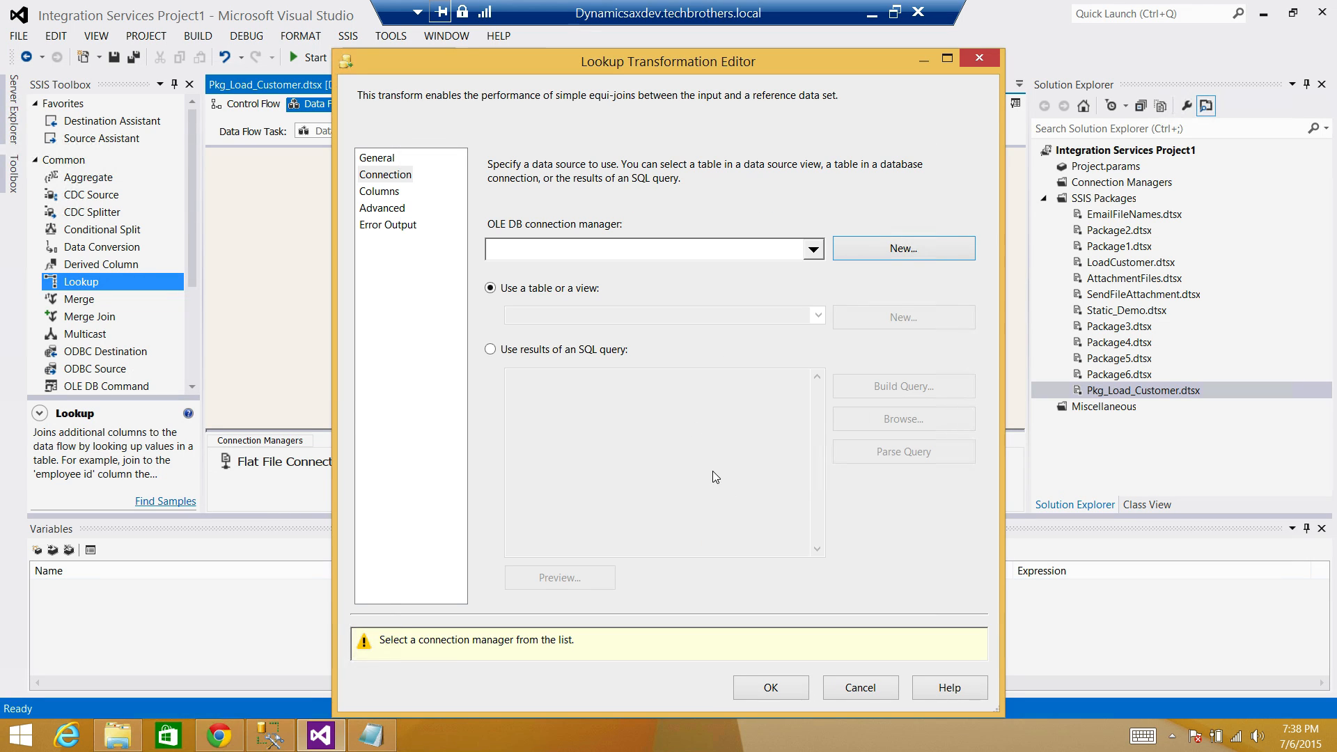
click(523, 350)
click(598, 397)
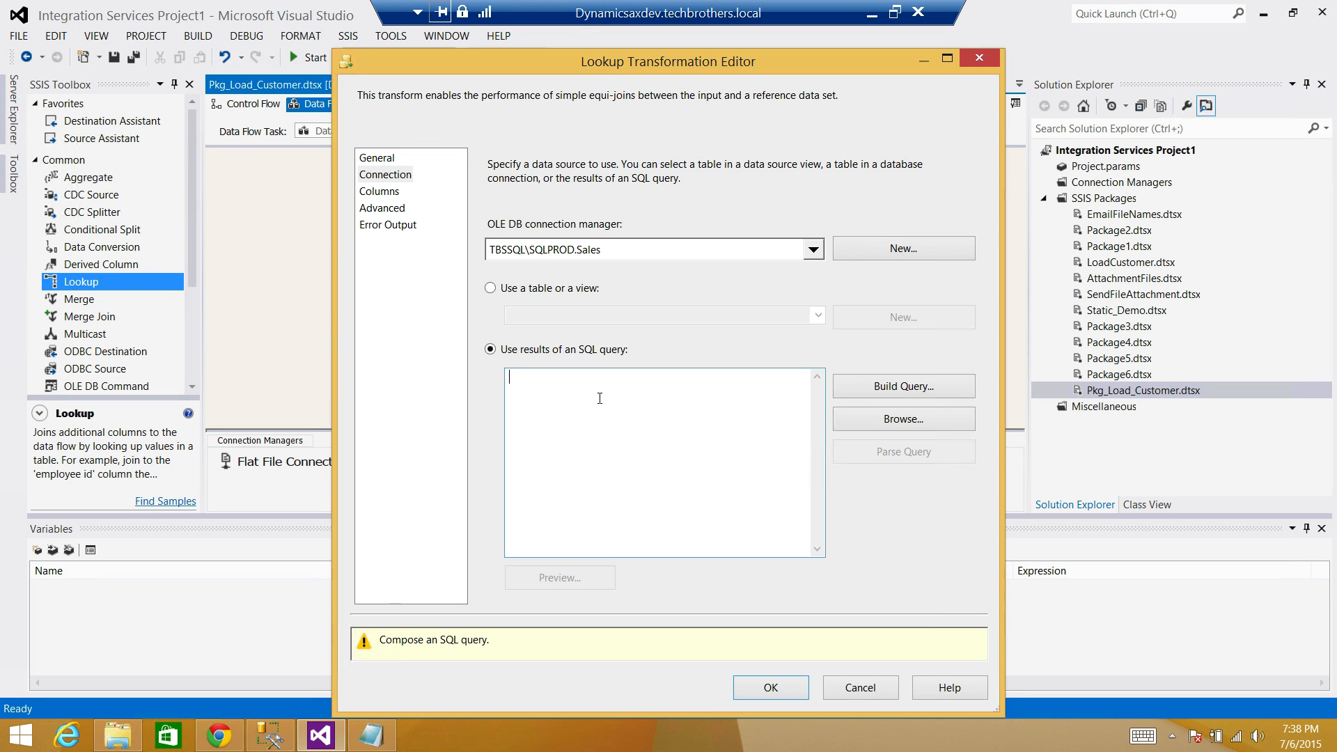
Enter the lookup query 'Select id from dbo.Customer' and preview its results.
text(Select id fr)
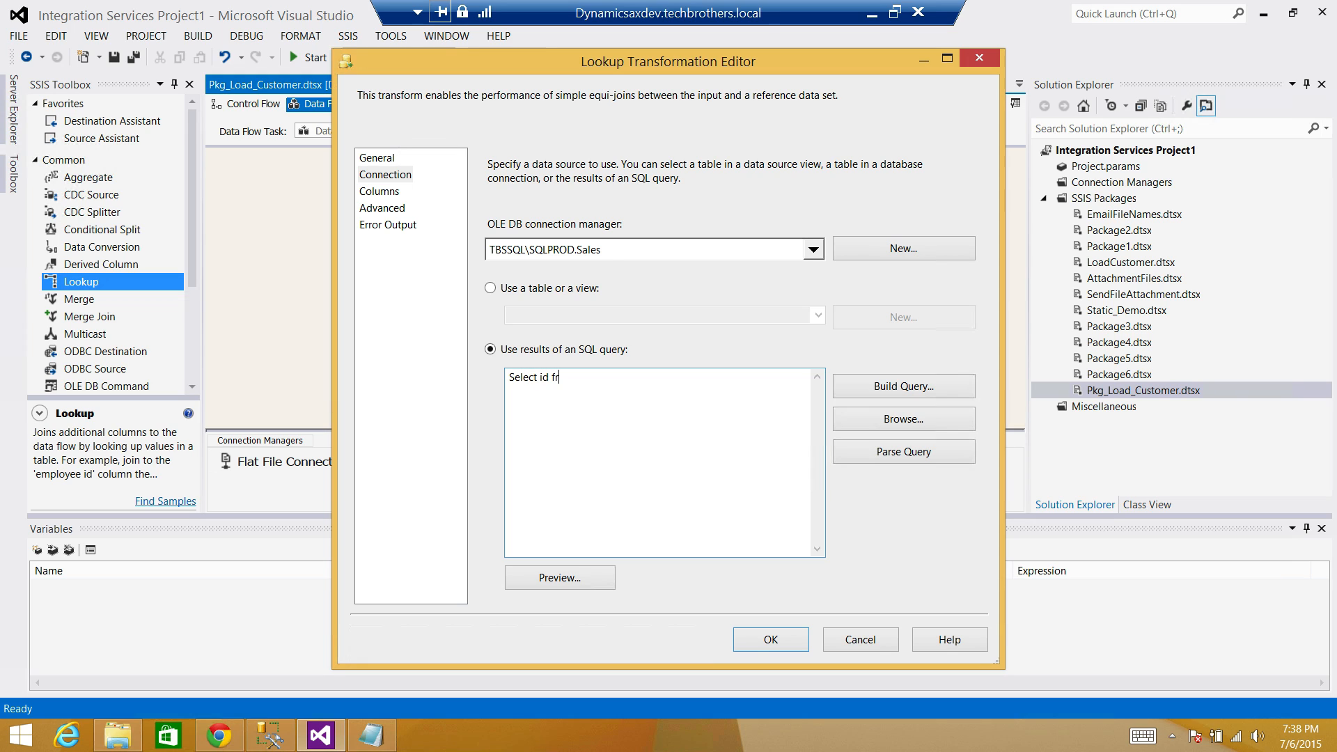
text(om dbo.Customer)
click(565, 582)
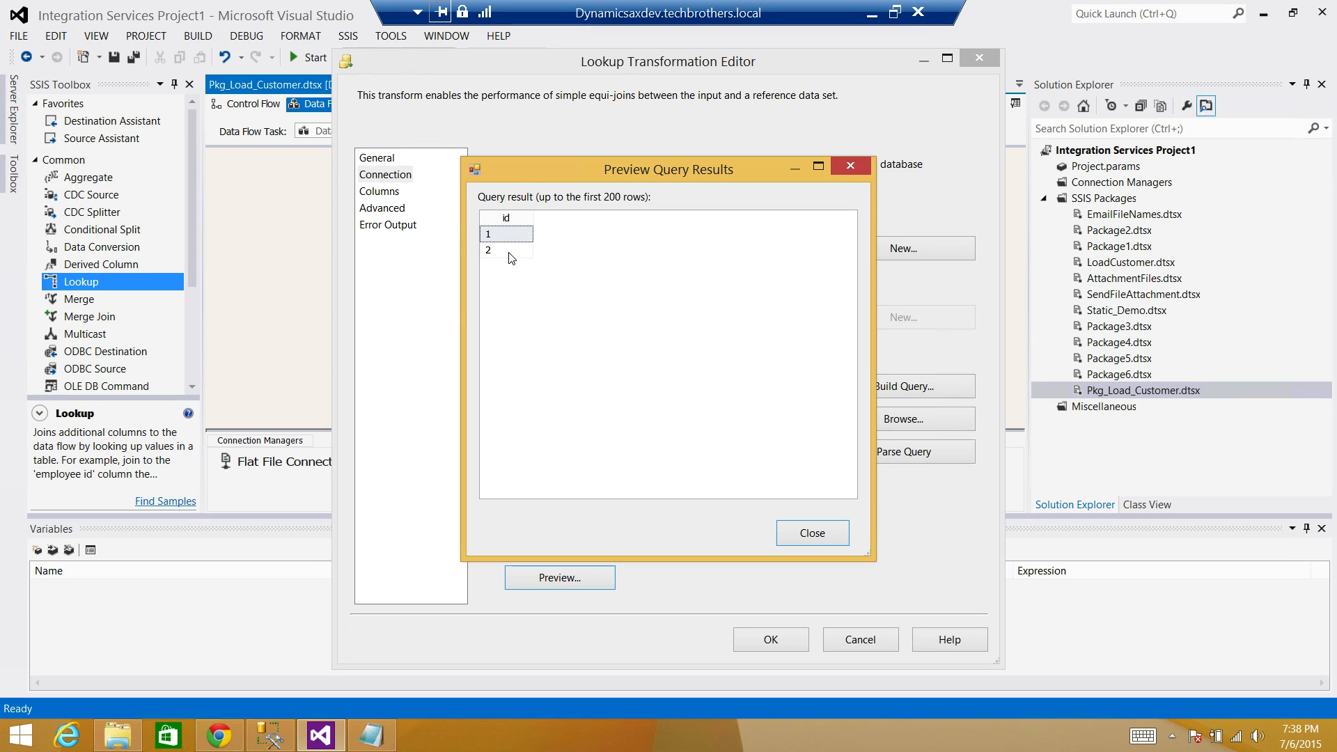
click(810, 531)
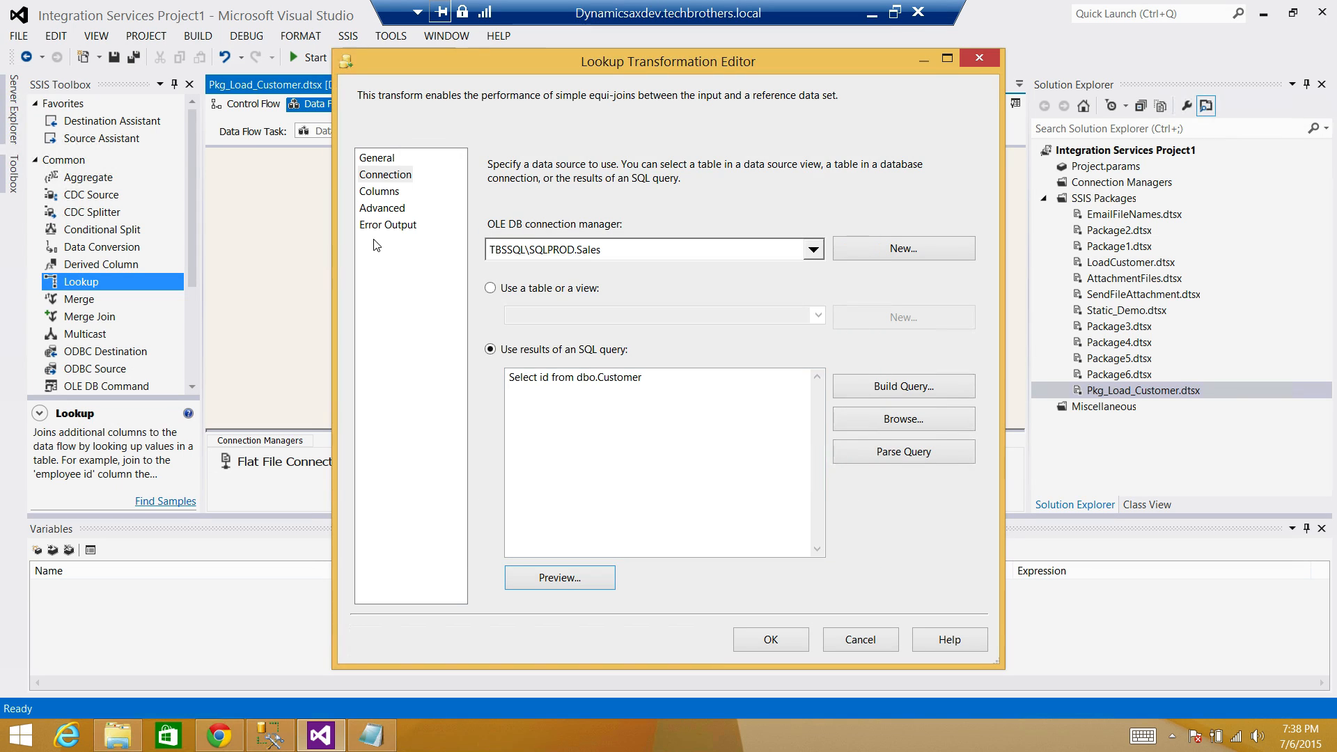
Set the Lookup to redirect rows with no matching entries to the no match output.
click(378, 160)
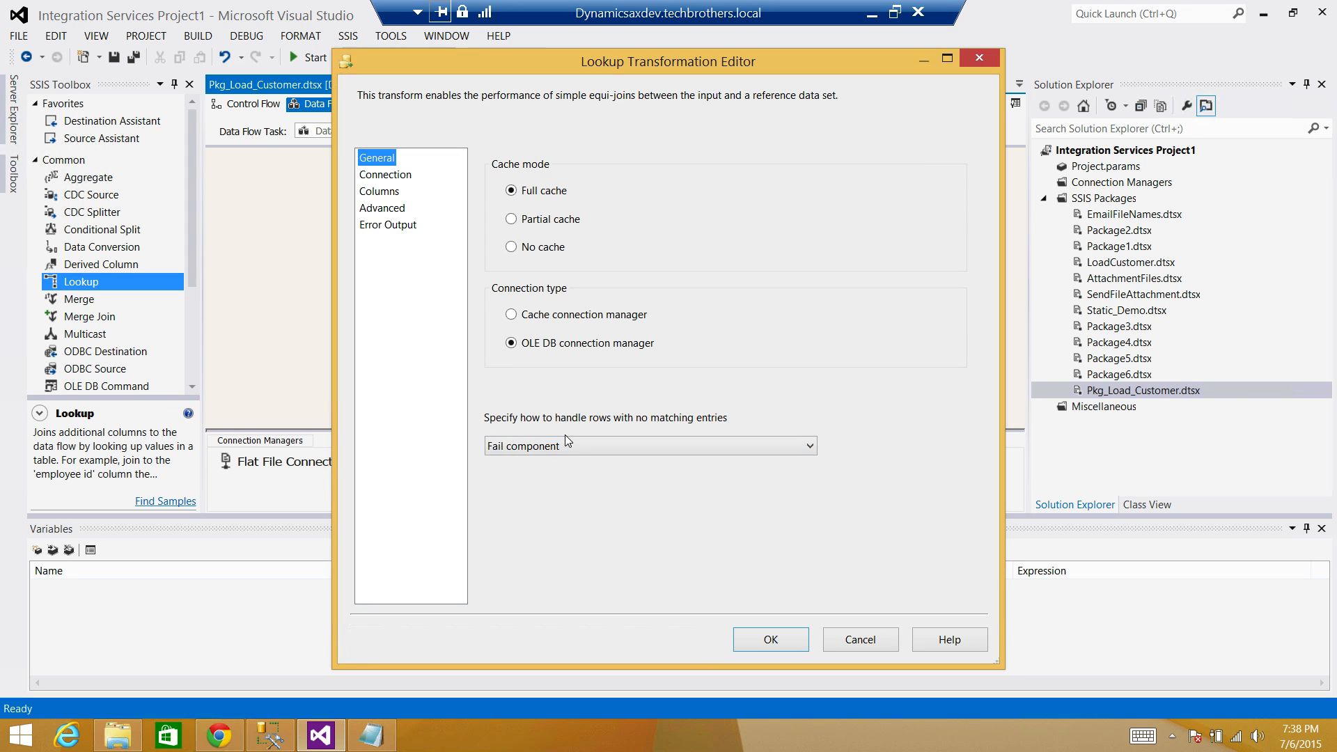
click(538, 445)
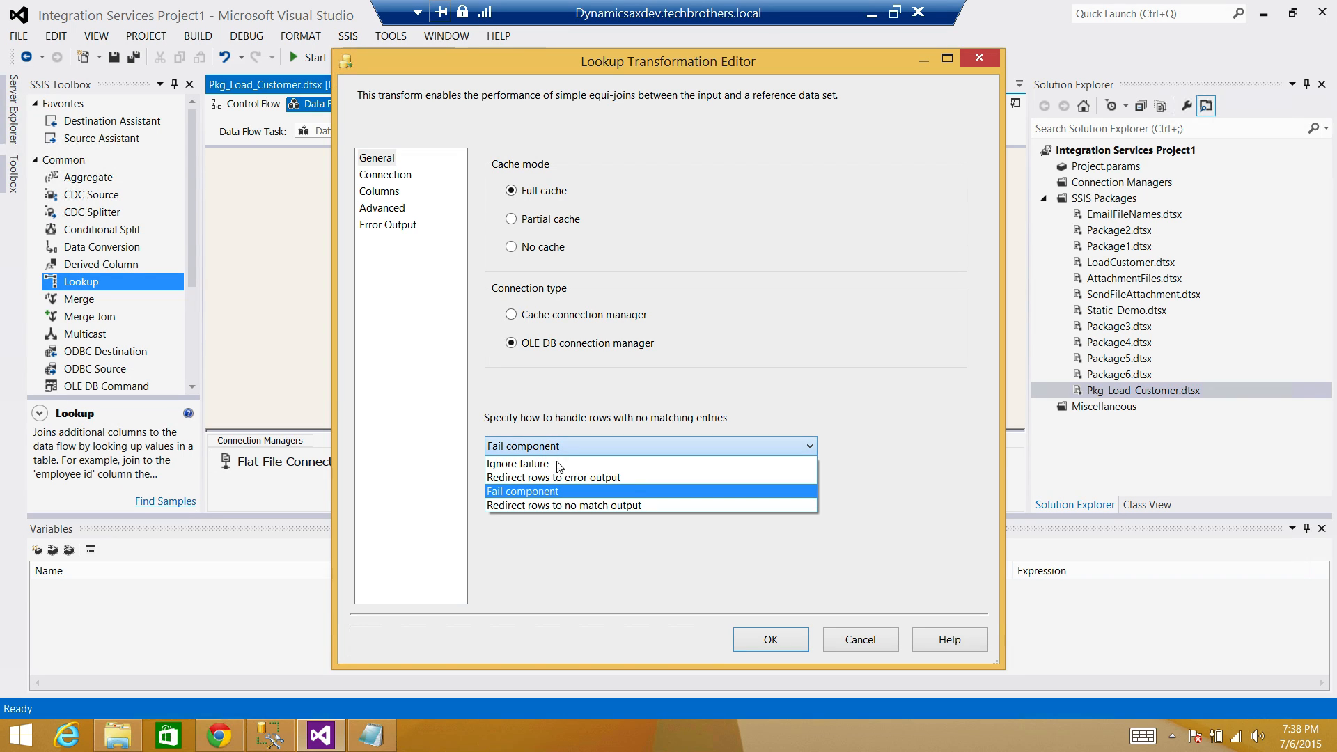
click(558, 508)
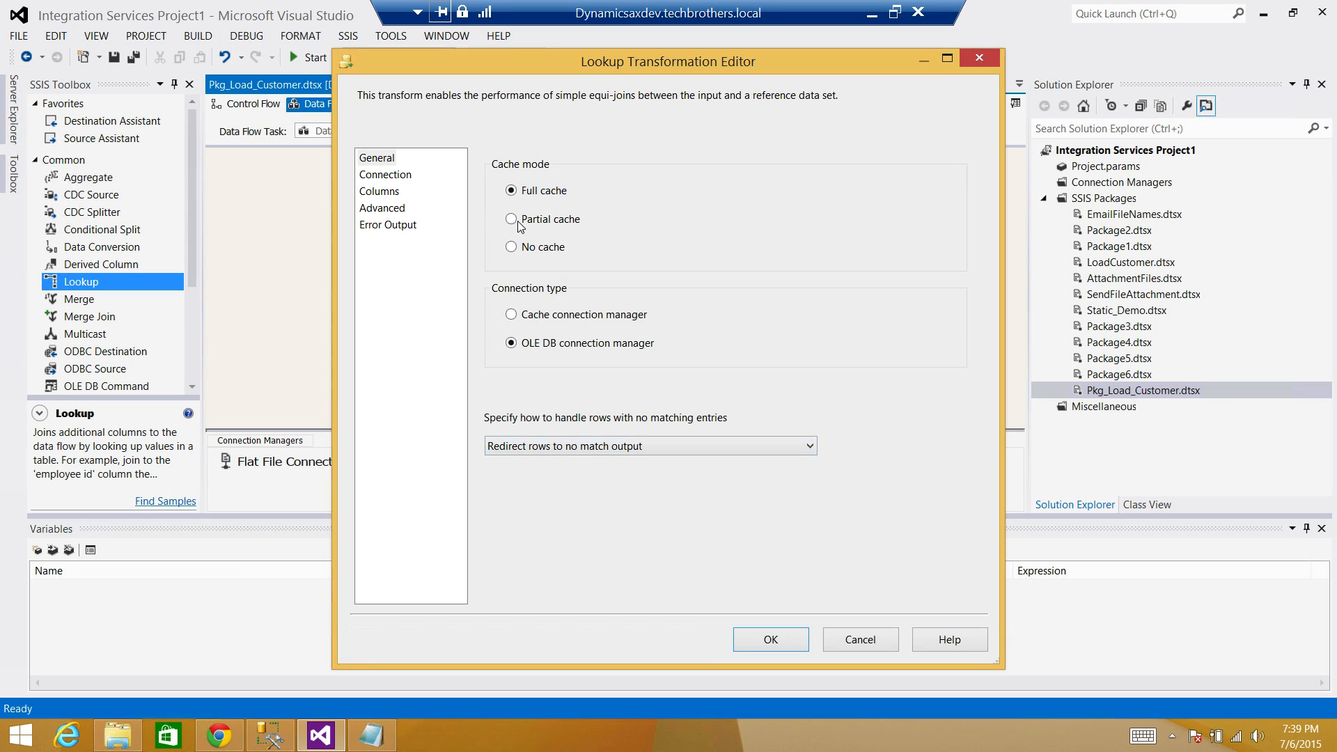
click(396, 177)
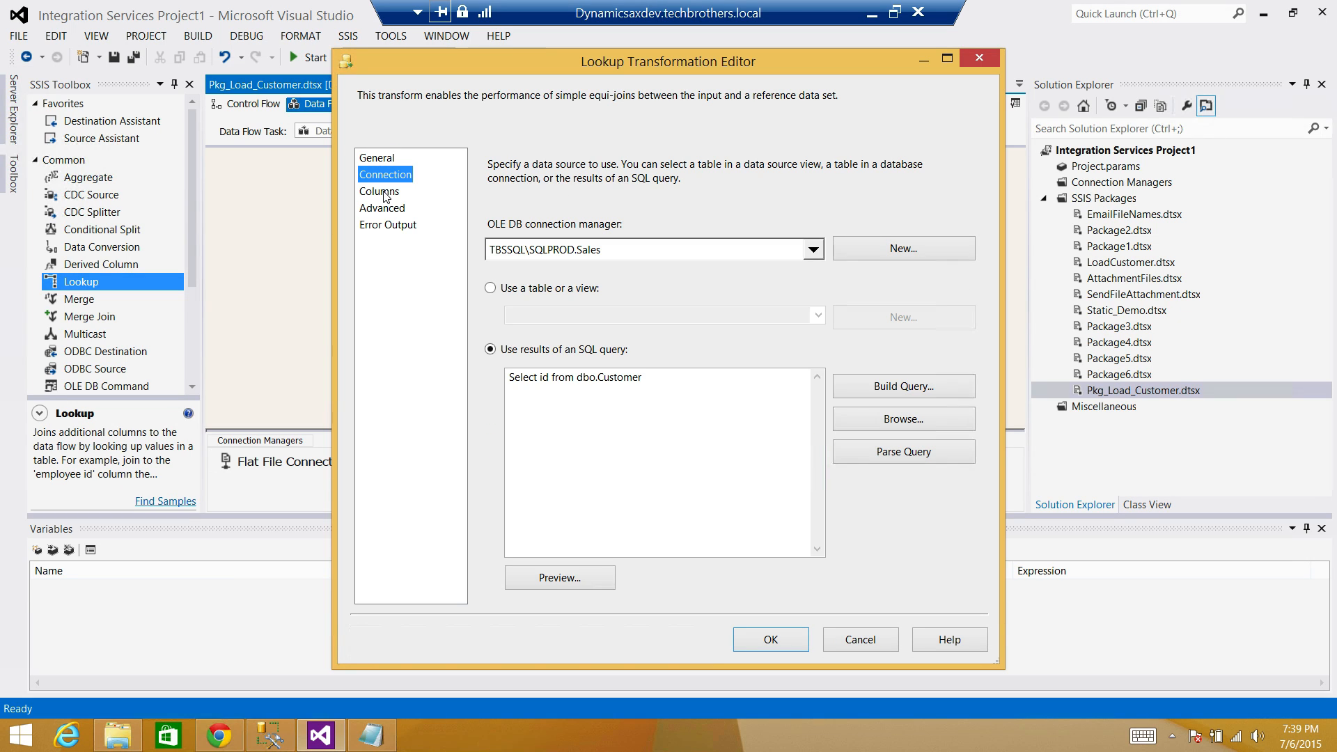
Map input column id to lookup column id and accept the Lookup settings.
click(383, 194)
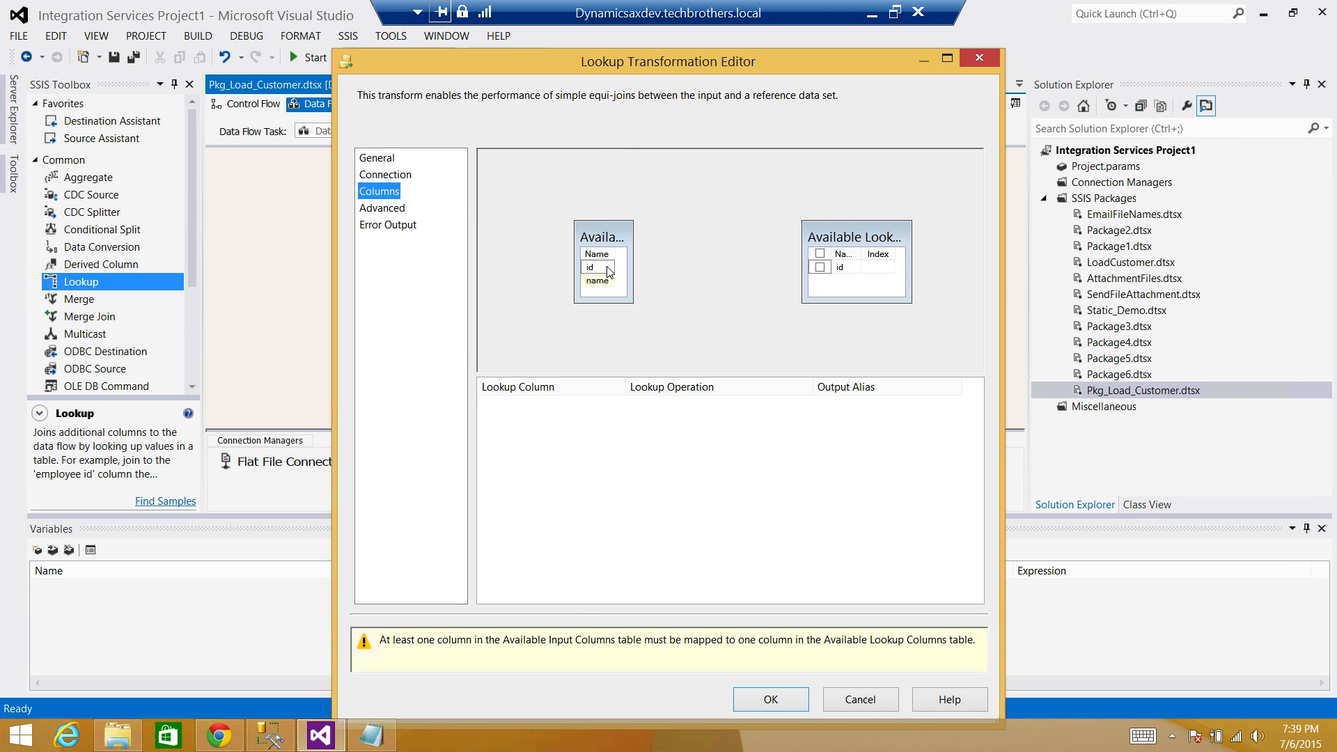
drag(608, 271, 828, 273)
drag(603, 272, 846, 272)
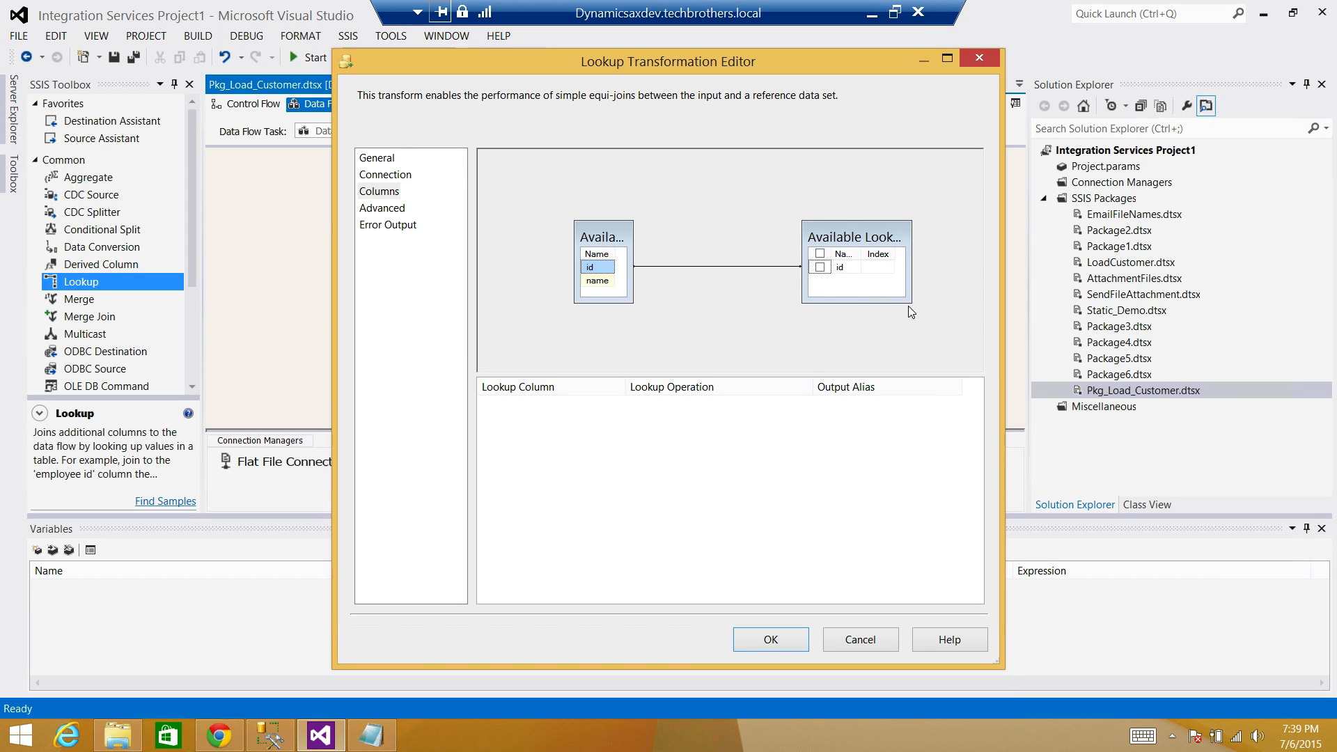
drag(908, 307, 950, 346)
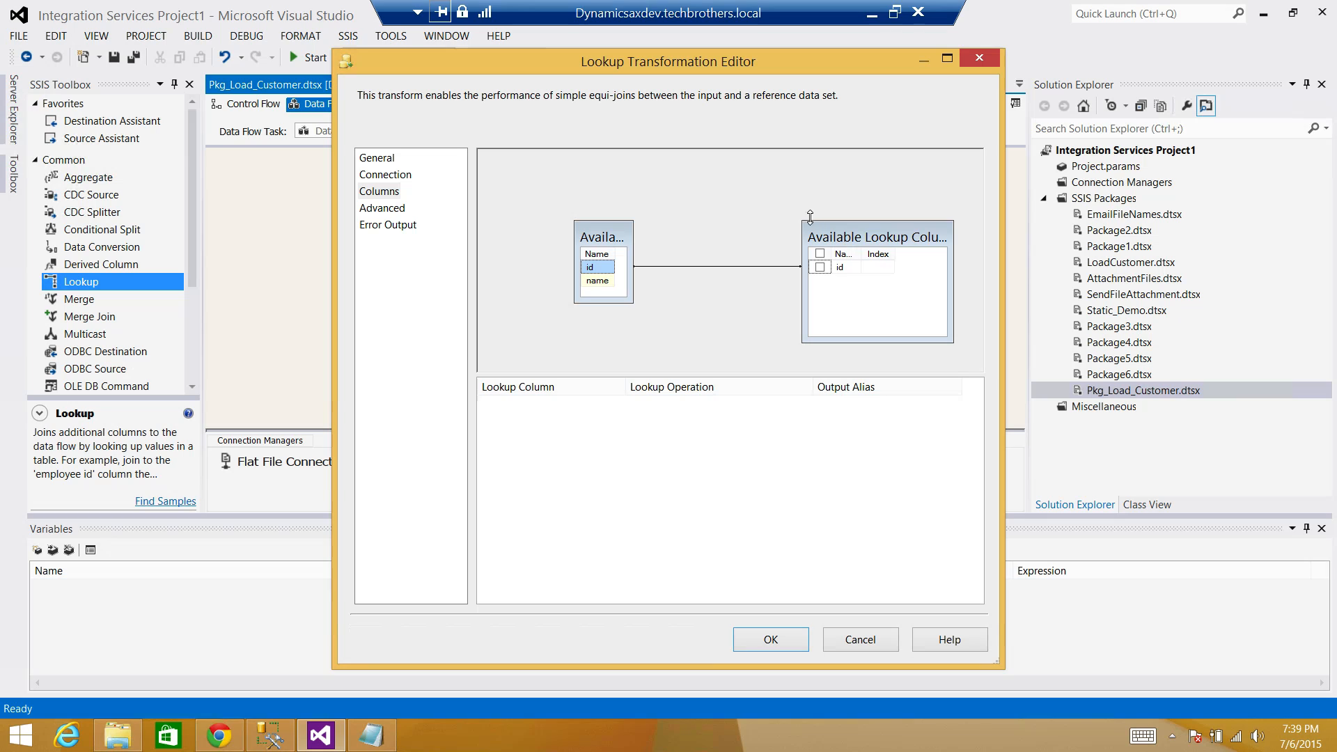
drag(800, 221, 736, 197)
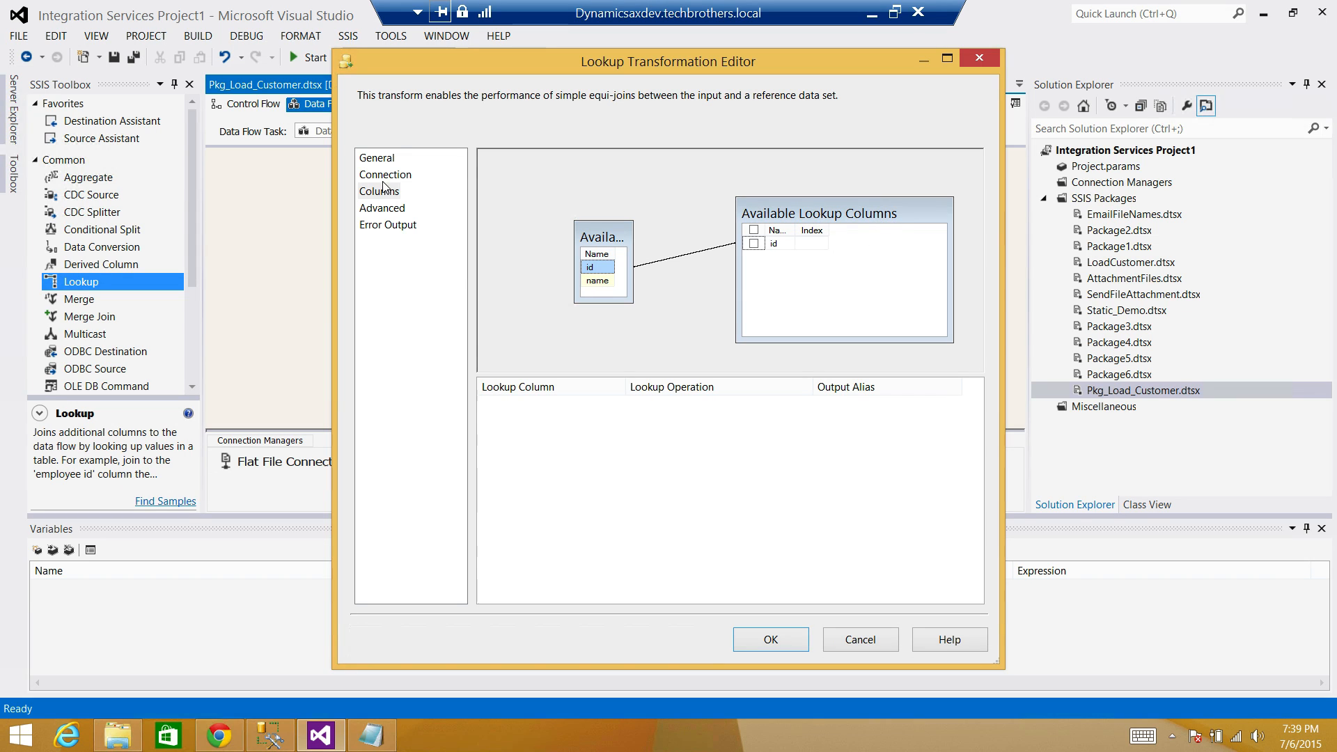
click(400, 209)
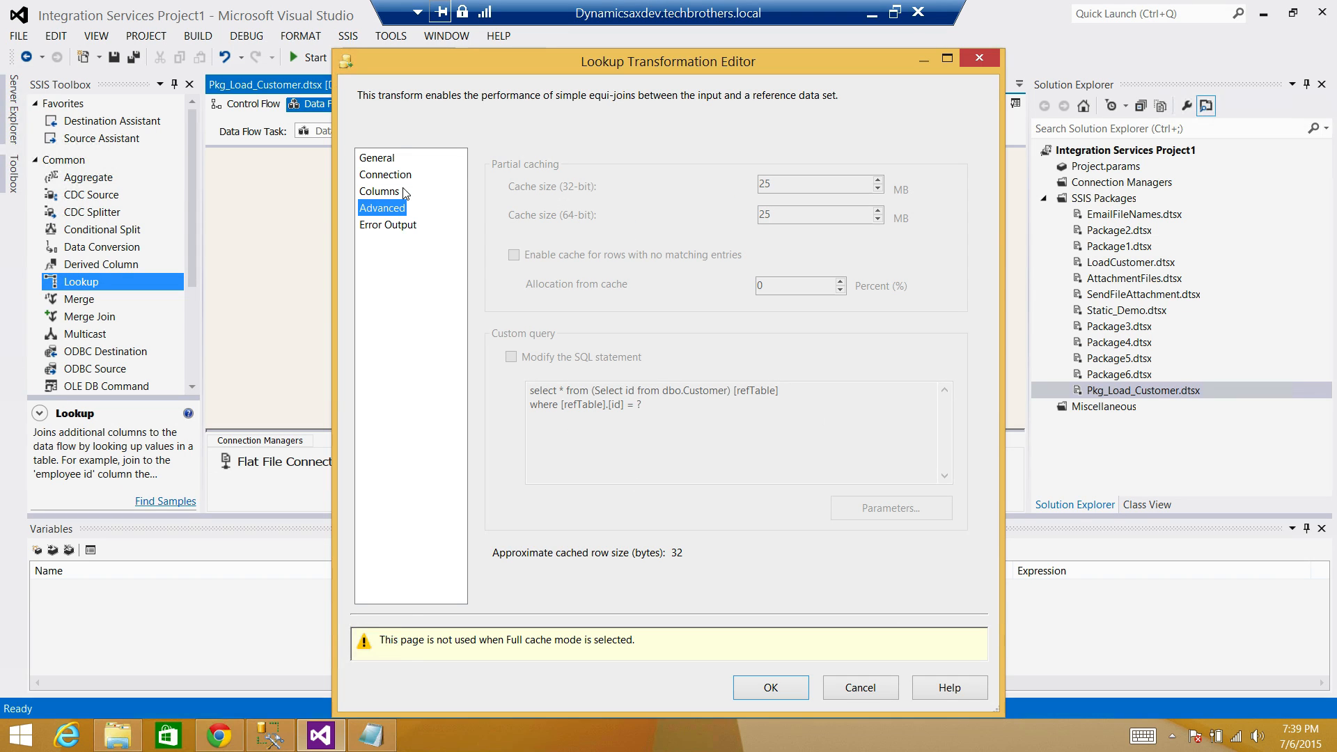
click(773, 686)
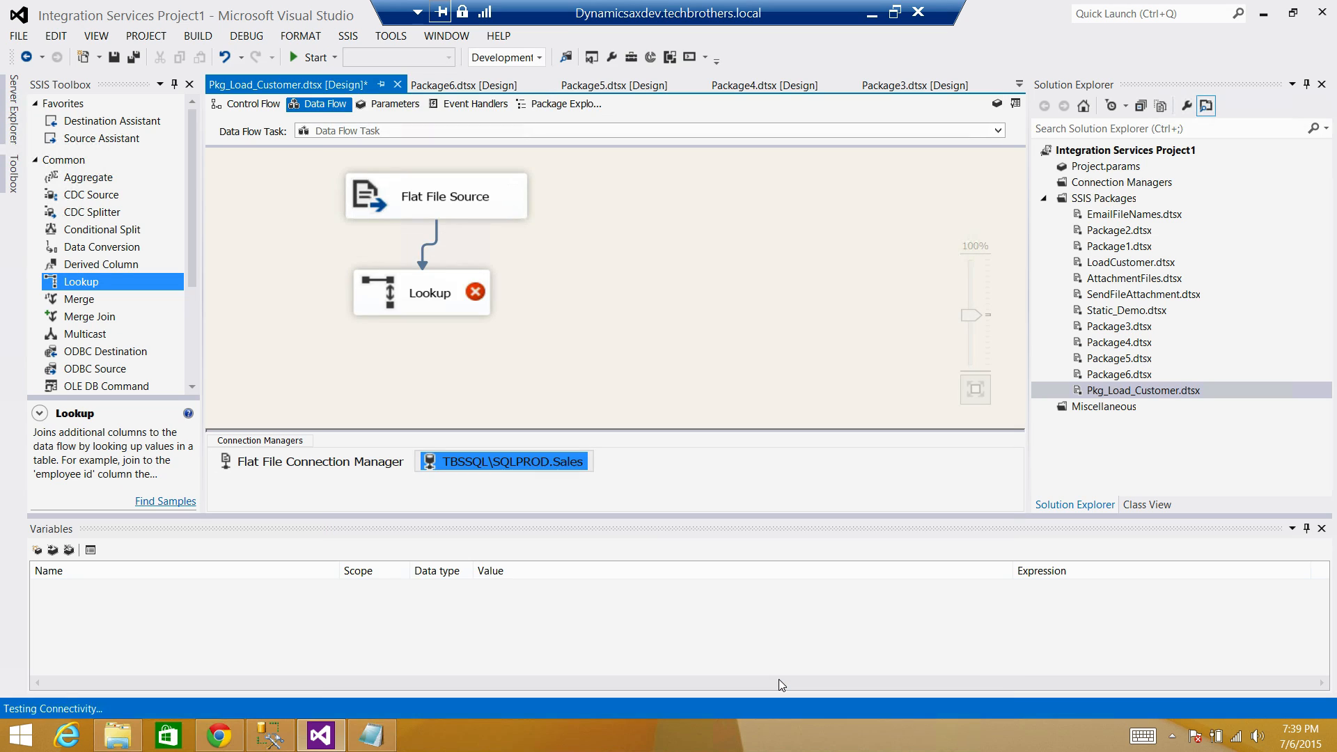
Enlarge the Lookup and place an OLE DB Destination from Other Destinations below it.
click(473, 301)
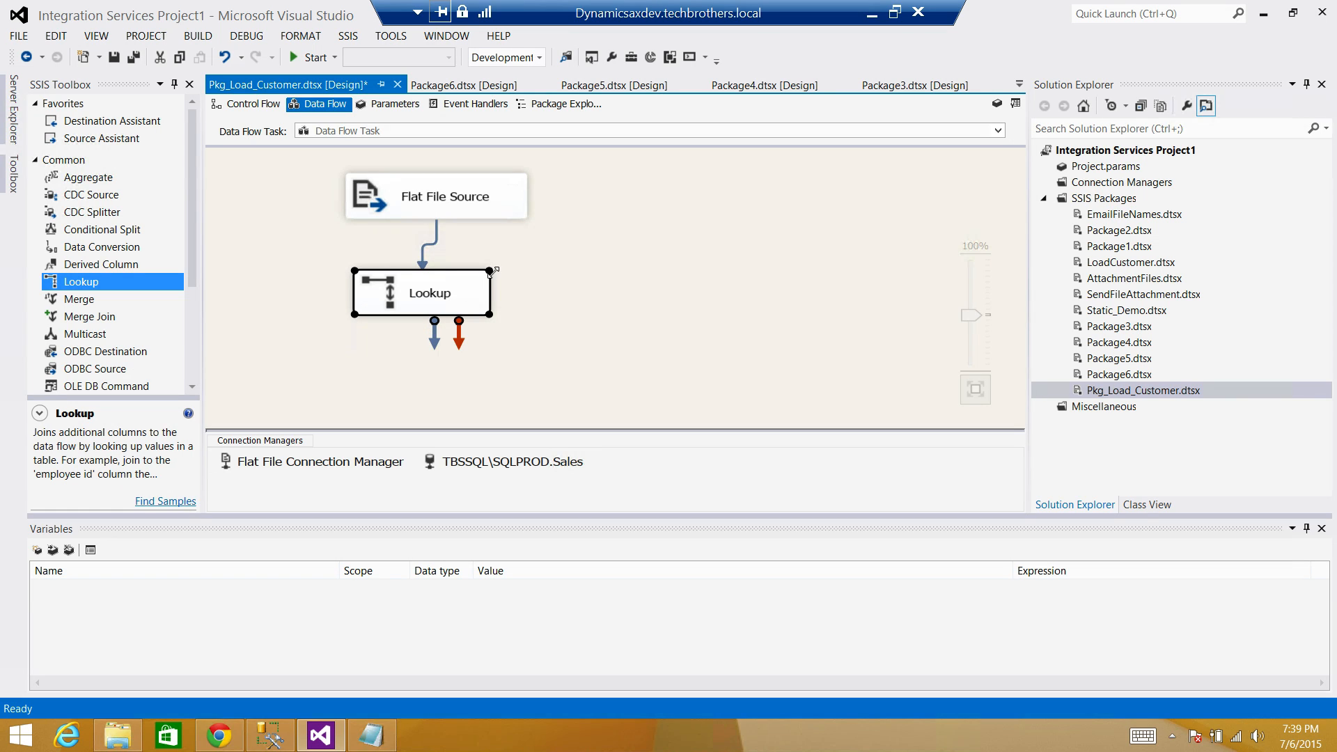
drag(491, 277, 529, 250)
click(642, 284)
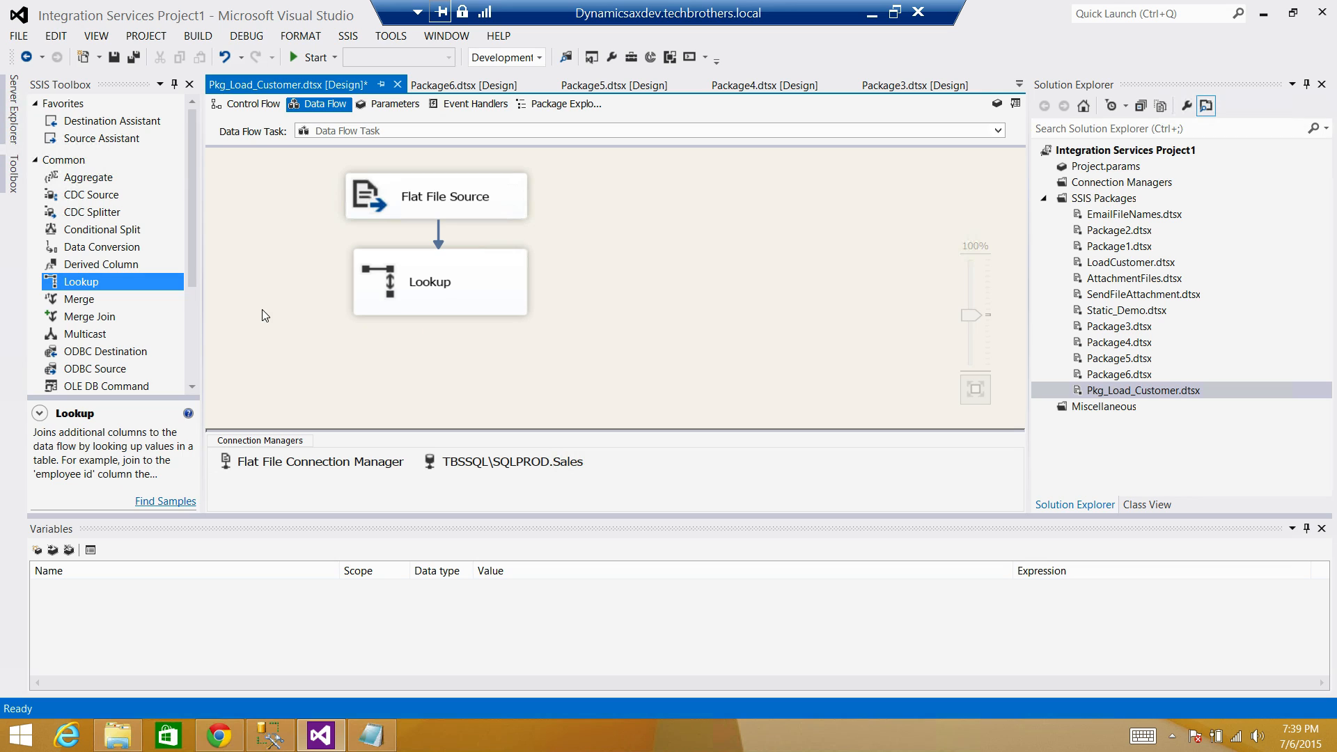
click(36, 161)
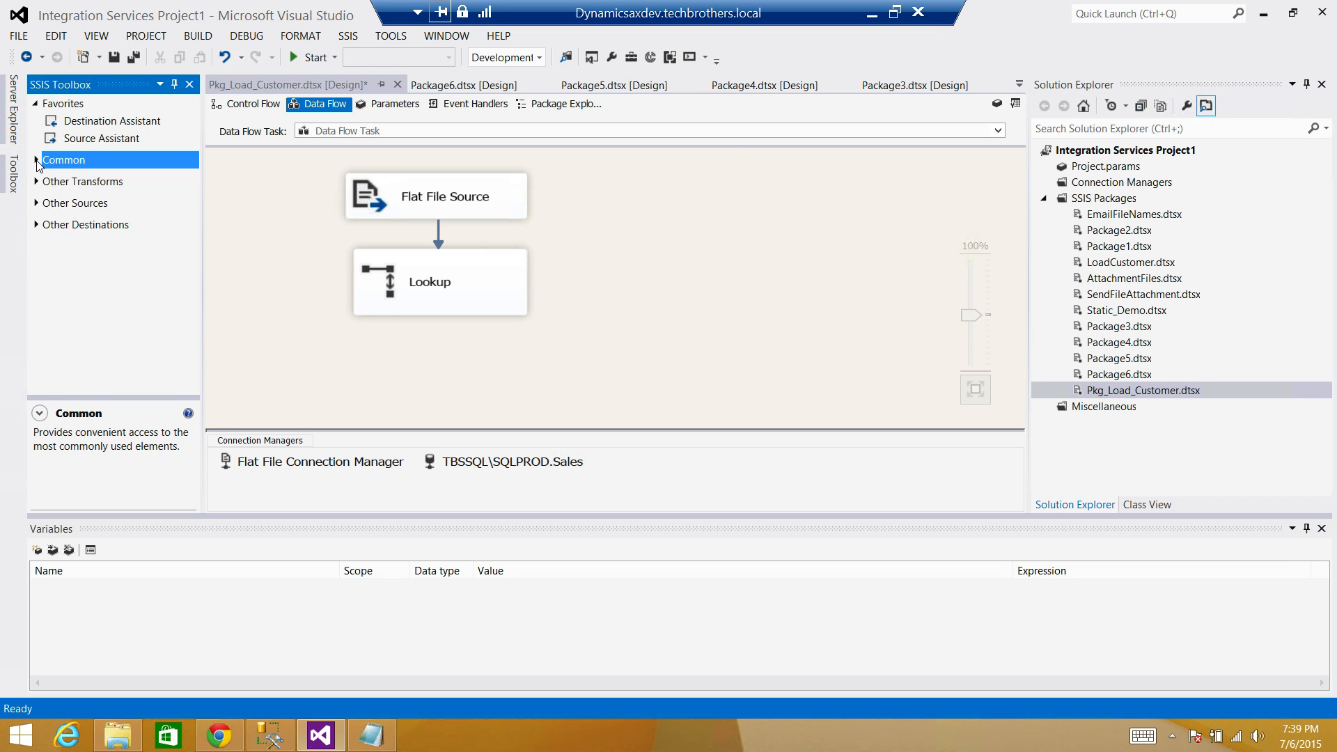
click(37, 225)
drag(120, 347, 347, 363)
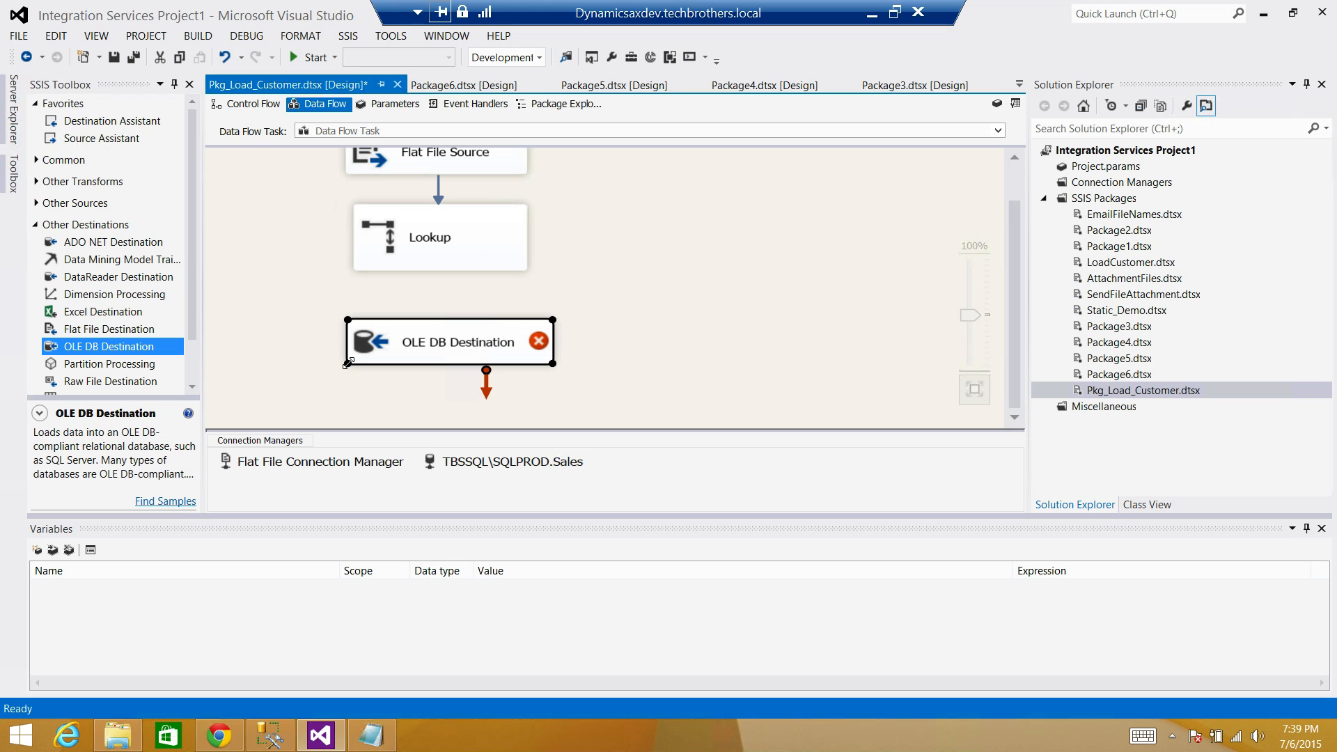
Route the Lookup No Match Output to the OLE DB Destination and move the destination lower.
click(480, 260)
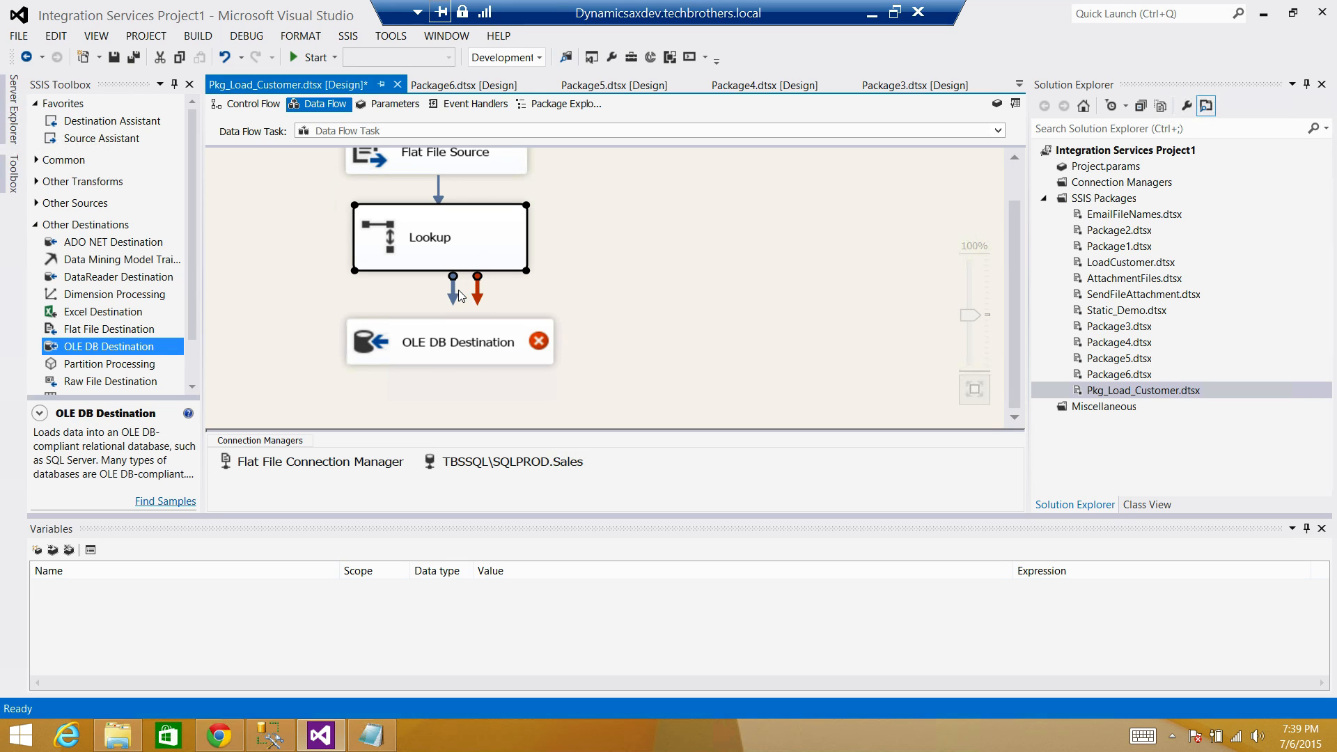
drag(453, 291, 428, 352)
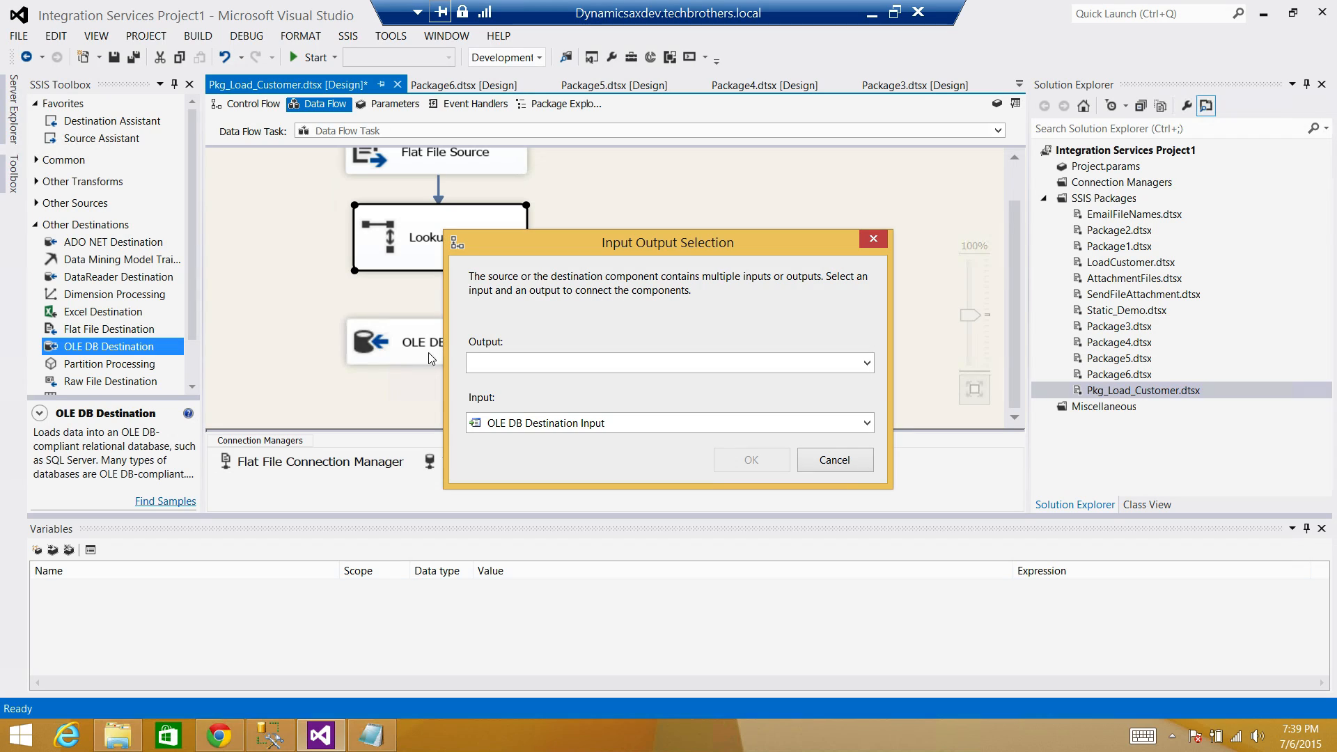
click(622, 364)
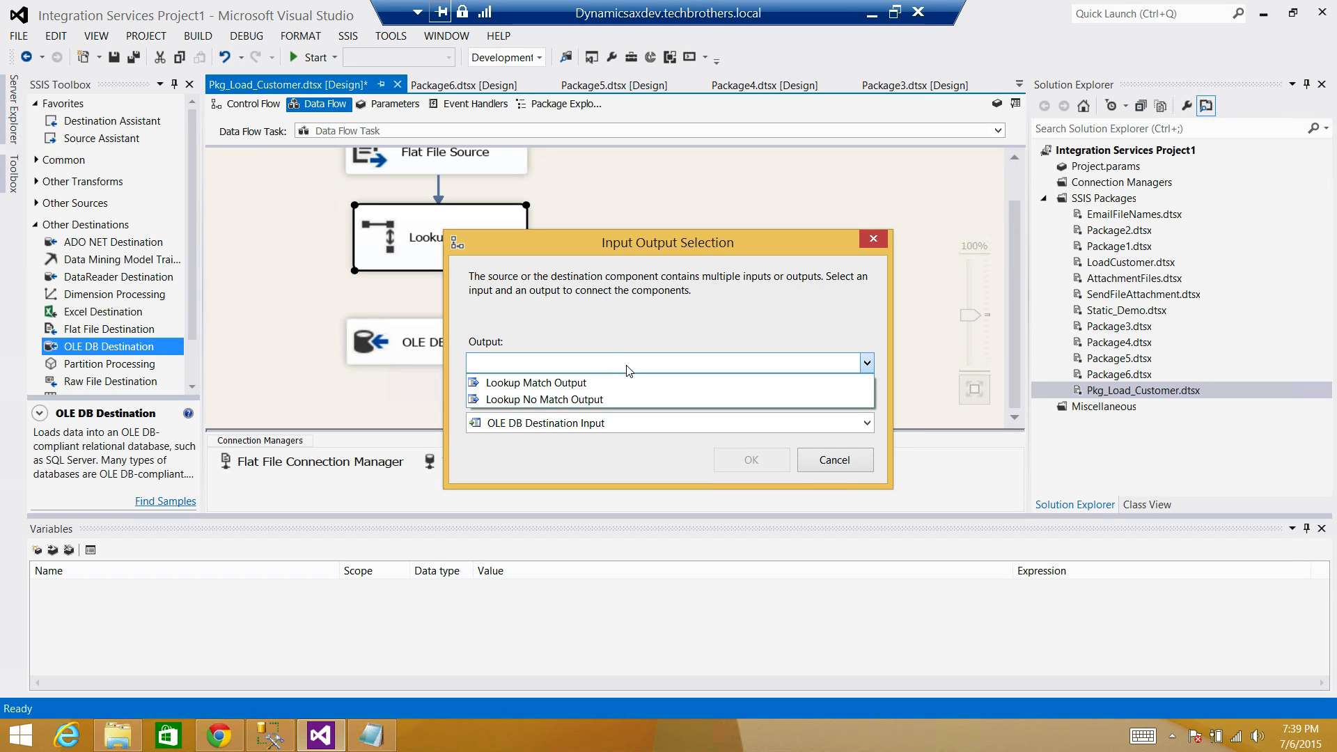
click(553, 400)
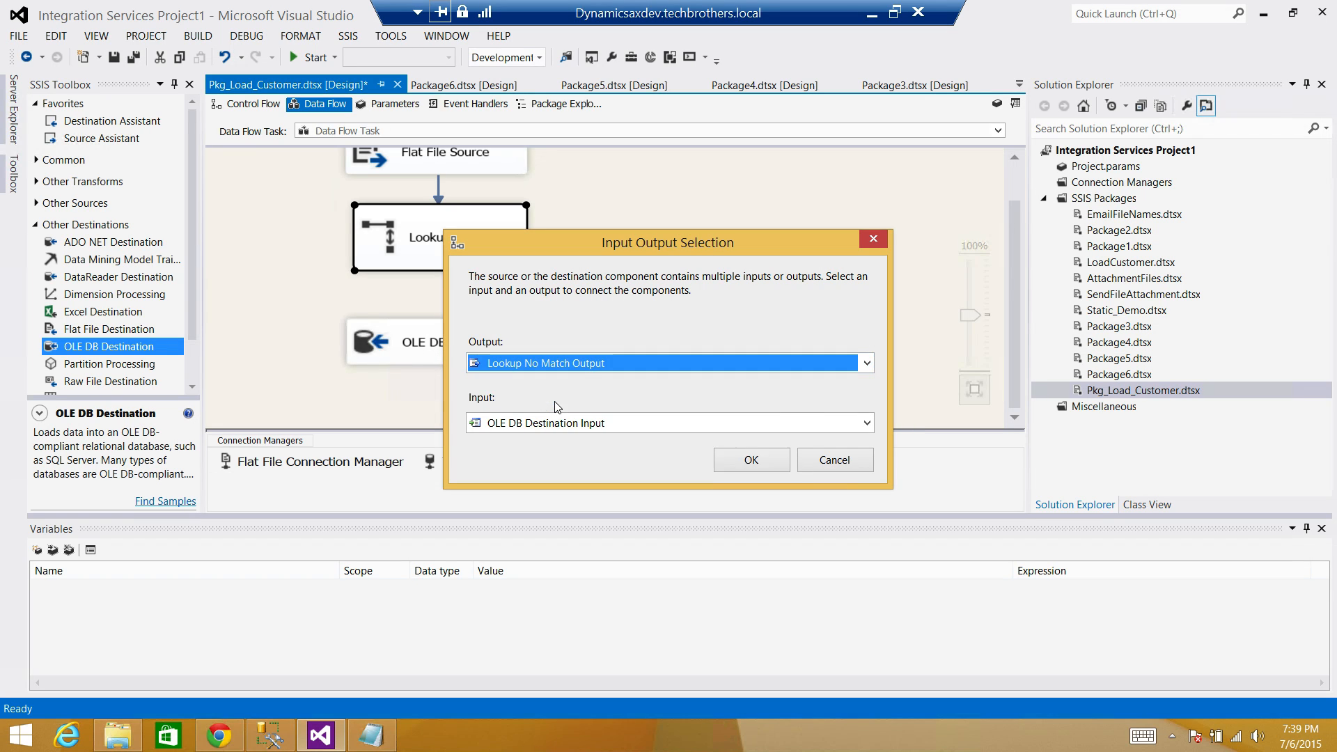
click(752, 460)
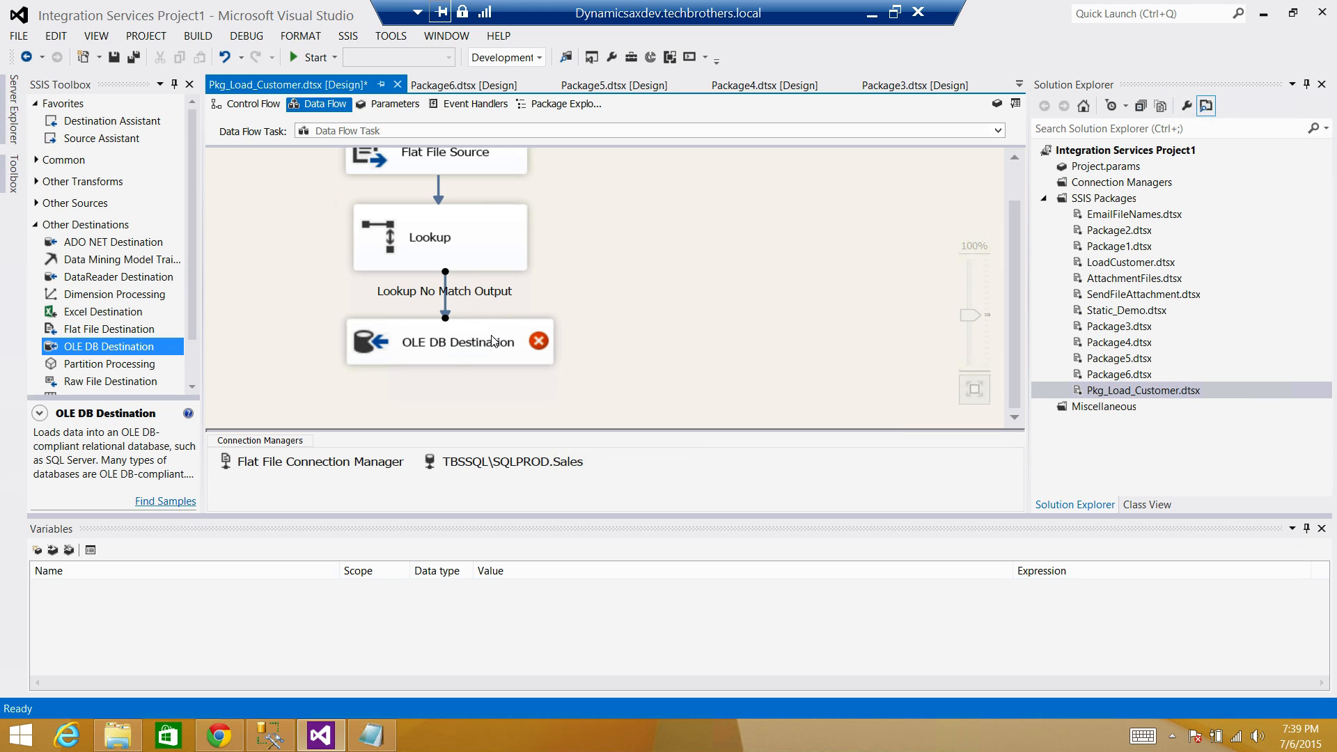
click(527, 341)
drag(538, 341, 590, 367)
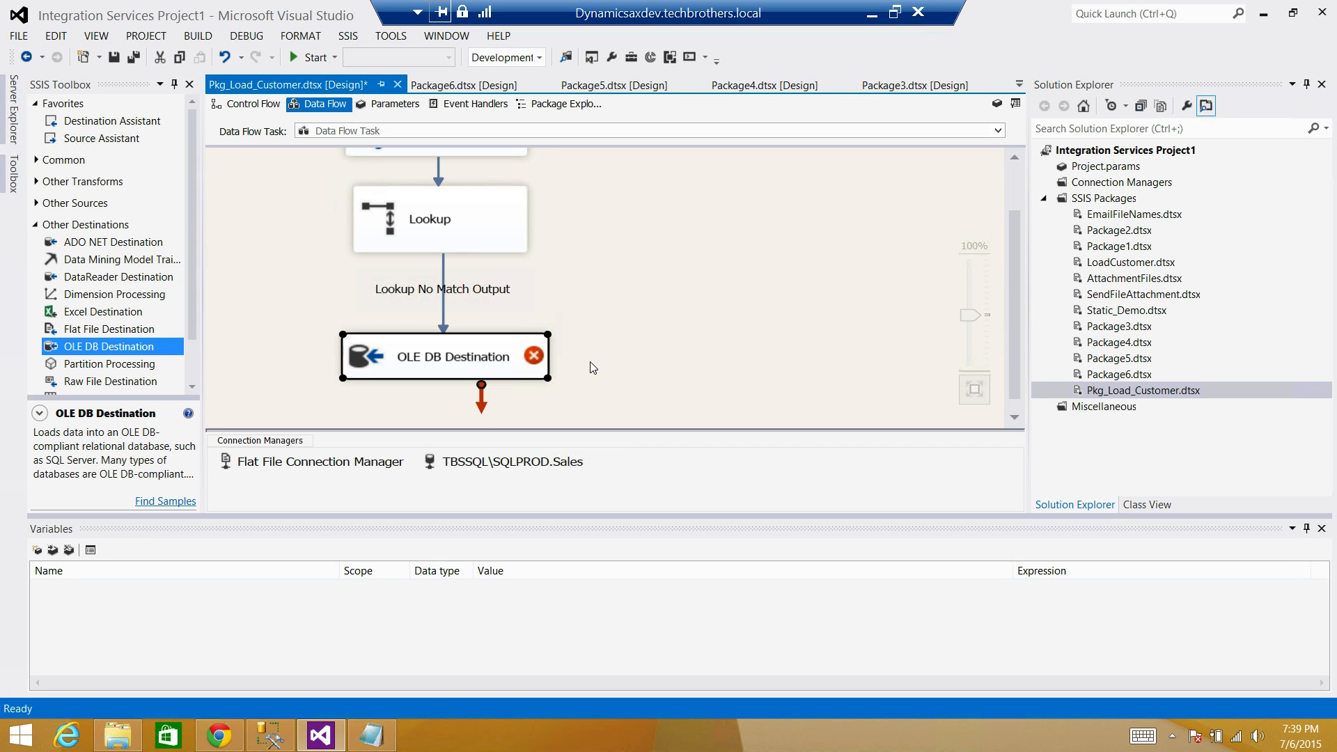
Point the OLE DB Destination at [dbo].[Customer] via TBSSQL\SQLPROD.Sales, checking the id and name mappings.
double_click(523, 356)
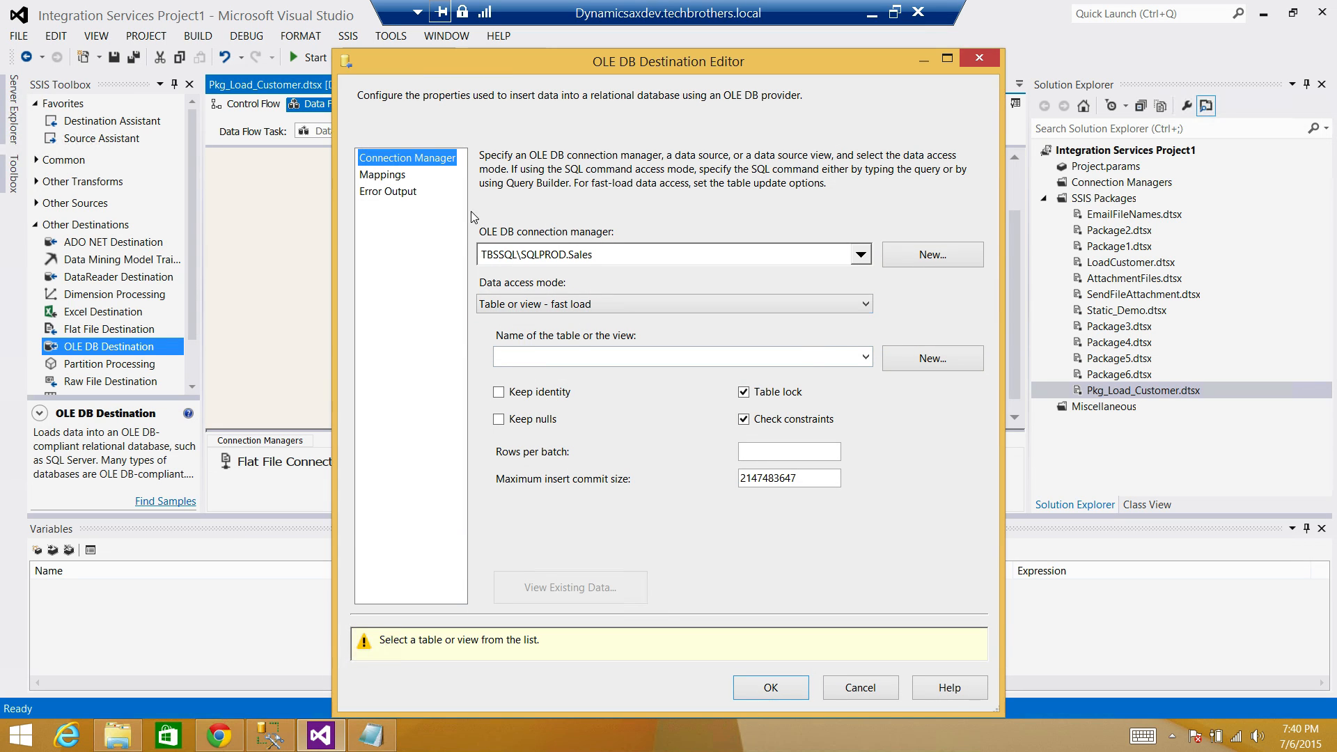
click(586, 257)
click(653, 258)
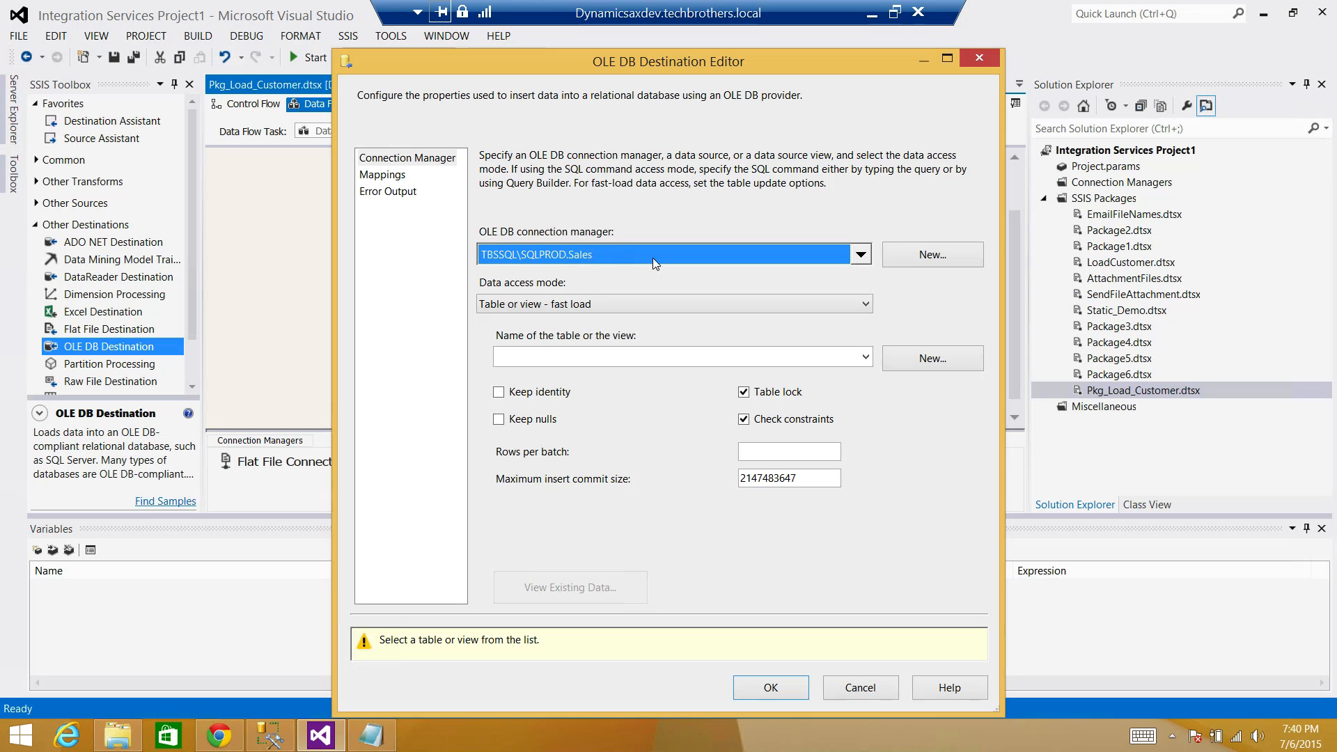
click(594, 358)
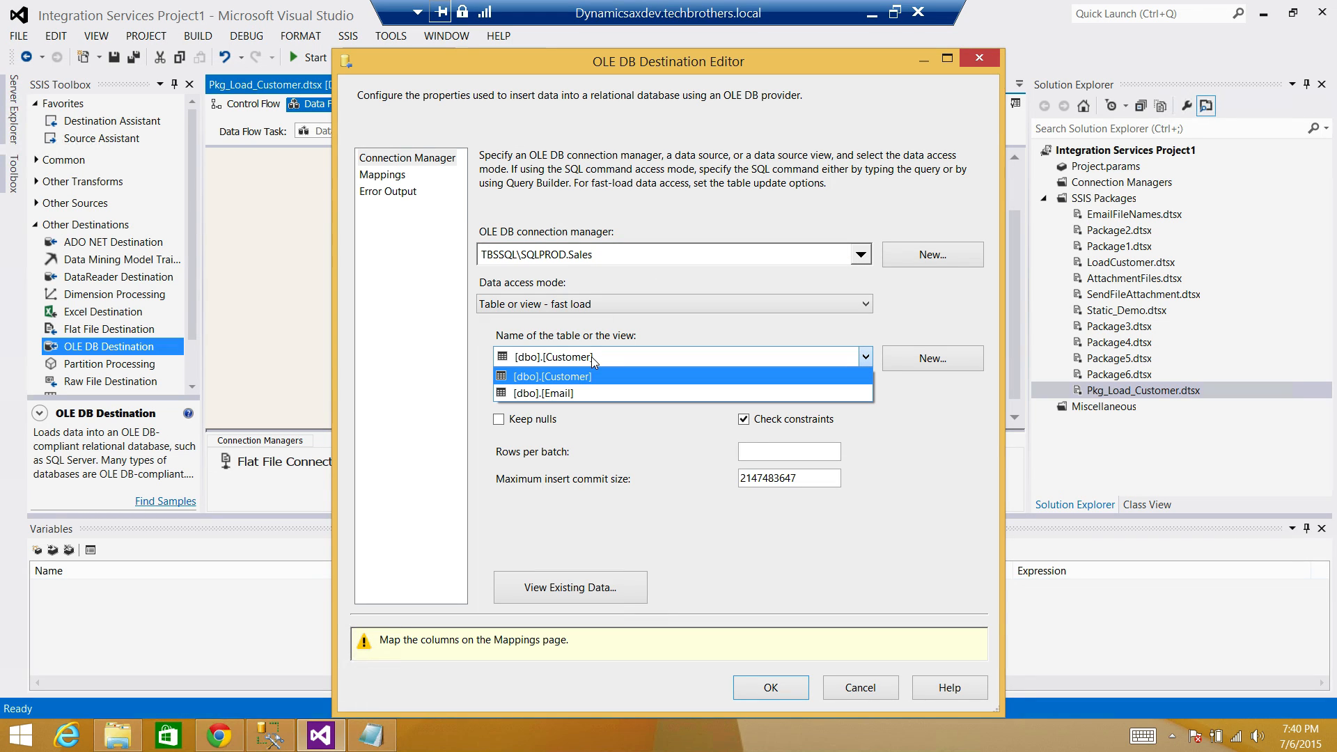
click(591, 378)
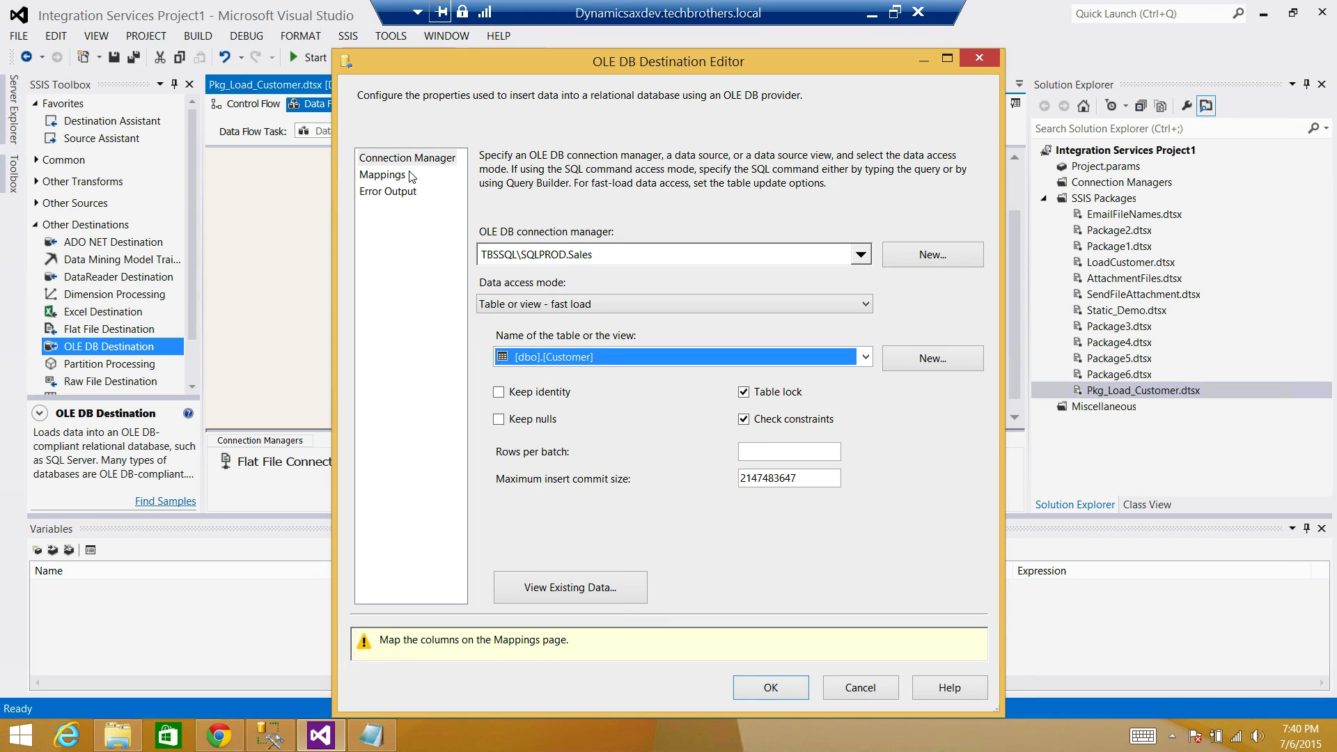
click(388, 175)
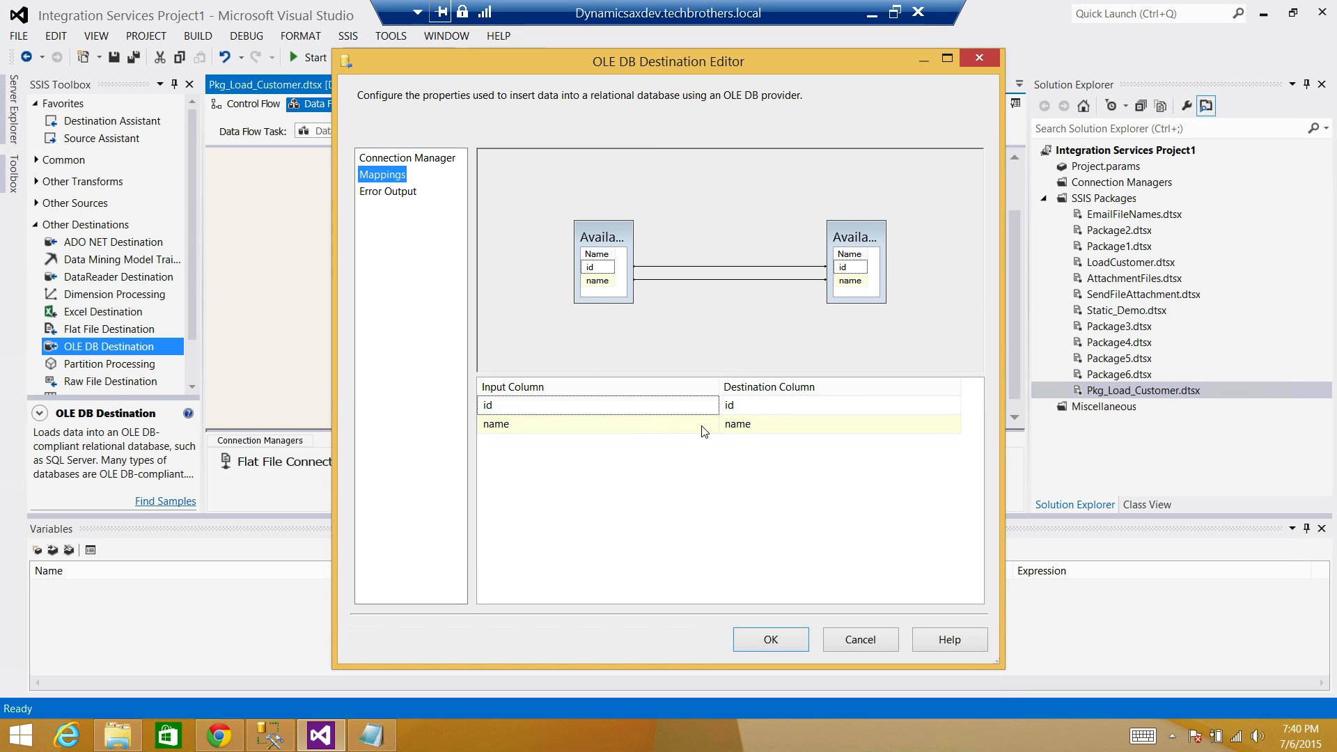
click(768, 640)
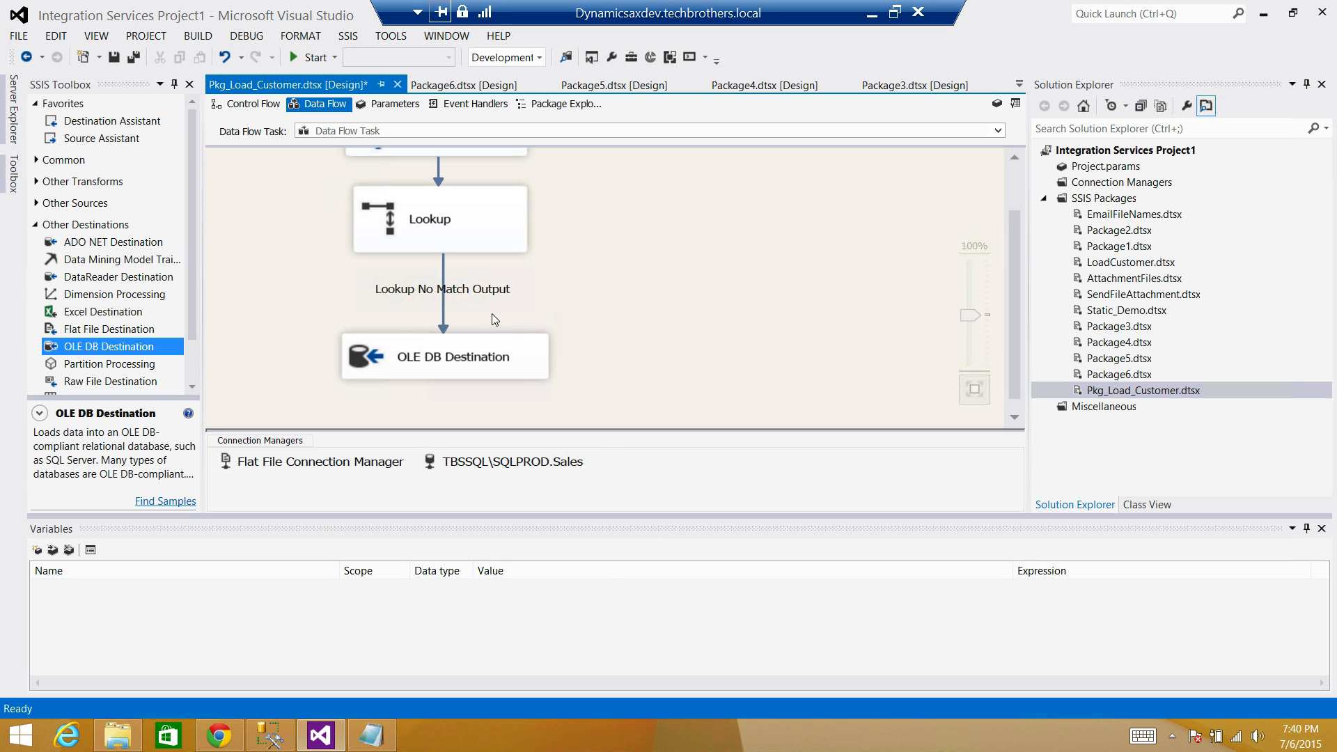
Add a package variable and name it InsertCount.
click(444, 293)
click(38, 550)
click(131, 593)
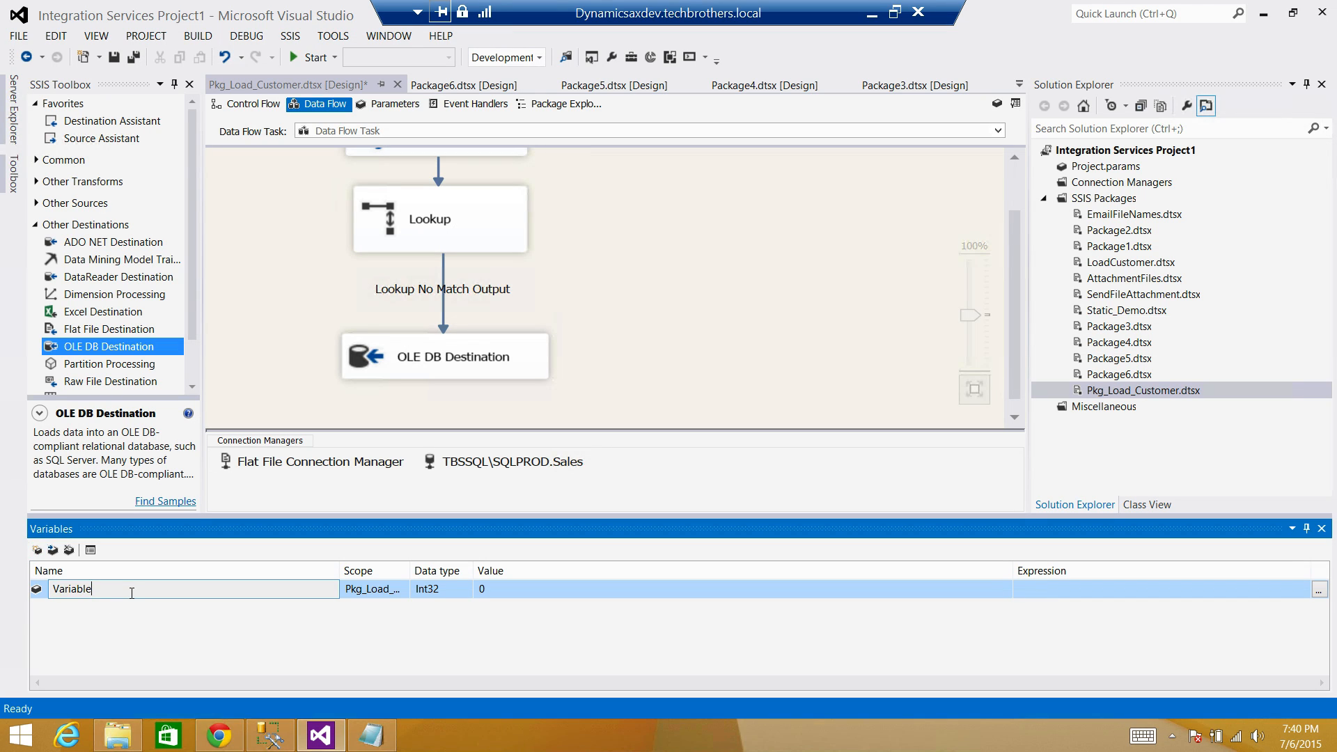
drag(132, 592, 10, 595)
text(InsertCount)
key(Return)
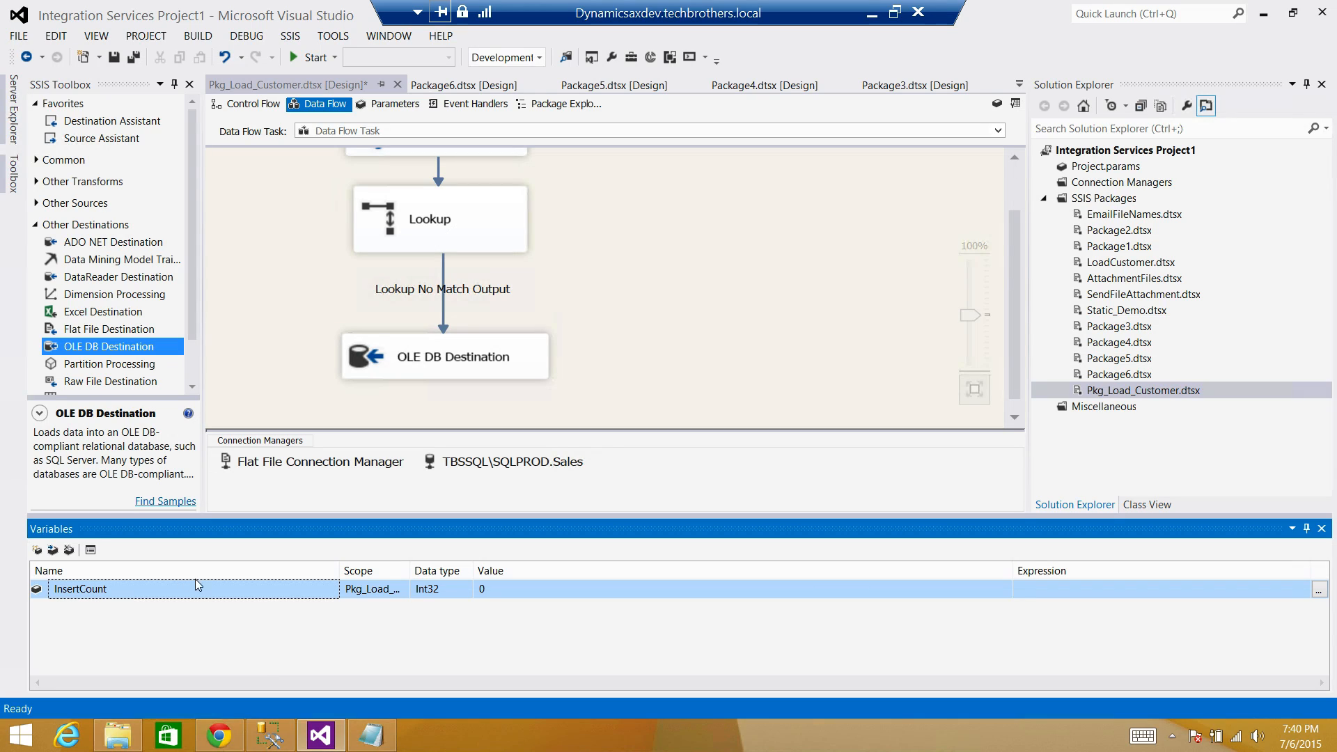
Add a second Int32 package variable named UpdateCount.
click(38, 549)
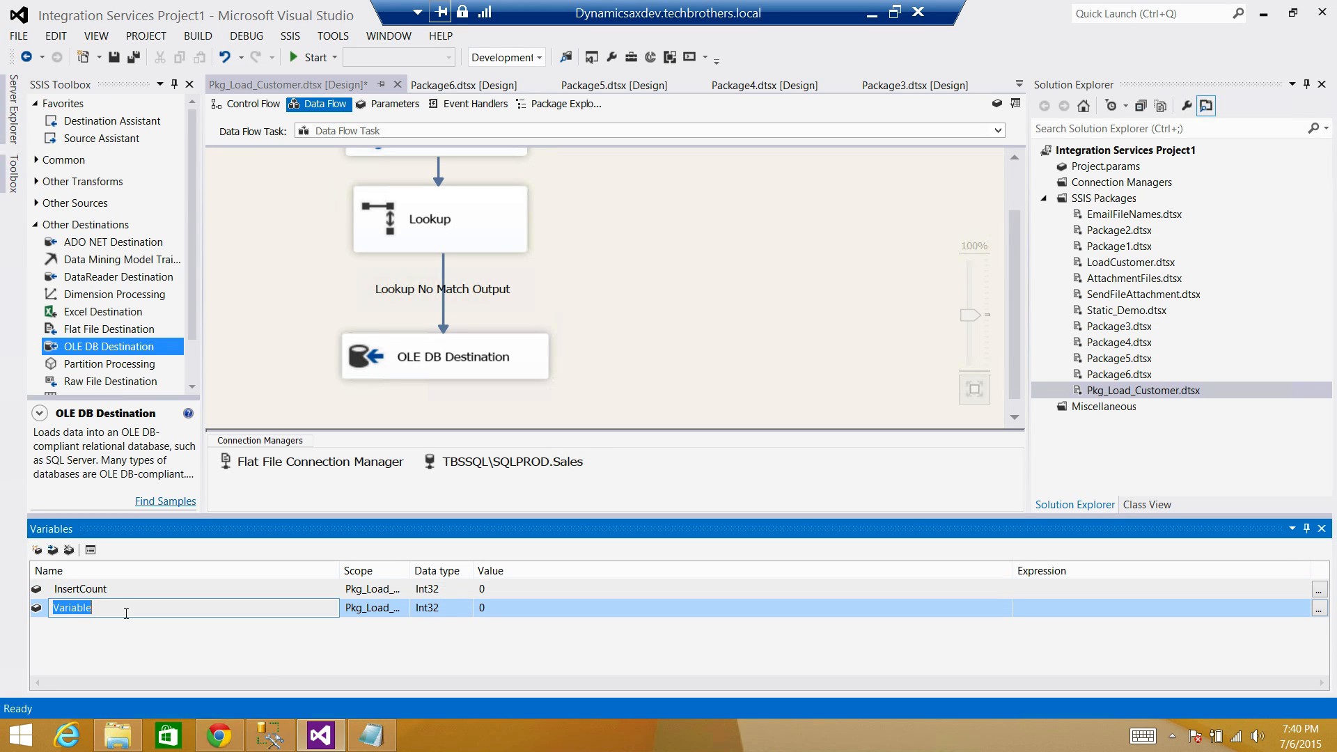
text(UpdateCount)
click(376, 666)
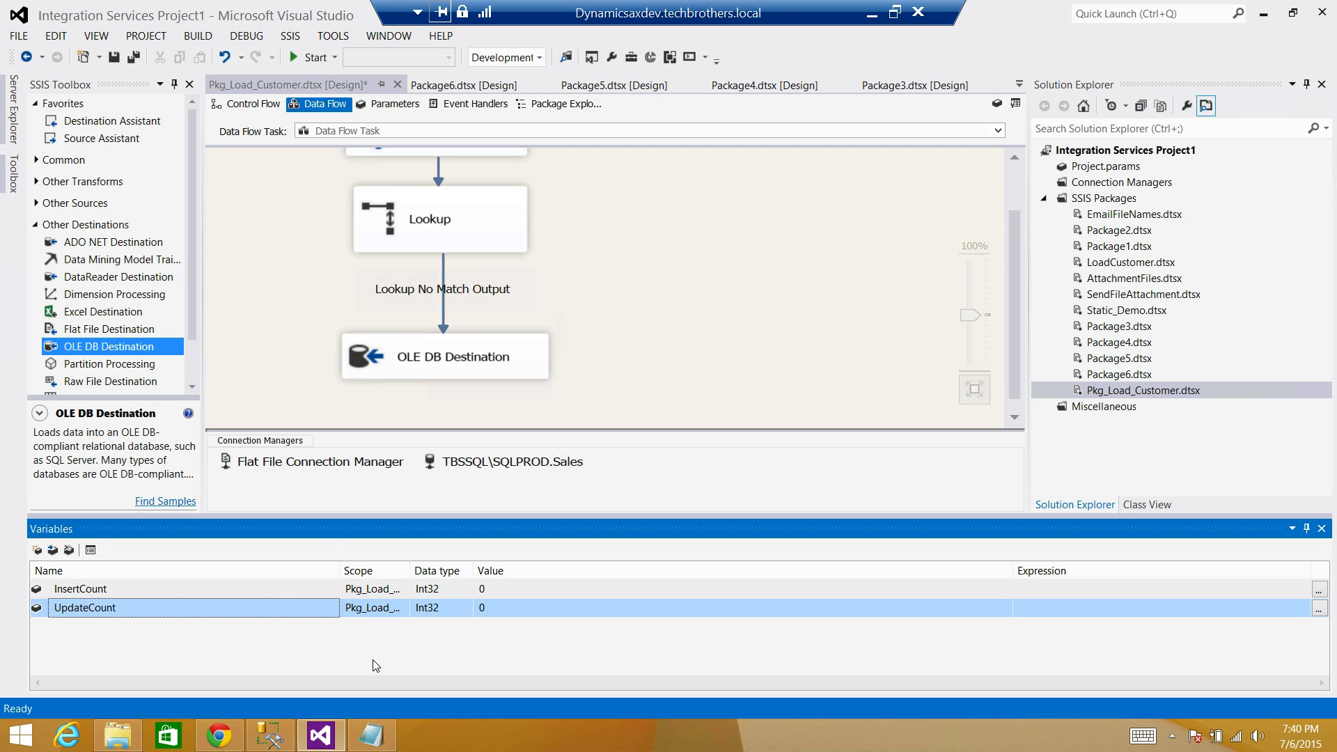
click(605, 302)
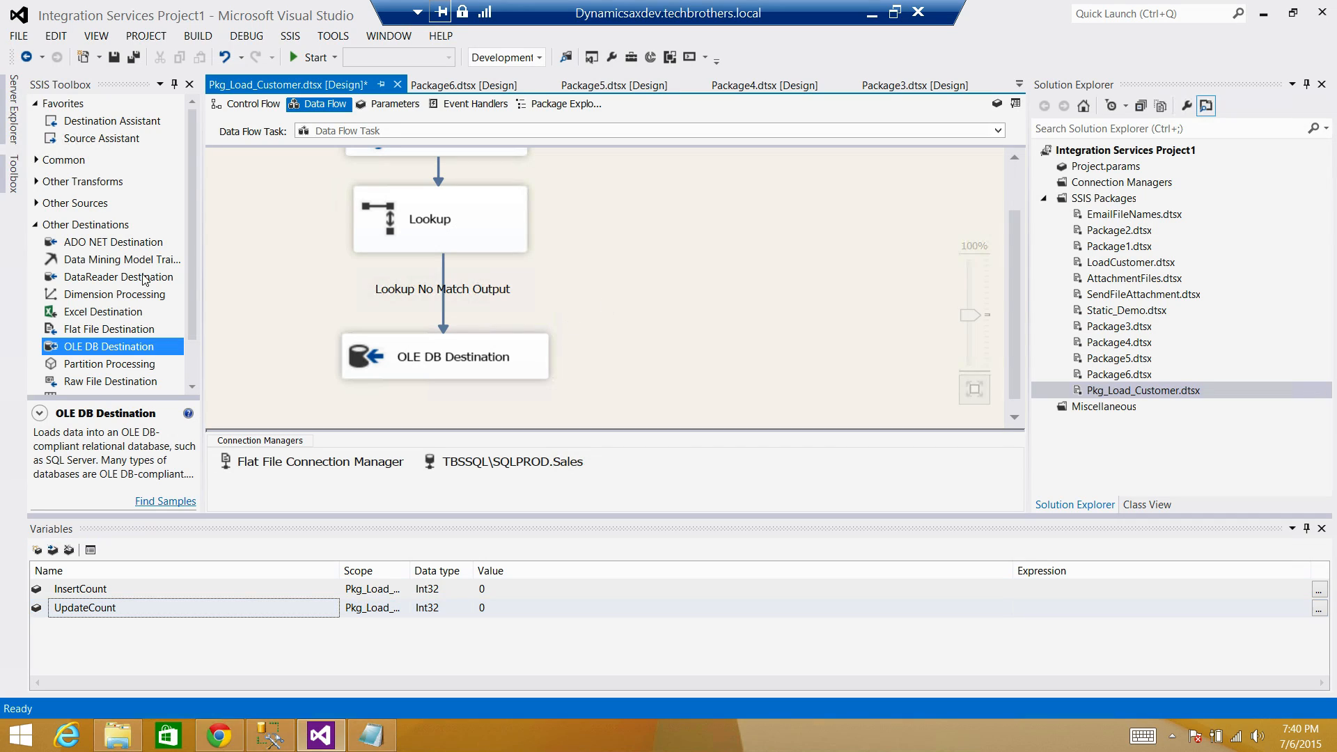
Place a Row Count from the Common group and delete the old Lookup No Match path.
click(37, 227)
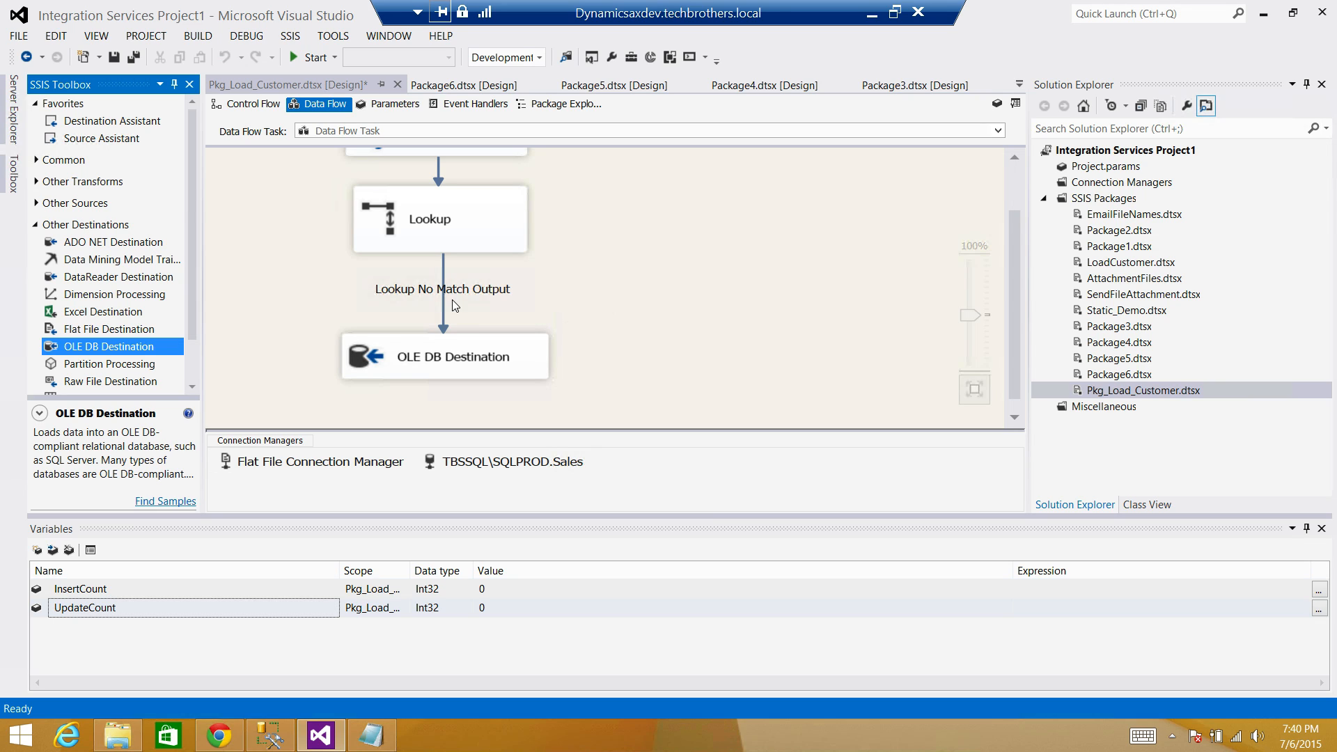
click(35, 224)
click(35, 161)
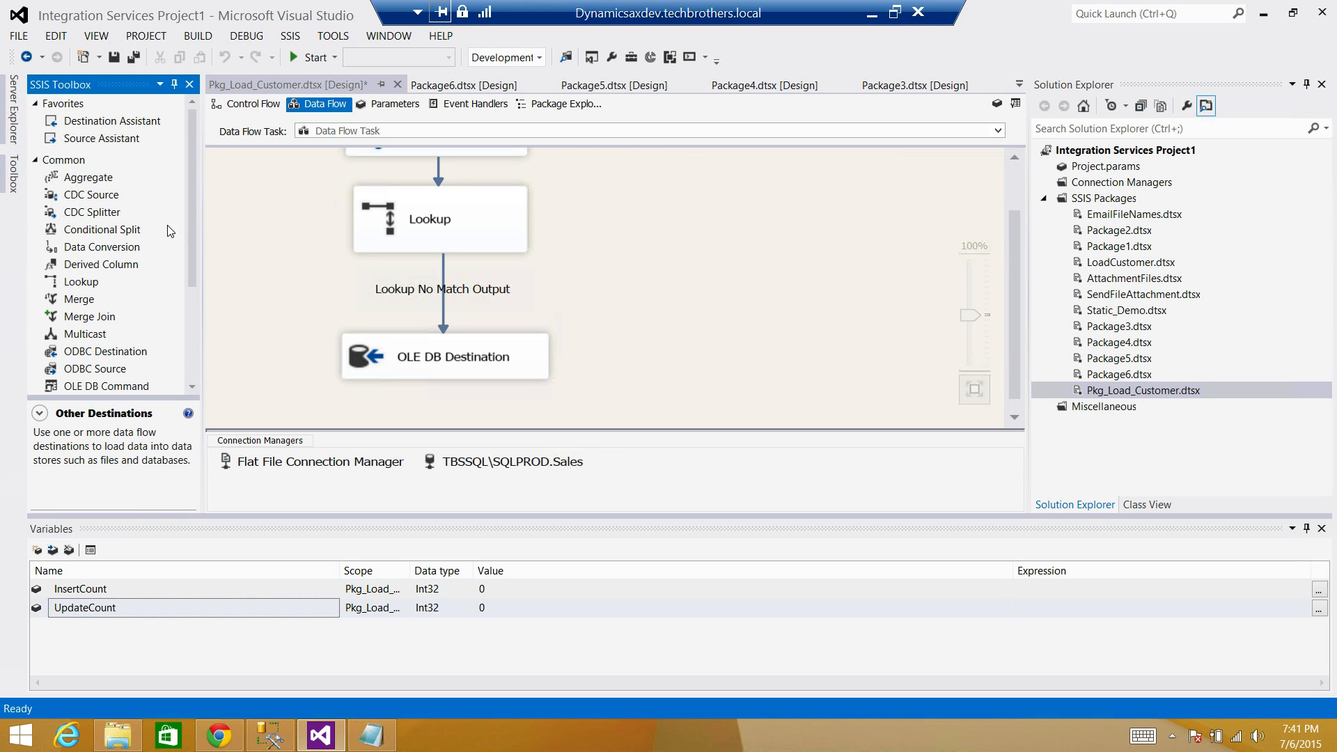
drag(195, 215, 188, 266)
drag(90, 320, 587, 292)
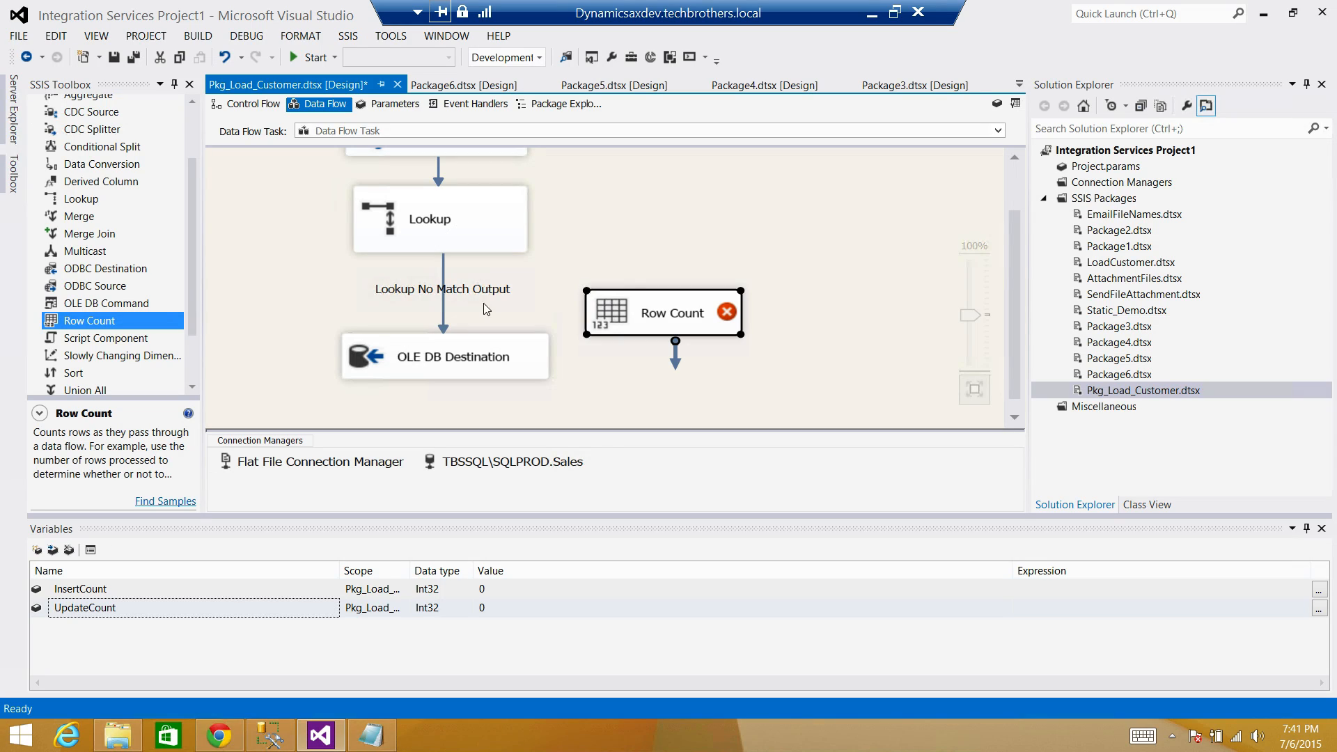
click(443, 298)
key(Delete)
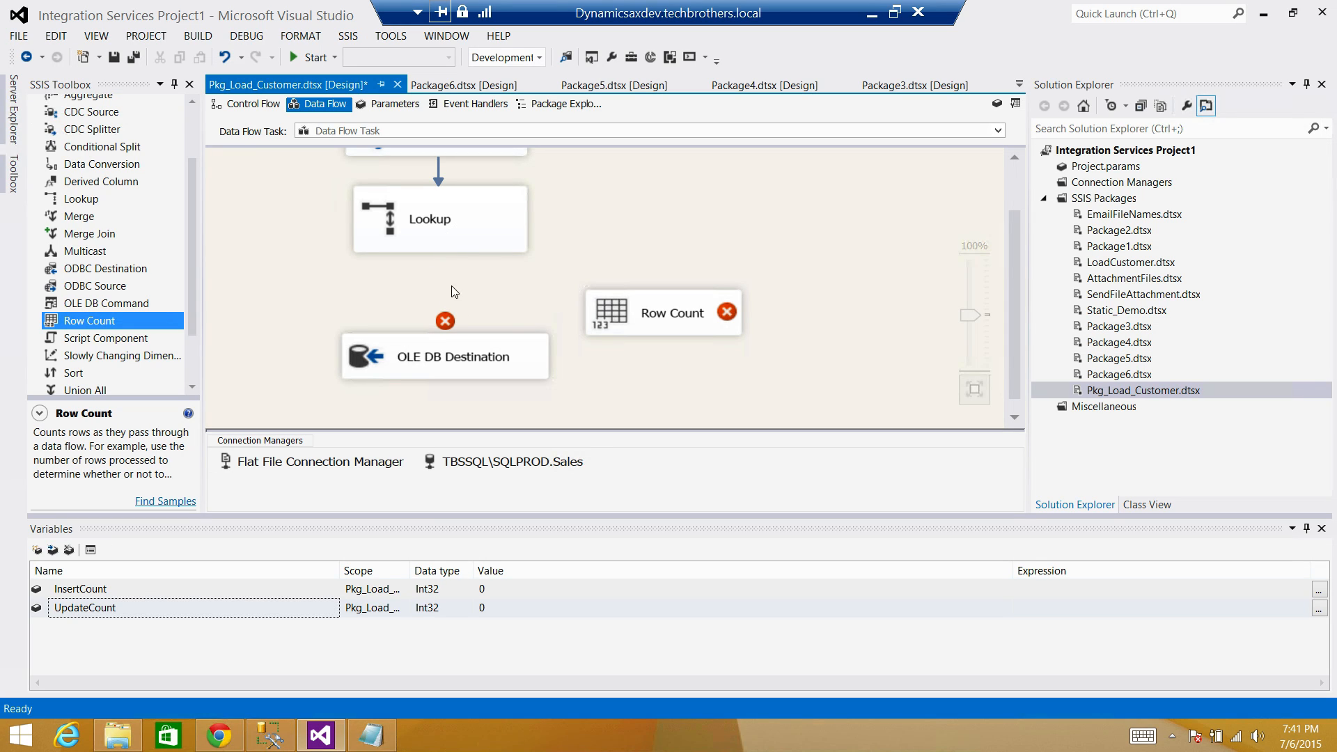
Connect Lookup No Match Output to Row Count and Row Count to the OLE DB Destination, restacking them.
click(465, 252)
drag(477, 277, 671, 321)
click(648, 364)
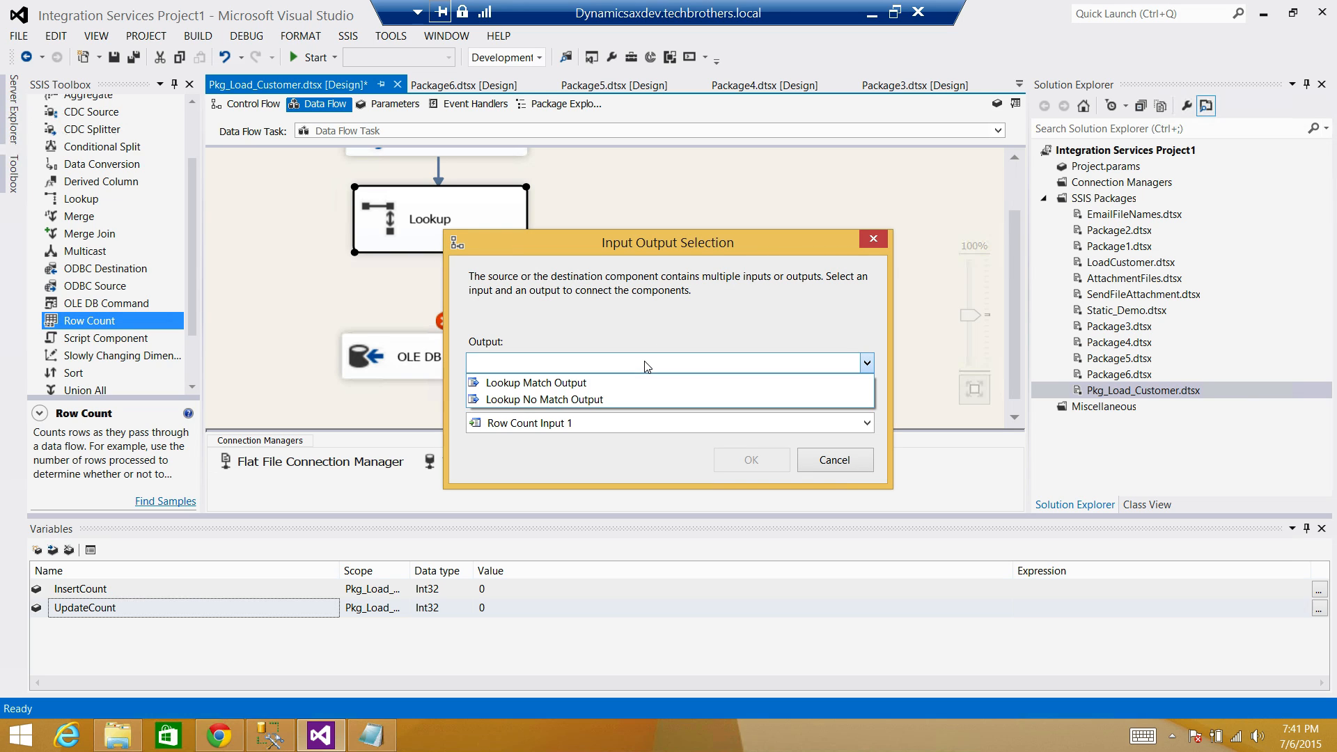
click(582, 400)
click(749, 461)
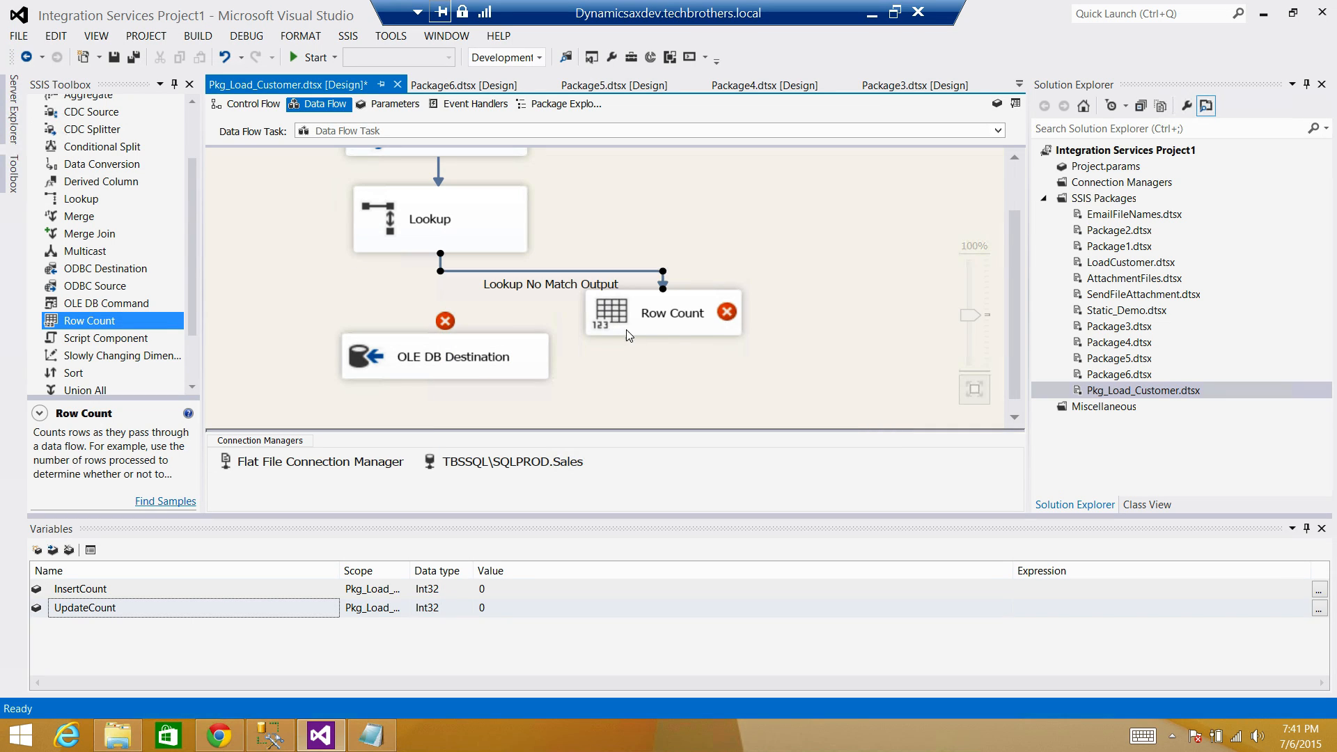
click(625, 332)
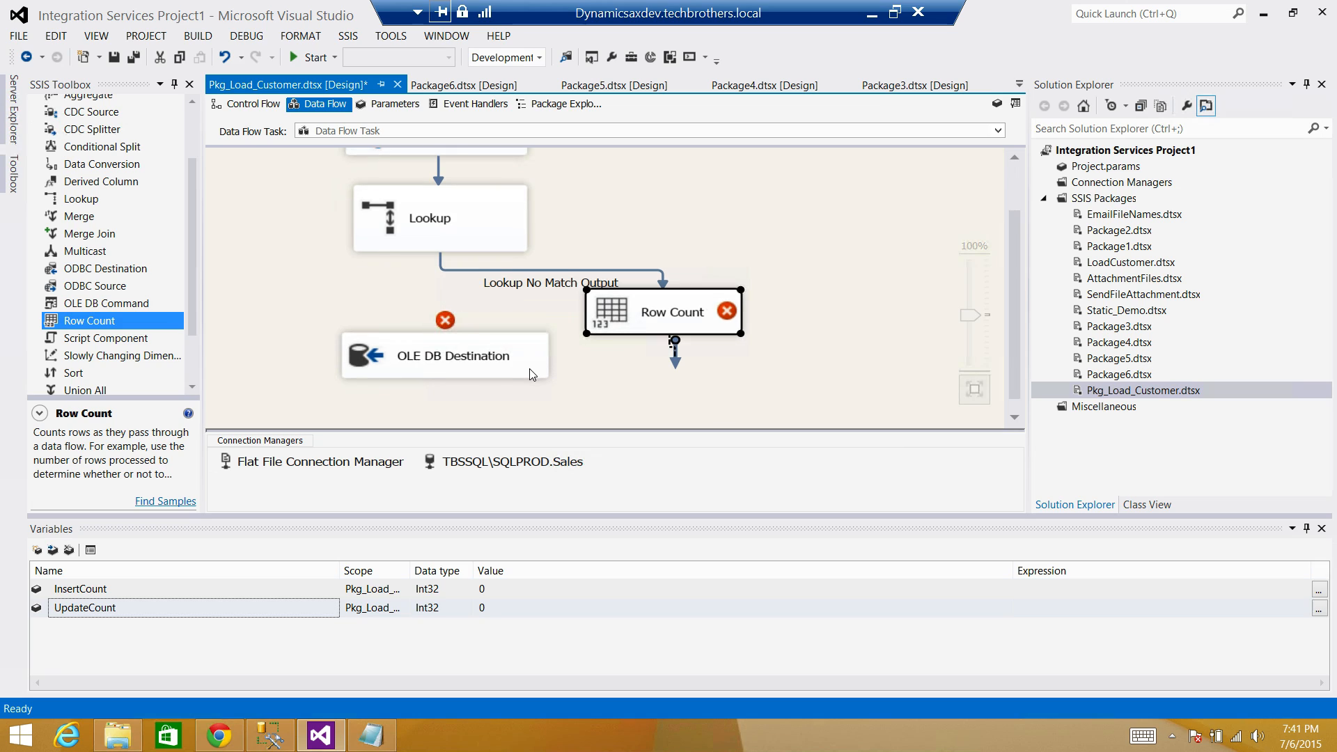
drag(674, 350, 488, 341)
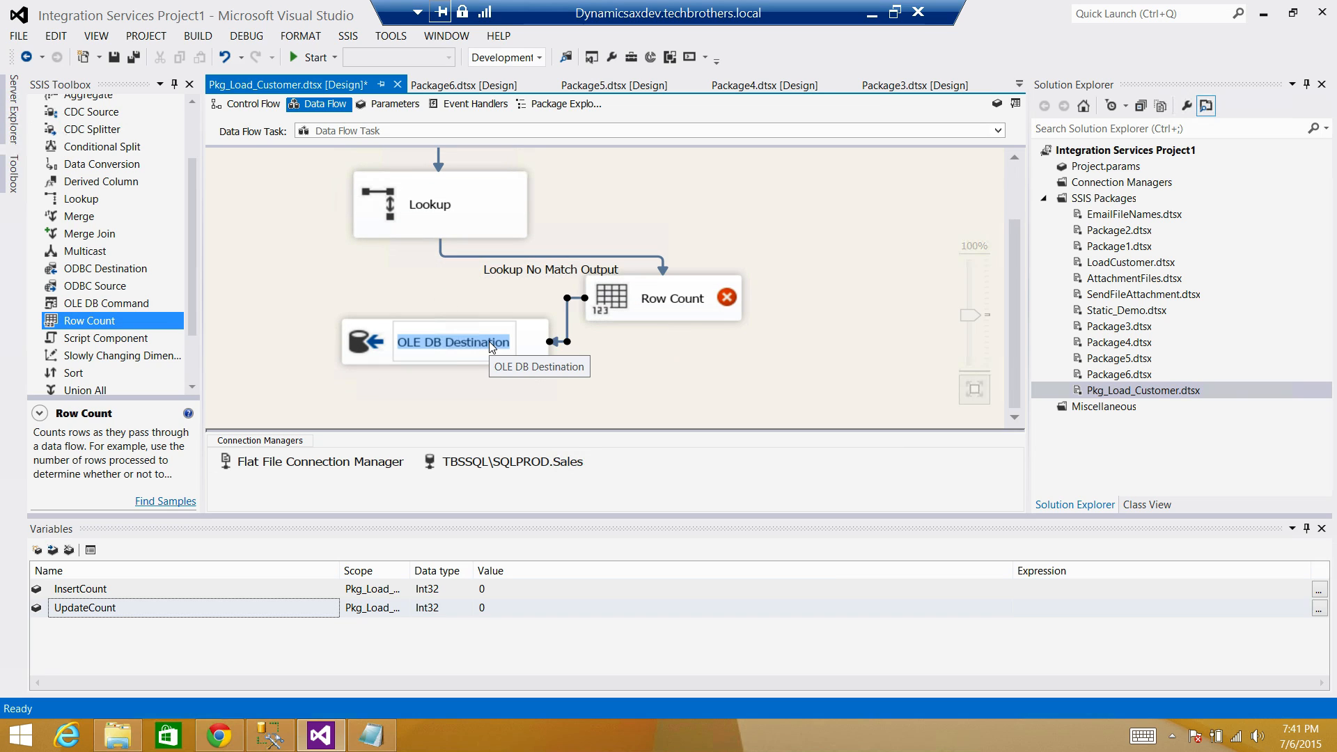
drag(678, 303, 467, 292)
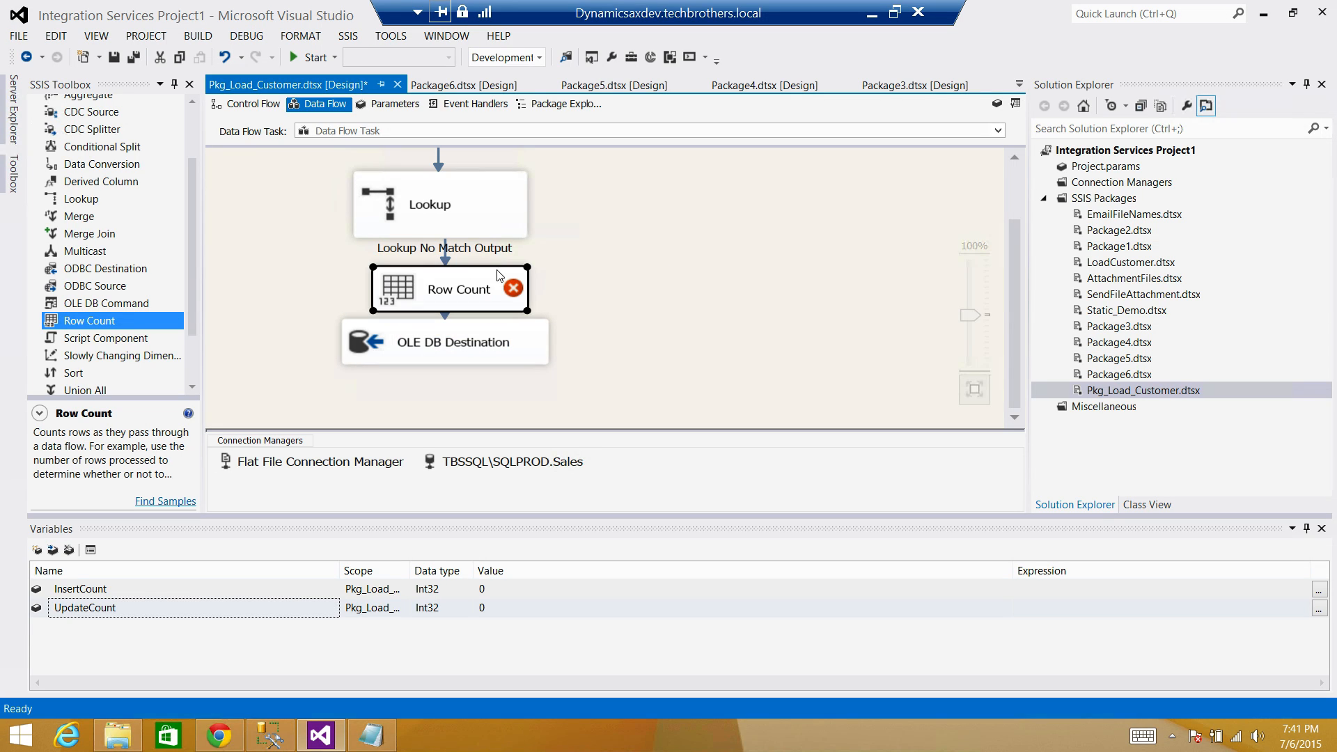
click(482, 345)
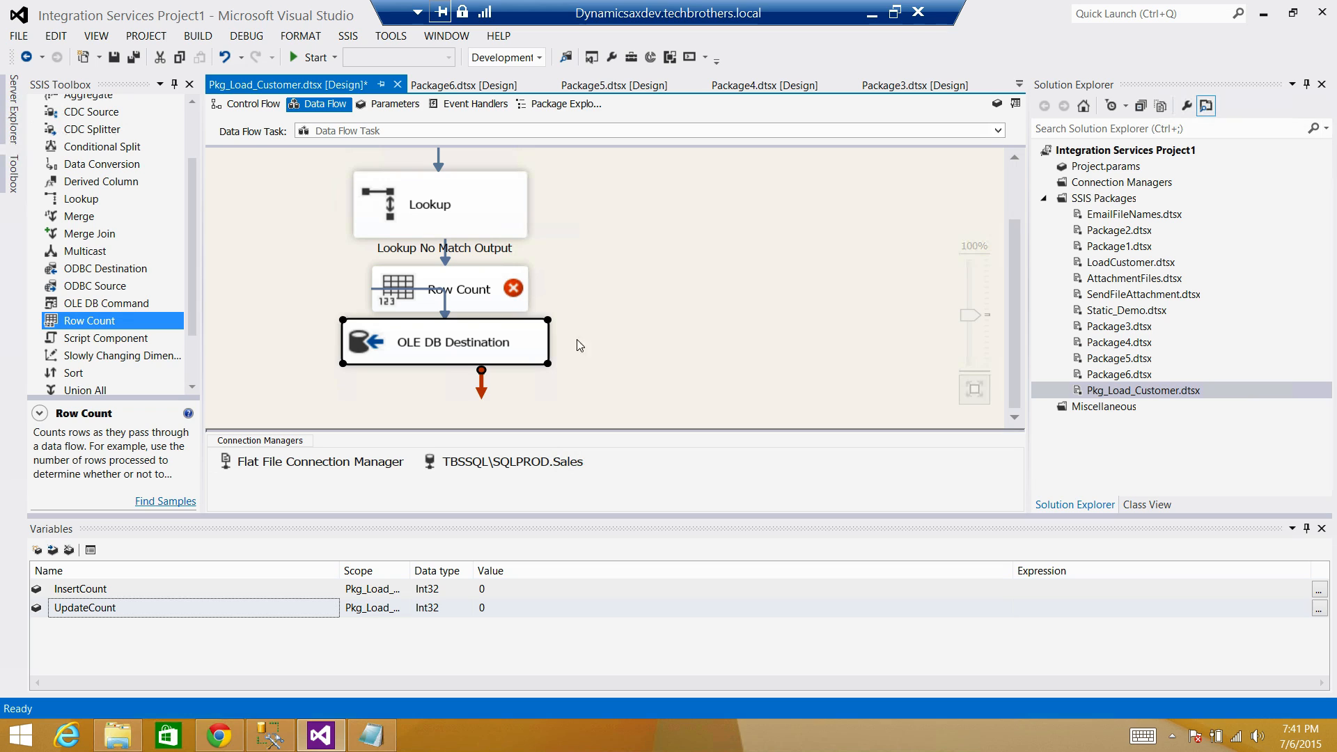
drag(531, 346, 521, 417)
Make the Row Count store its count in User::InsertCount.
double_click(515, 240)
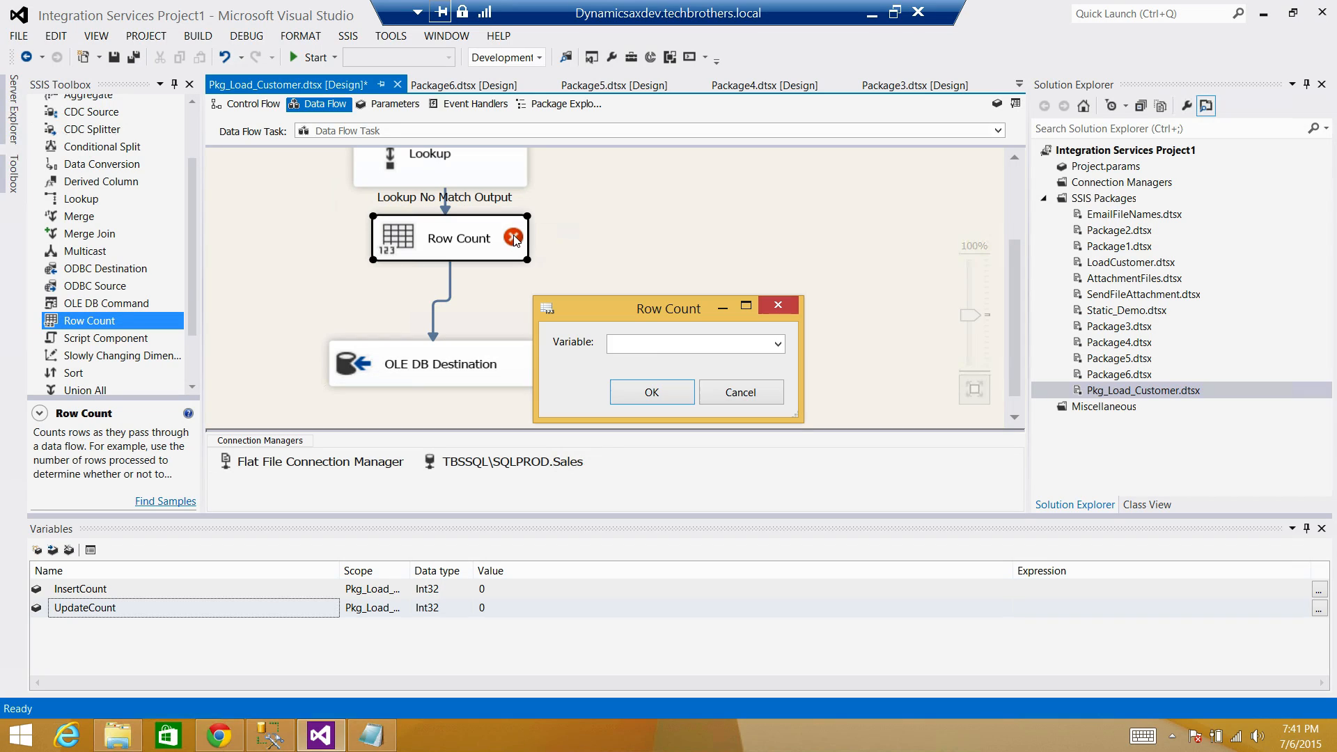
click(656, 353)
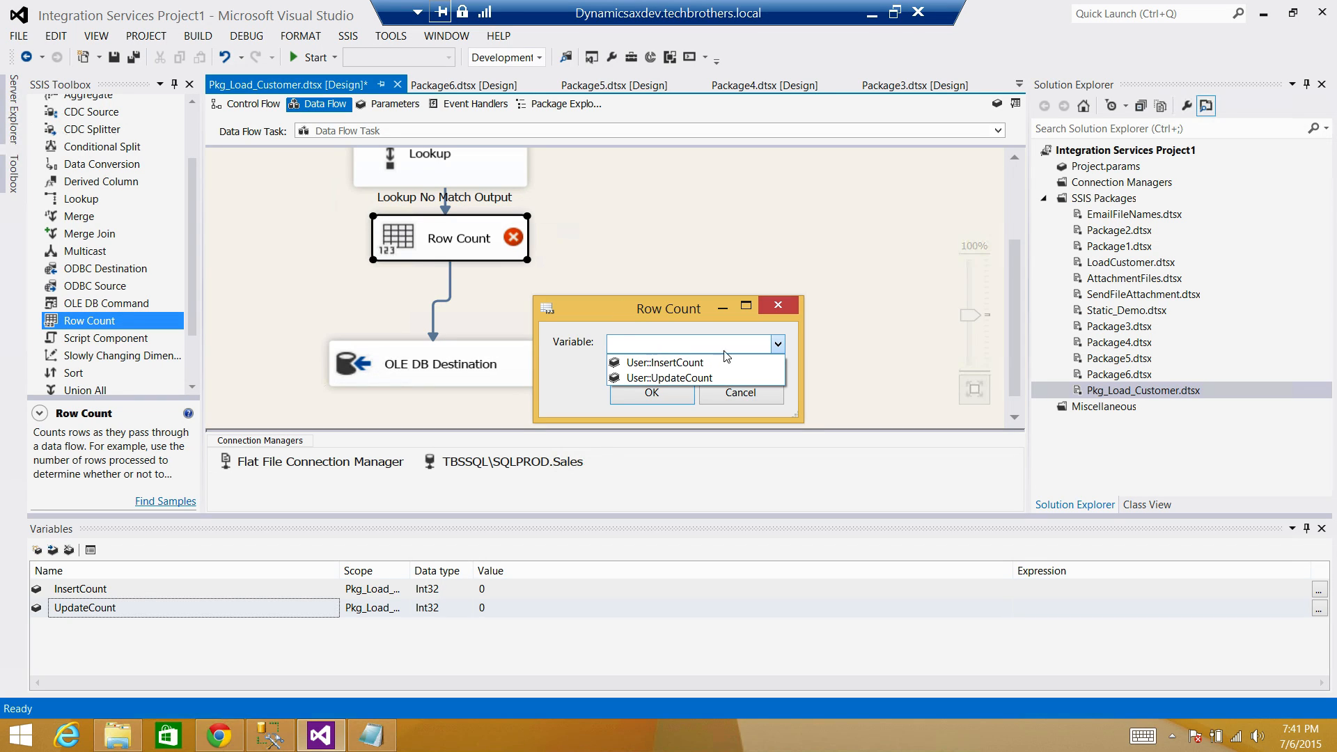
click(670, 363)
click(653, 391)
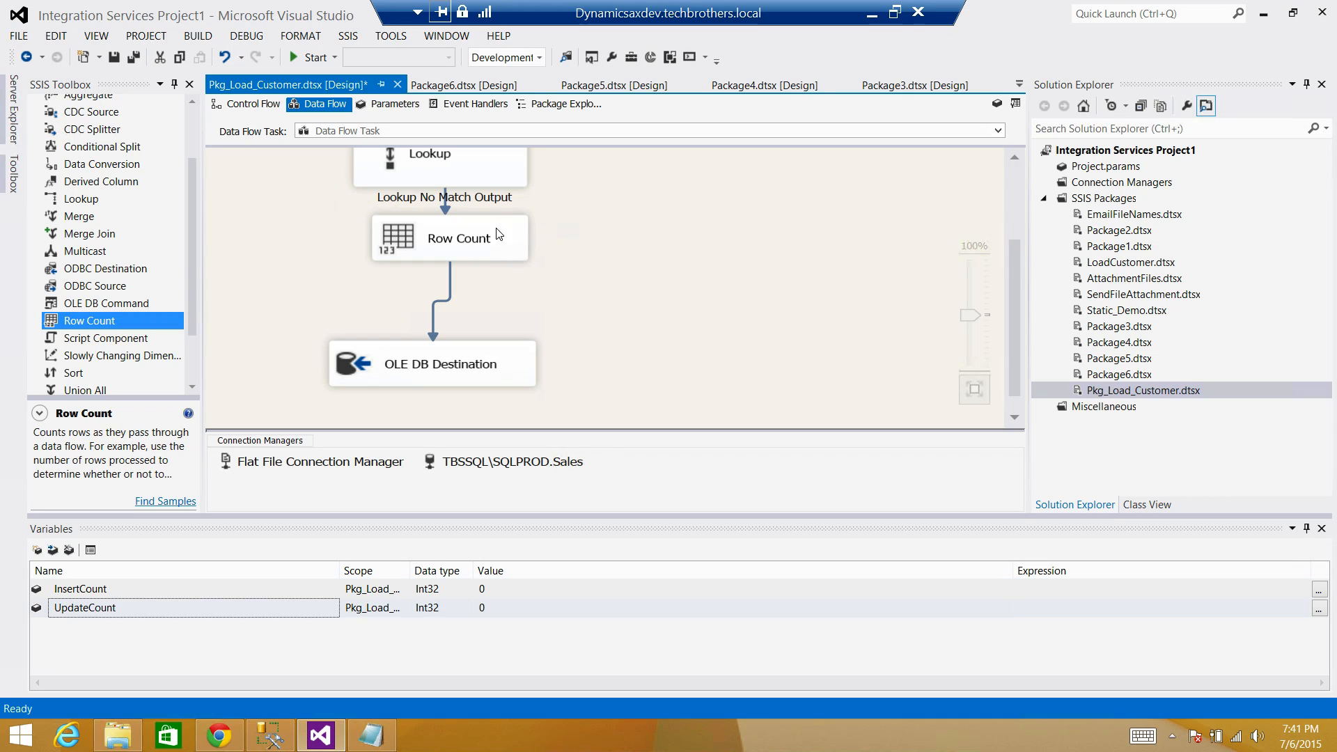
drag(503, 241, 499, 262)
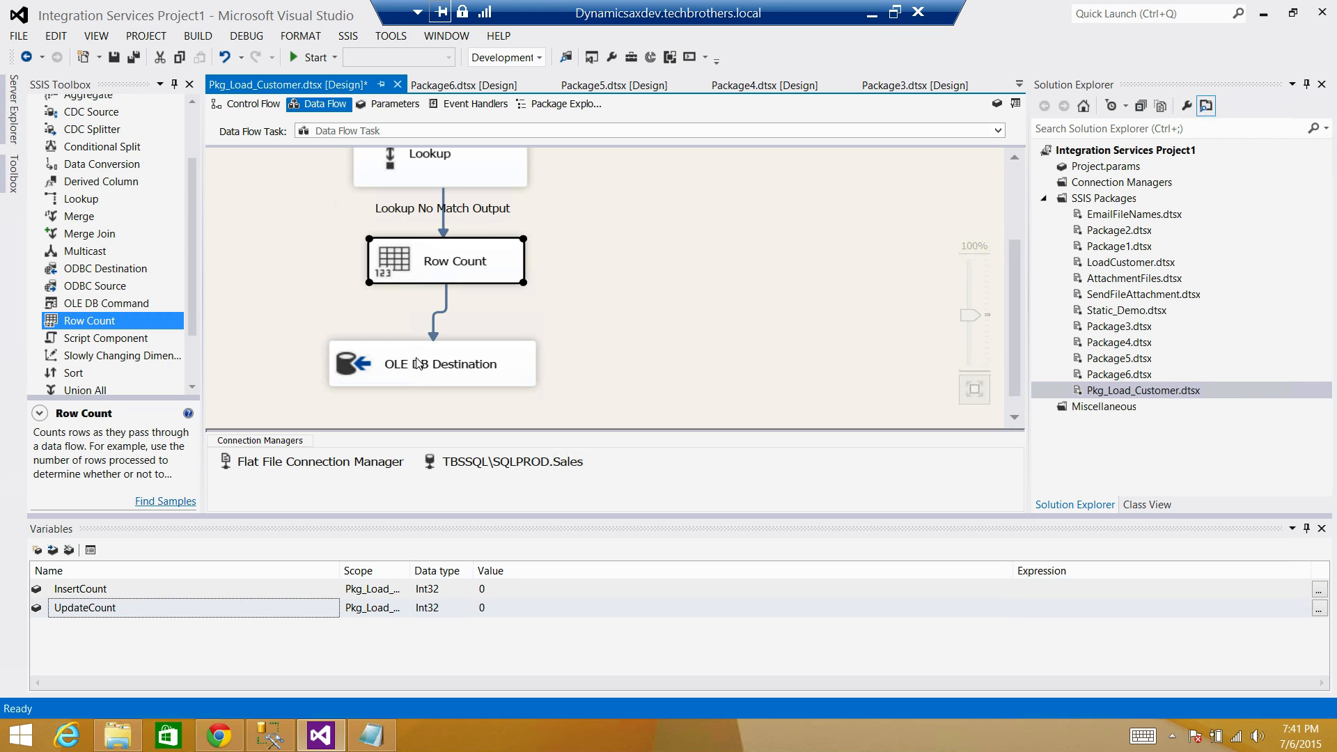
Close the Variables window.
click(453, 374)
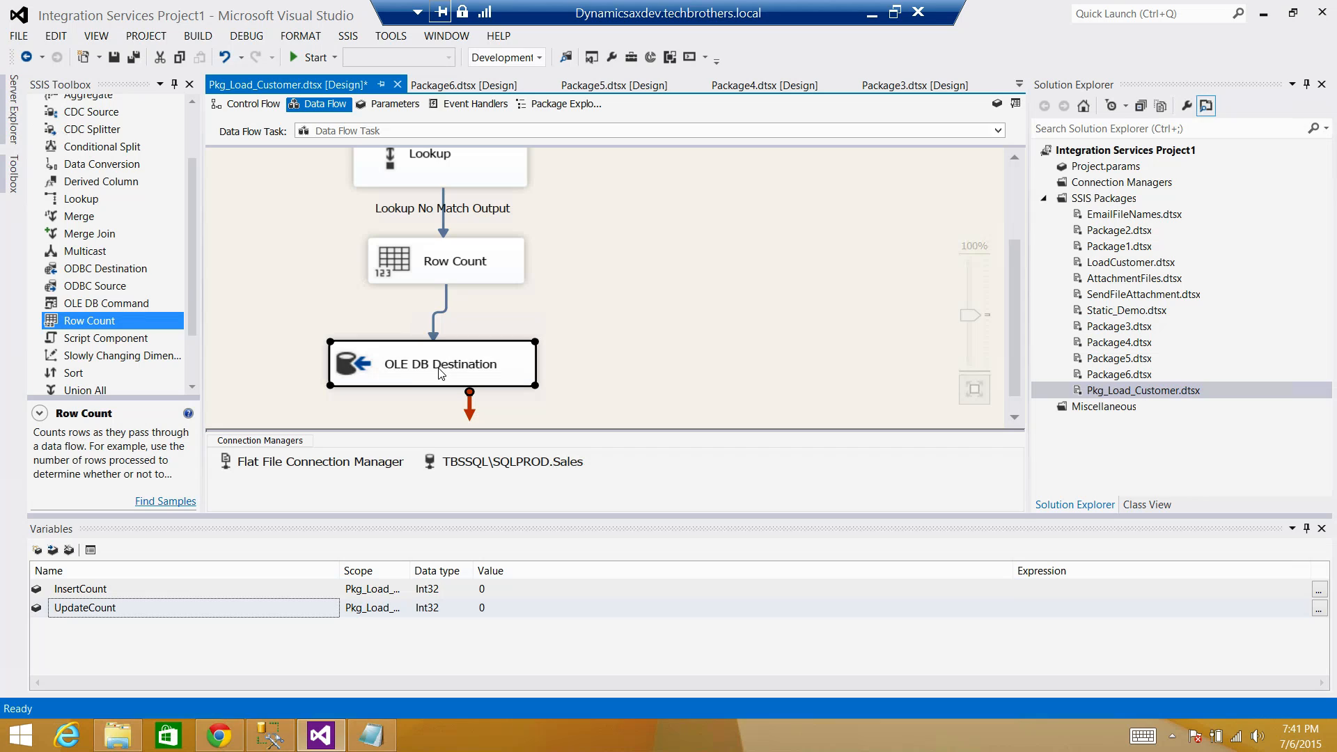
click(641, 272)
click(1321, 528)
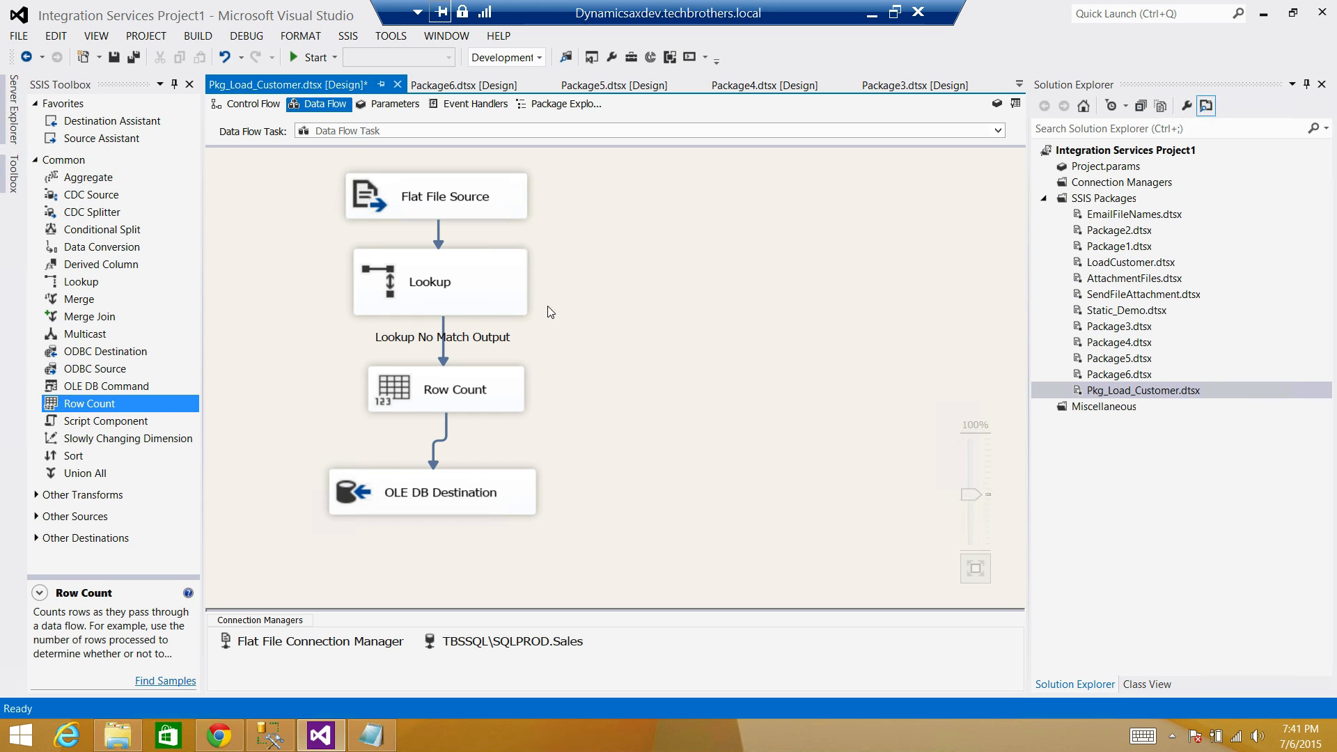
click(486, 307)
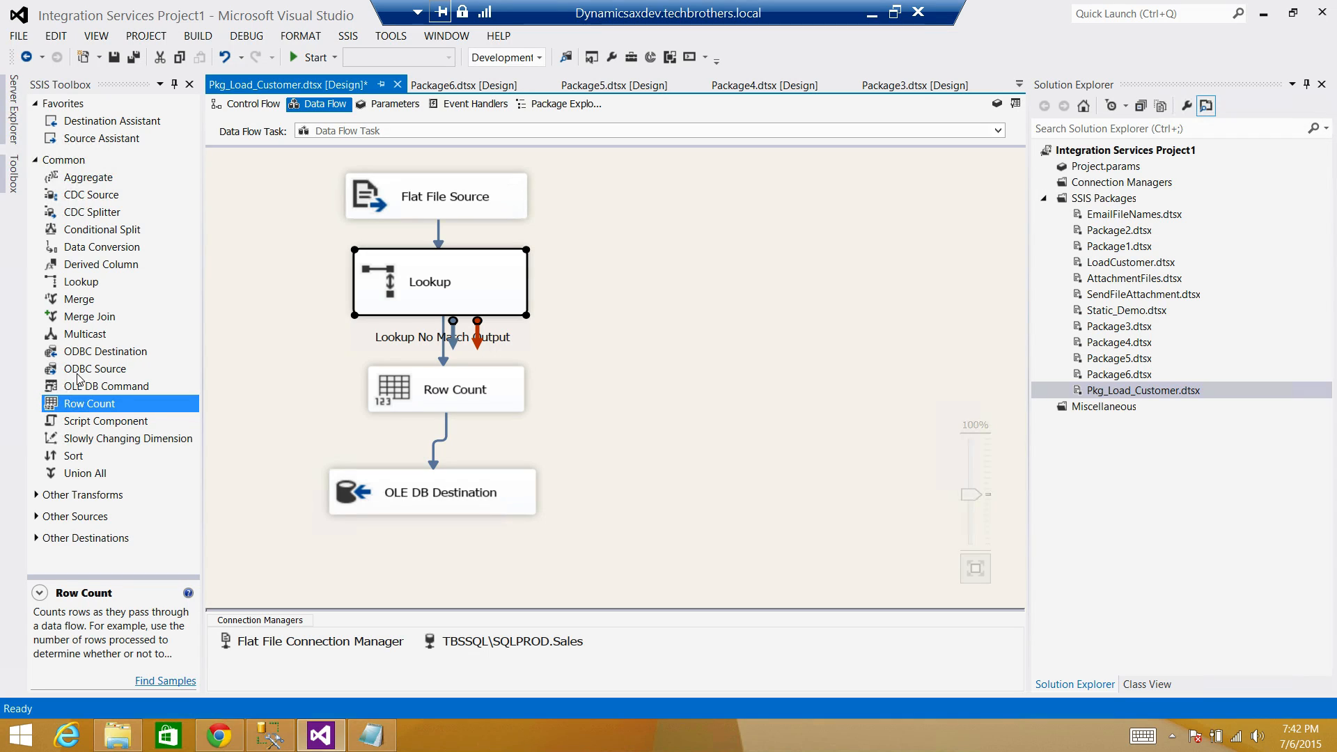
Drop an OLE DB Command right of Row Count and link the Lookup Match Output to it.
click(99, 387)
drag(99, 388, 624, 365)
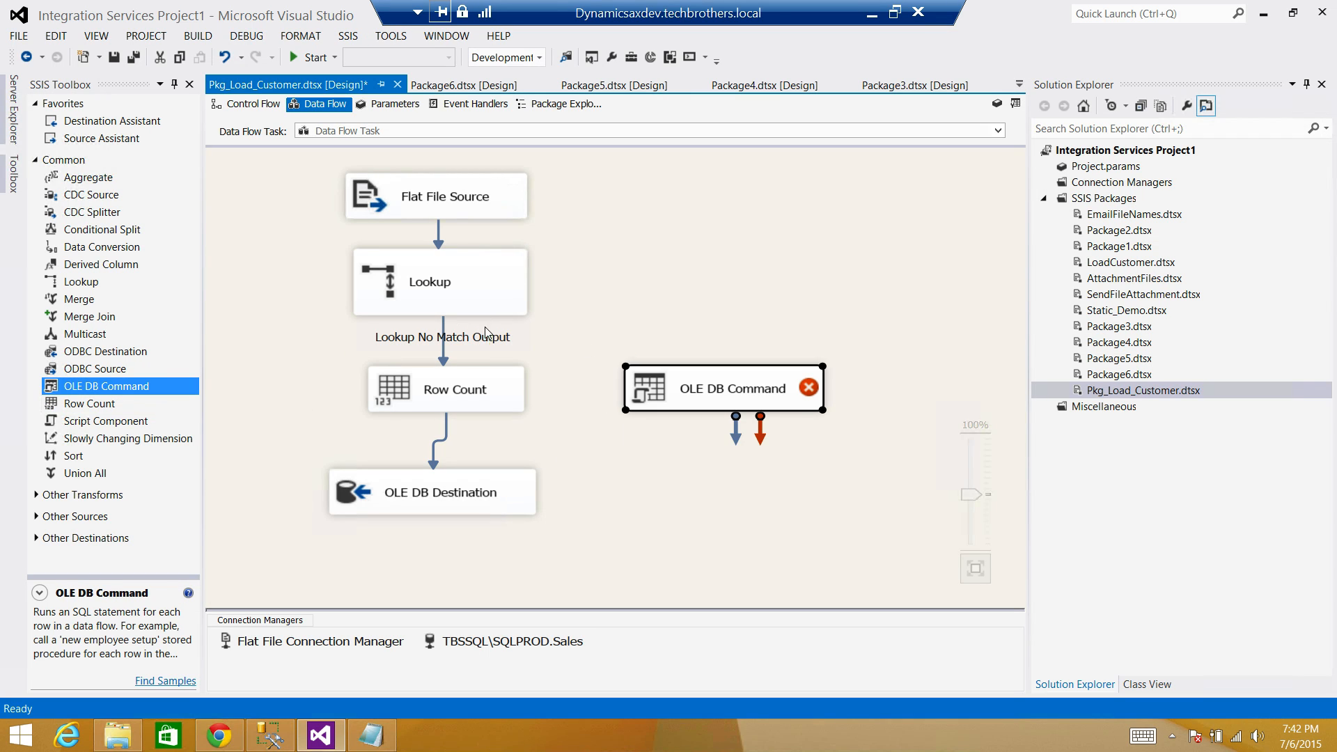
click(487, 305)
drag(477, 328, 682, 405)
click(748, 446)
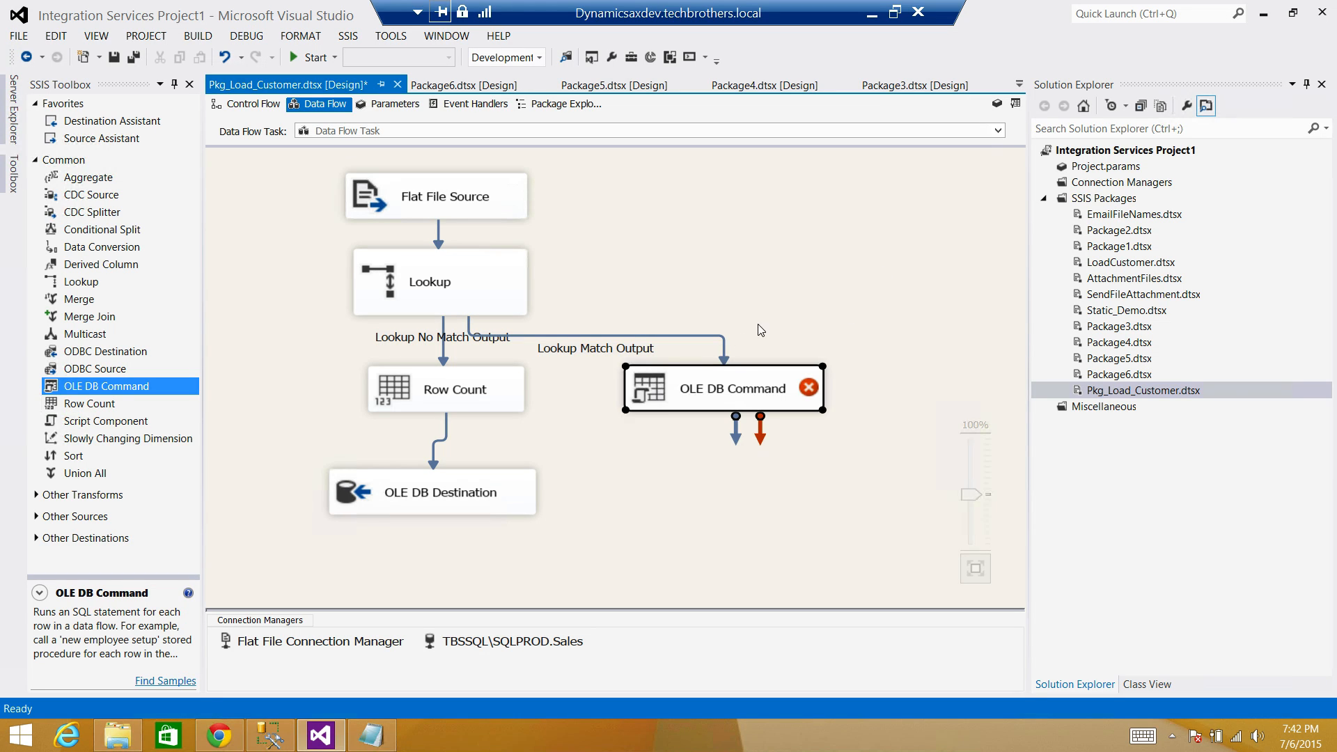
Move the OLE DB Command lower and delete the Lookup Match Output path to it.
click(682, 336)
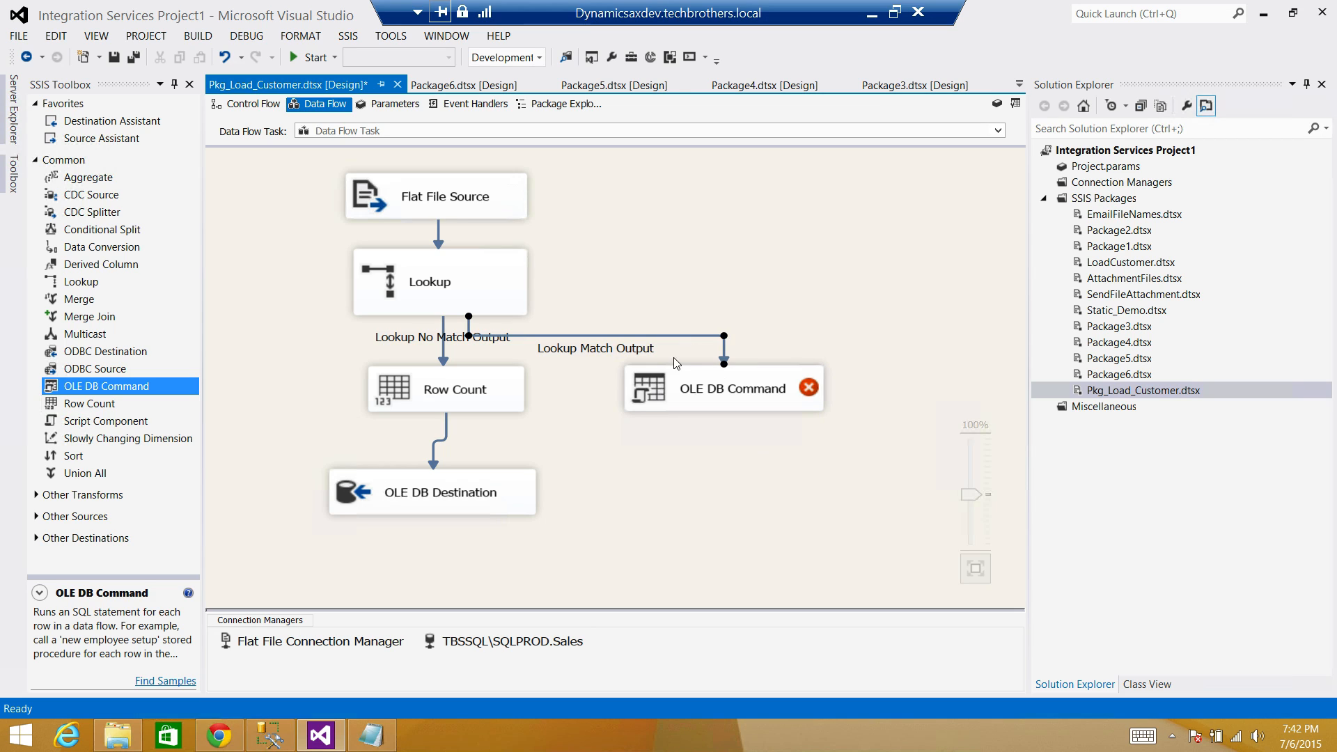
click(790, 390)
drag(790, 454, 785, 453)
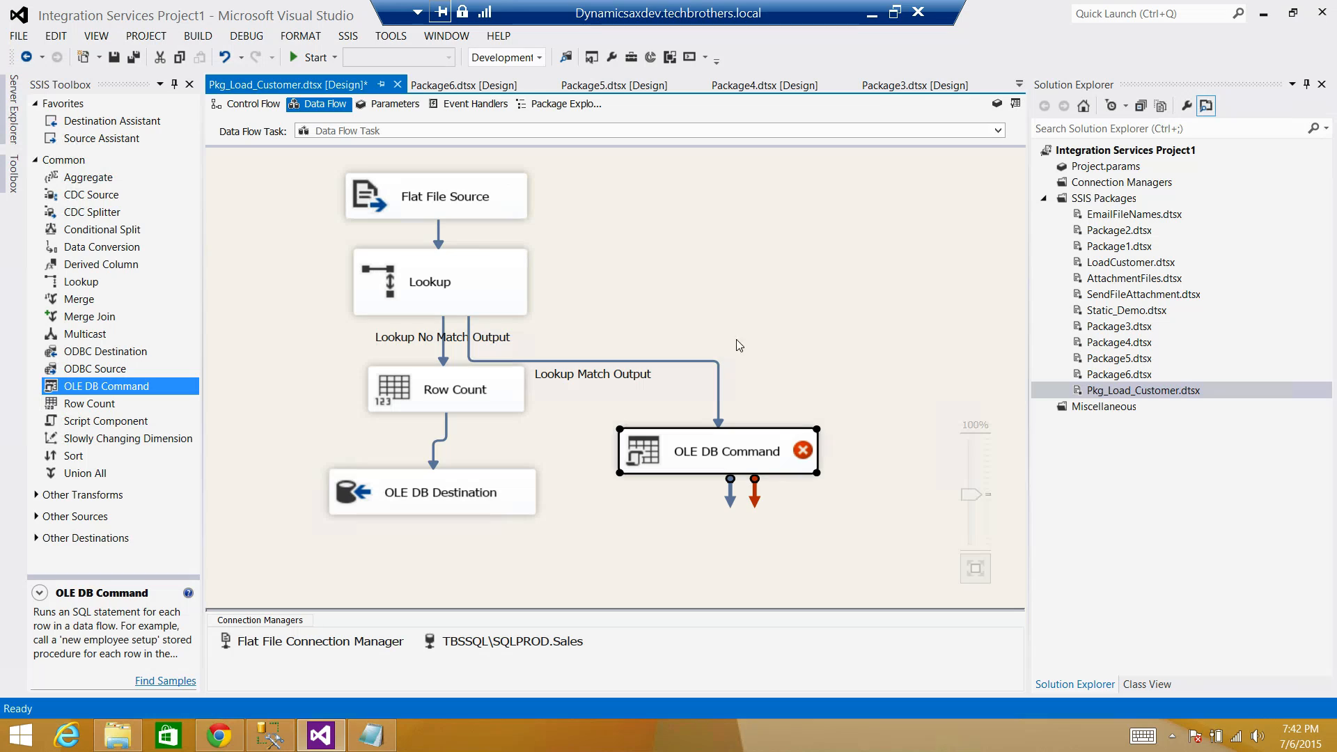
click(720, 373)
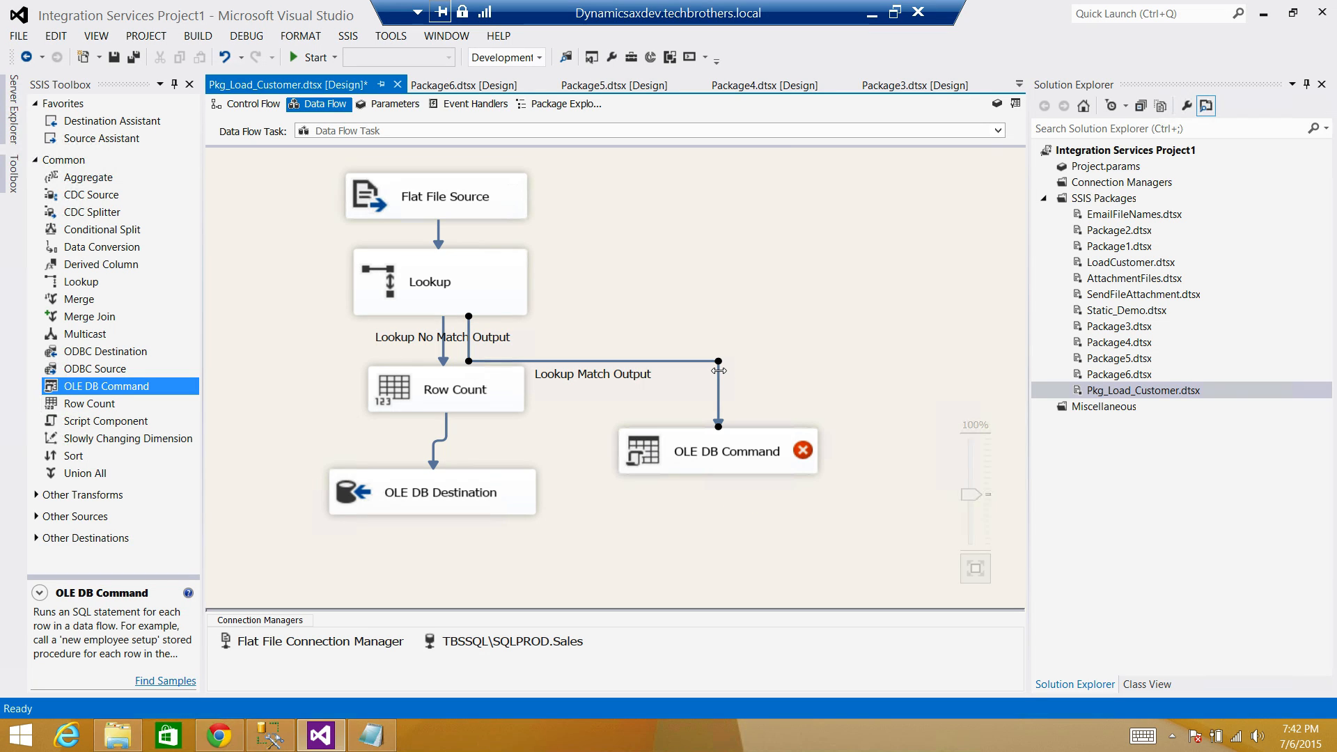
key(Delete)
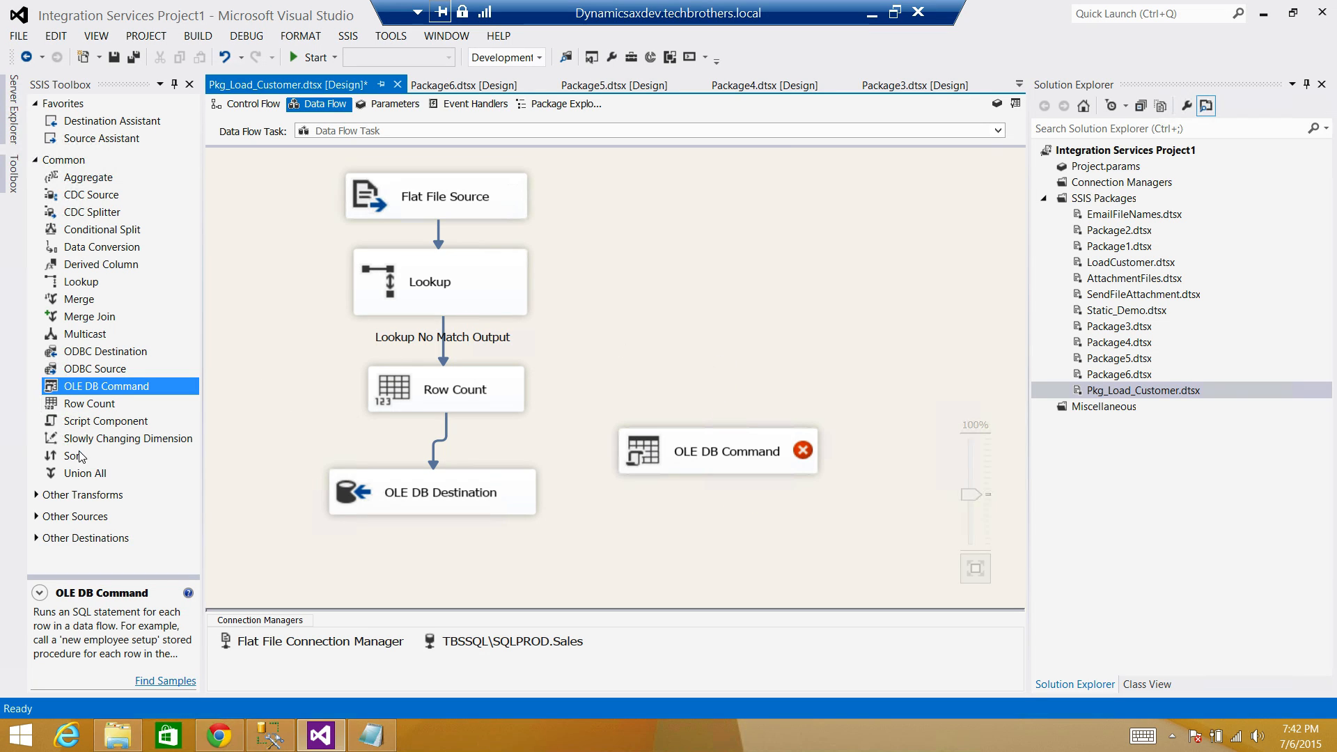
click(729, 466)
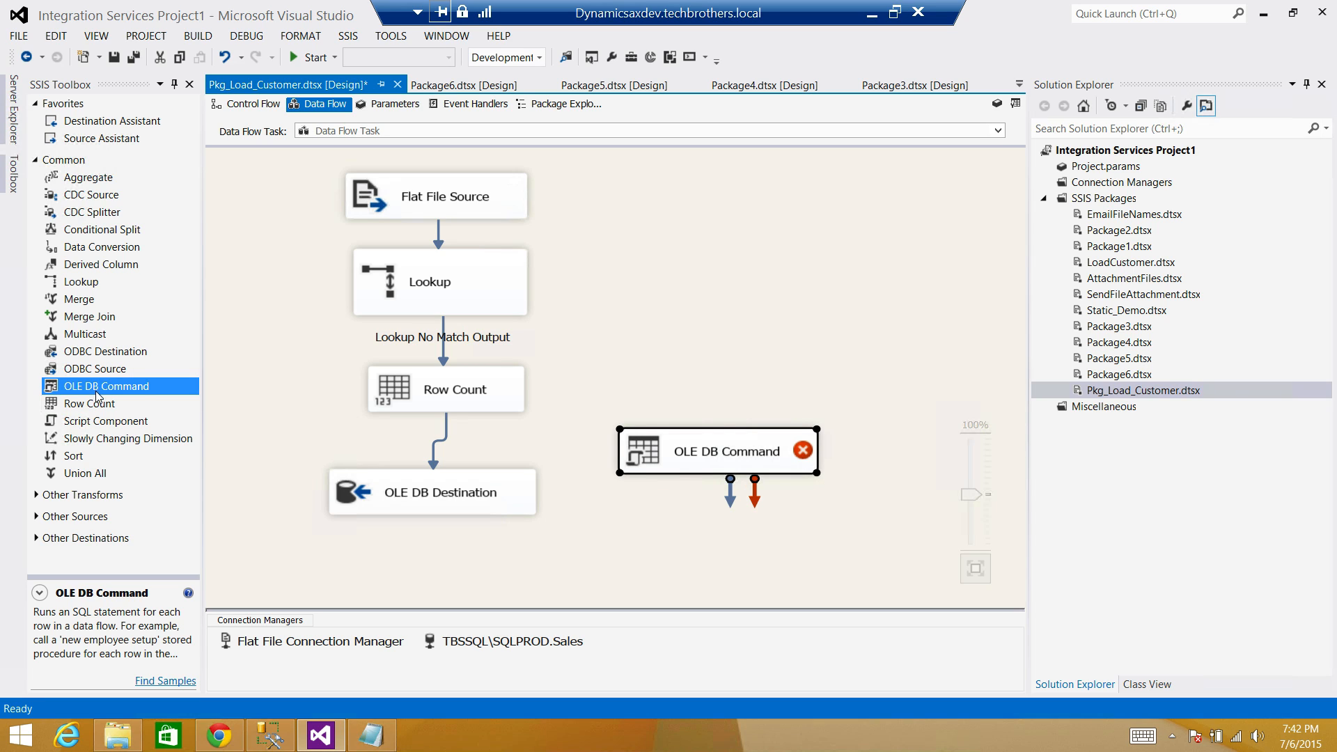
Add Row Count 1, feed it the Lookup Match Output, and connect it to the OLE DB Command.
drag(89, 406, 629, 331)
click(488, 307)
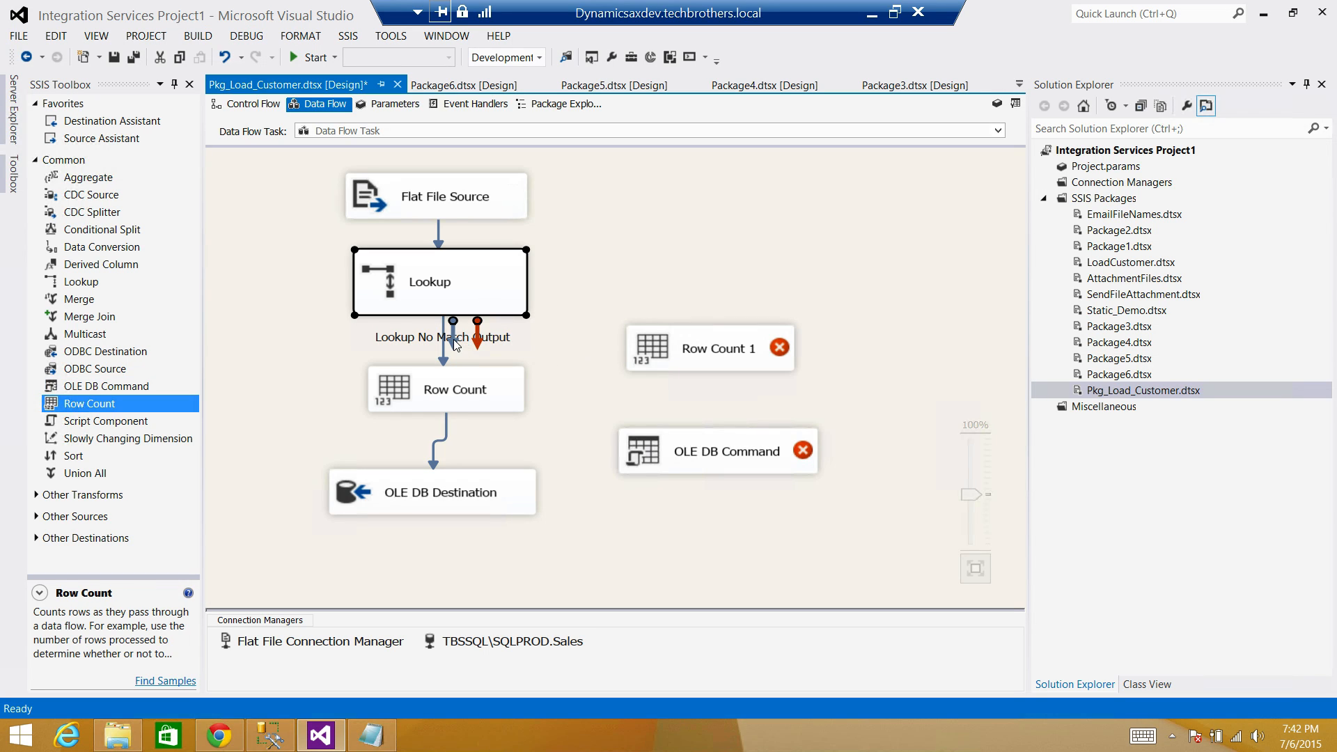
drag(453, 340, 749, 348)
click(749, 348)
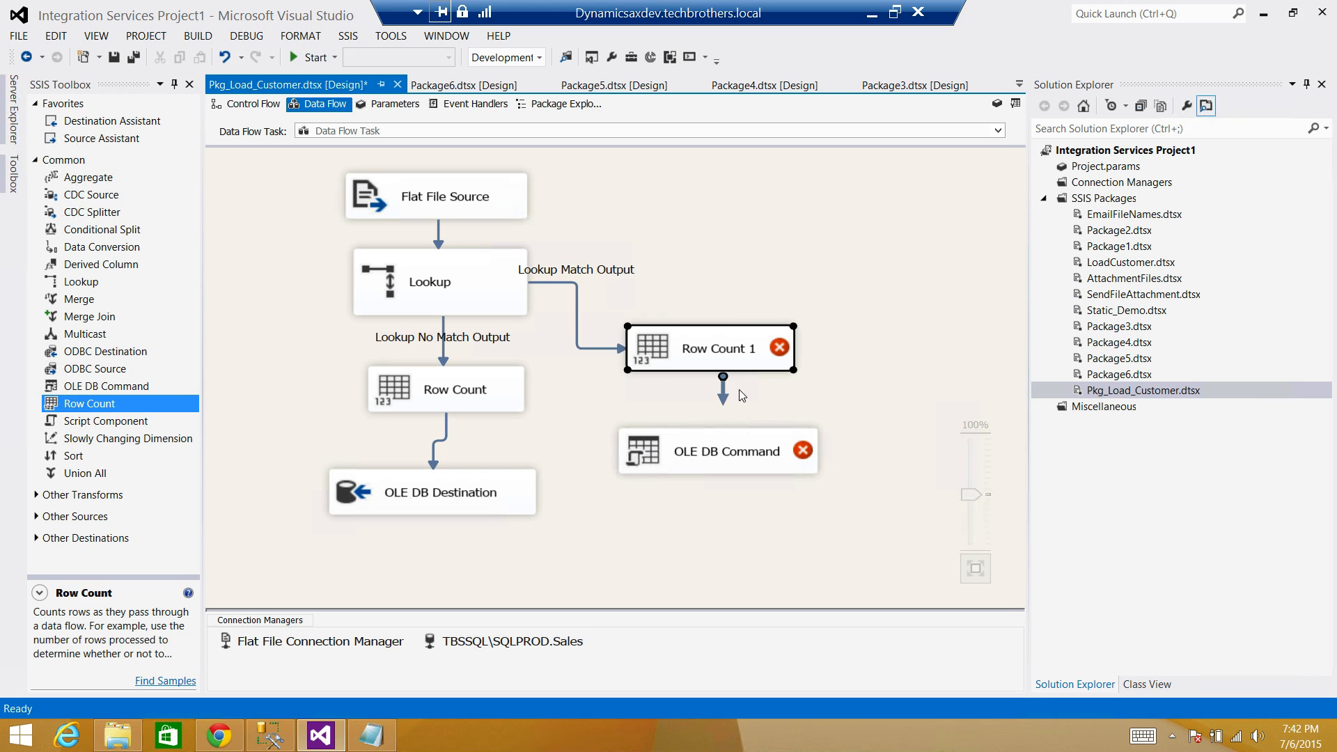
drag(723, 393, 739, 465)
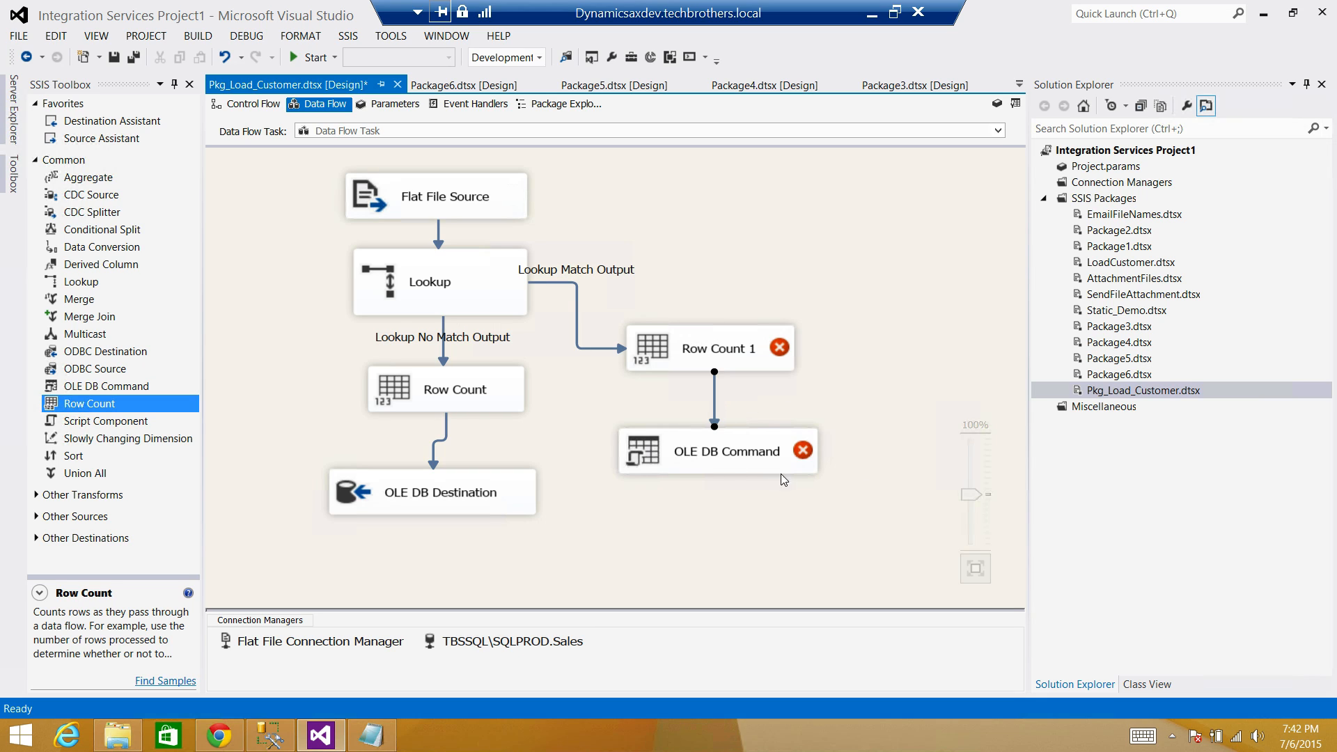
mouse_move(798, 461)
Set Row Count 1's variable to User::UpdateCount.
click(778, 355)
double_click(776, 357)
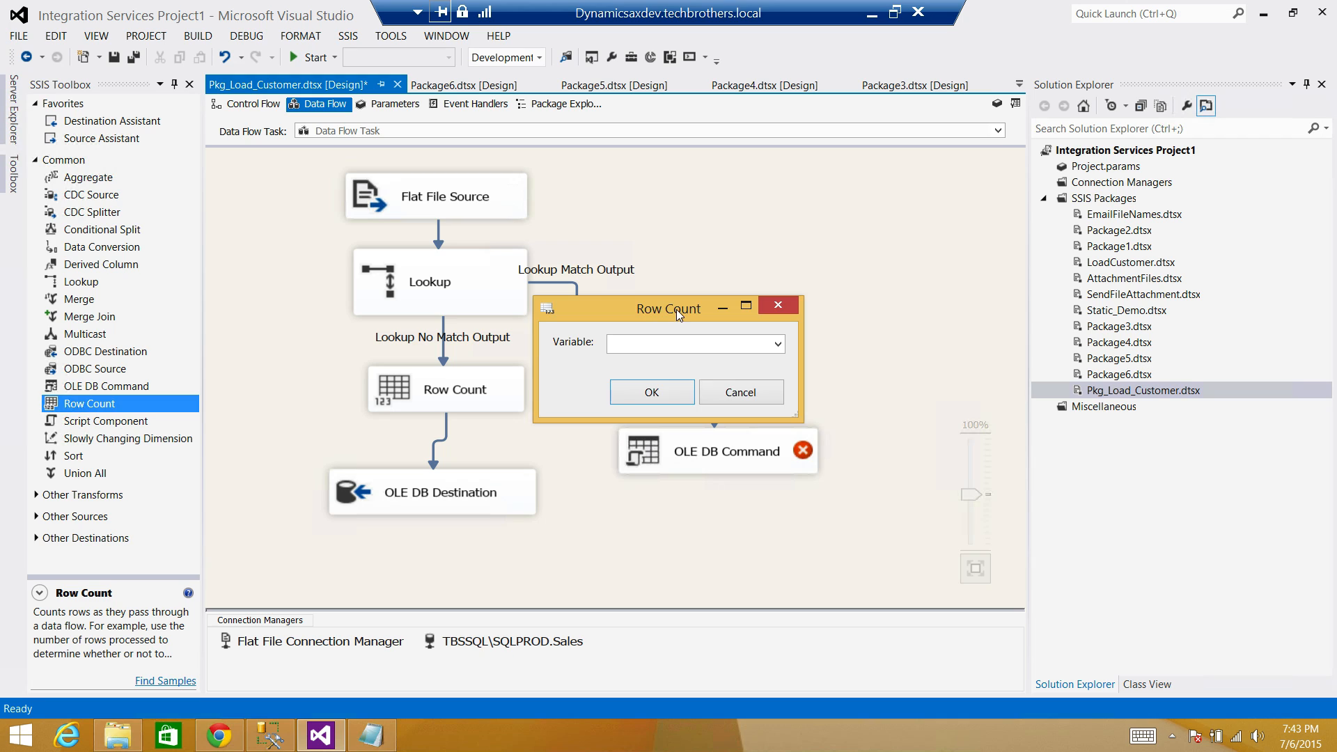
drag(675, 310, 908, 224)
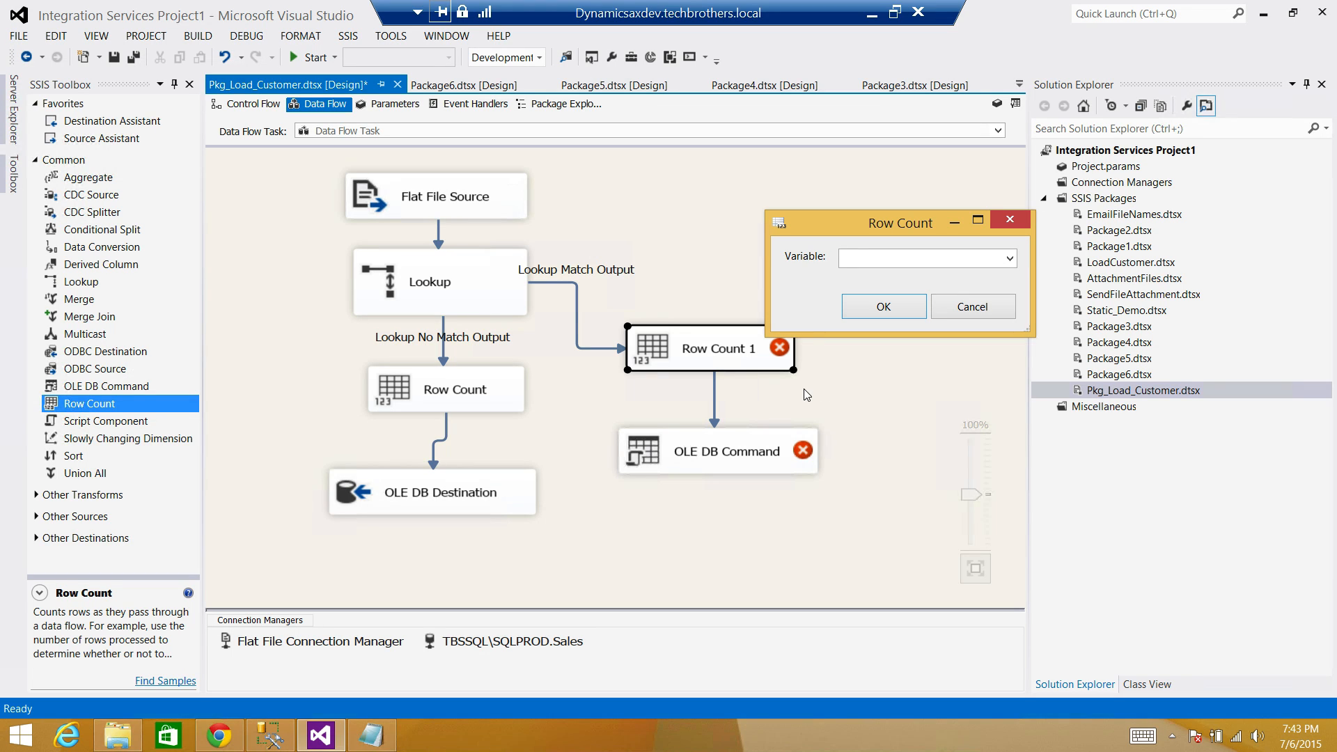
click(879, 267)
click(900, 292)
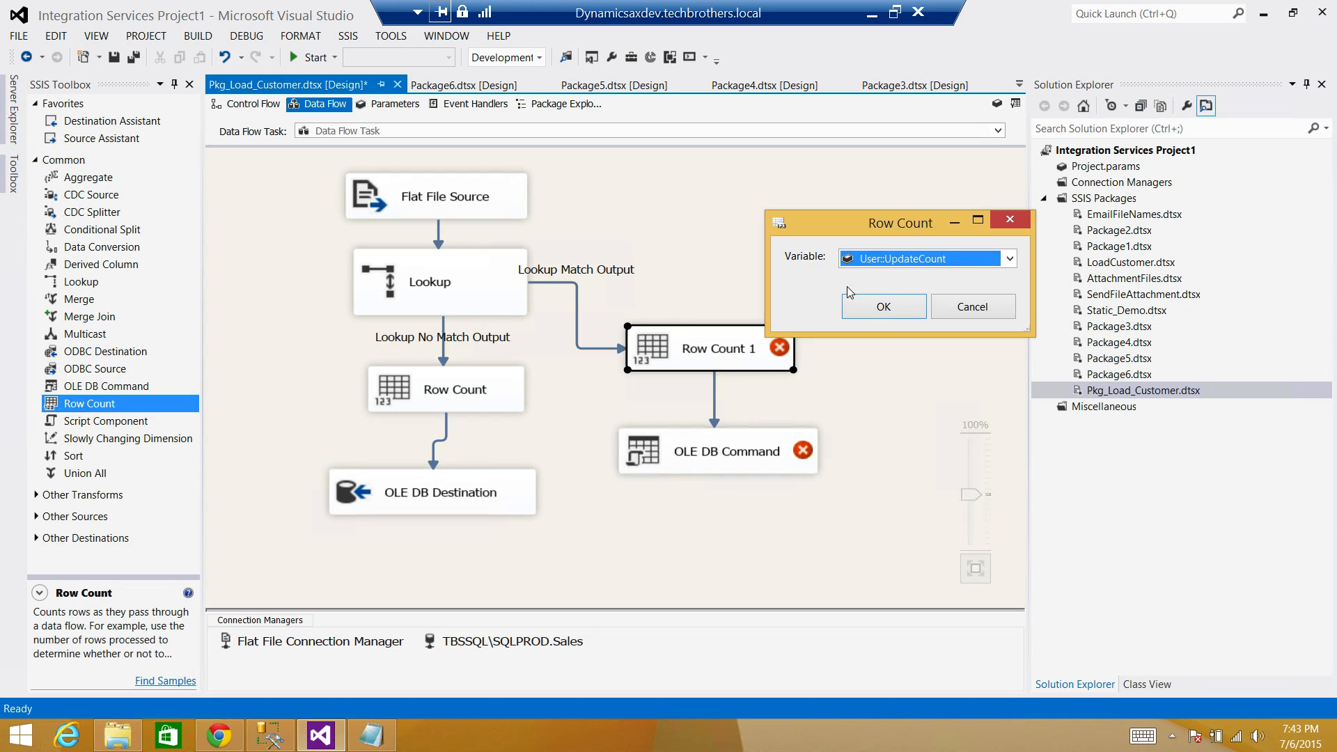
click(858, 312)
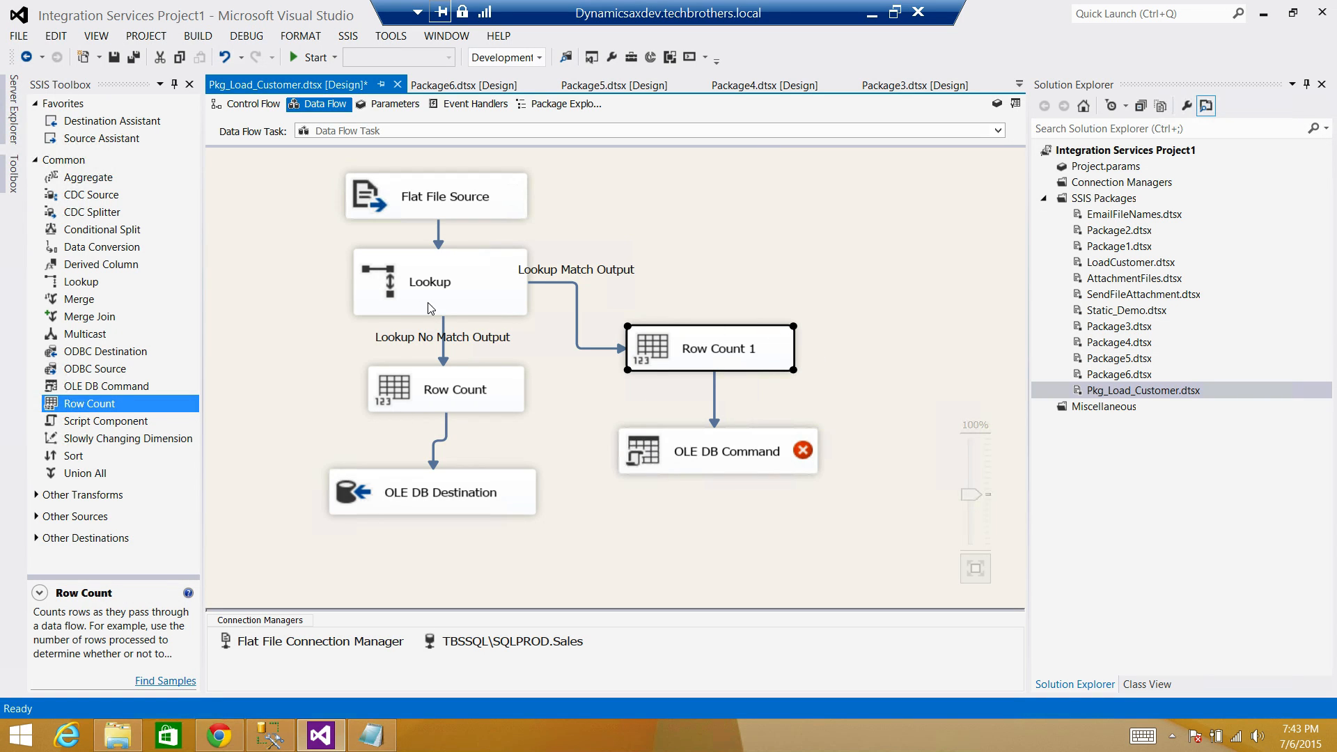
Rename Row Count to InsertCnt and Row Count 1 to UpdateCnt.
click(493, 397)
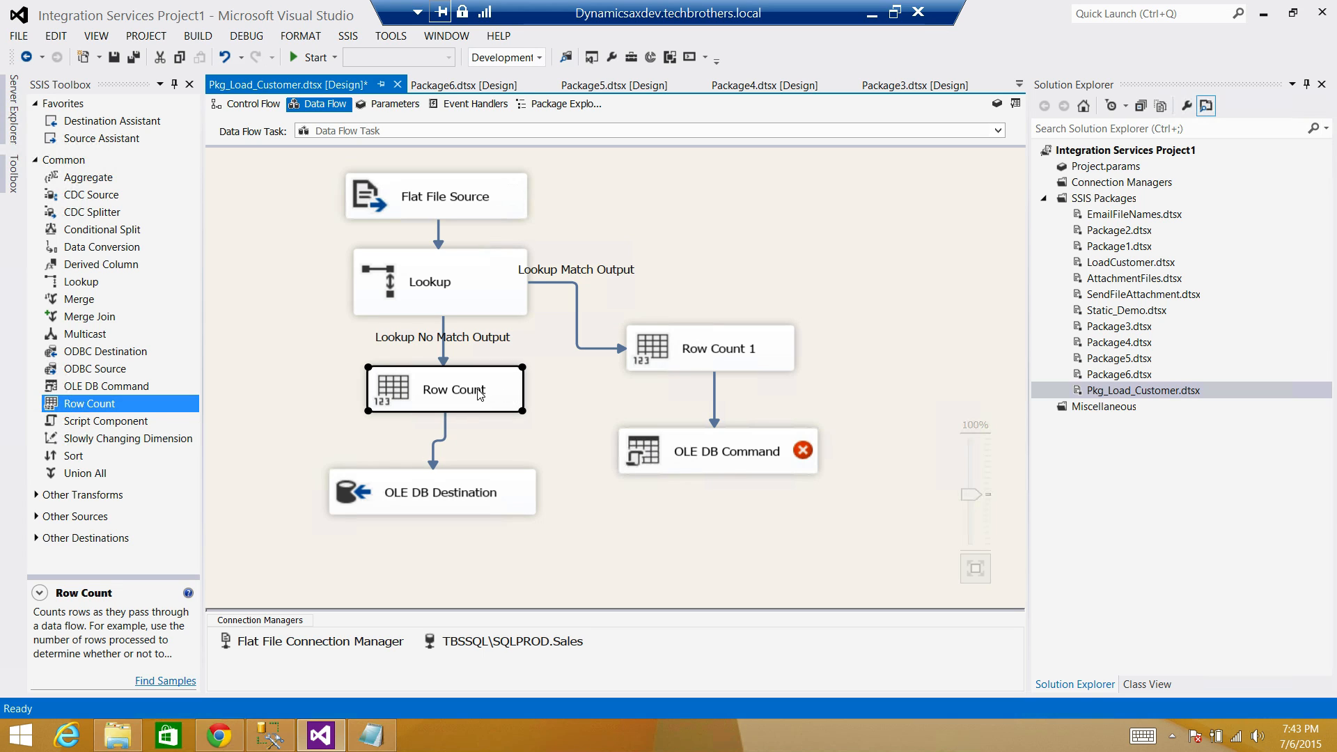
click(480, 397)
text(InsertCnt)
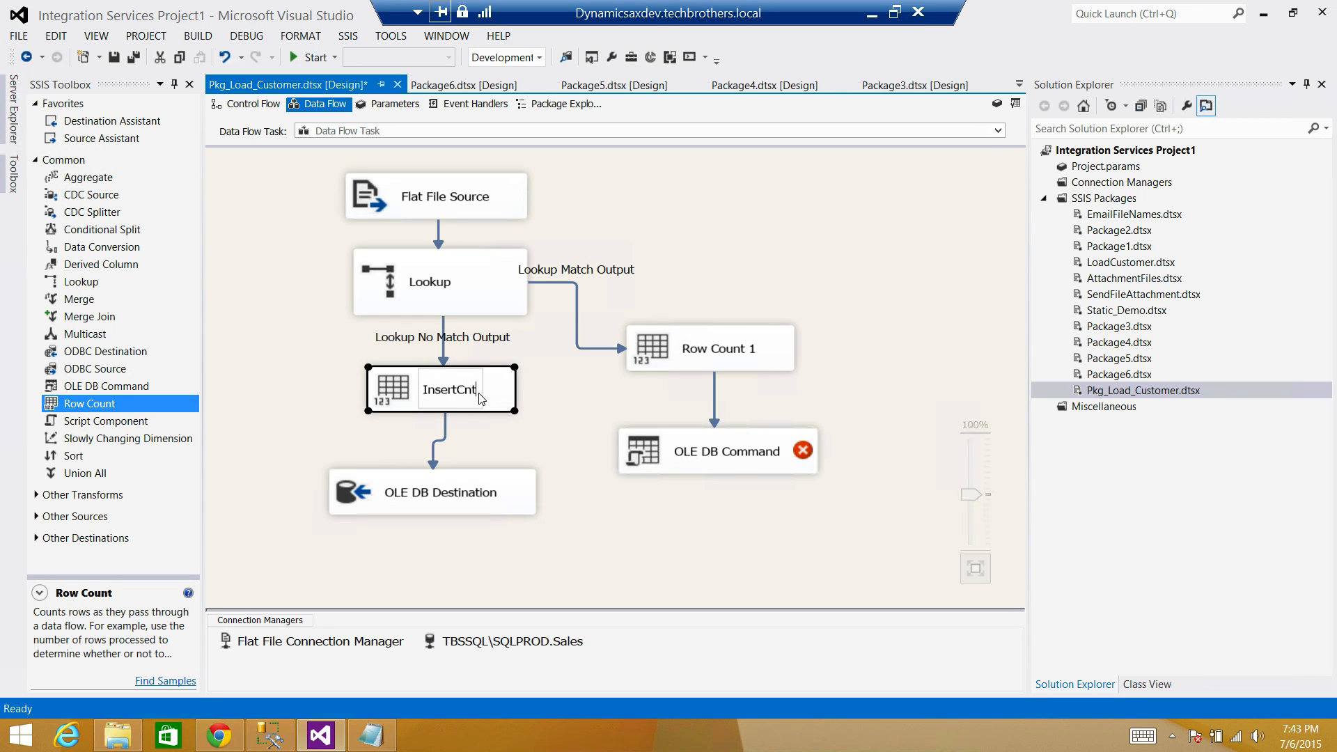
click(736, 349)
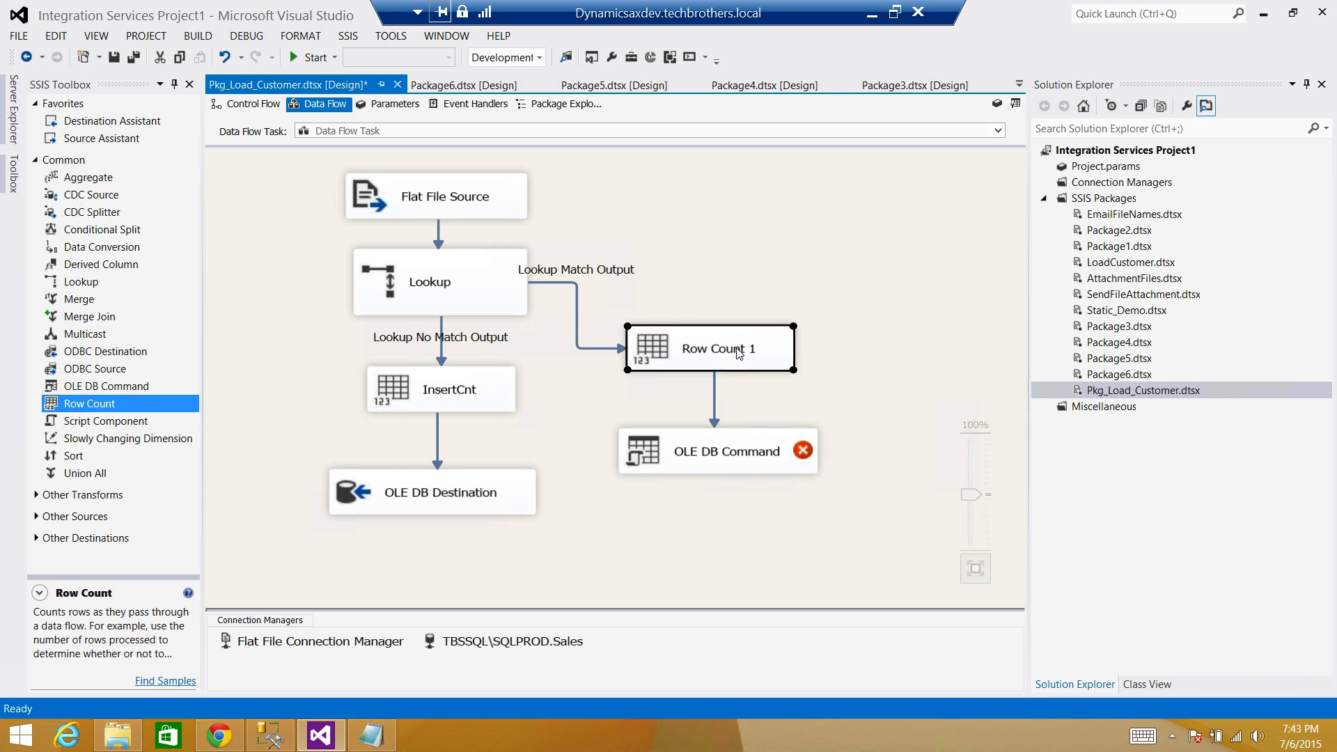
click(755, 350)
text(UpdateCnt)
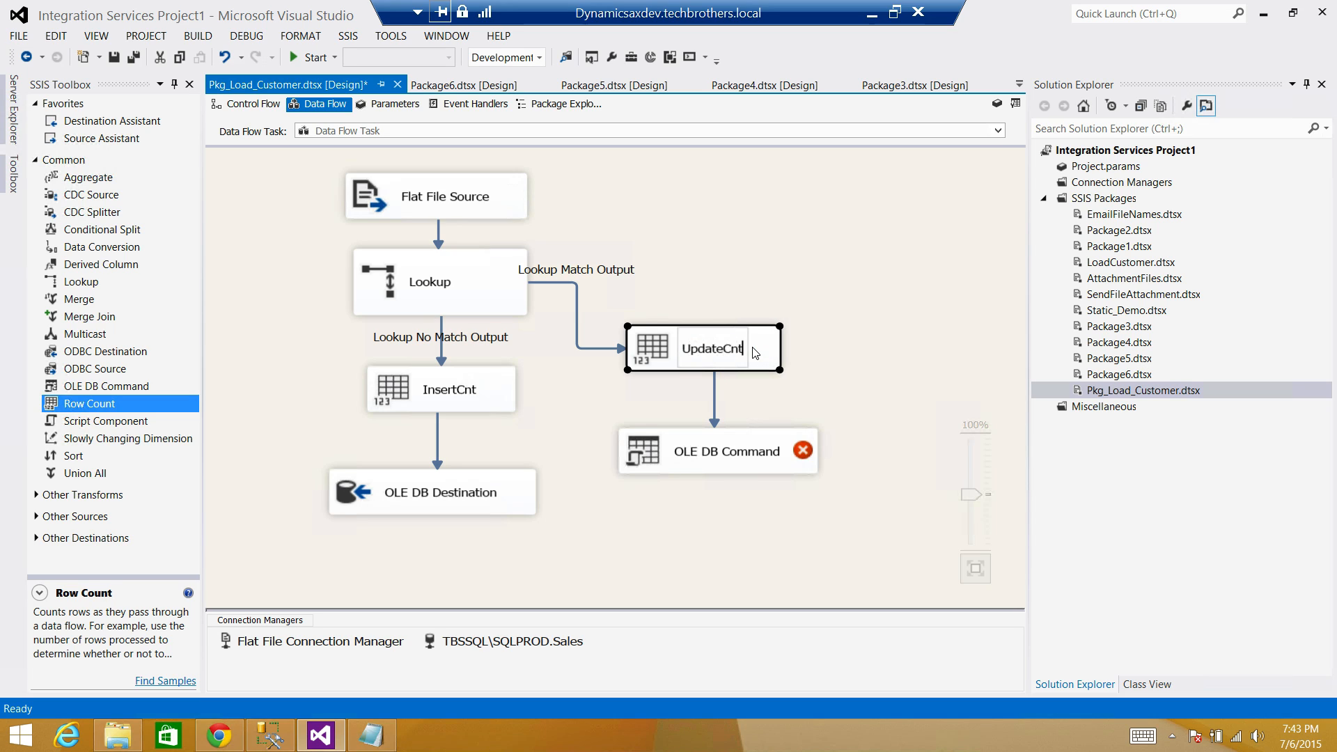
key(Return)
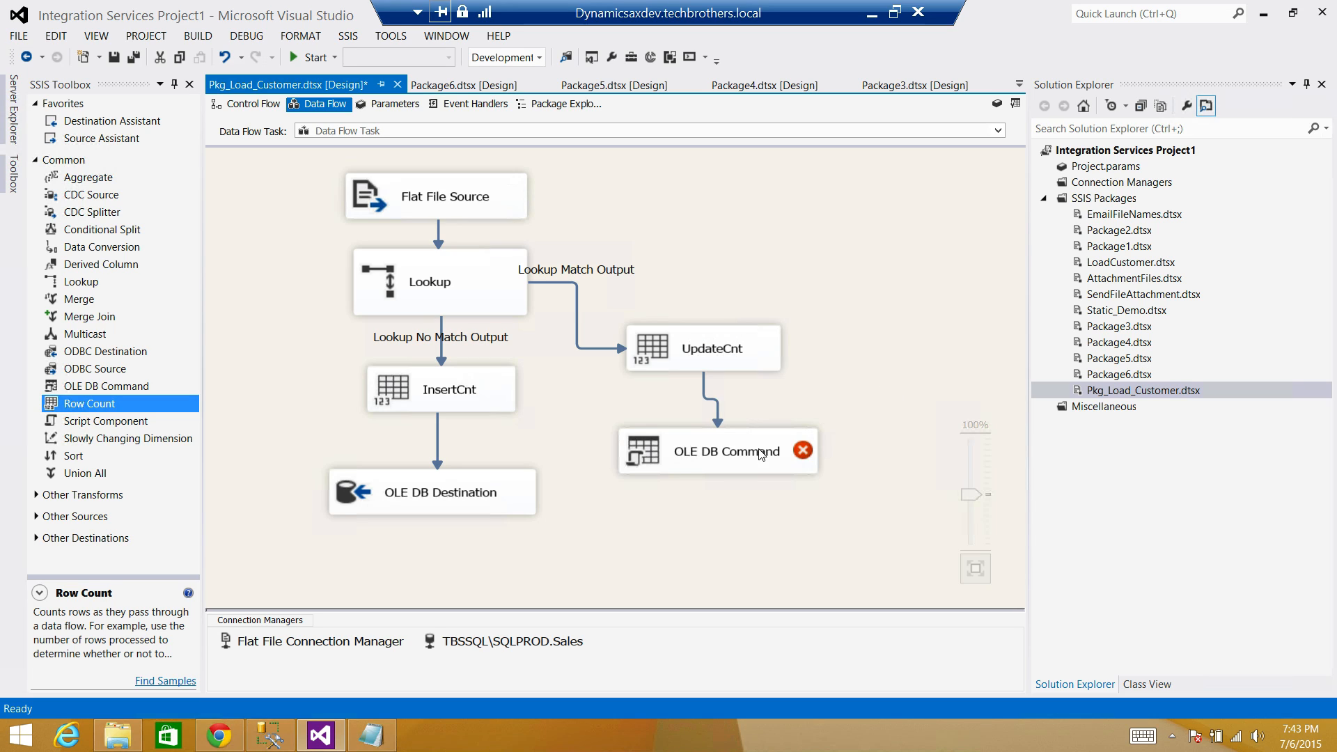
Give the OLE DB Command the TBSSQL\SQLPROD.Sales connection manager.
double_click(759, 454)
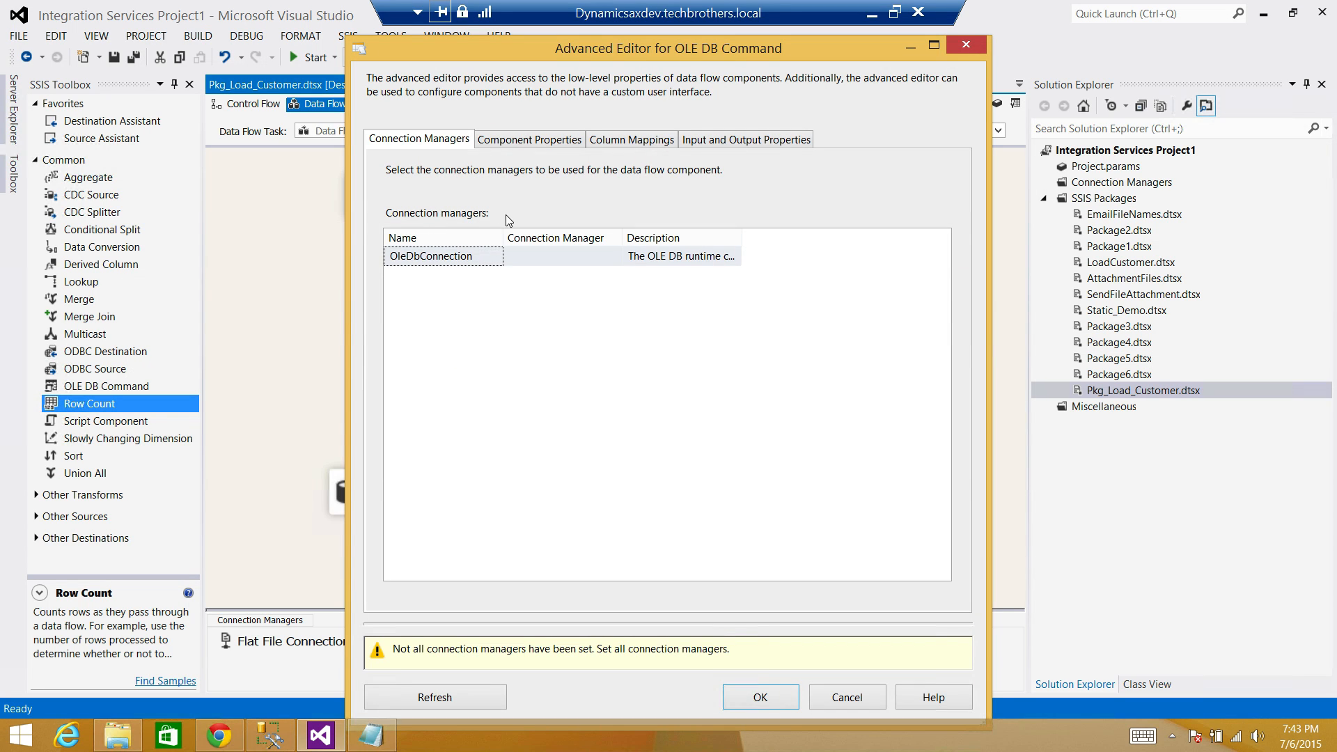
click(593, 257)
click(613, 257)
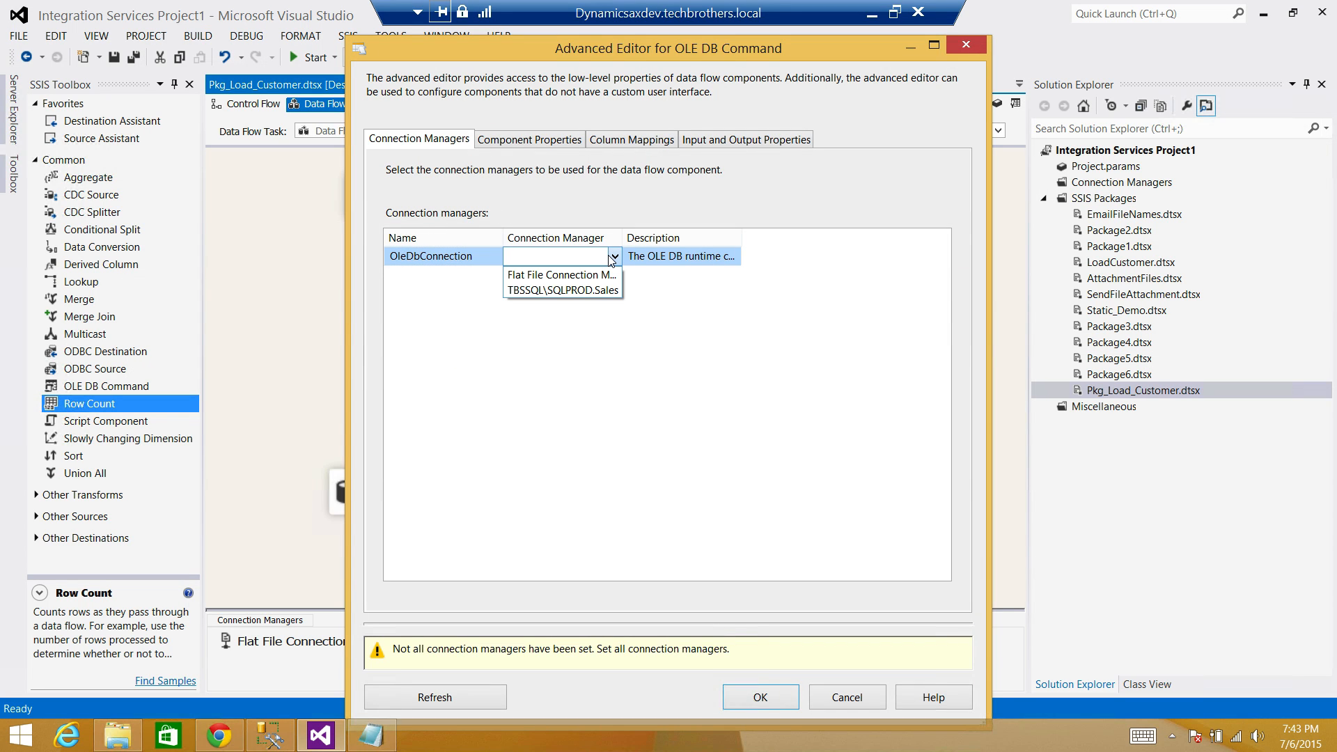
click(571, 289)
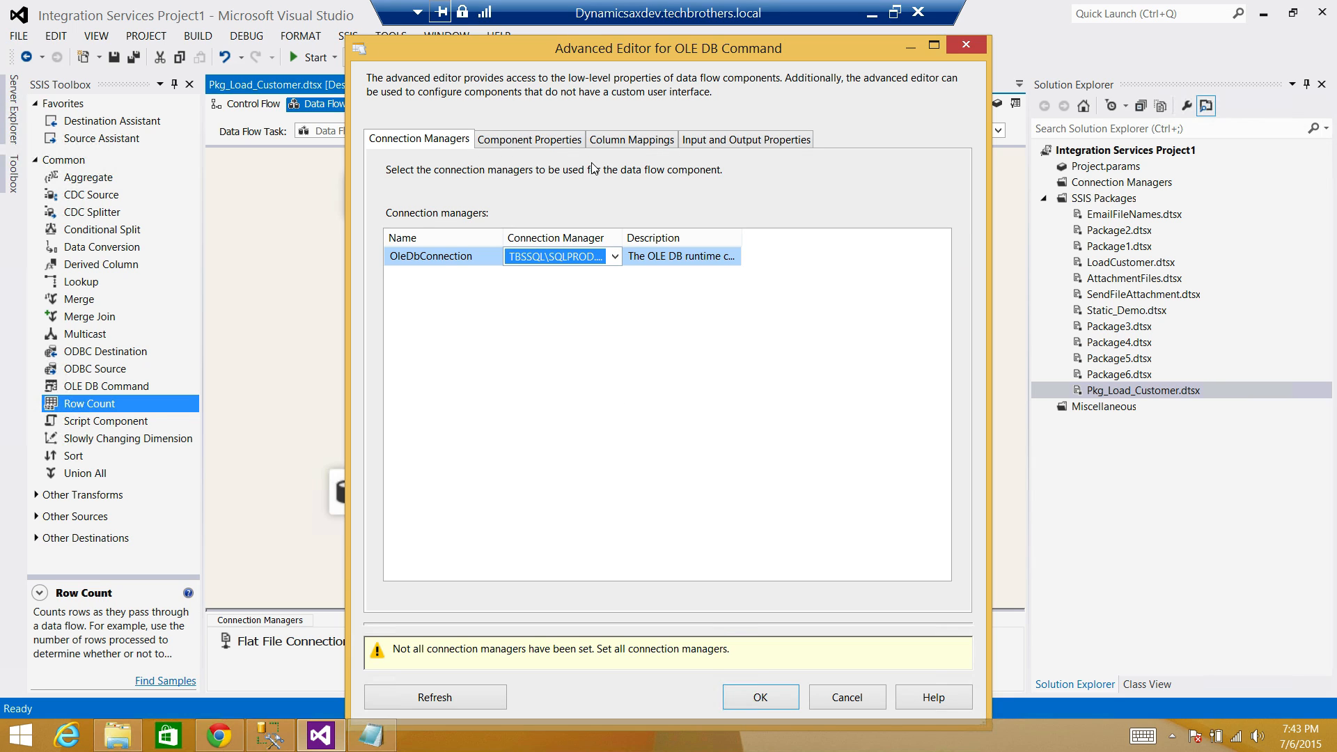
Set its SqlCommand property to 'Update dbo.Customer set Name=? WHERE id=?'.
click(555, 142)
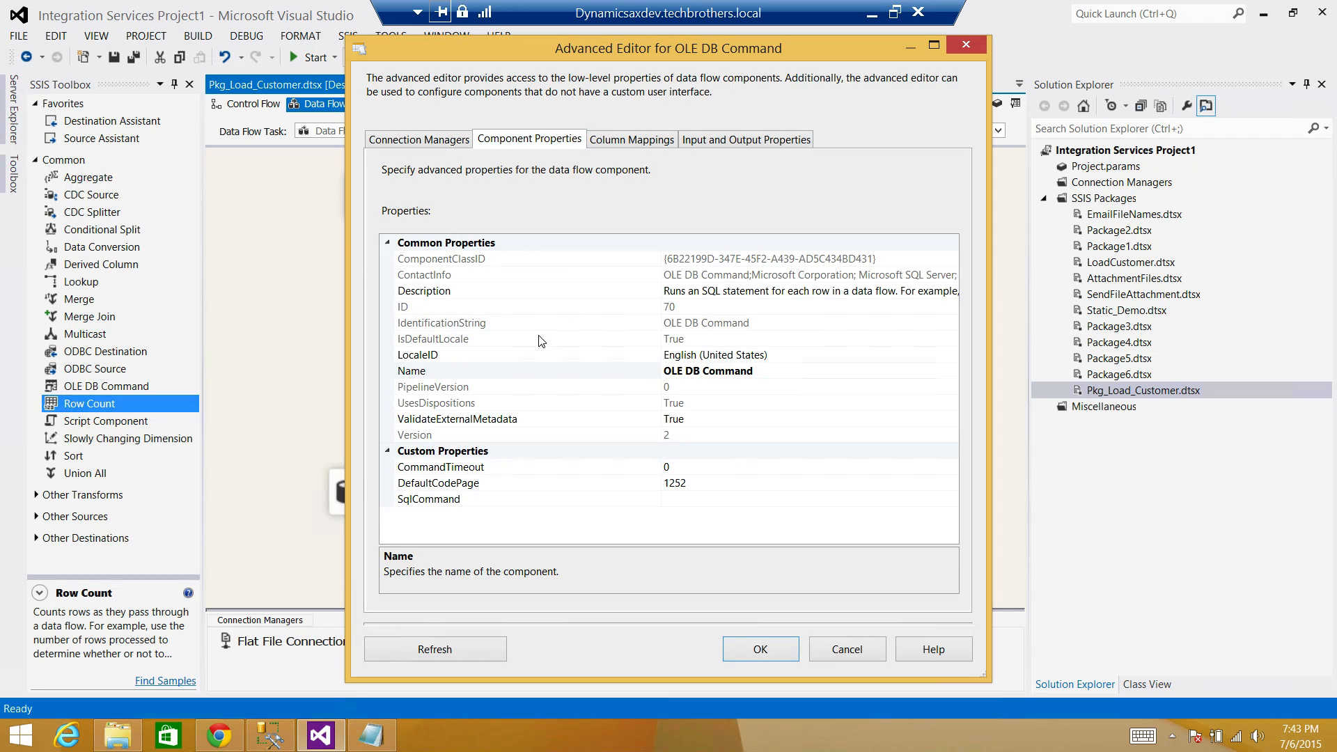
click(690, 499)
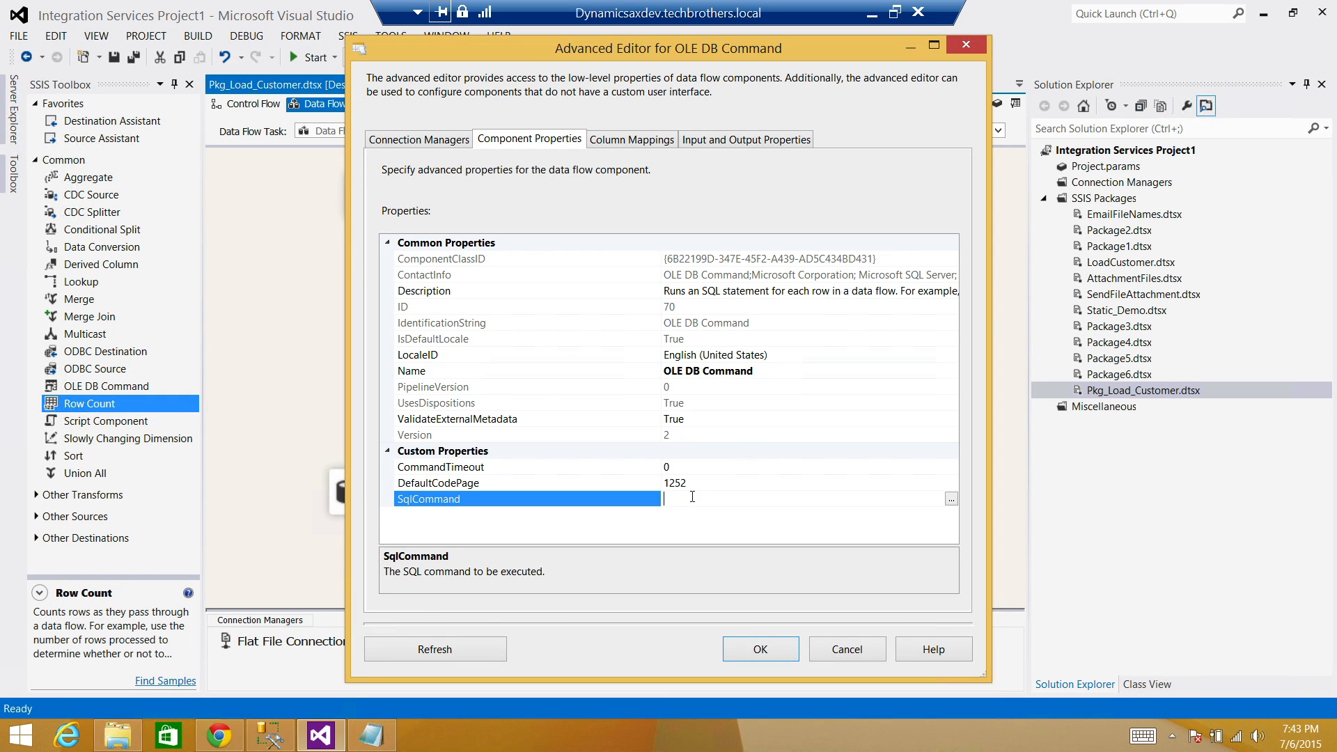
click(951, 498)
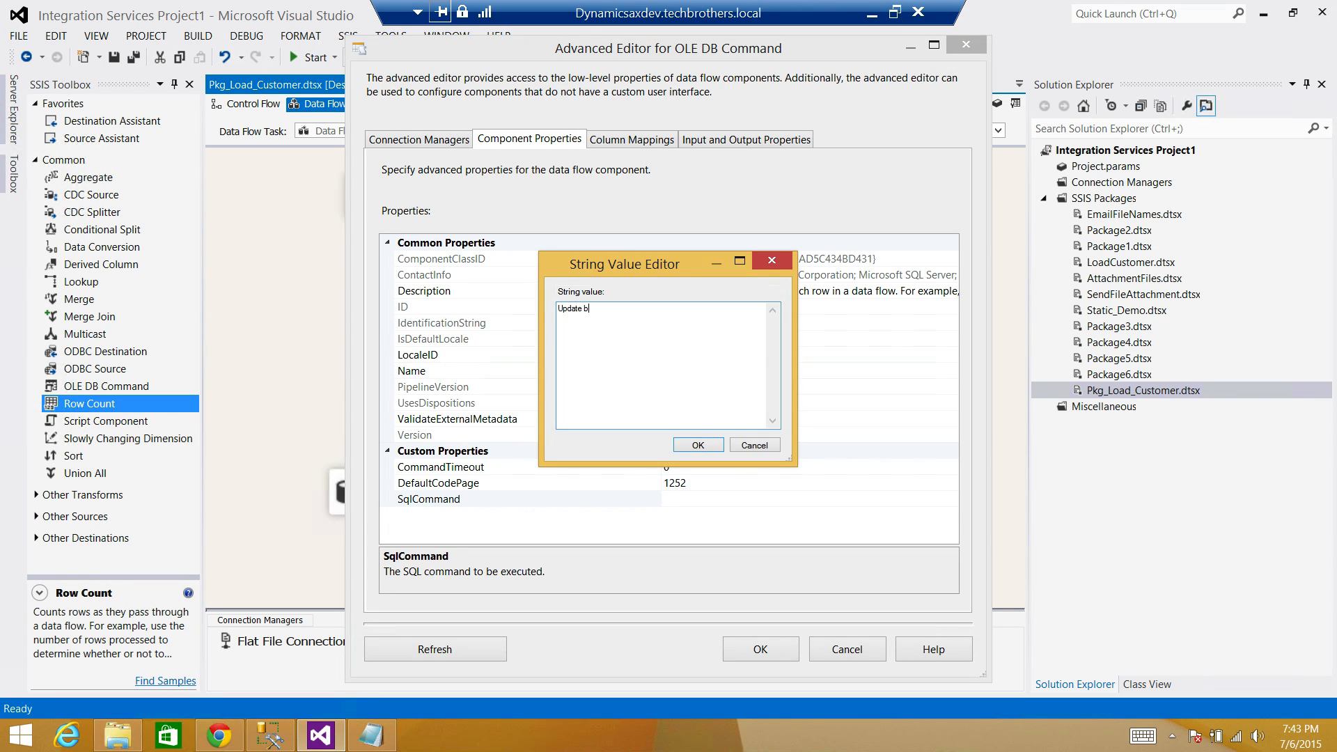
text(d)
text(Name=?)
text(WHERE)
drag(622, 328, 540, 319)
click(600, 318)
click(698, 446)
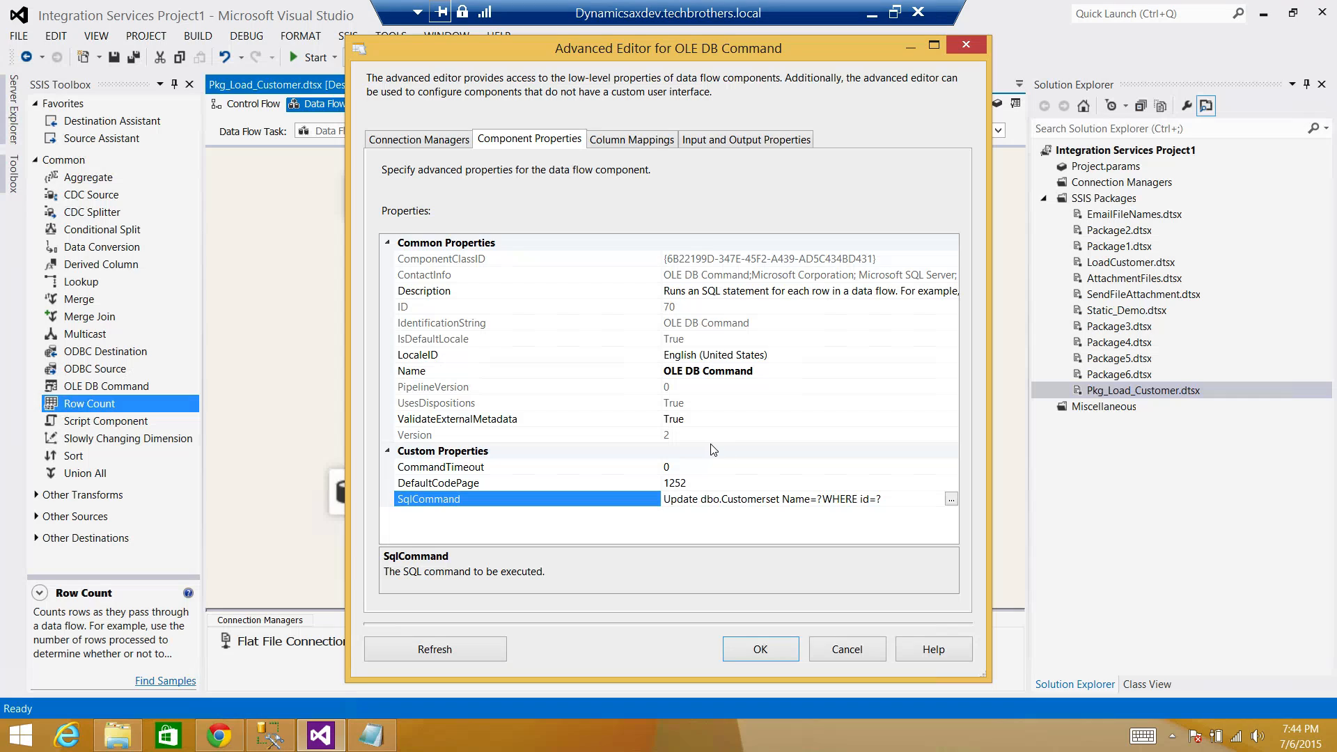
Replace the id→Param_0 mapping so name maps to Param_0 and id to Param_1, then close the editor.
click(630, 145)
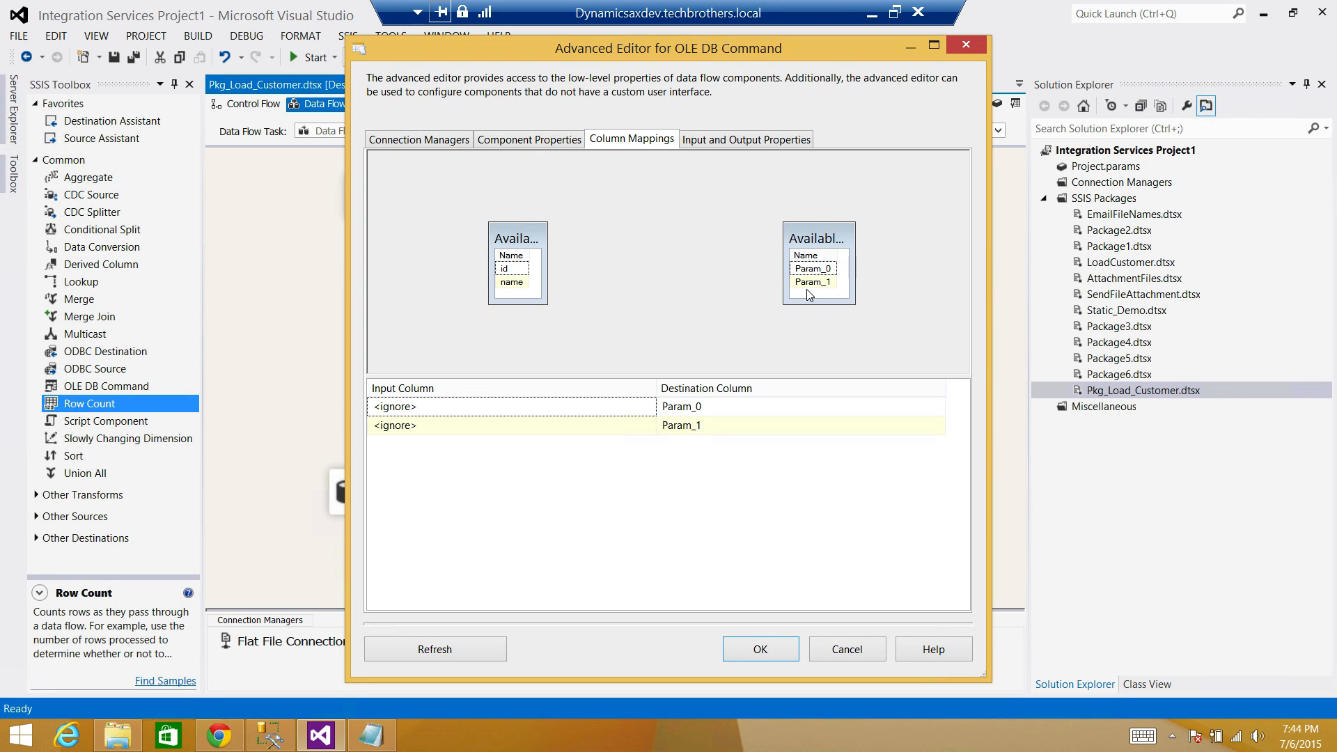
drag(856, 304, 881, 335)
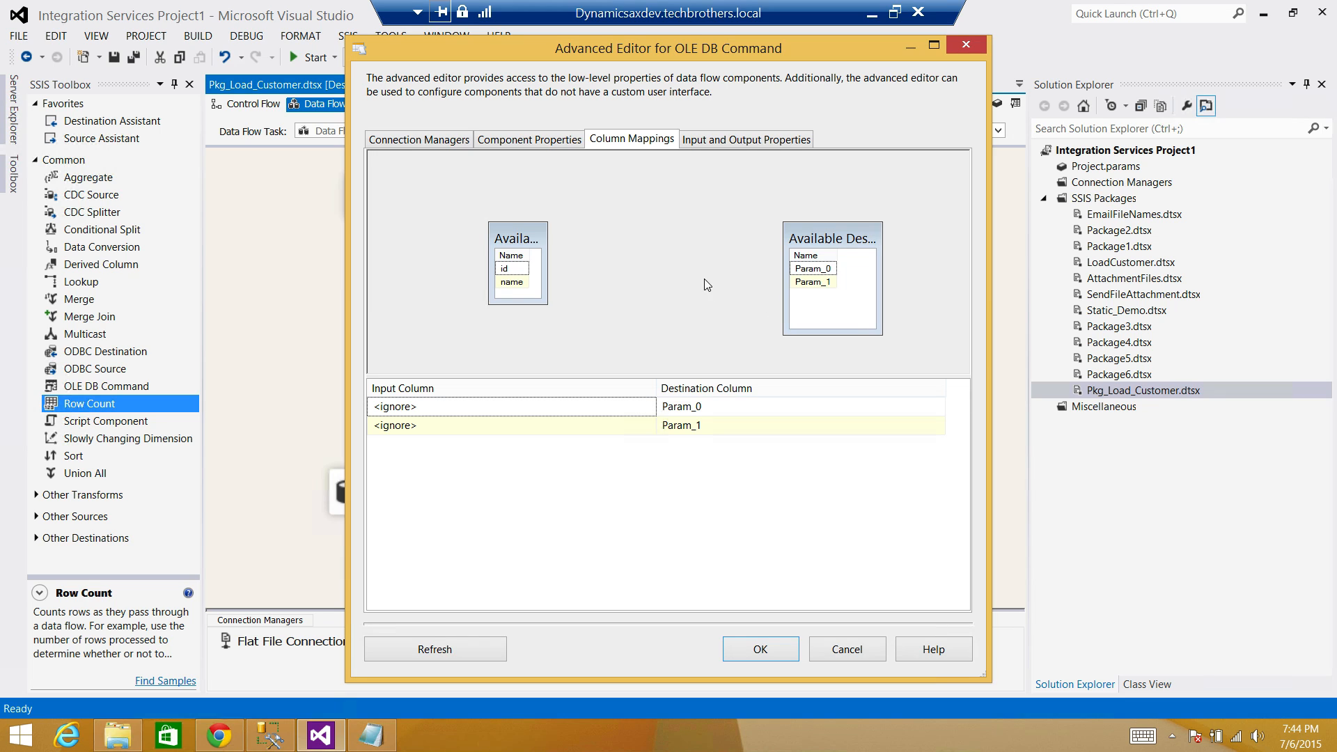
click(820, 269)
drag(523, 269, 802, 269)
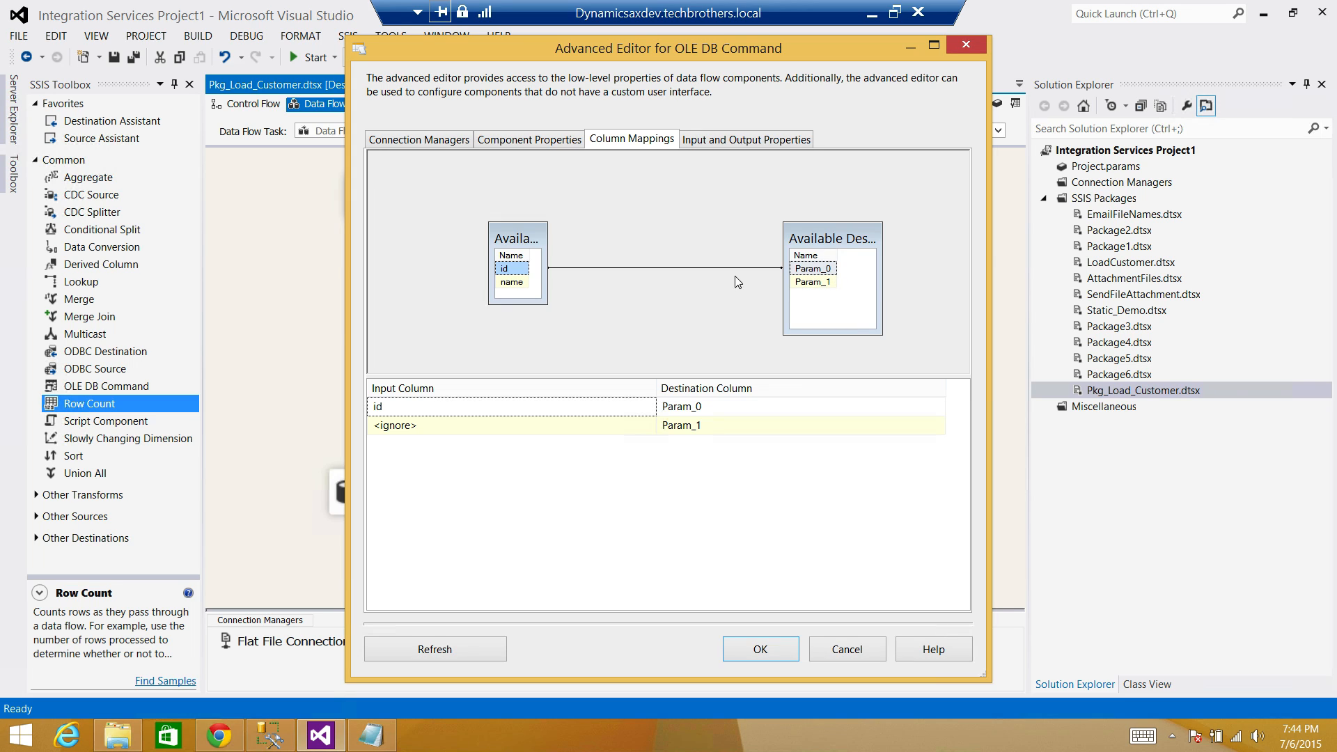
click(515, 284)
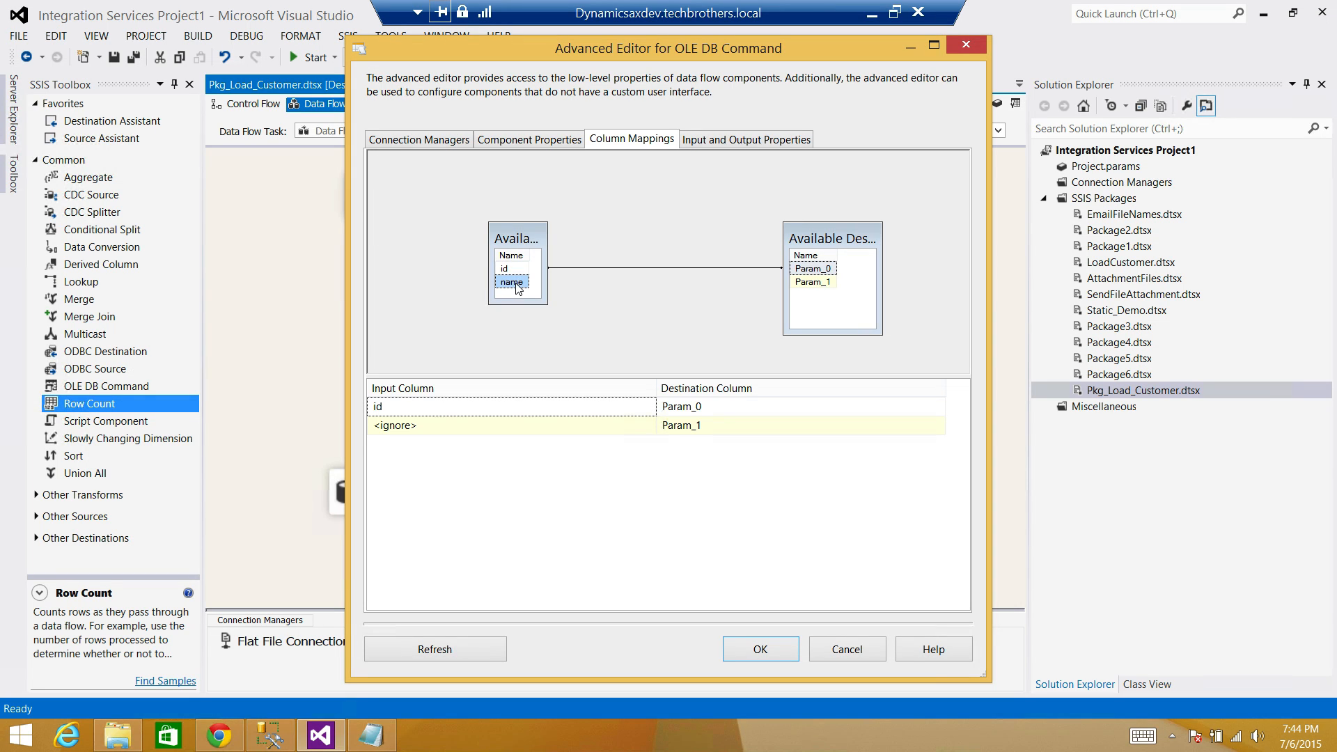
click(639, 270)
key(Delete)
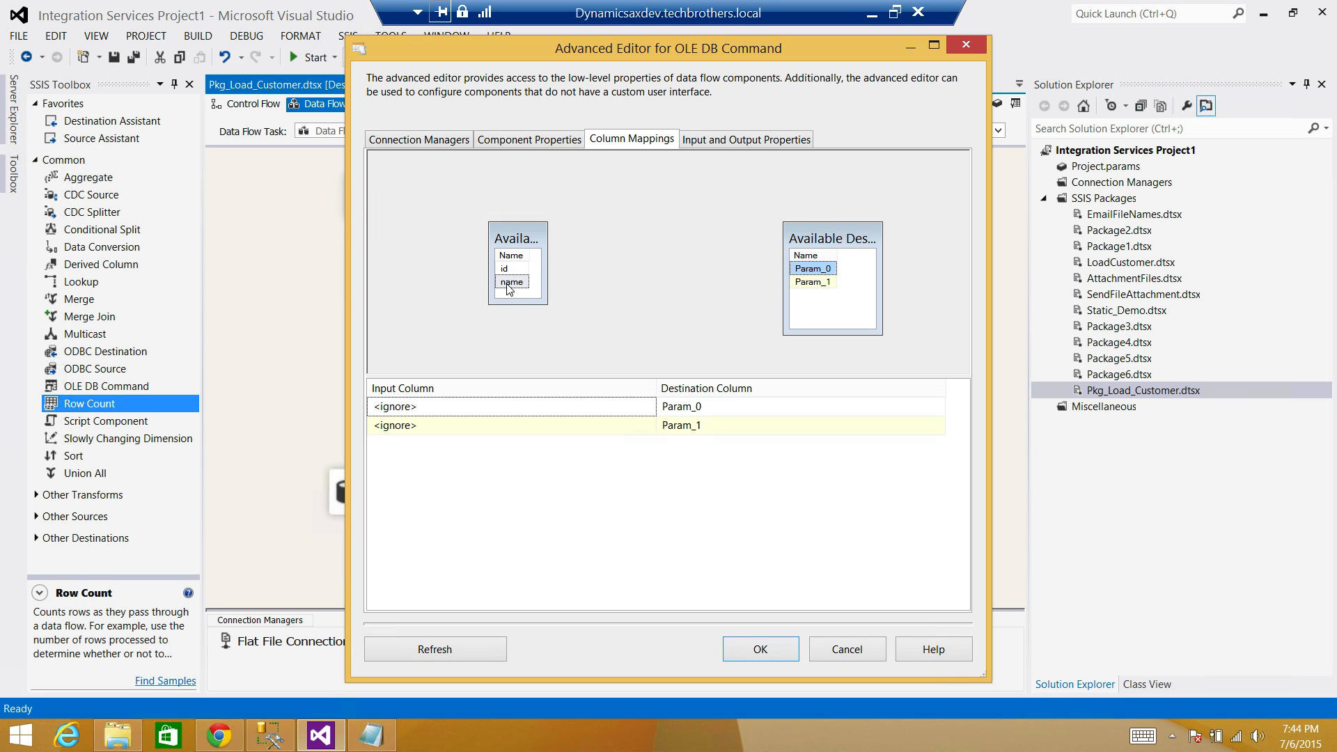
drag(513, 283, 825, 272)
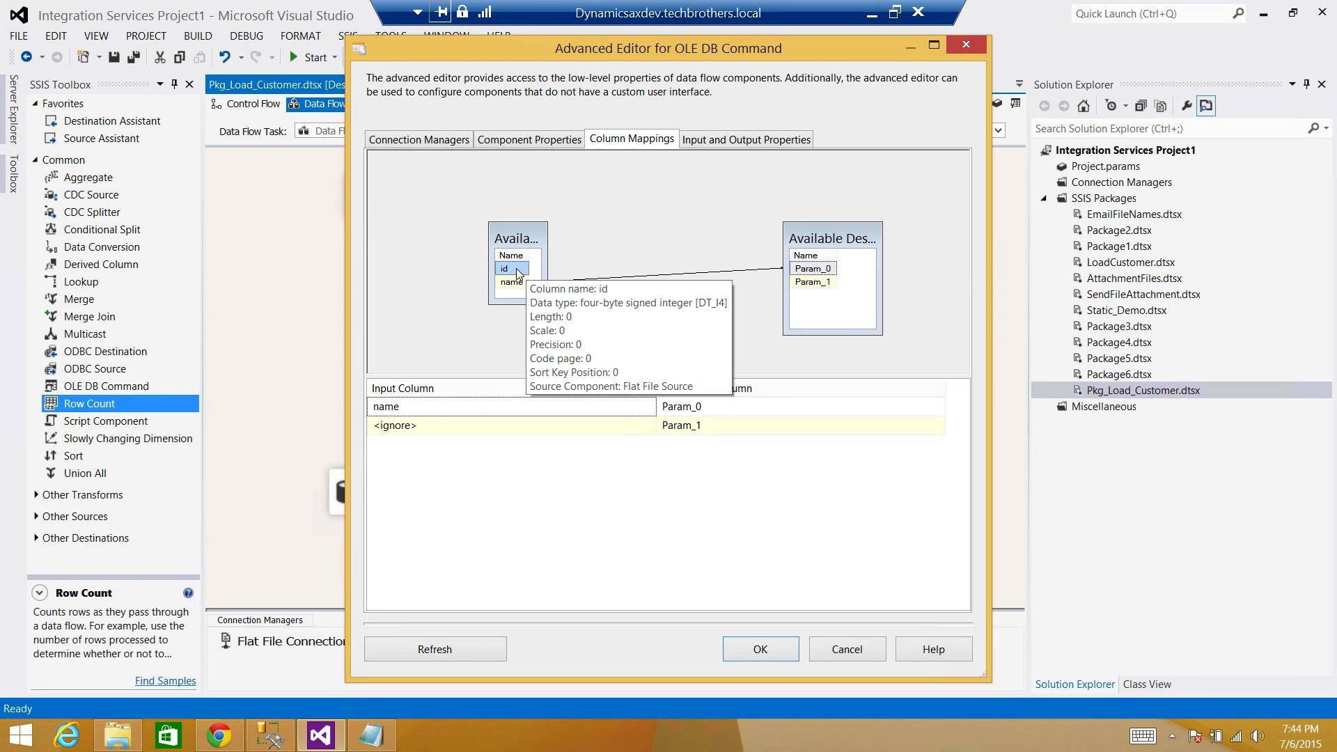
drag(519, 274, 812, 290)
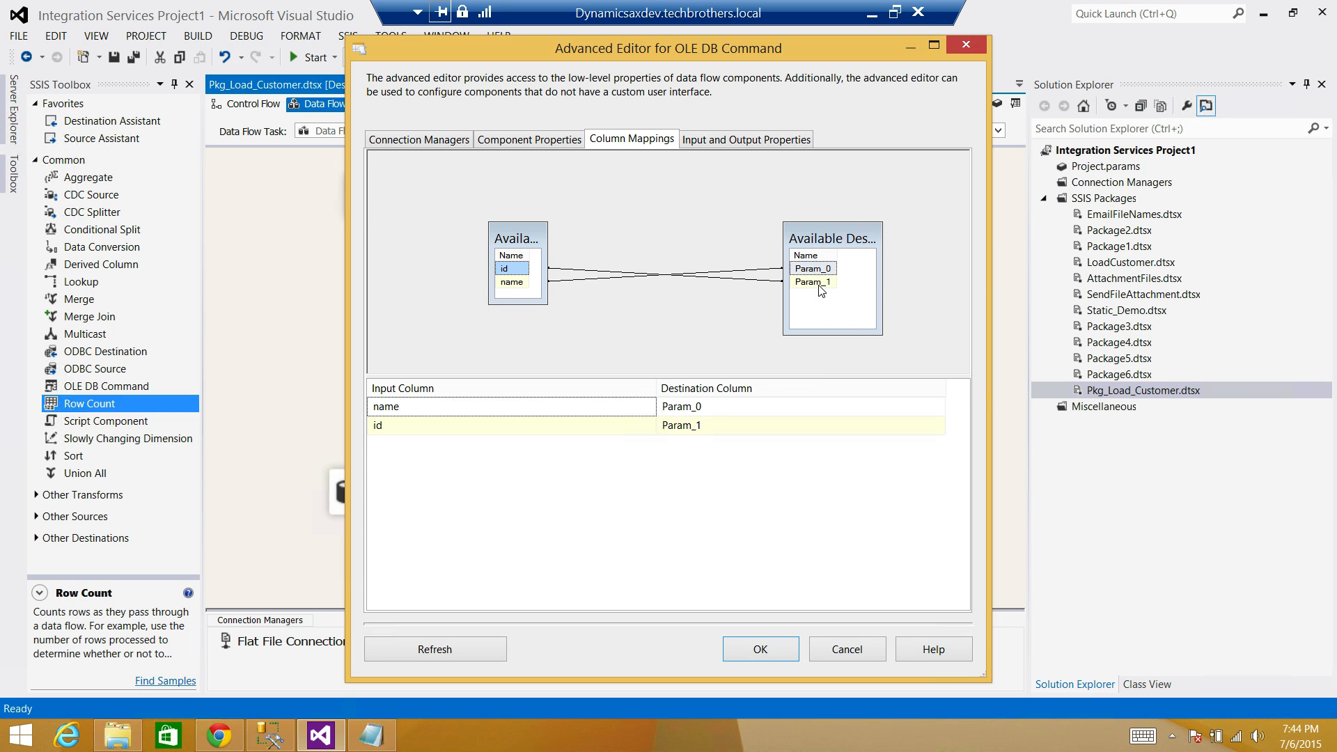
click(760, 650)
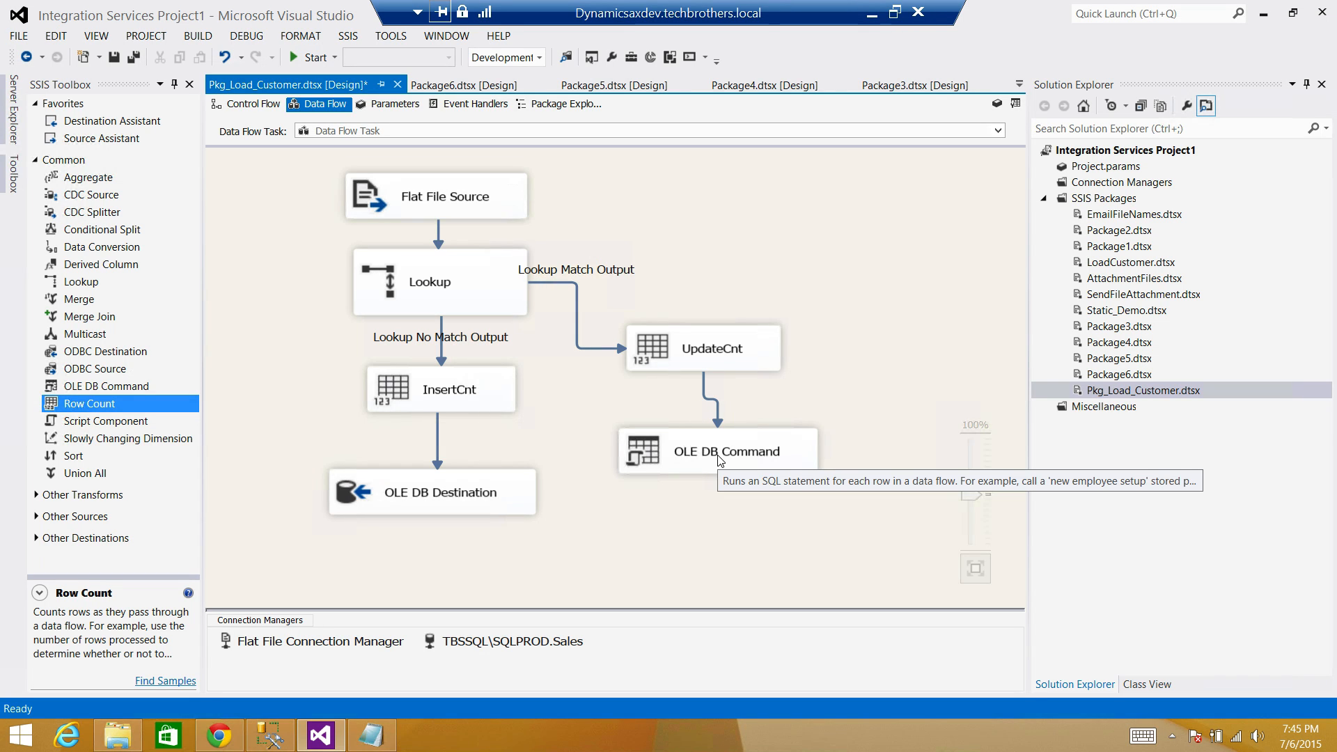
click(247, 108)
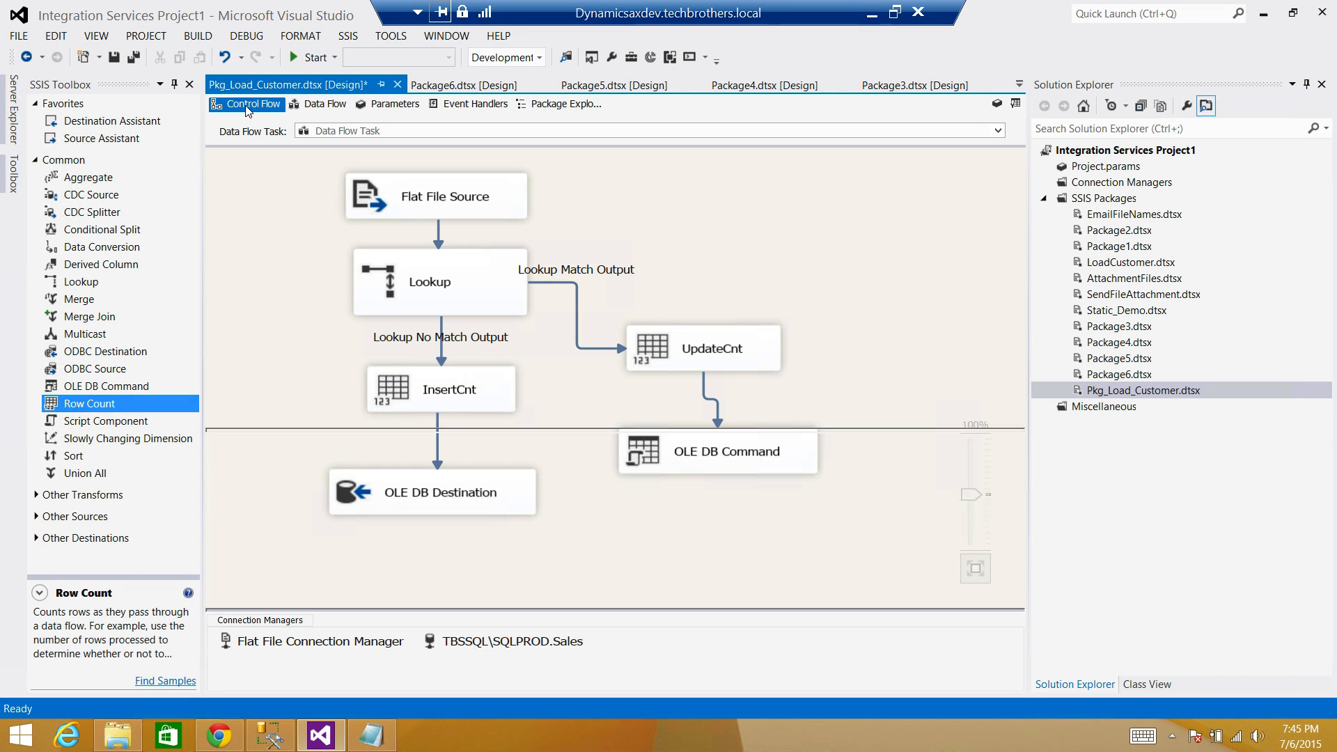
click(503, 261)
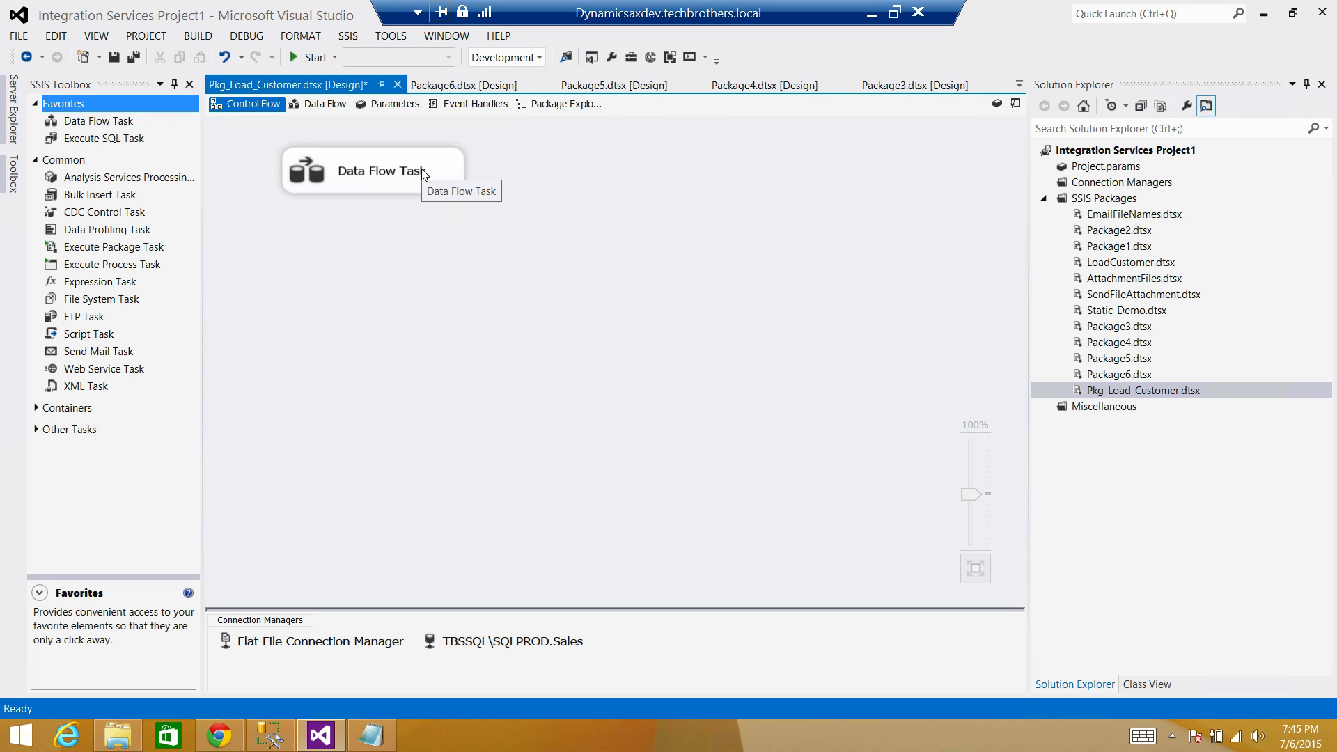
drag(426, 174, 513, 261)
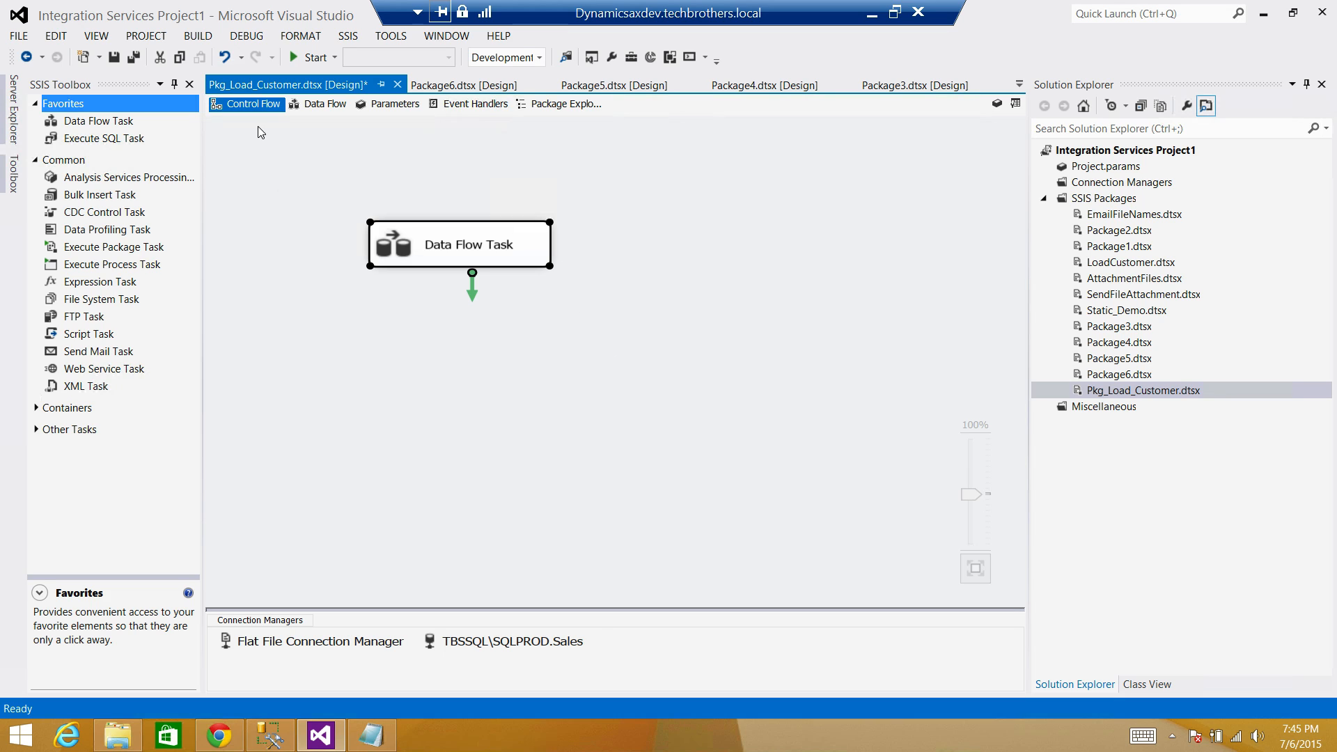
drag(266, 146, 678, 408)
click(499, 244)
click(588, 245)
double_click(543, 245)
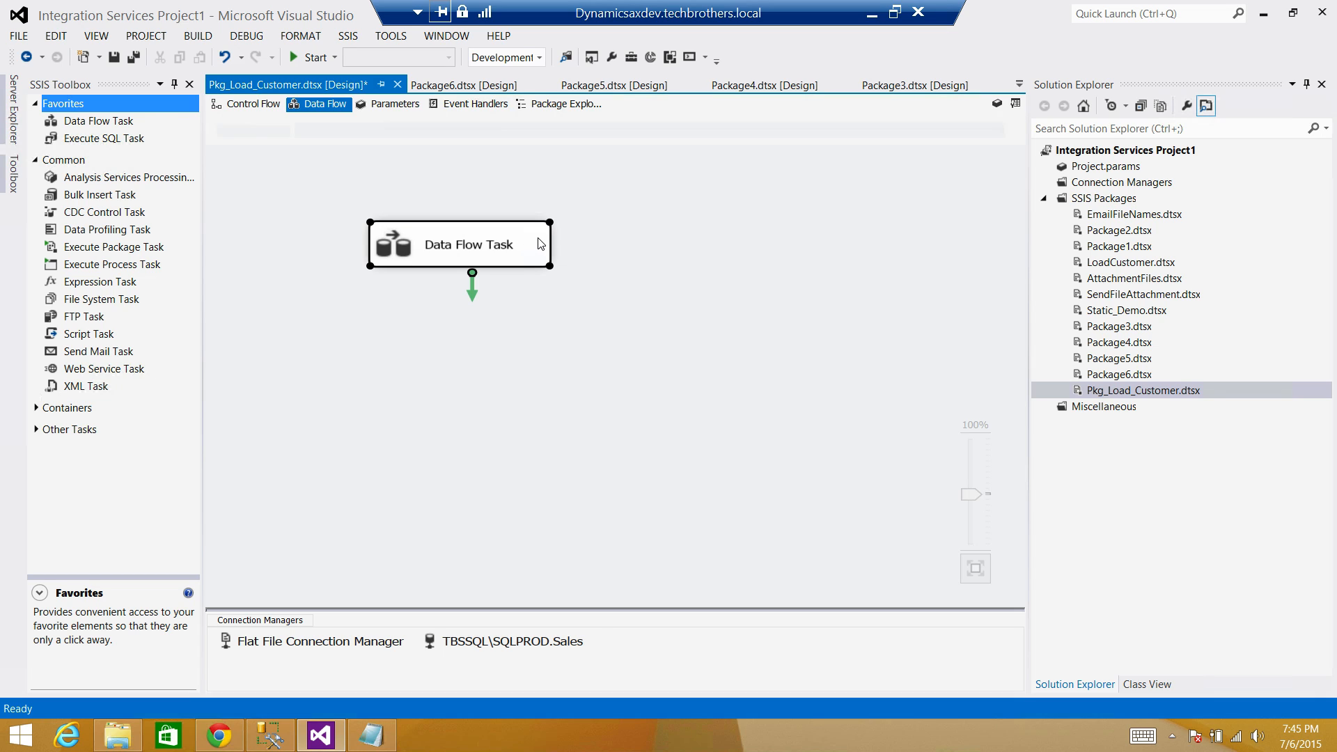
click(451, 402)
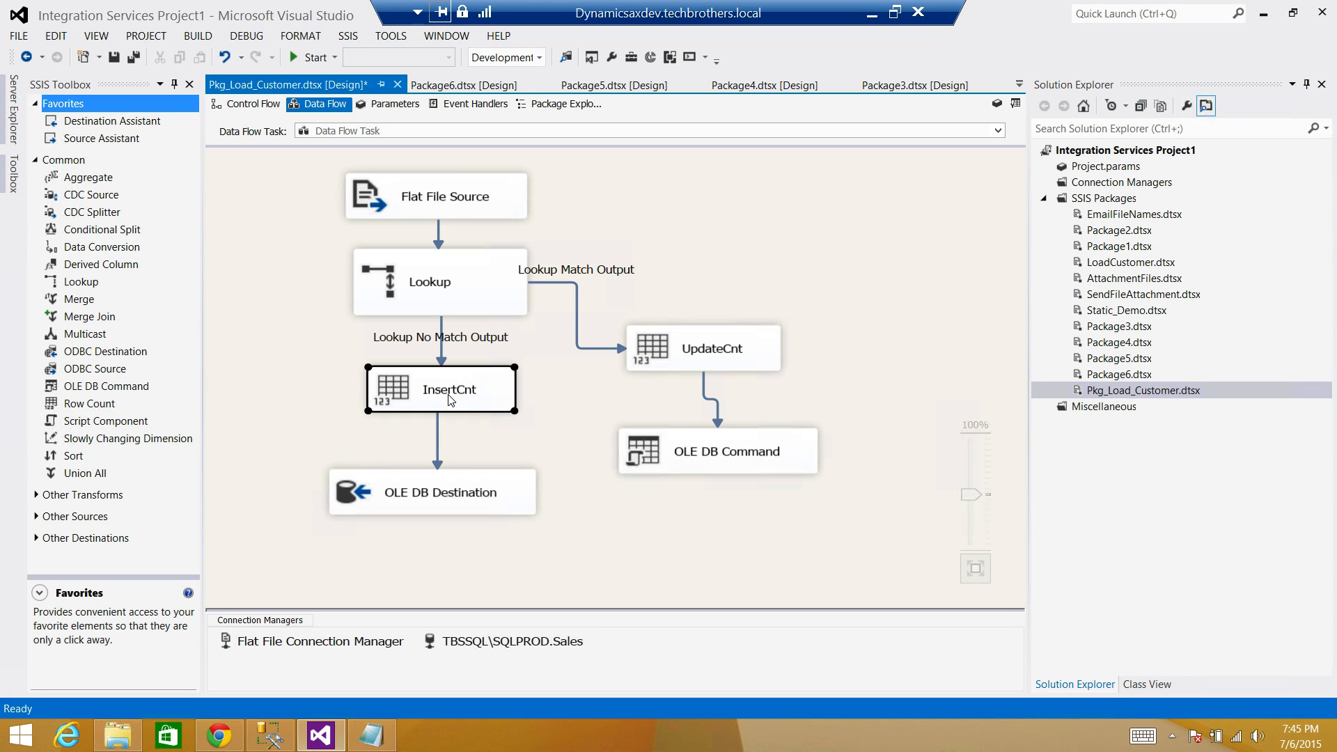
click(736, 343)
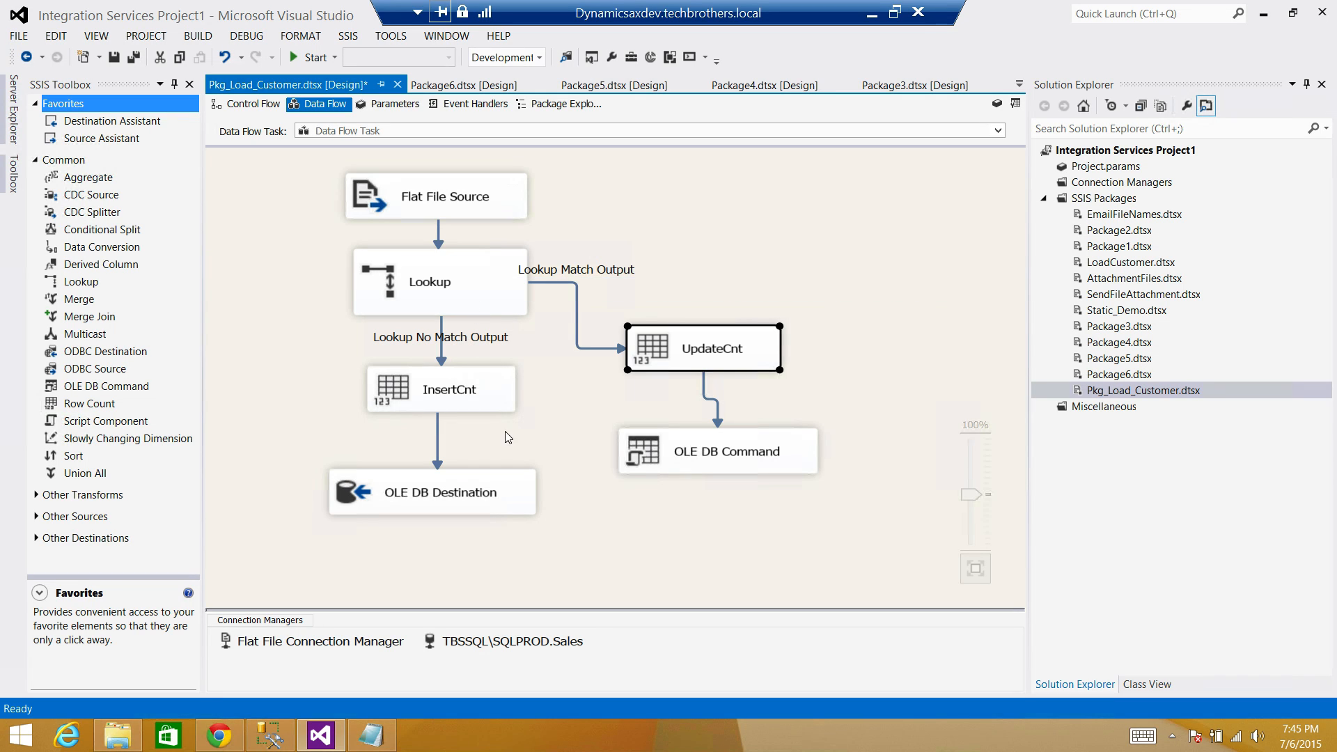
click(263, 108)
click(392, 411)
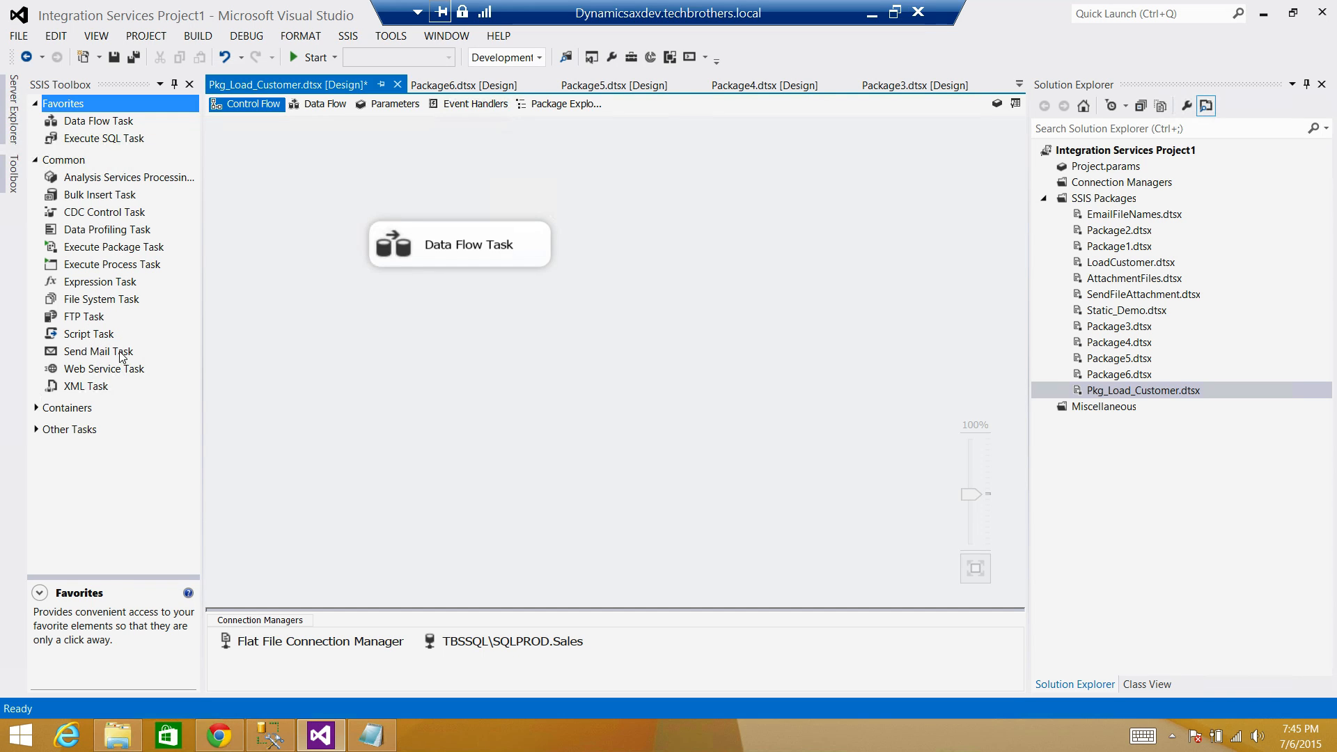
click(91, 357)
Add a Send Mail Task below the Data Flow Task and connect them with a precedence arrow.
click(465, 354)
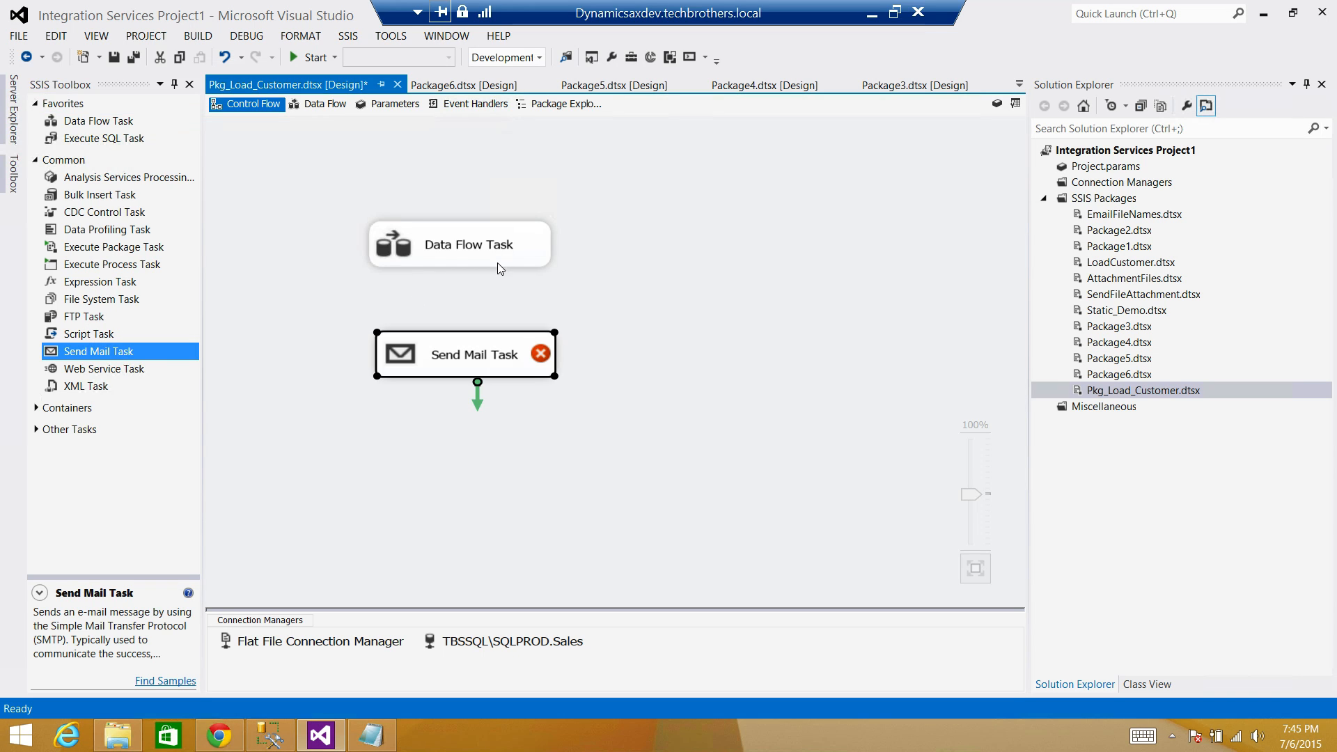
click(497, 262)
drag(471, 288, 484, 363)
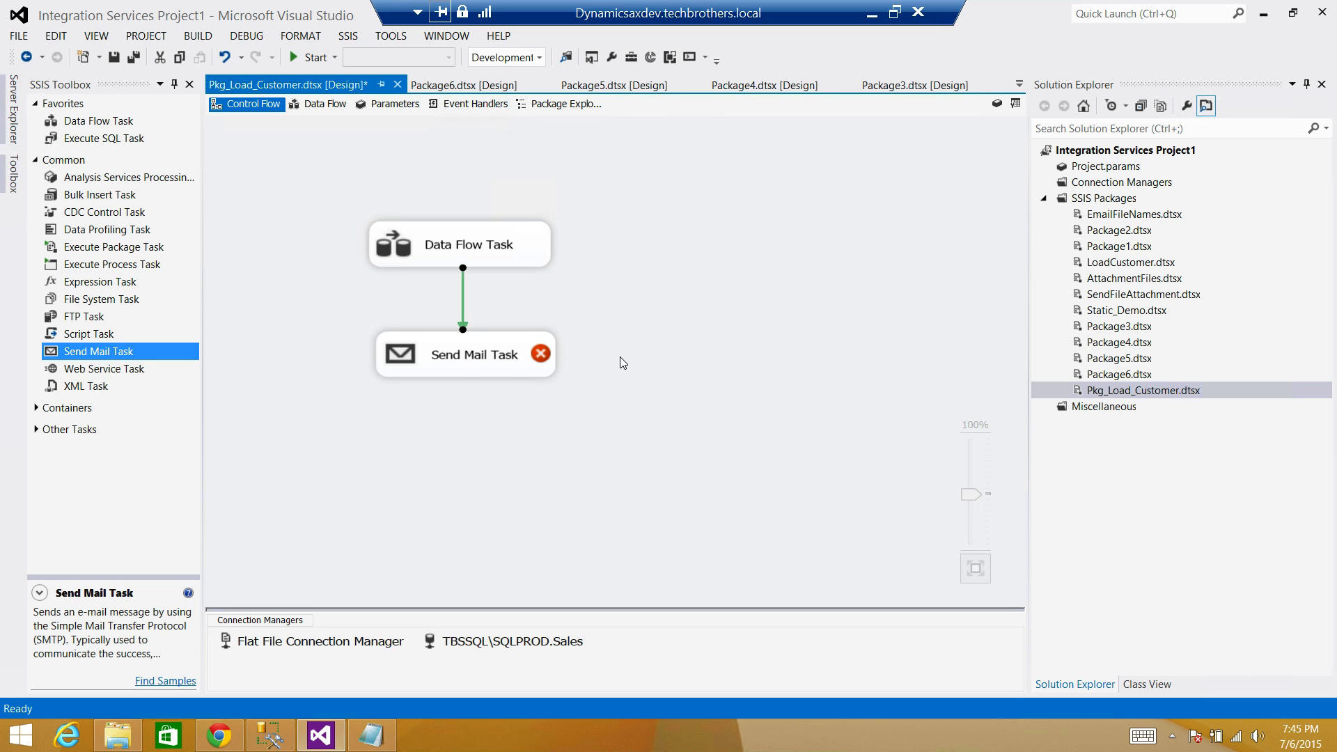
click(532, 345)
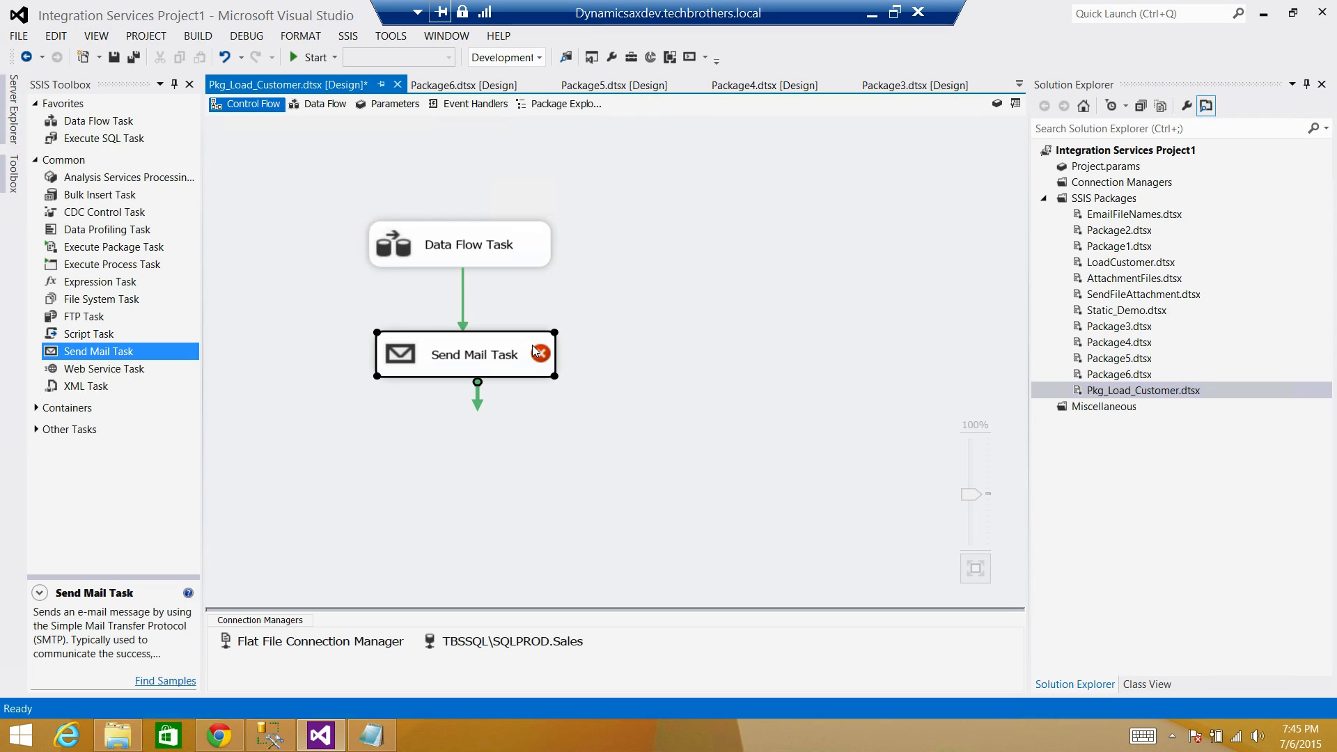
Set the task's SmtpConnection to a new SMTP connection for server TBSClient using Windows Authentication.
double_click(532, 345)
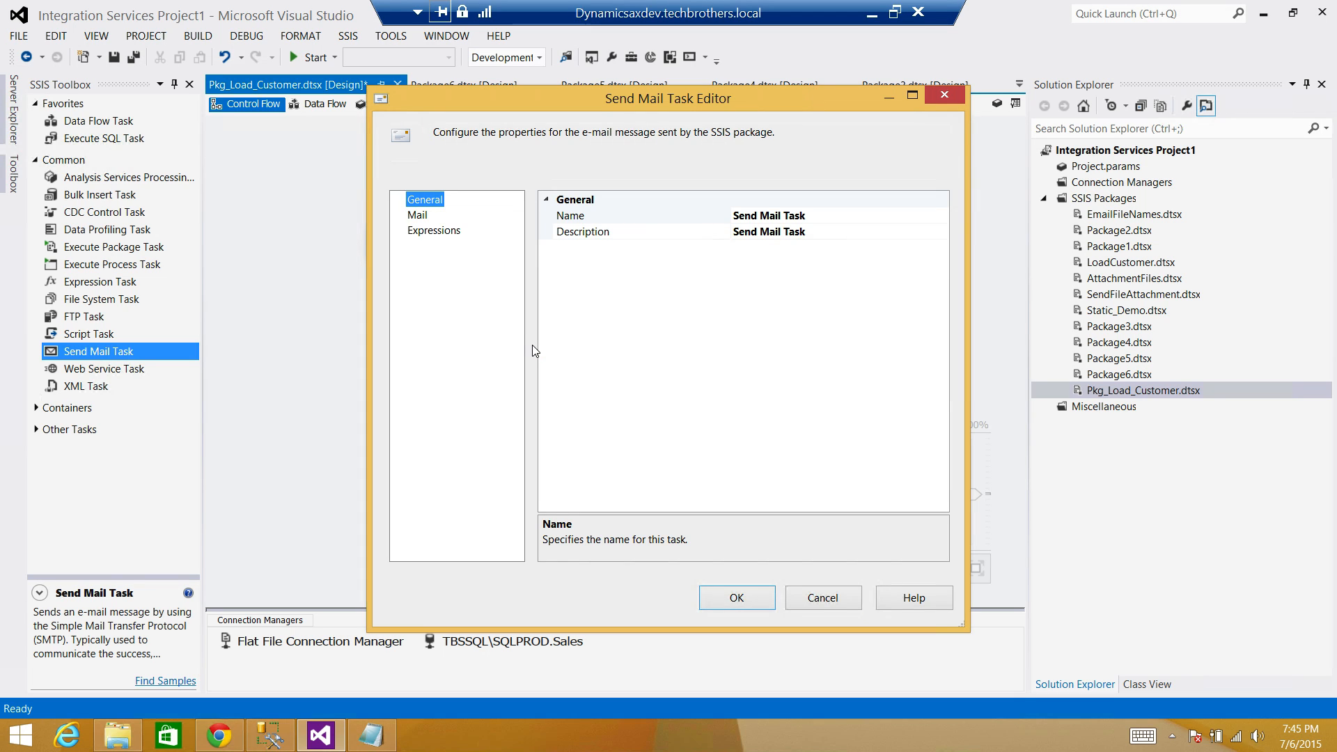
click(419, 217)
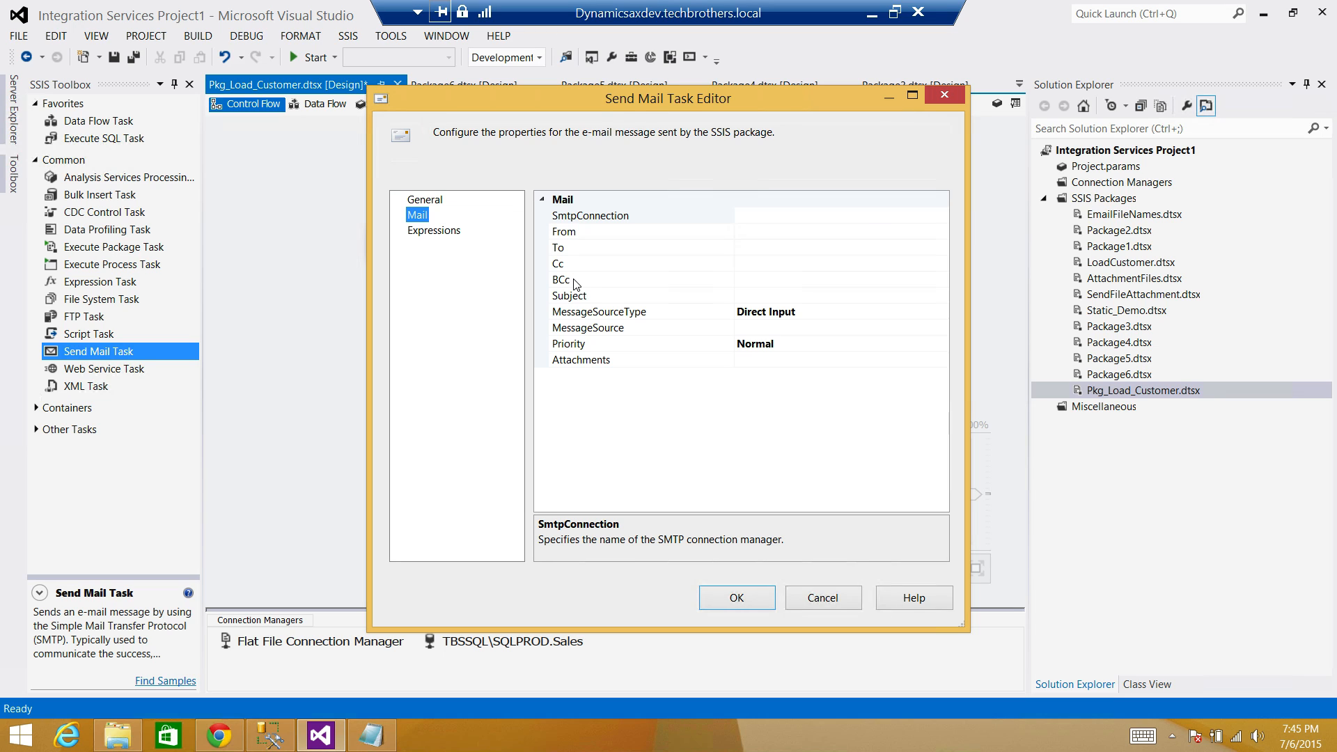
click(867, 218)
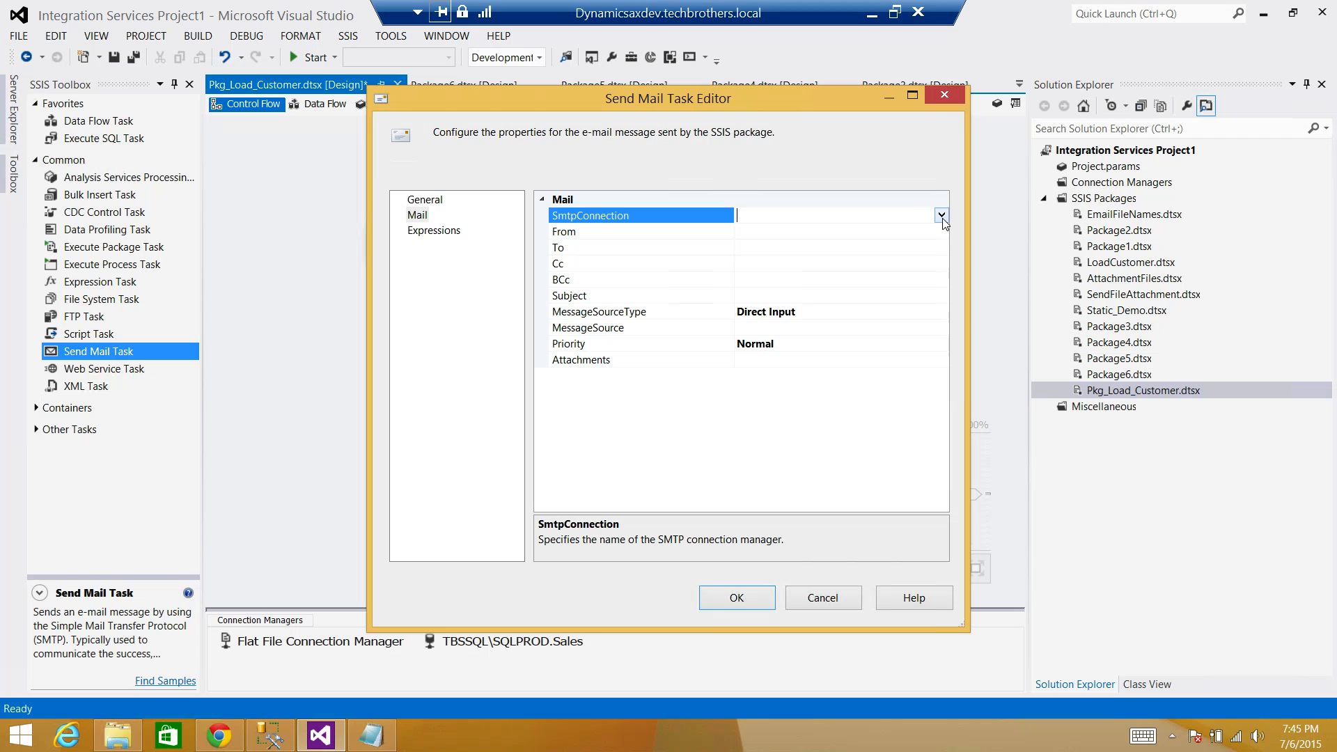
click(941, 215)
click(804, 233)
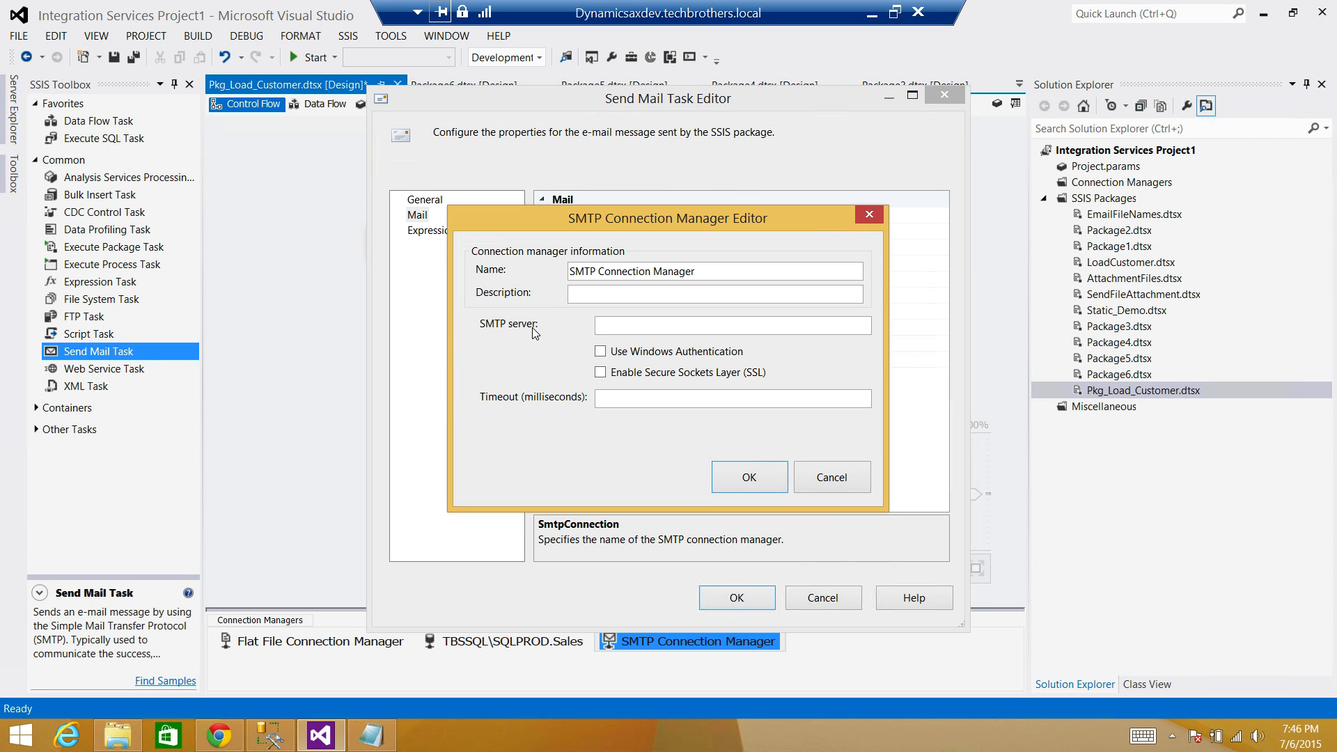
click(600, 351)
click(627, 322)
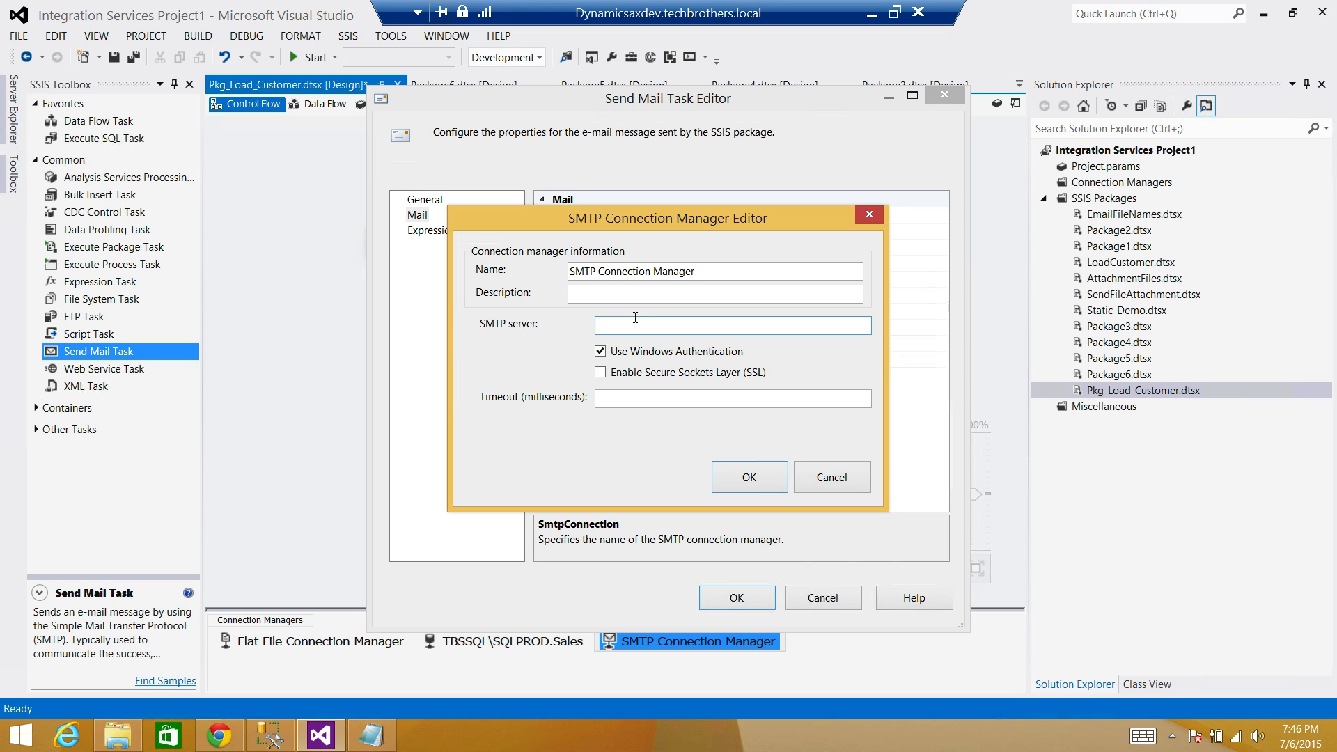
text(TBSCli)
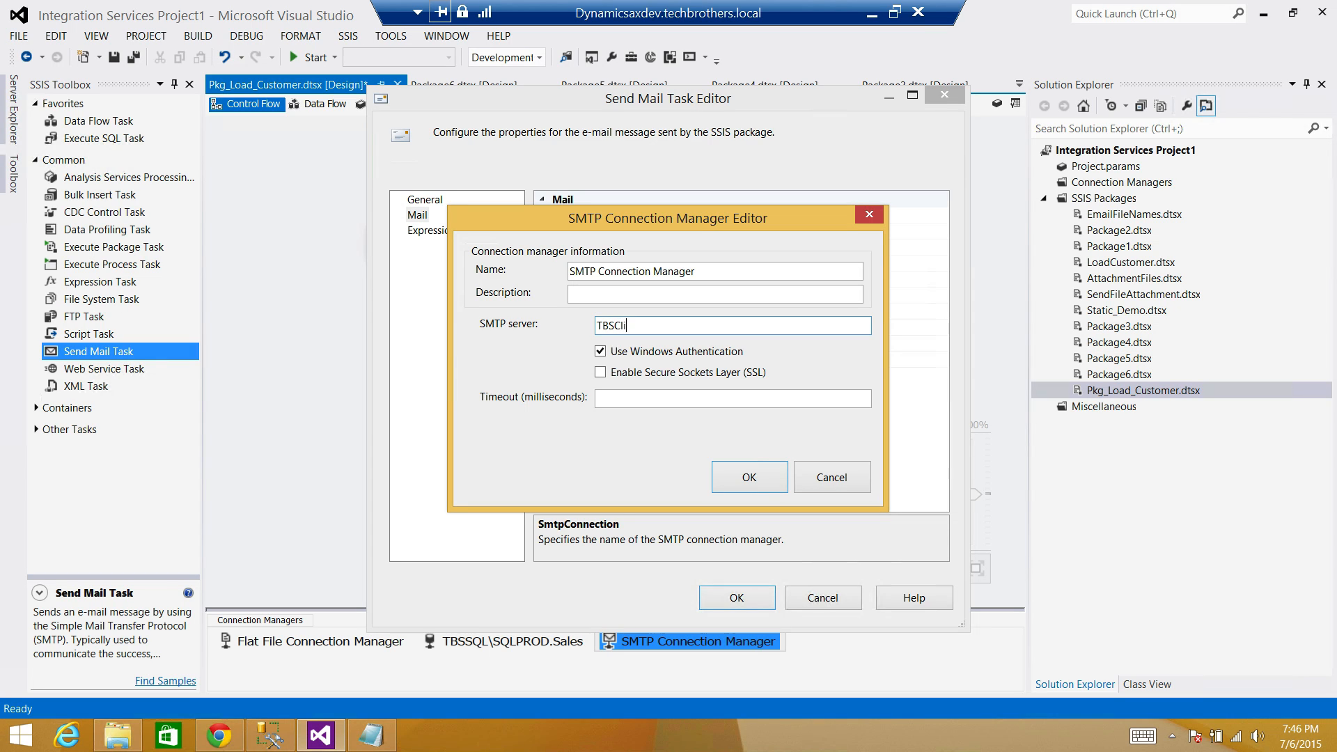
text(ent)
click(746, 466)
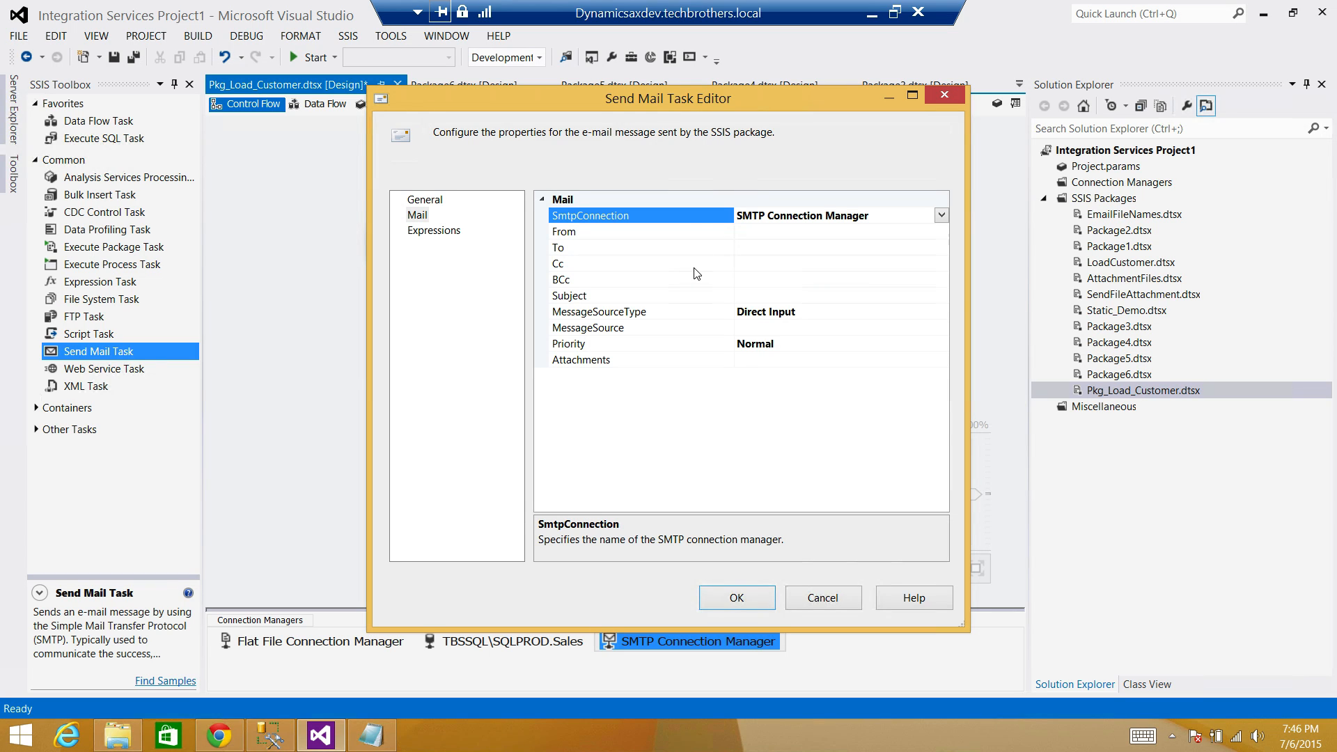
click(451, 232)
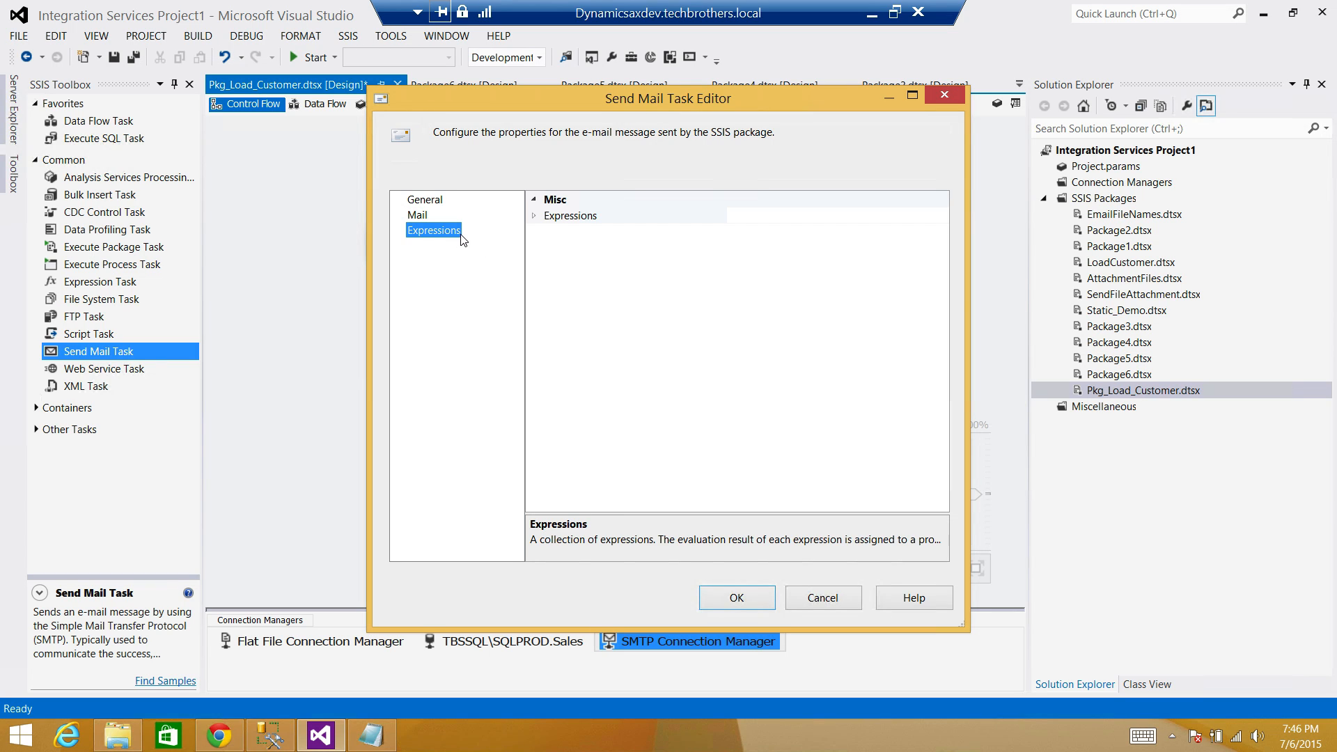
Add a FromLine property expression set to the $Package::EmailFrom parameter.
click(538, 217)
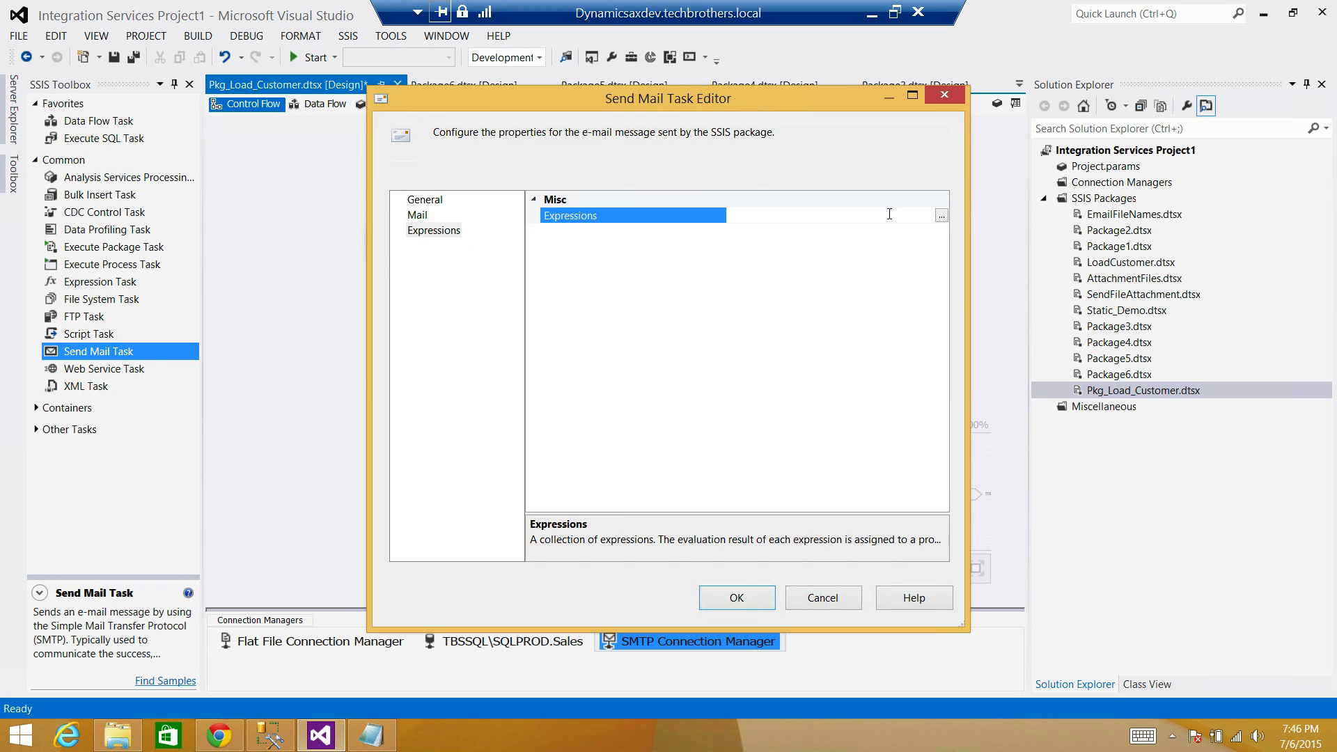
click(942, 216)
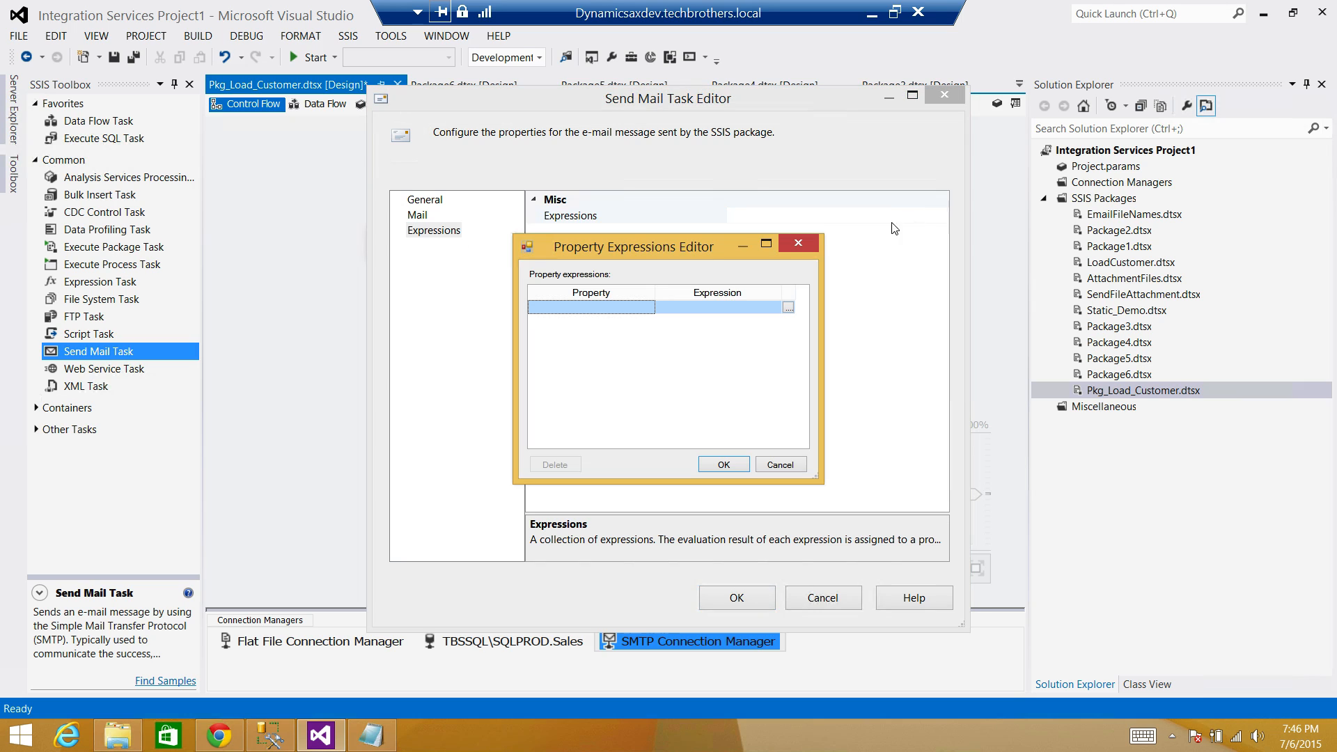
click(646, 308)
click(648, 308)
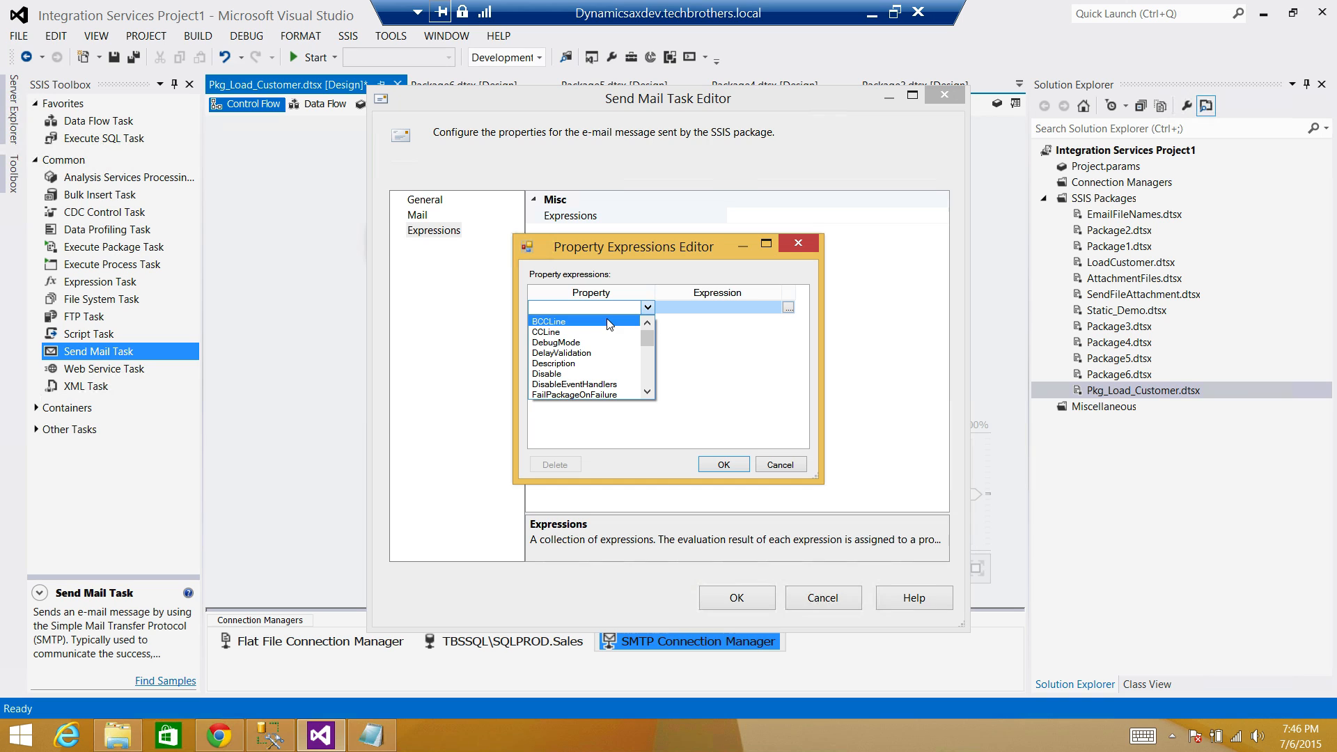
key(f)
key(Down)
key(Down)
key(Down)
key(Down)
key(Down)
key(Down)
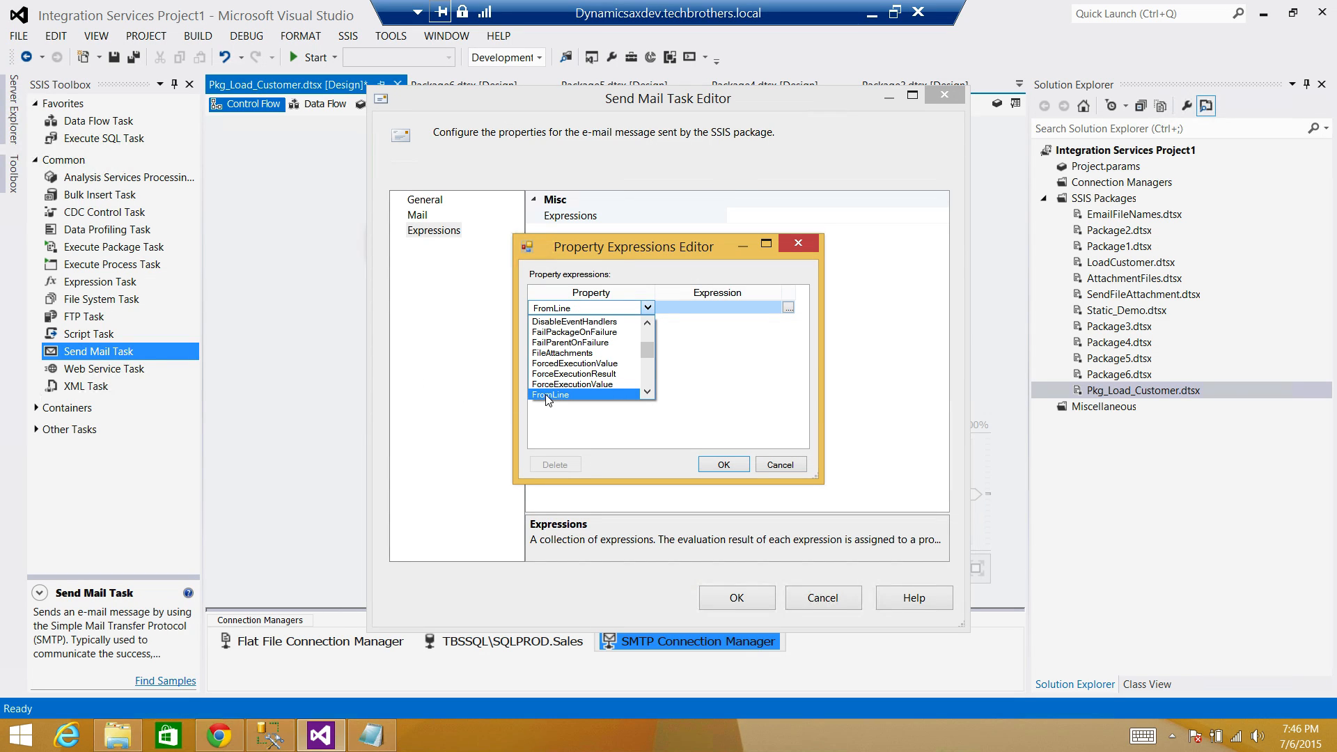
click(545, 394)
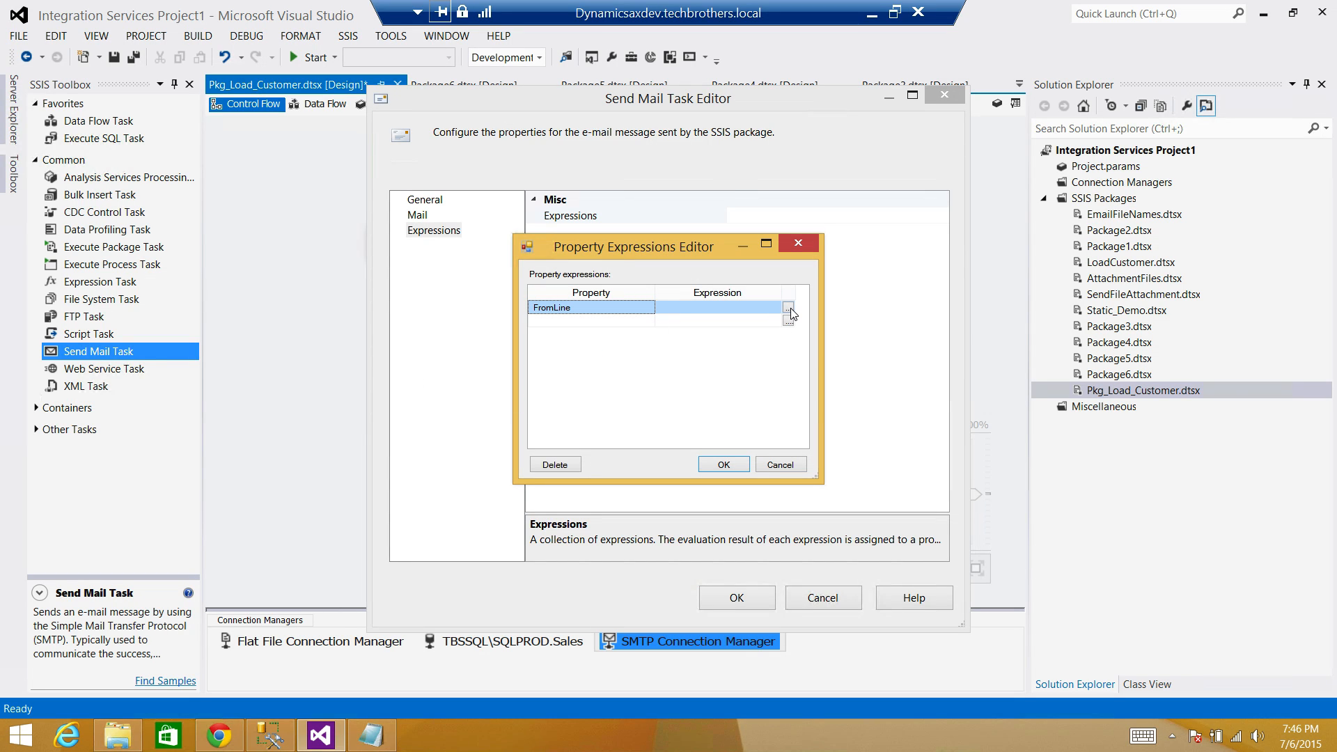
click(788, 308)
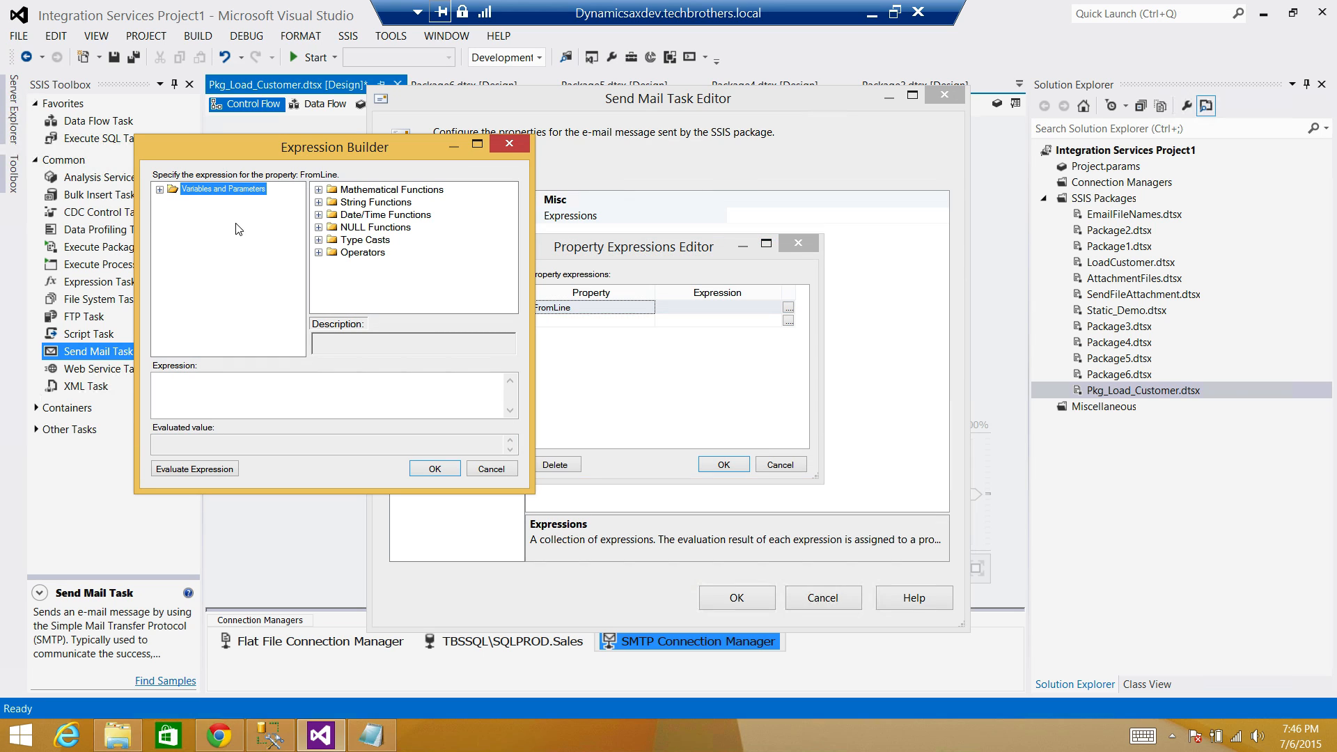
key(Right)
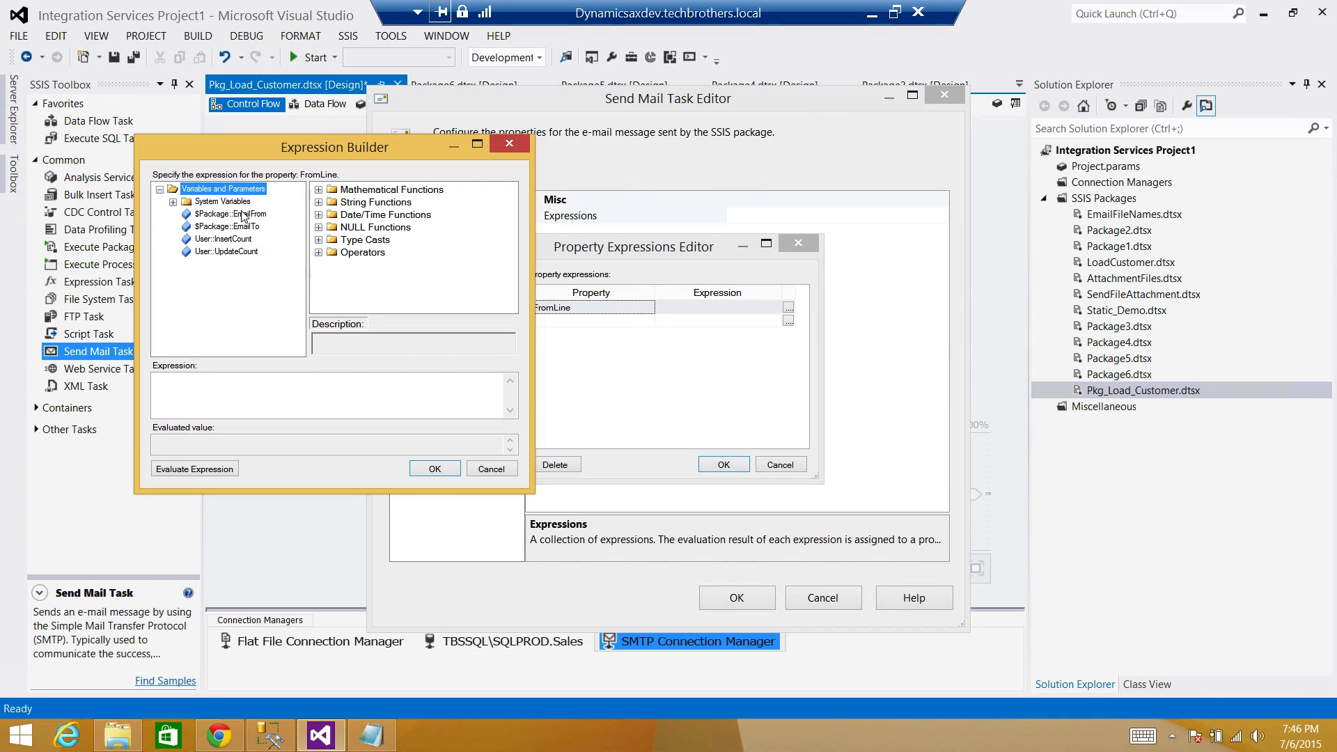
drag(243, 217, 286, 406)
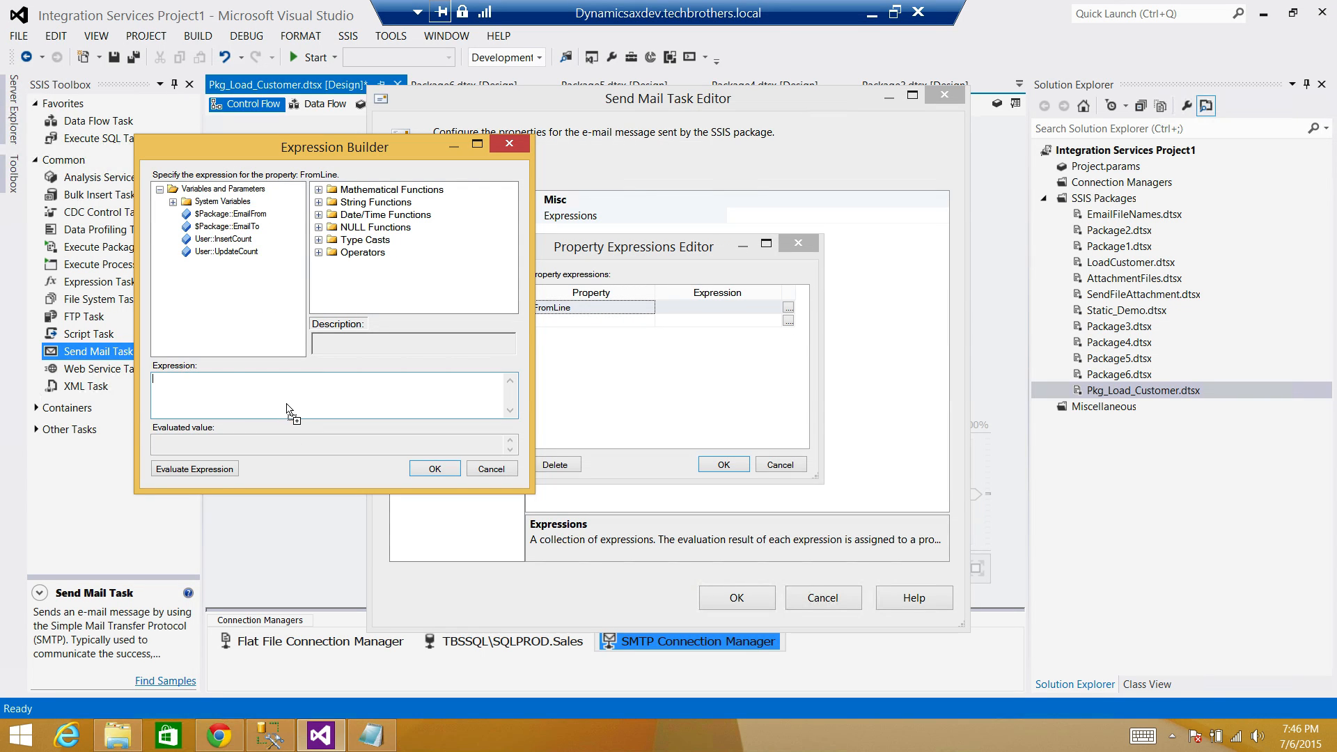
click(222, 468)
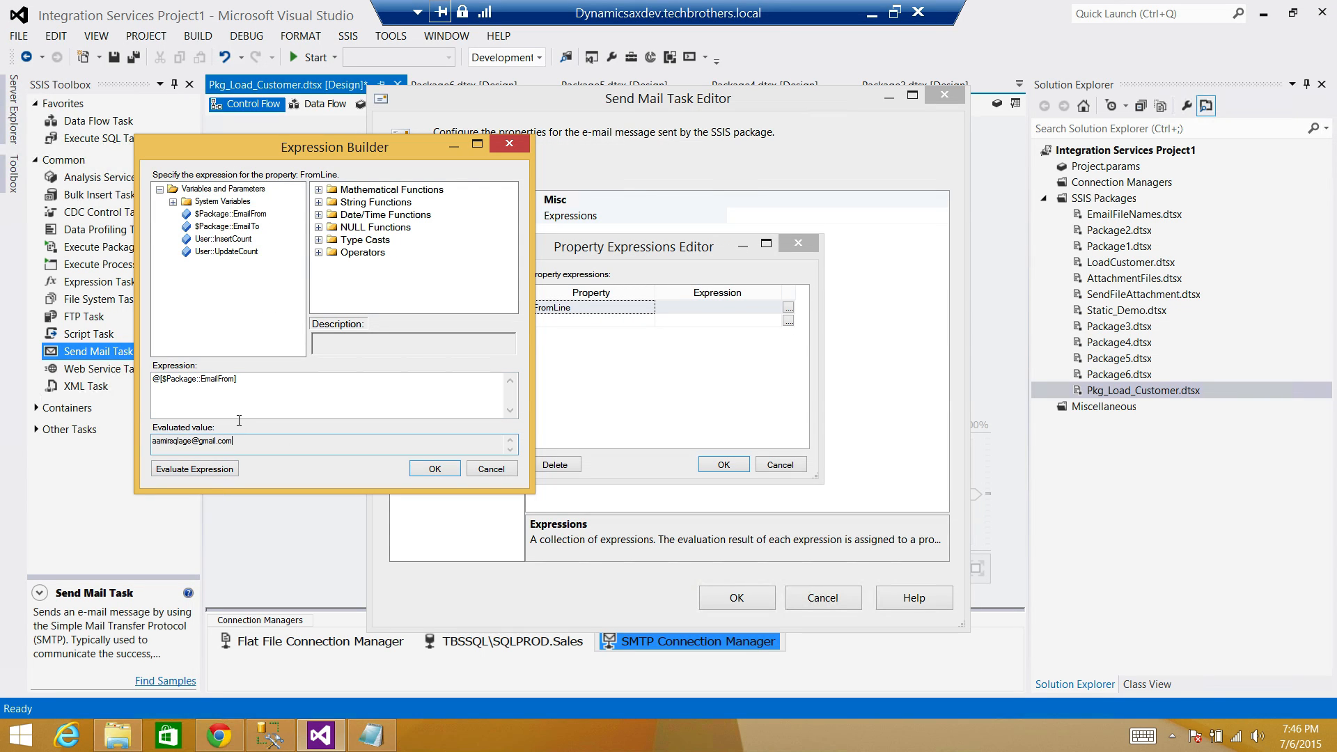
click(441, 471)
Add a ToLine property expression set to the $Package::EmailTo parameter.
click(630, 321)
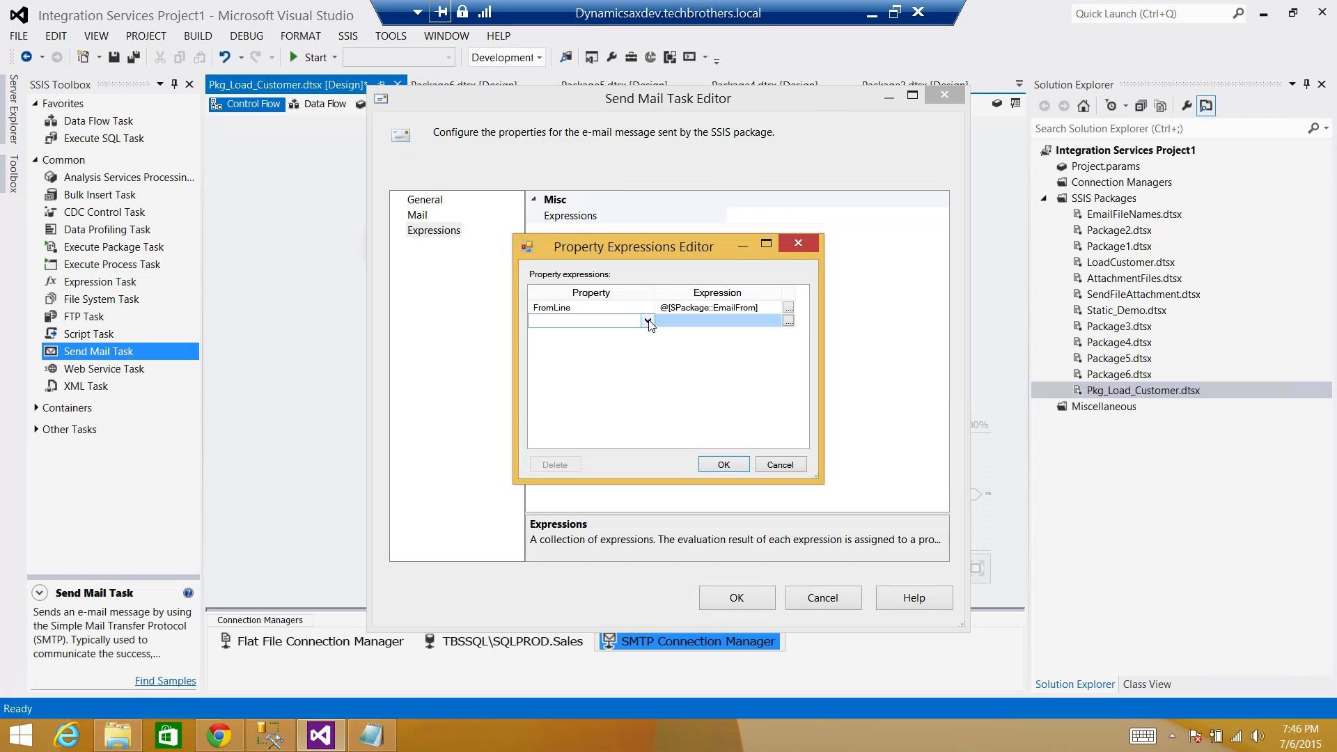
click(648, 321)
key(t)
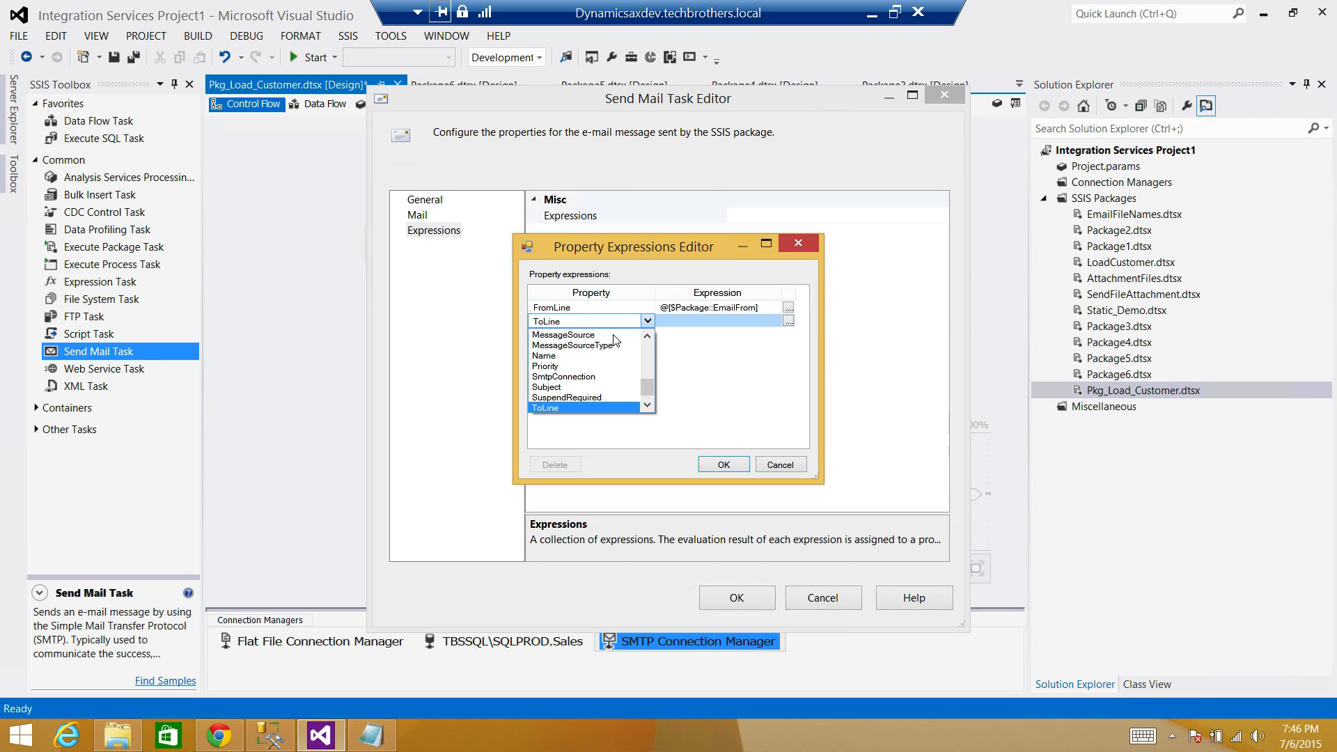
click(579, 404)
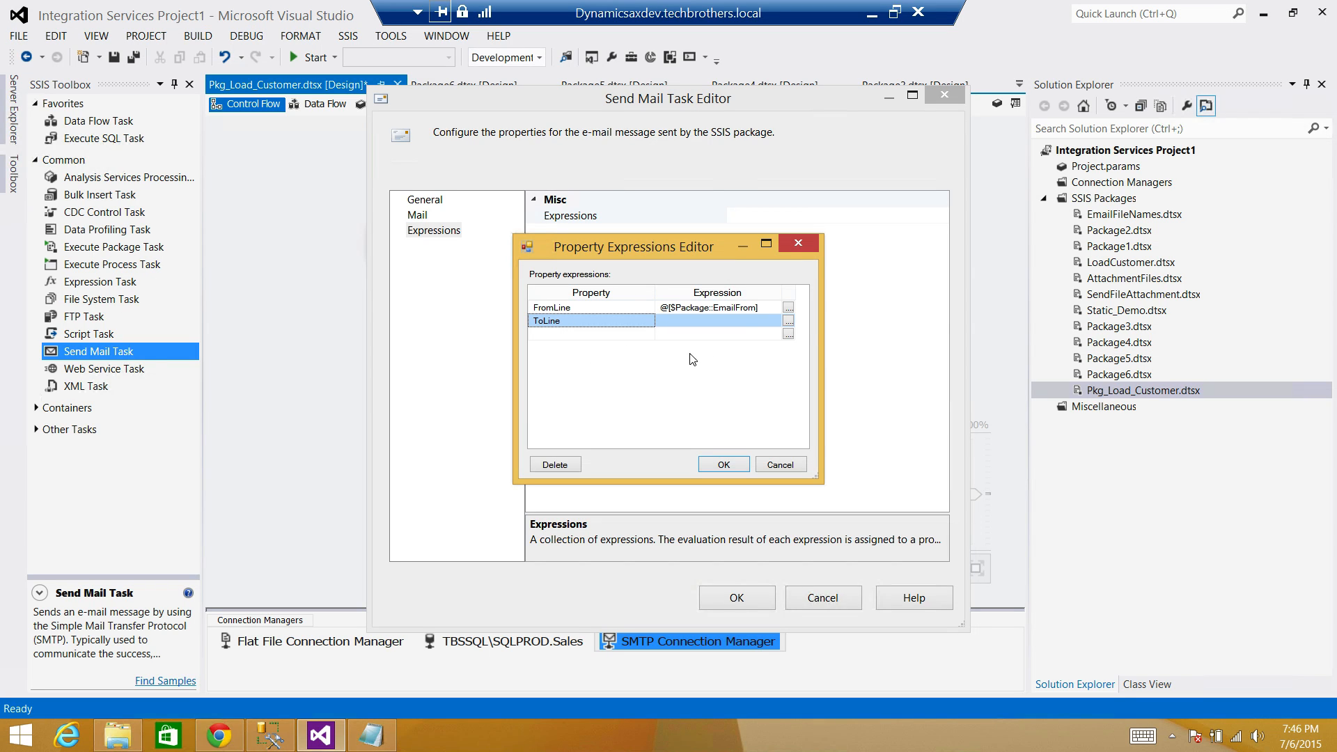
click(788, 322)
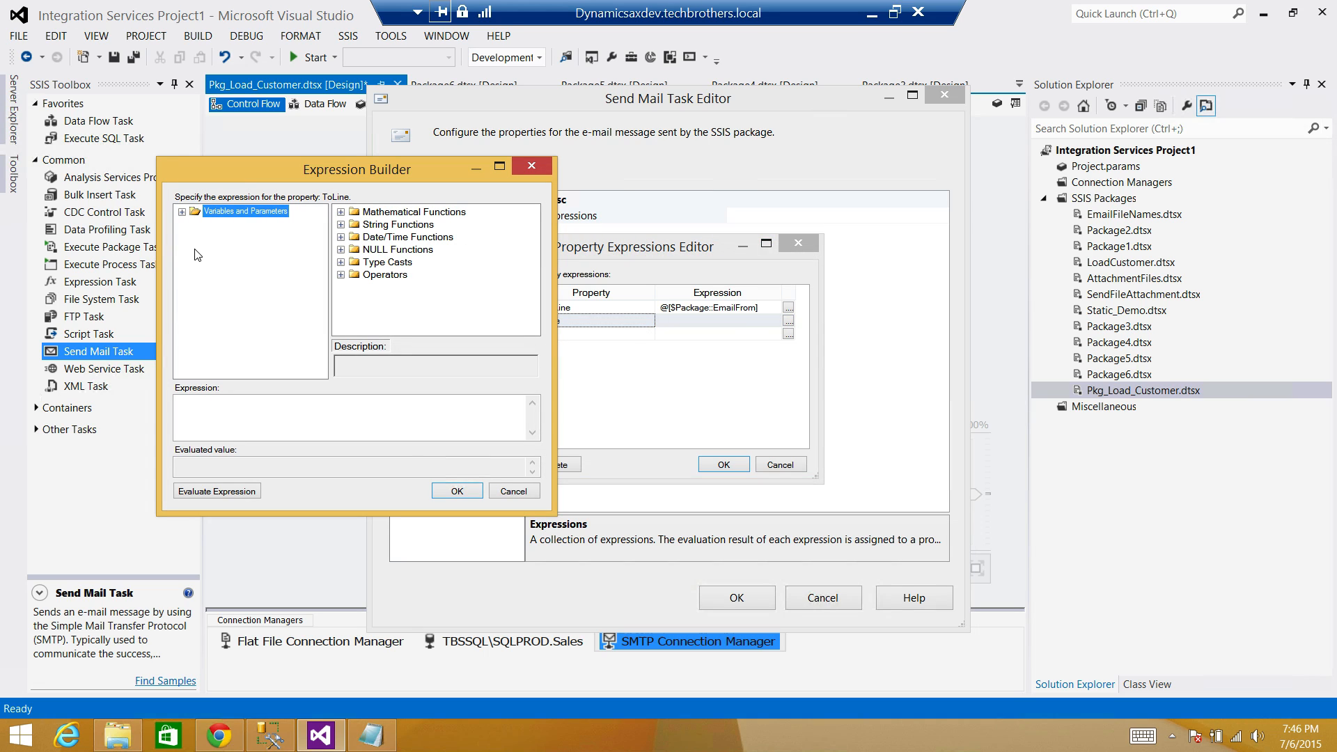
click(182, 211)
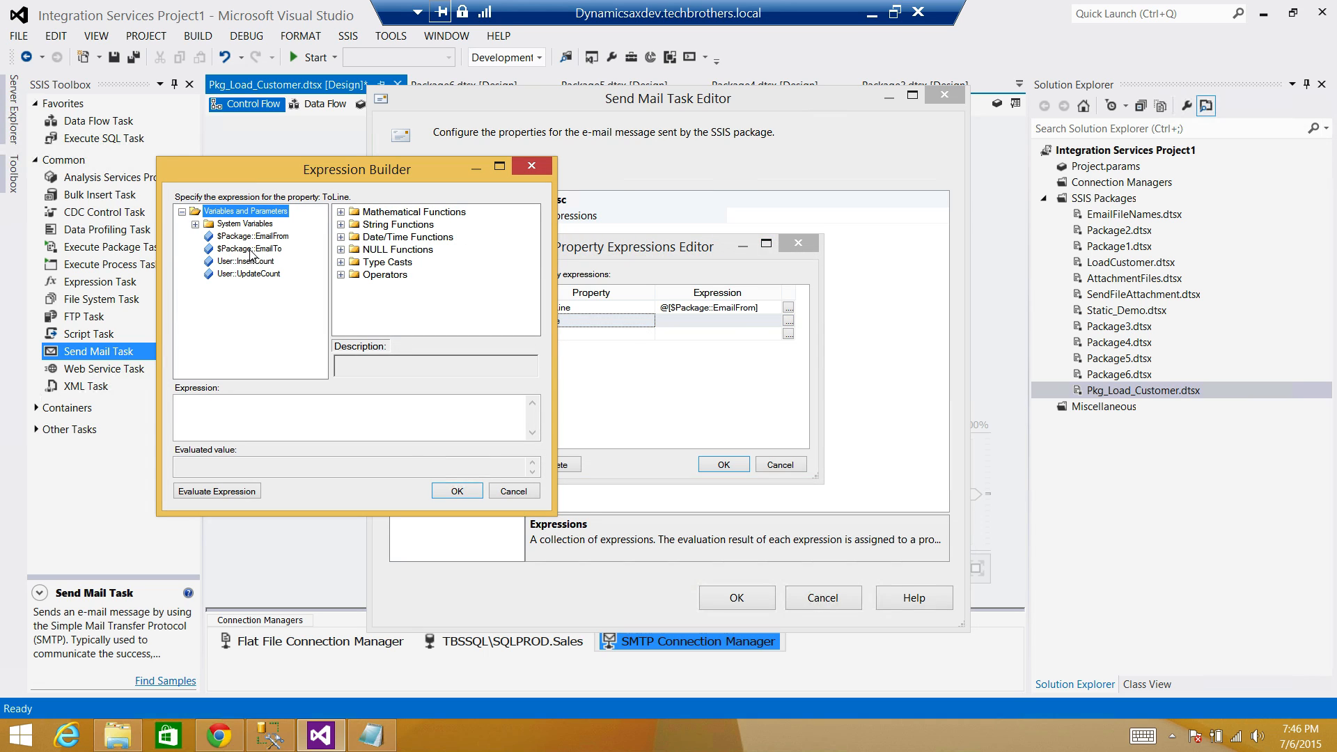
drag(249, 248, 282, 415)
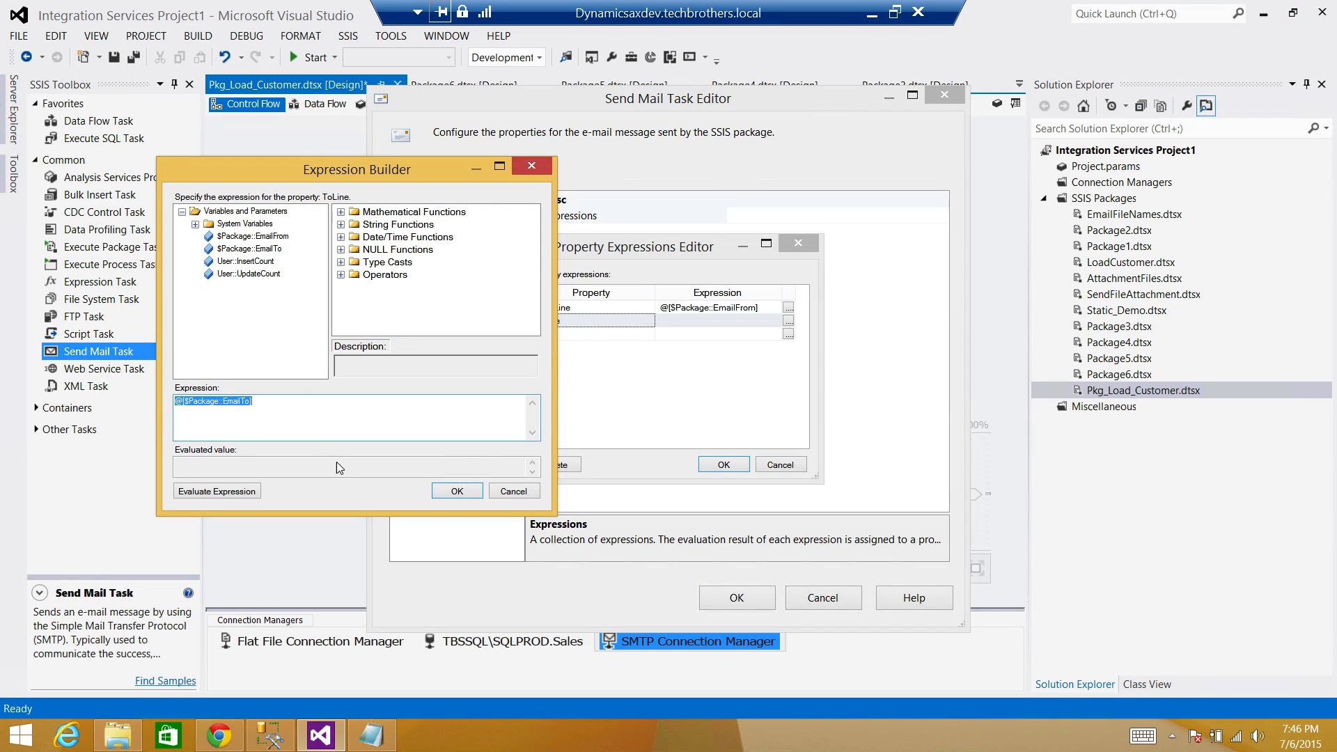
click(462, 482)
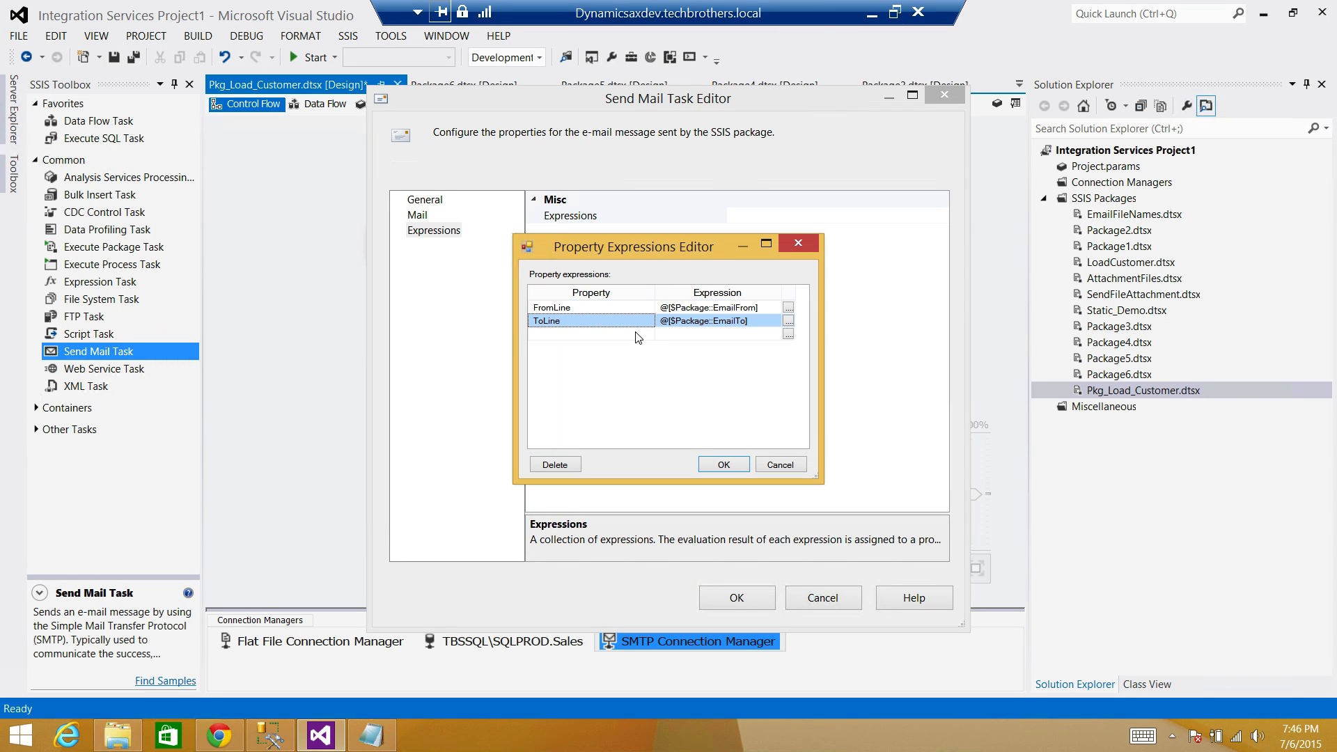
click(647, 335)
click(647, 335)
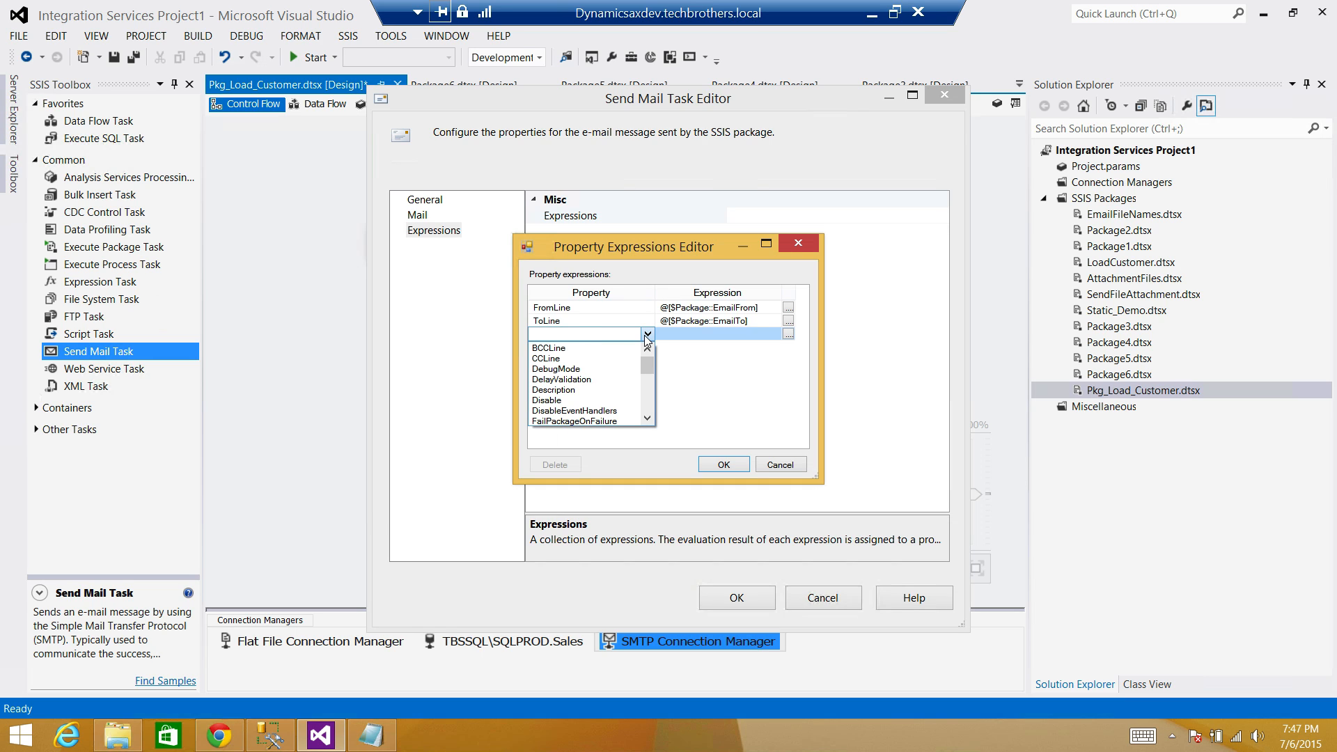
Choose Subject and build its expression as "Check the Summary for " + @[System::PackageName].
scroll(599, 390, down, 5)
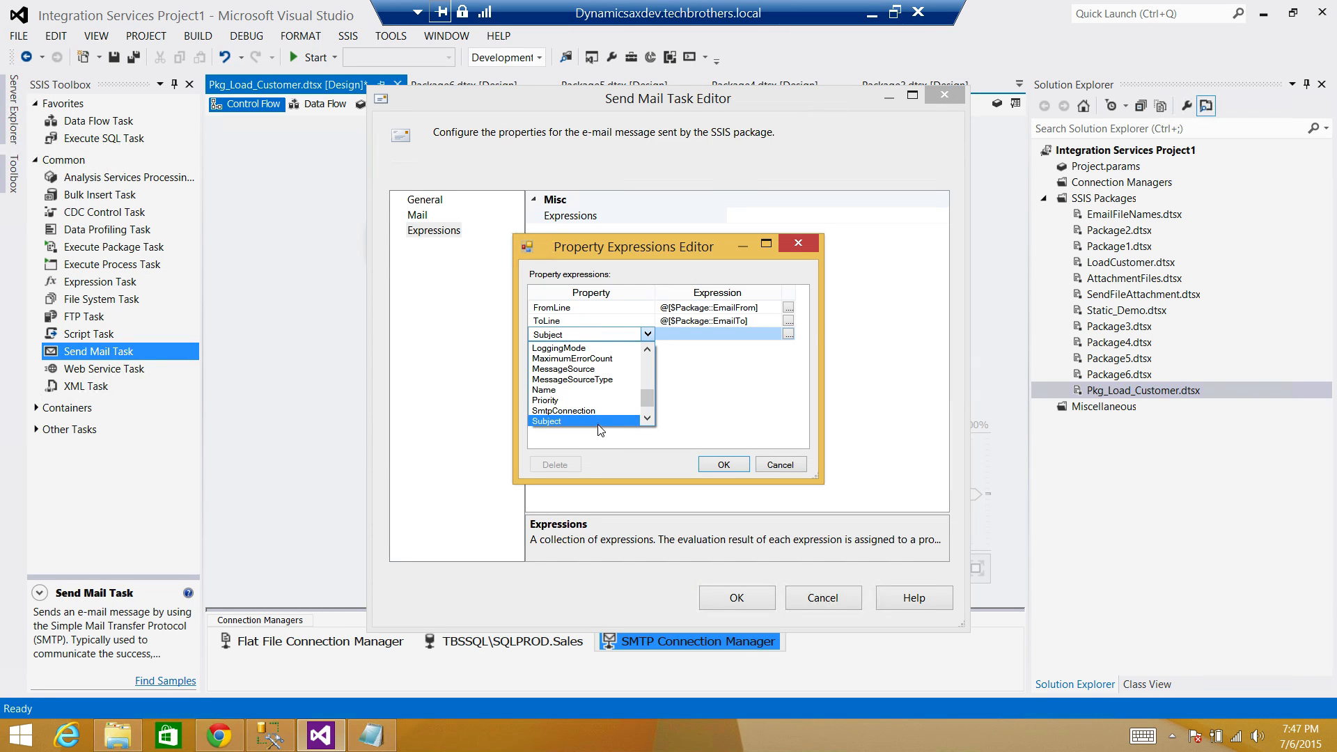
click(597, 421)
click(787, 335)
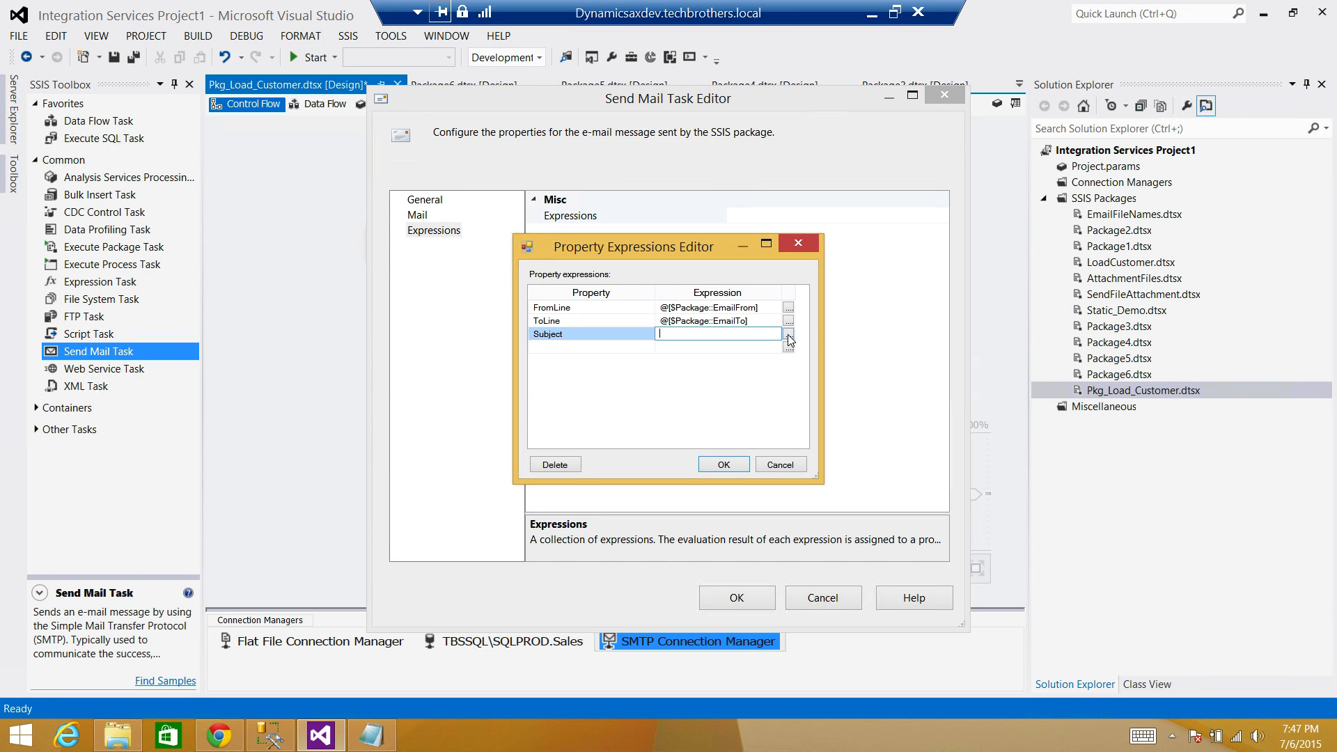
click(48, 78)
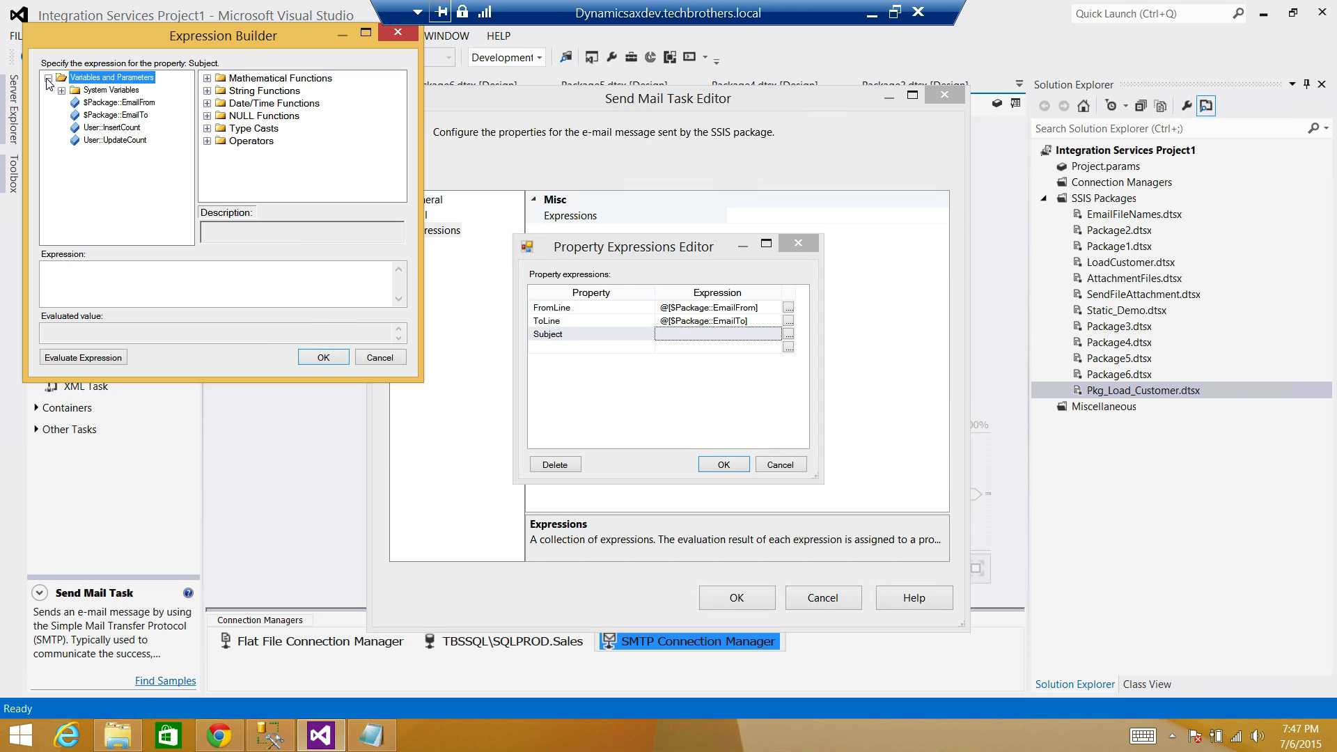
click(115, 285)
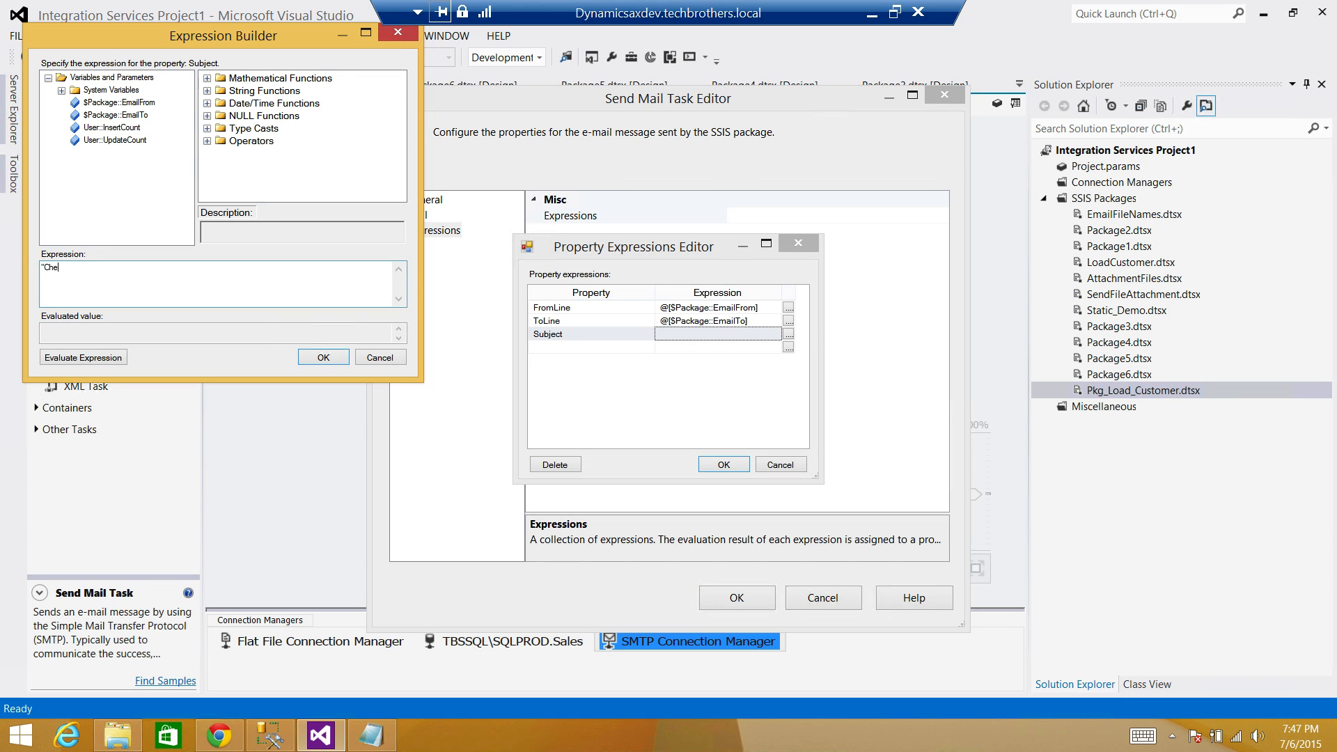
text(ummary for)
text(+)
click(62, 89)
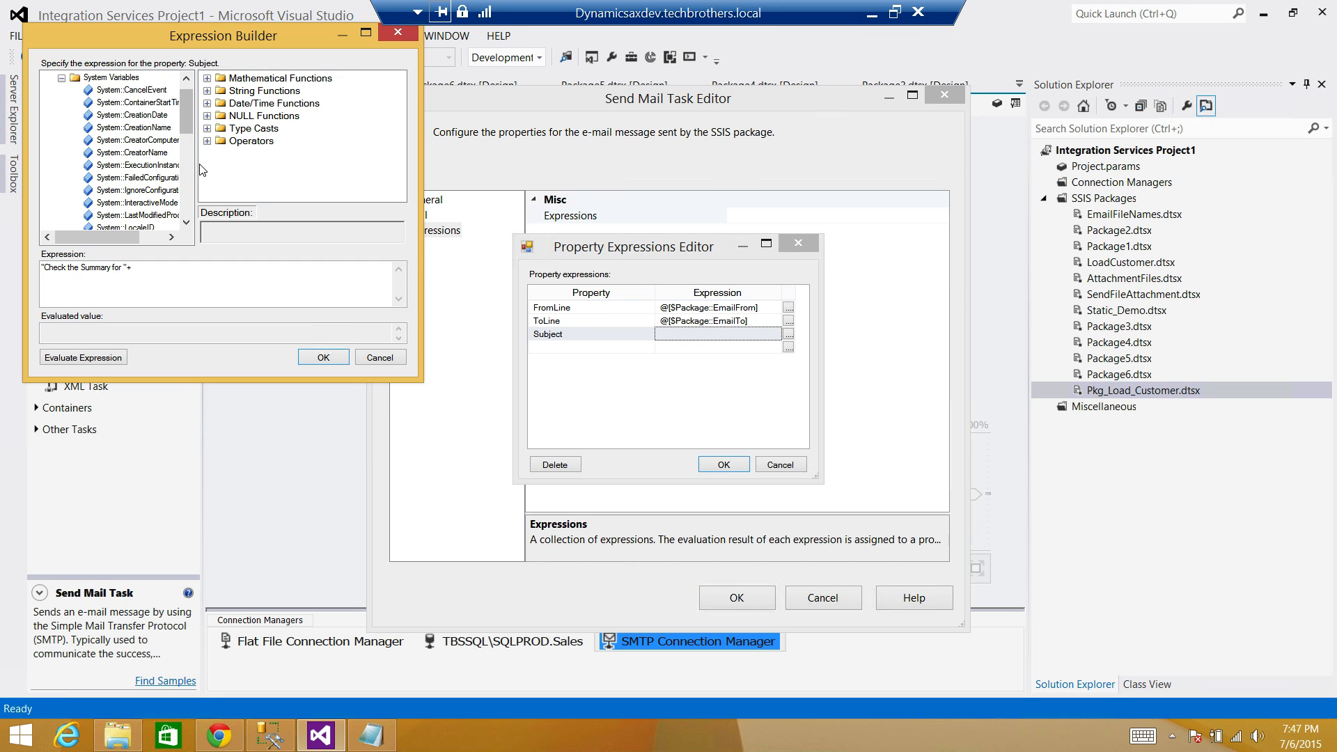
drag(195, 154, 297, 155)
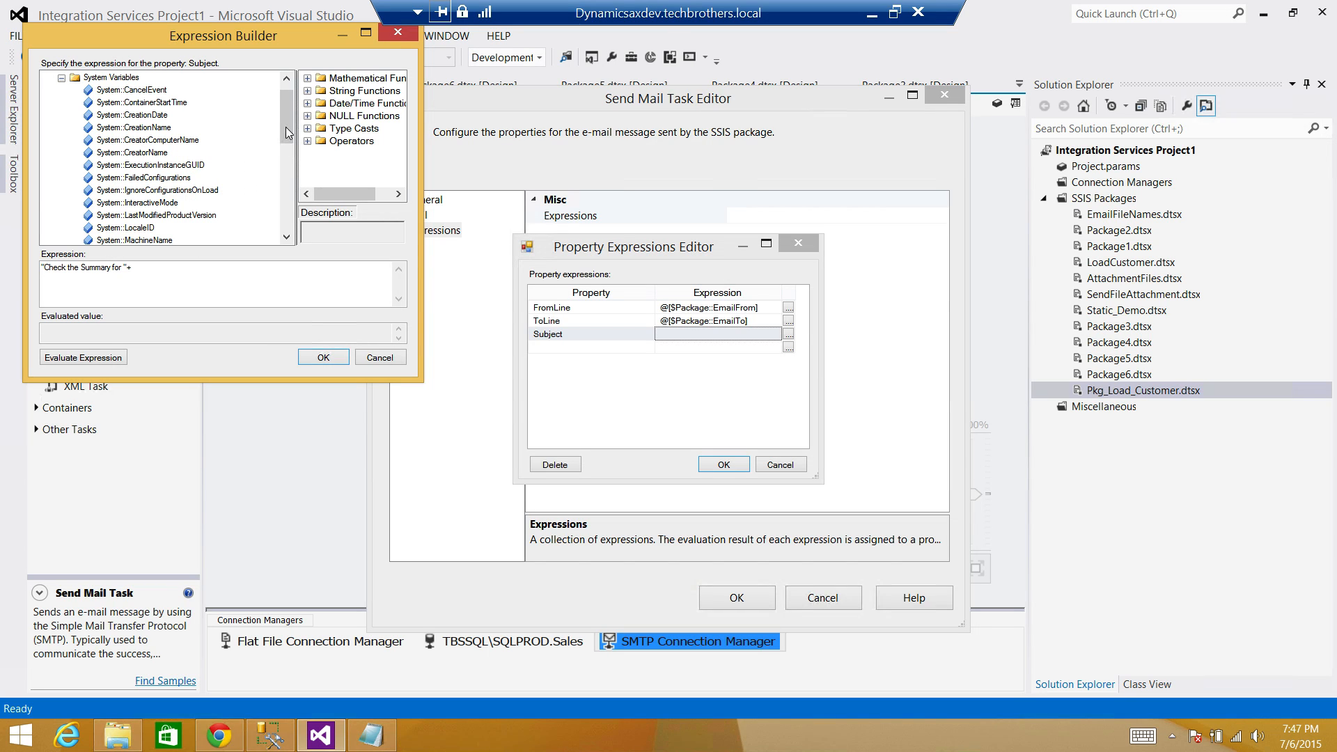
drag(287, 111, 278, 145)
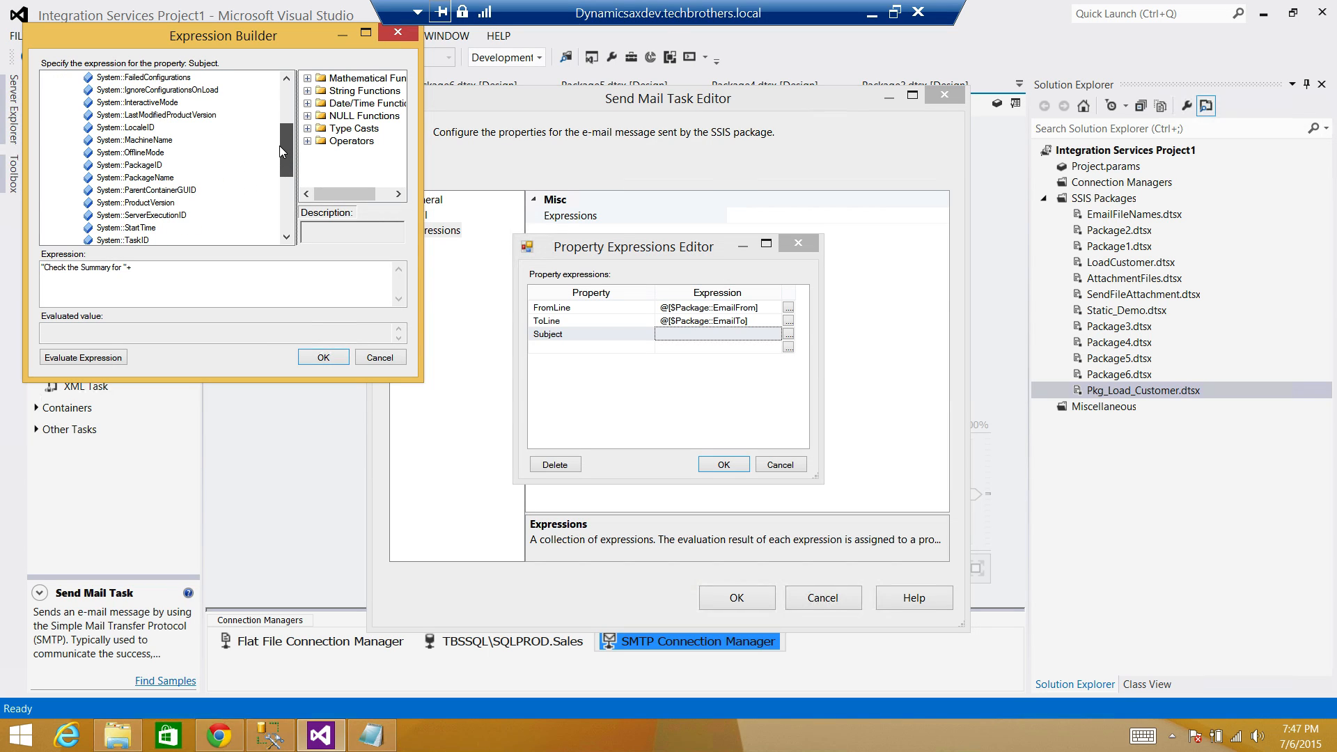
drag(151, 183, 174, 286)
click(92, 356)
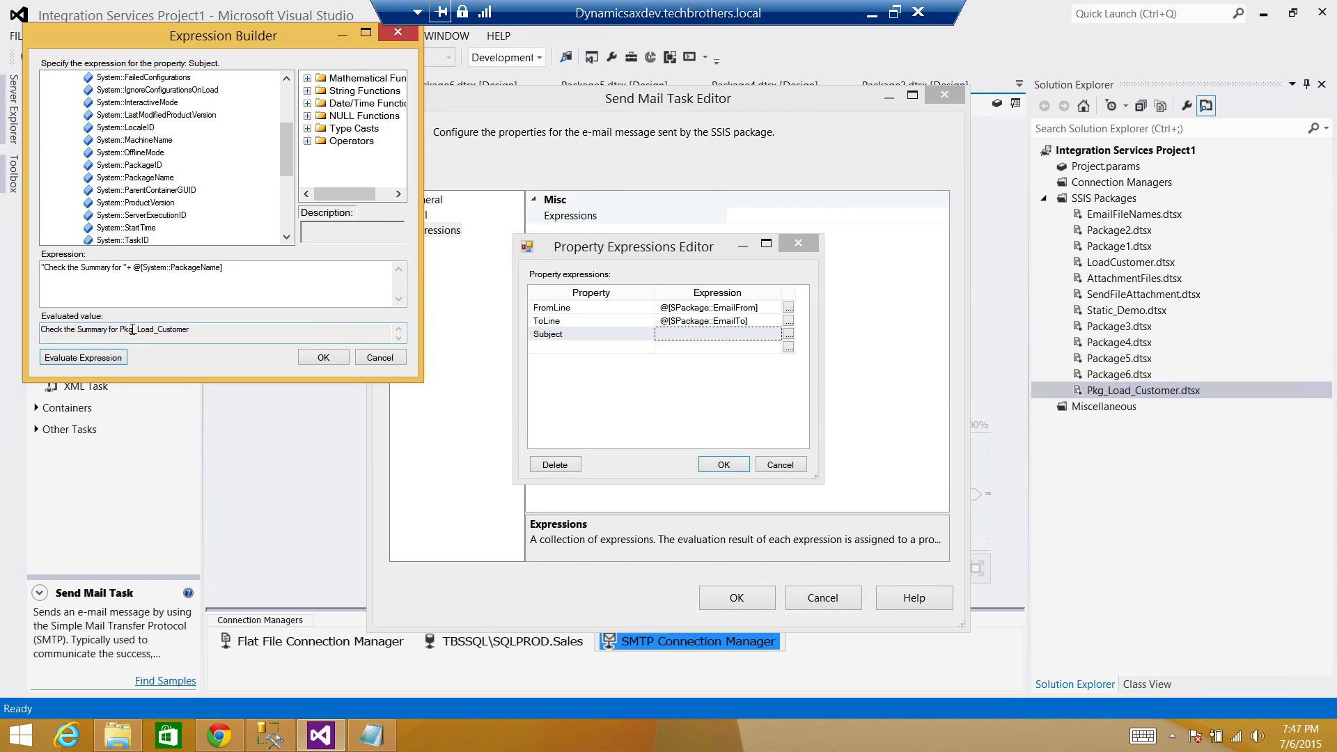
Append " Package" to the Subject expression, check its evaluated text, and accept it.
drag(198, 331, 41, 330)
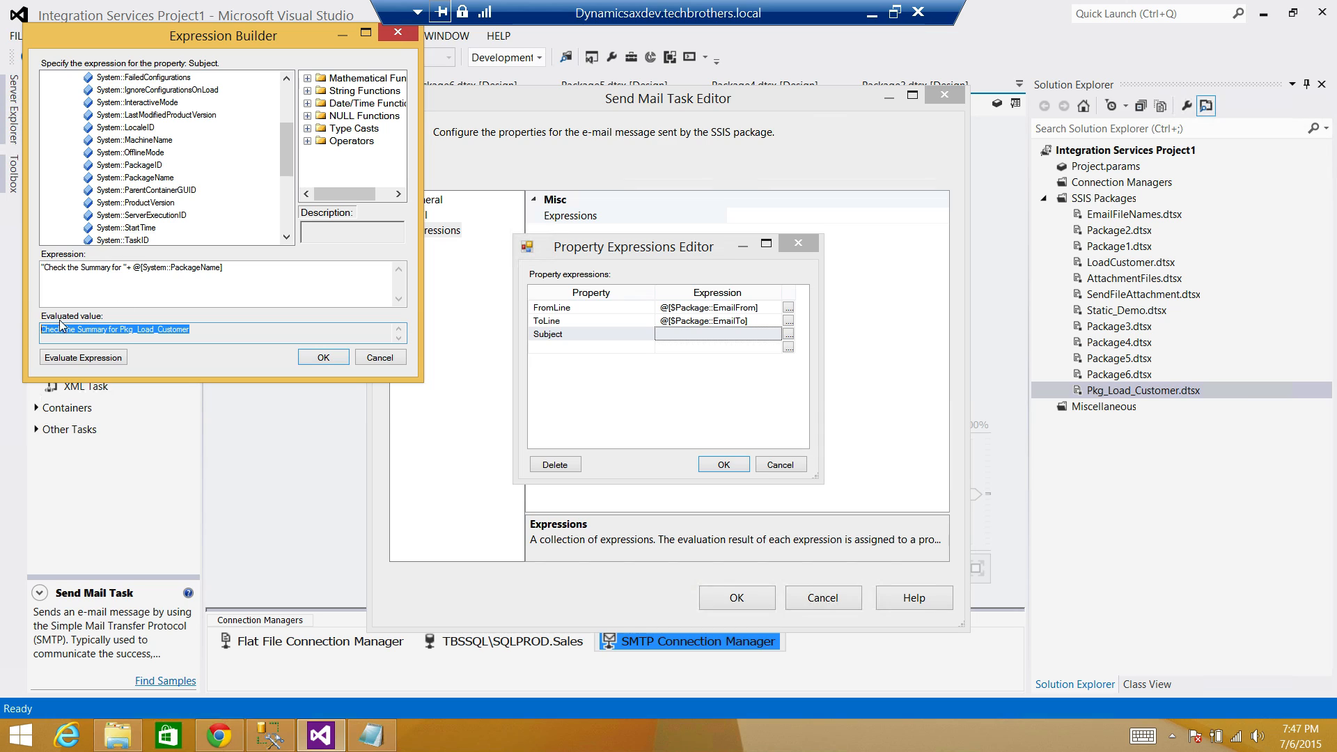
click(259, 272)
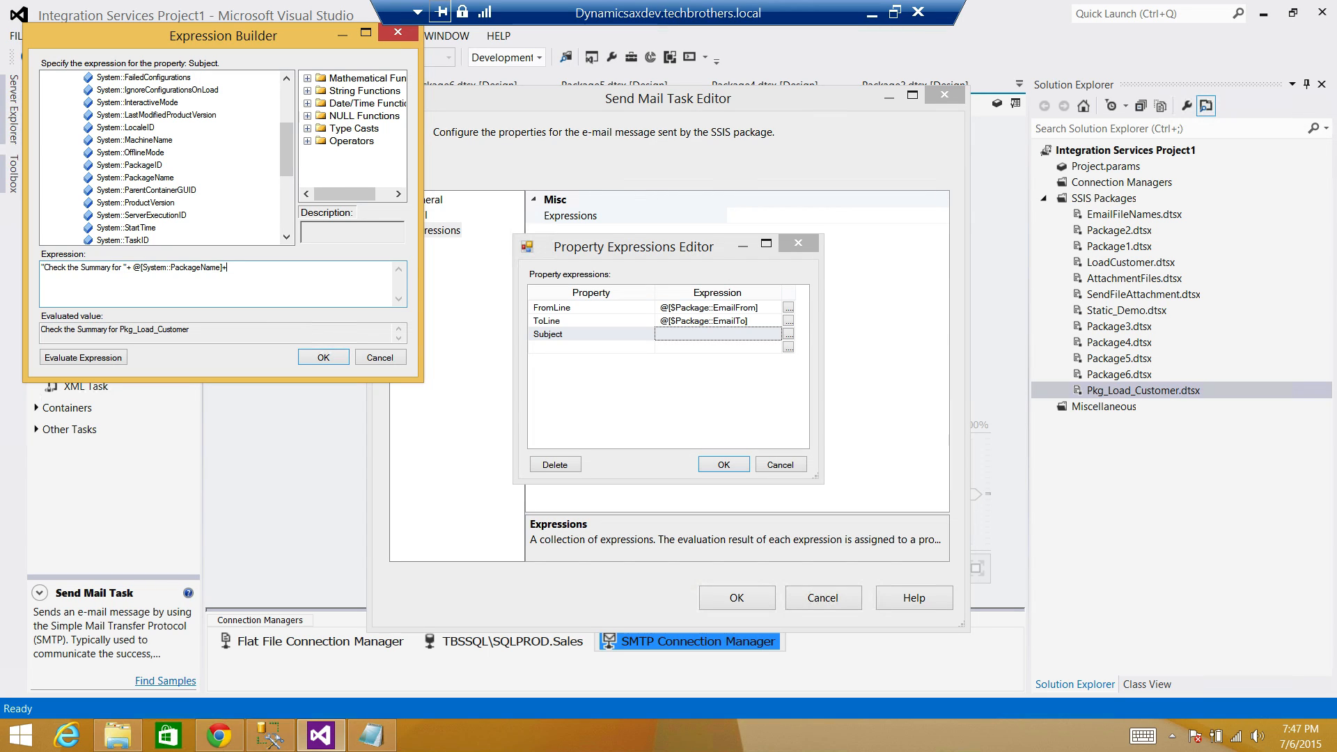
text(+" Package)
click(82, 357)
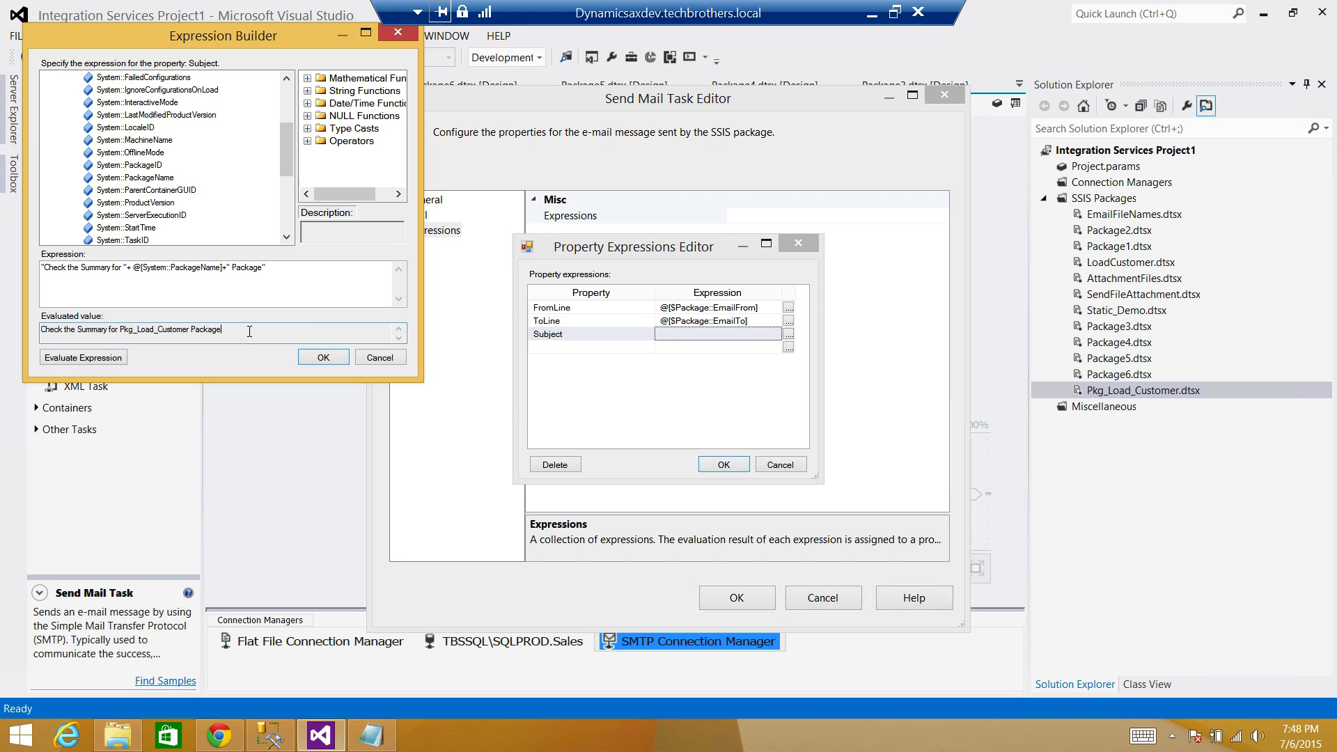
drag(220, 331, 40, 329)
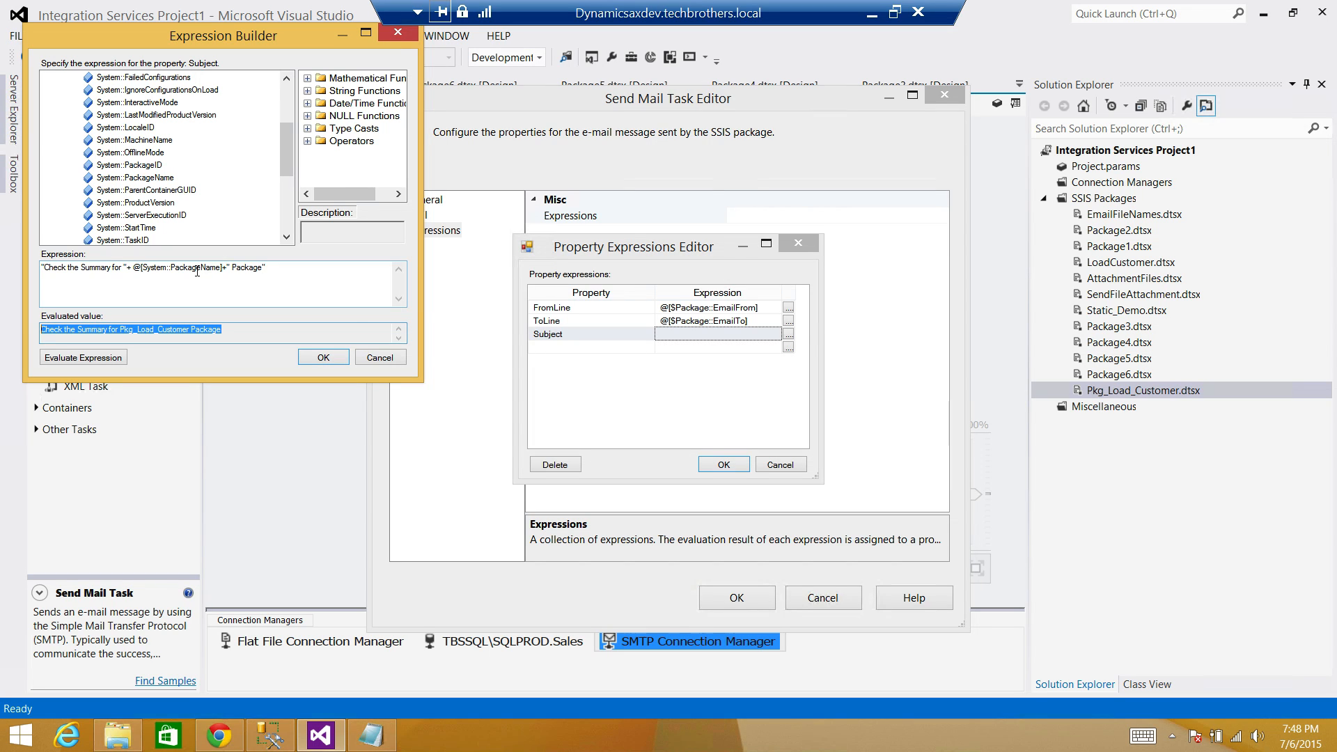
click(116, 329)
click(309, 354)
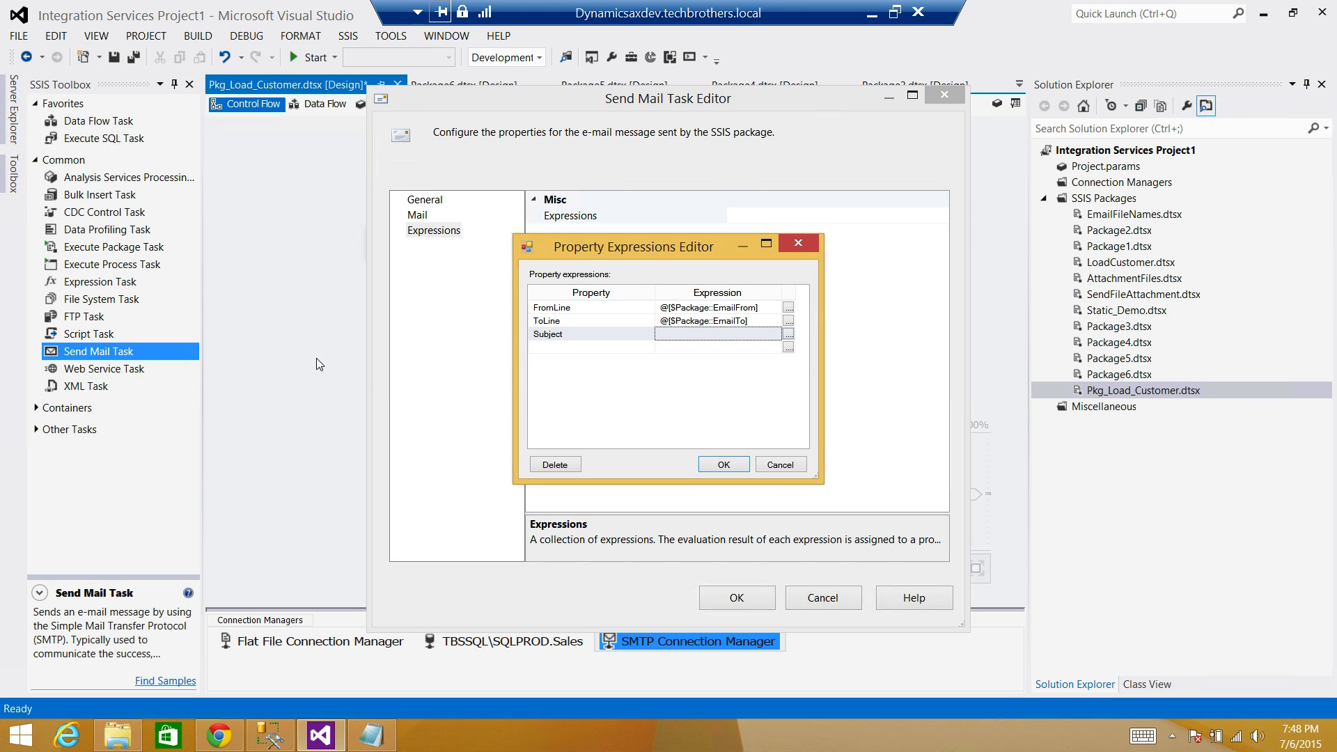
Add a MessageSource expression starting "Hi Team, Package has completed successfully, please check the load summary below".
click(639, 348)
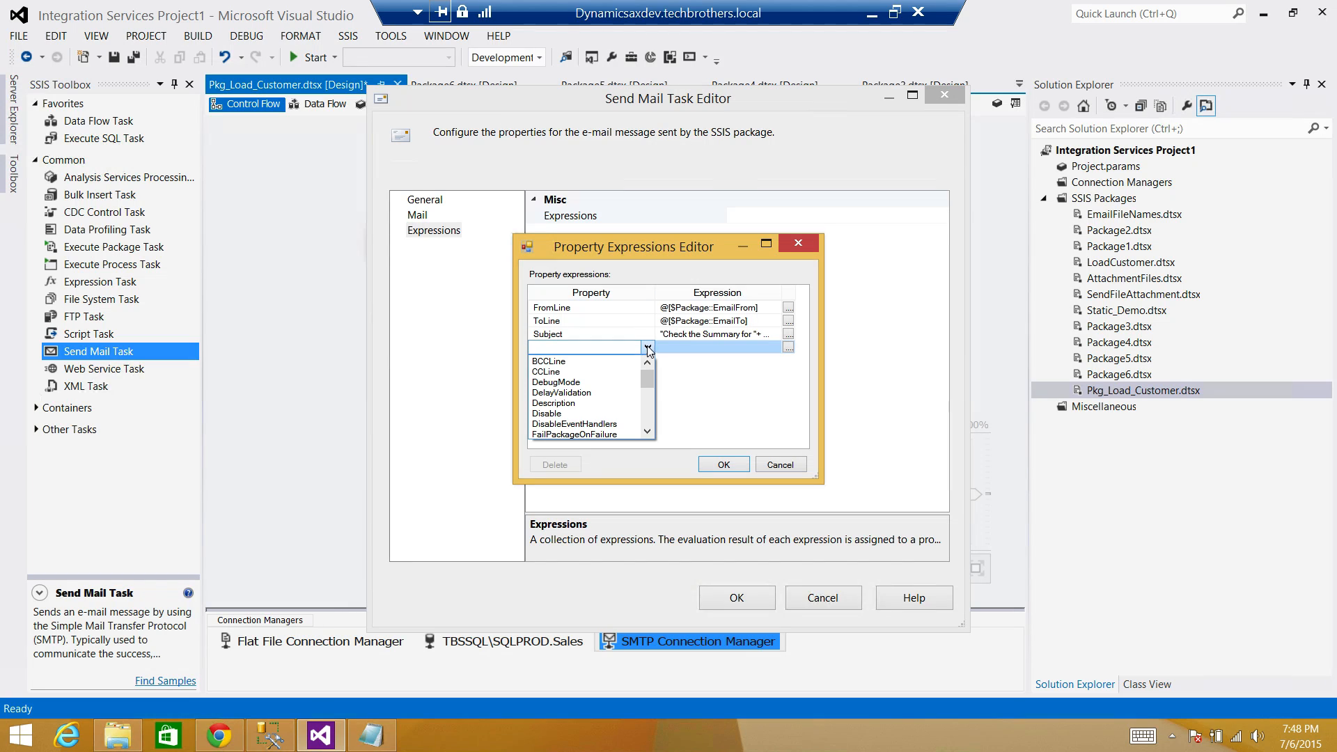
click(648, 347)
text(me)
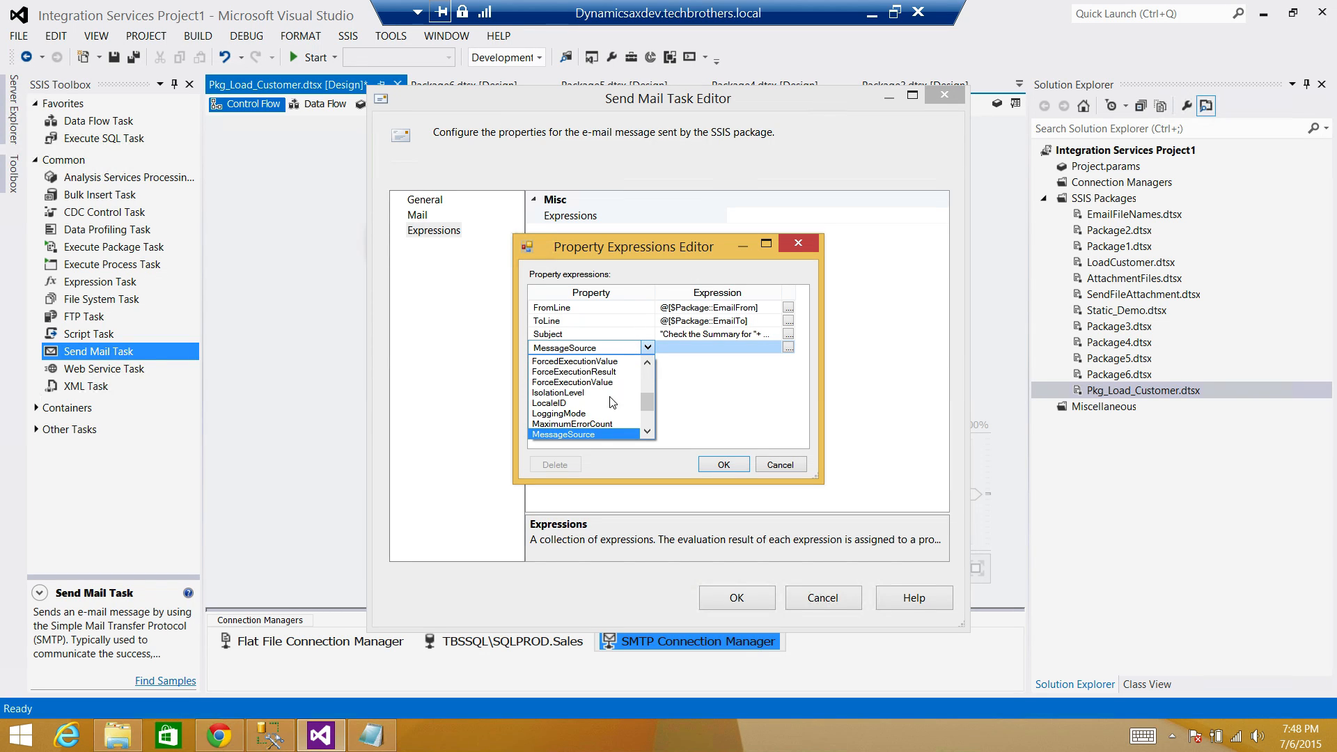
click(599, 433)
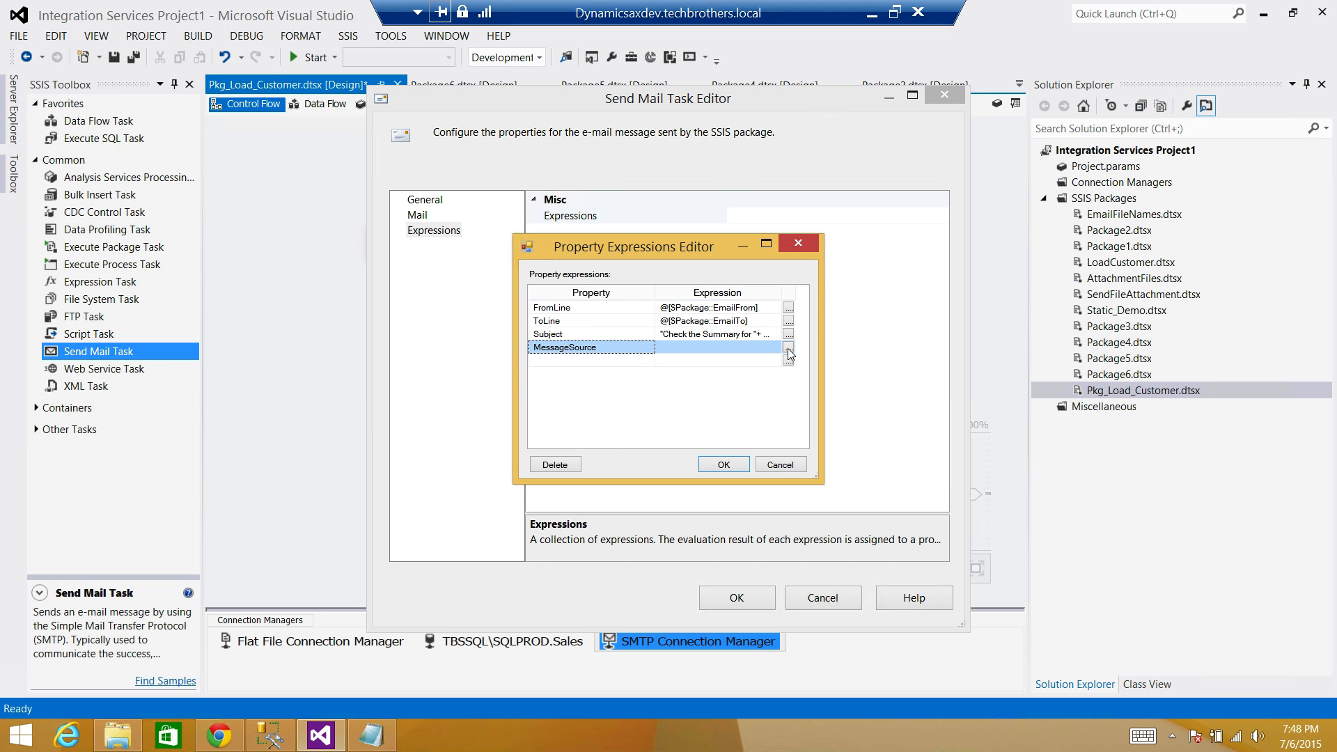
click(789, 347)
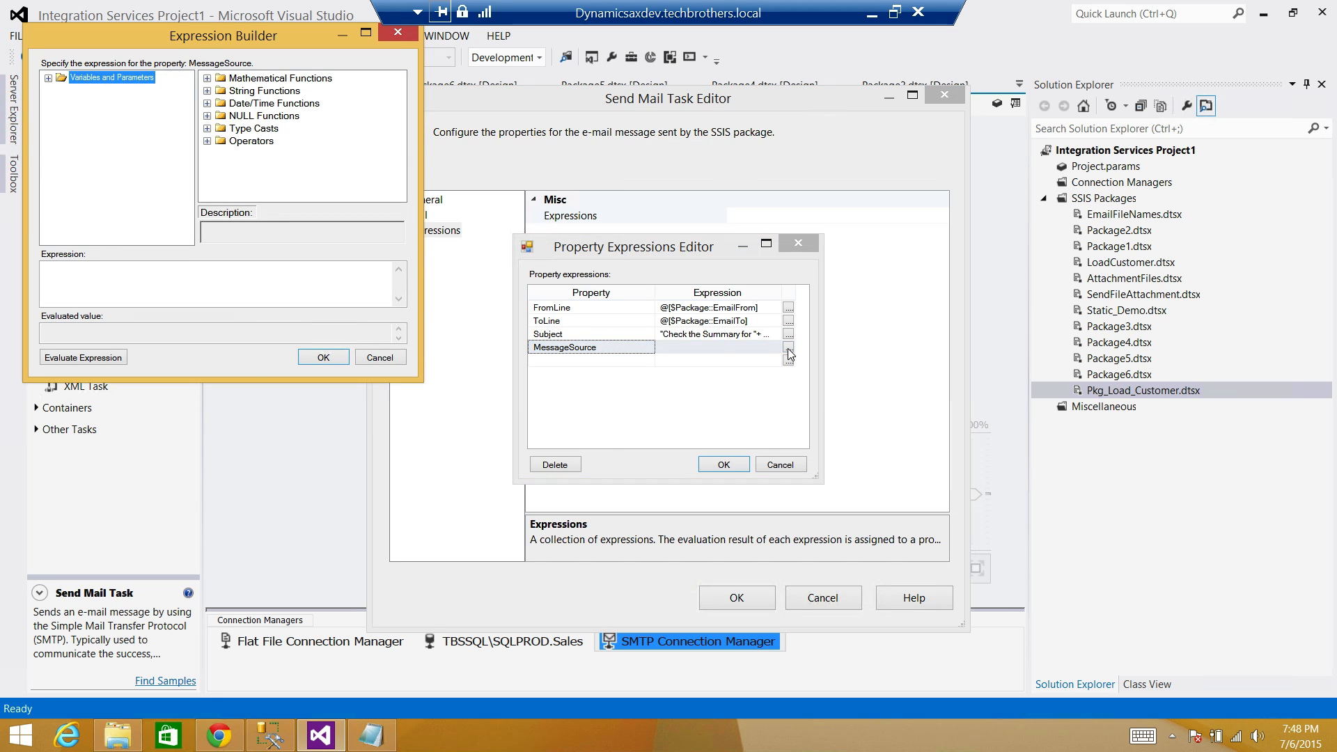
click(136, 269)
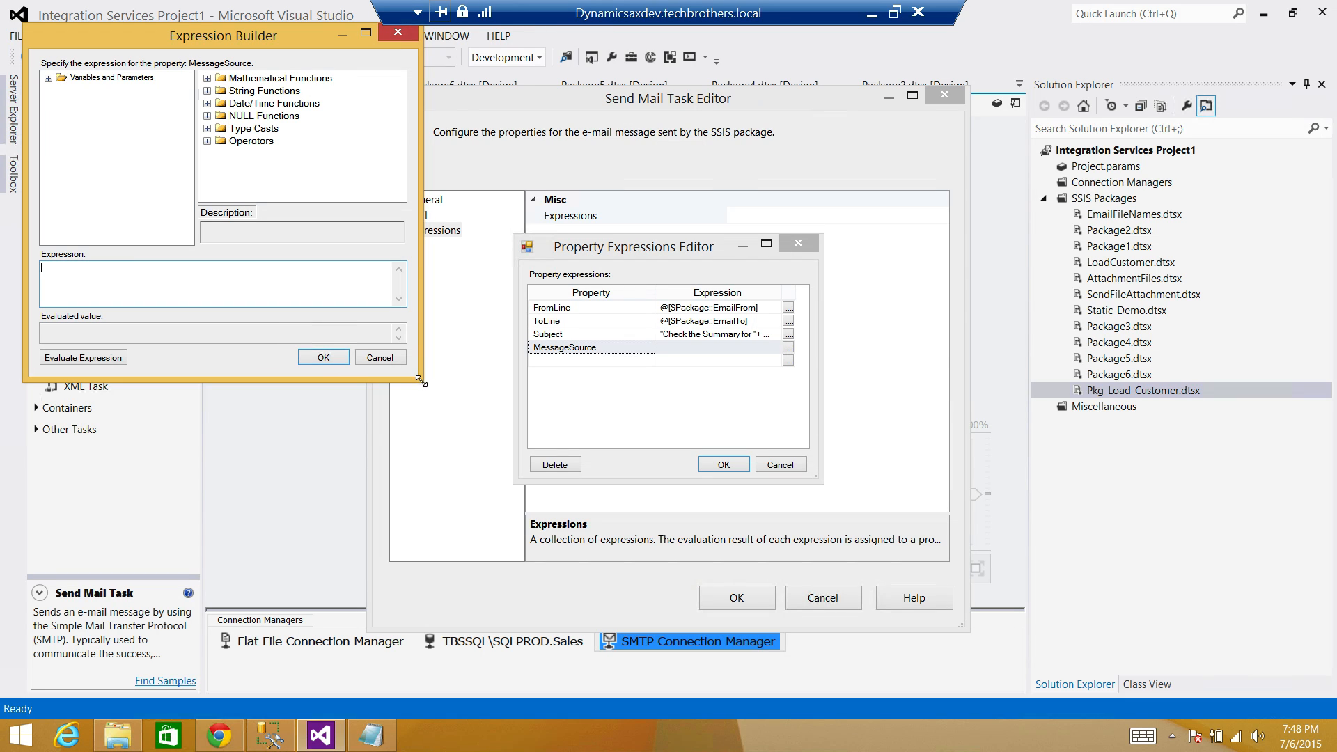
drag(420, 379, 553, 516)
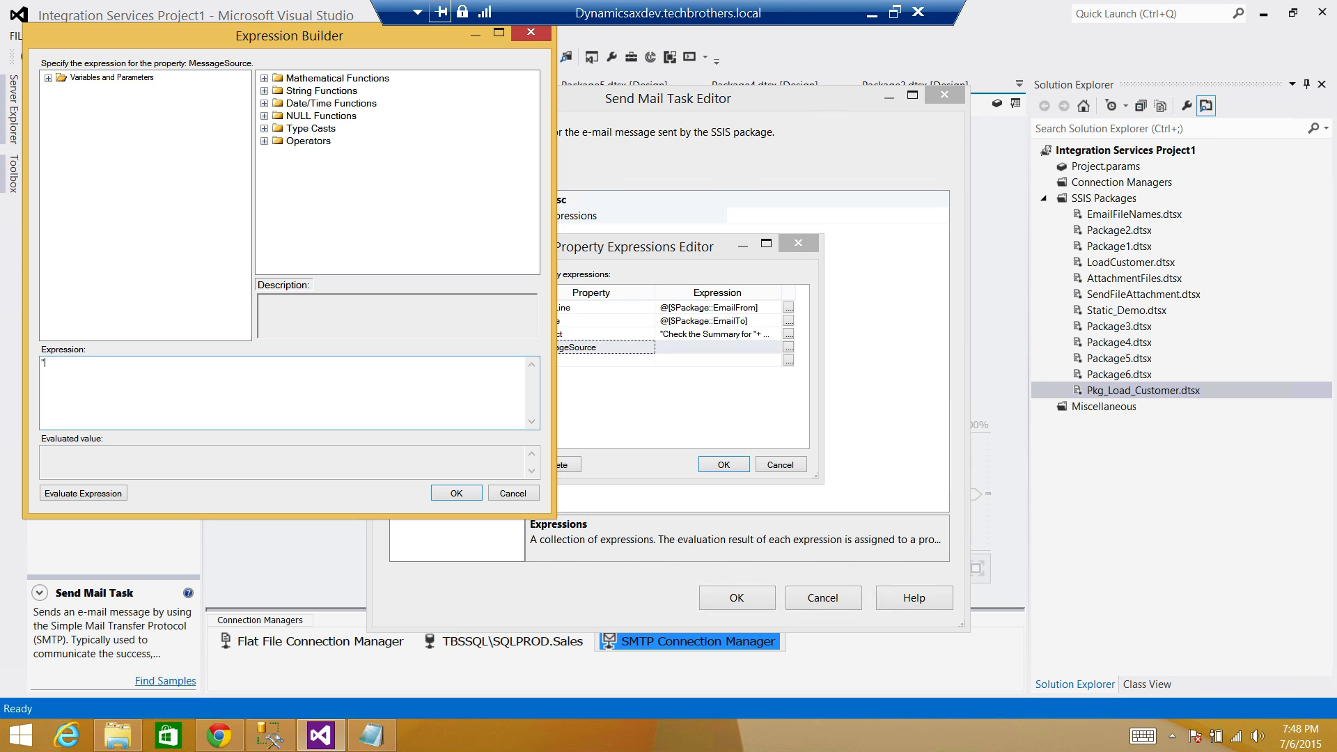
text("Hi Team, )
text(Package ha)
text(s completed)
text( successfully,)
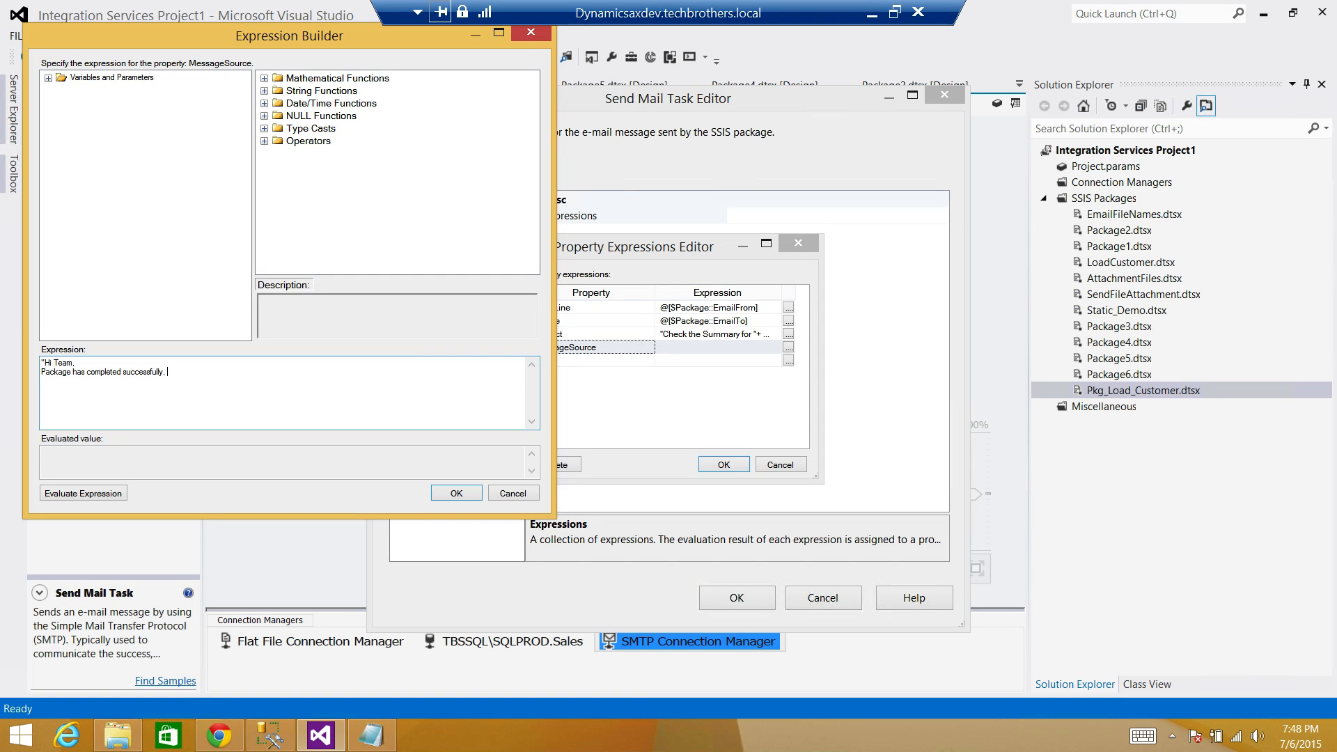
text( please check the load summary below)
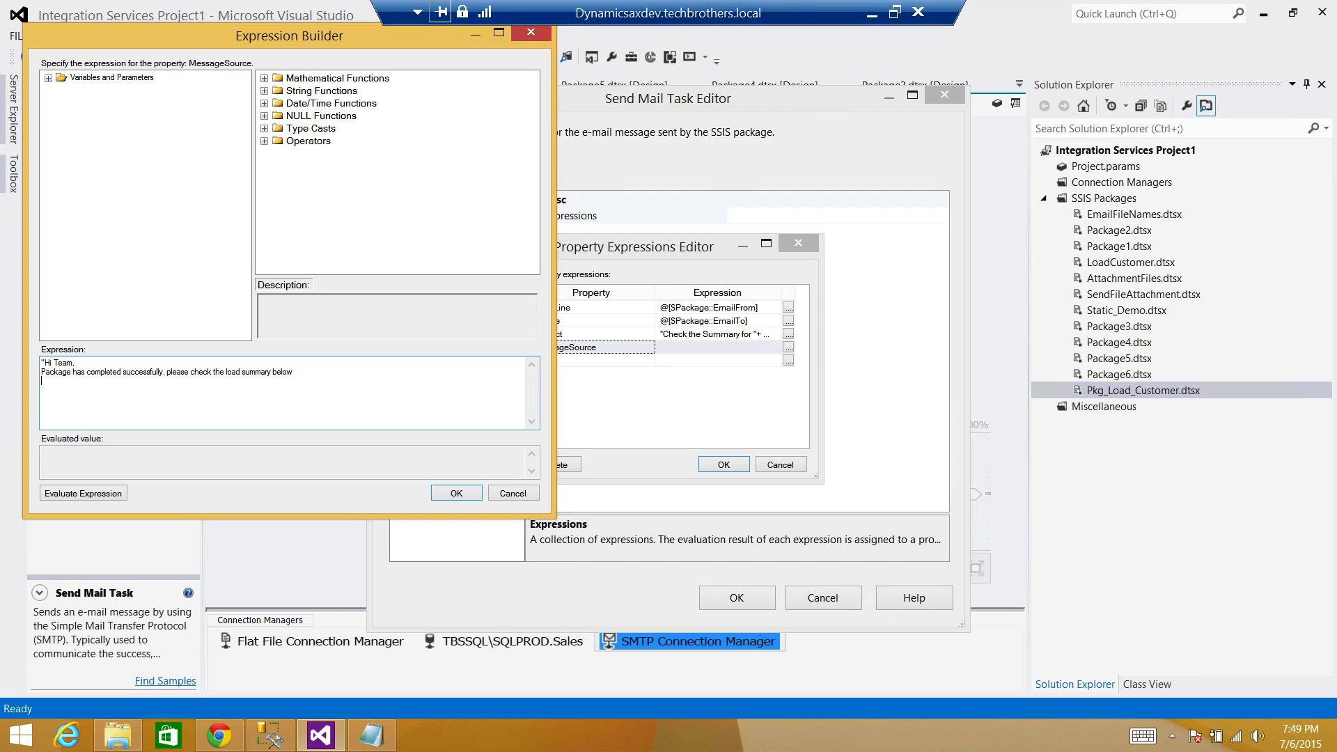
Append "Total Records Inserted : " + @[User::InsertCount] to the message expression.
text(Total Records Inserted : ")
text(+)
click(48, 78)
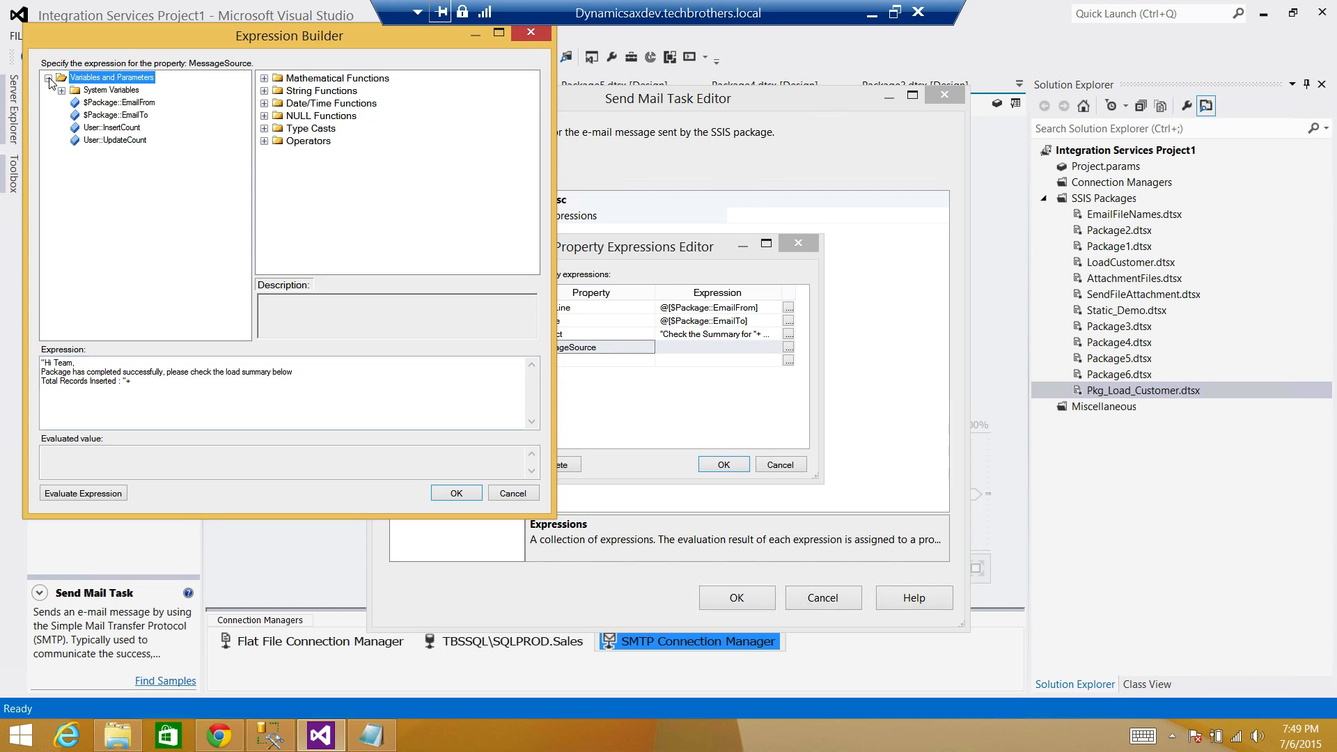
drag(127, 133, 197, 398)
Evaluate the expression, which fails with a DT_WSTR/DT_I4 type-incompatibility error.
click(153, 384)
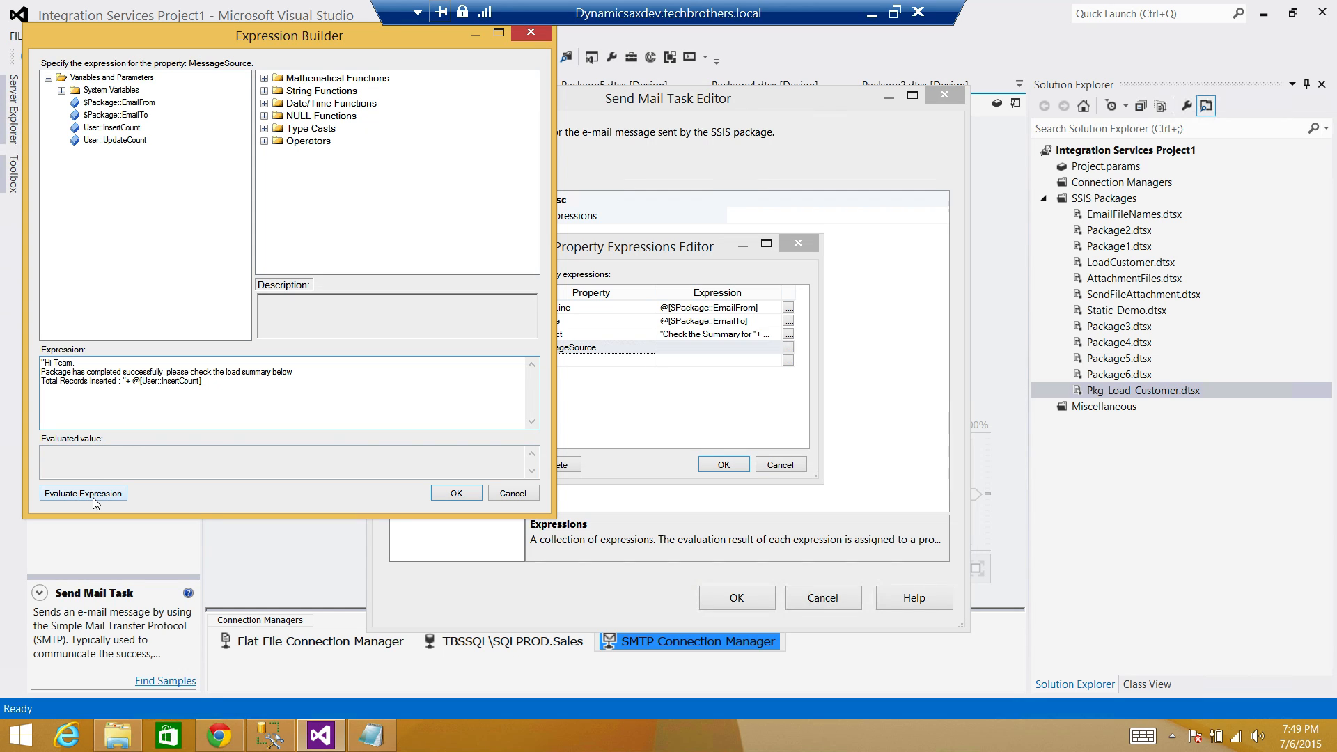
shift+click(133, 382)
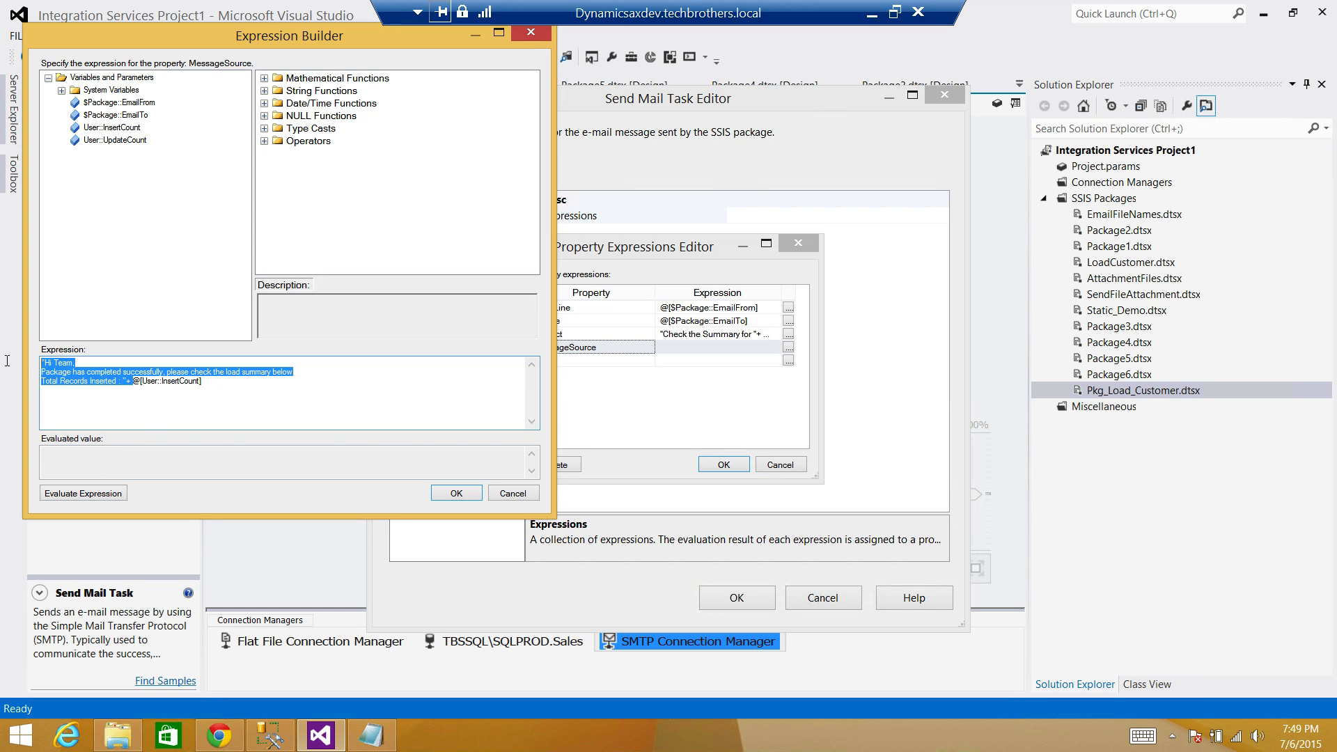
double_click(158, 381)
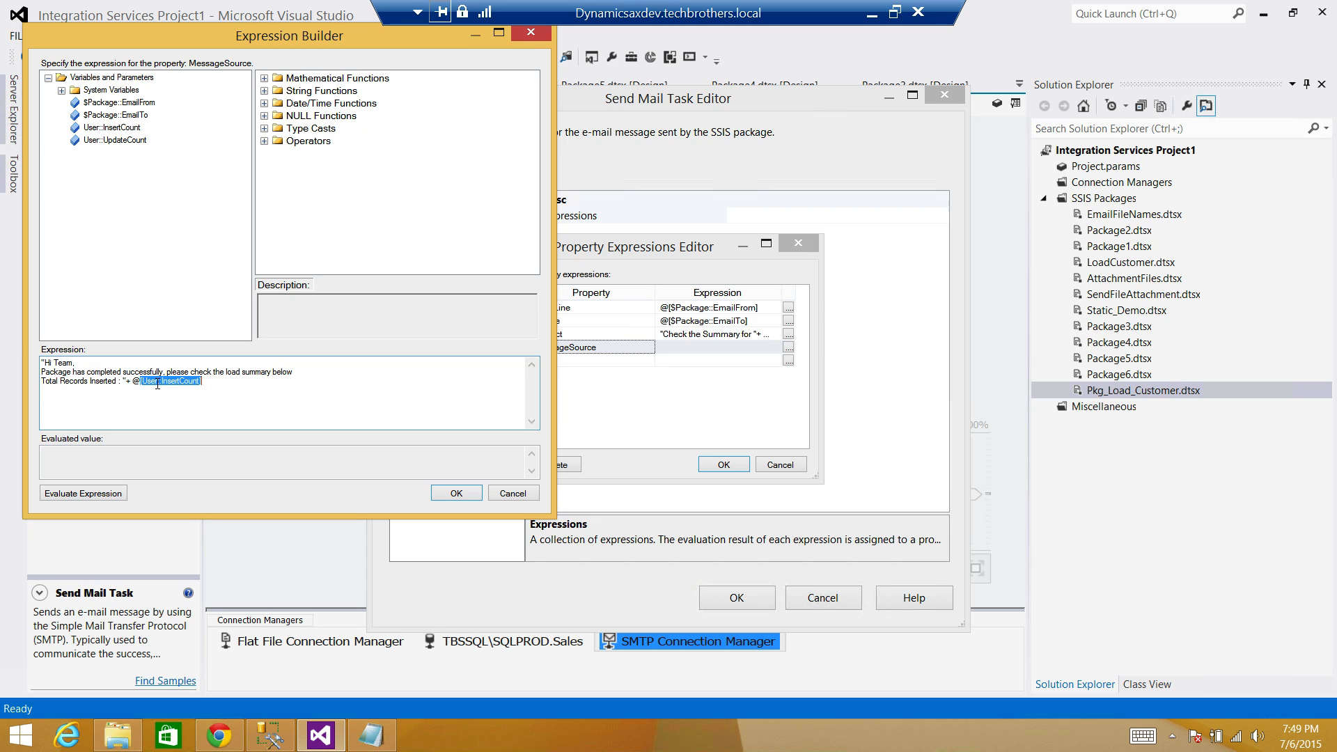
click(119, 495)
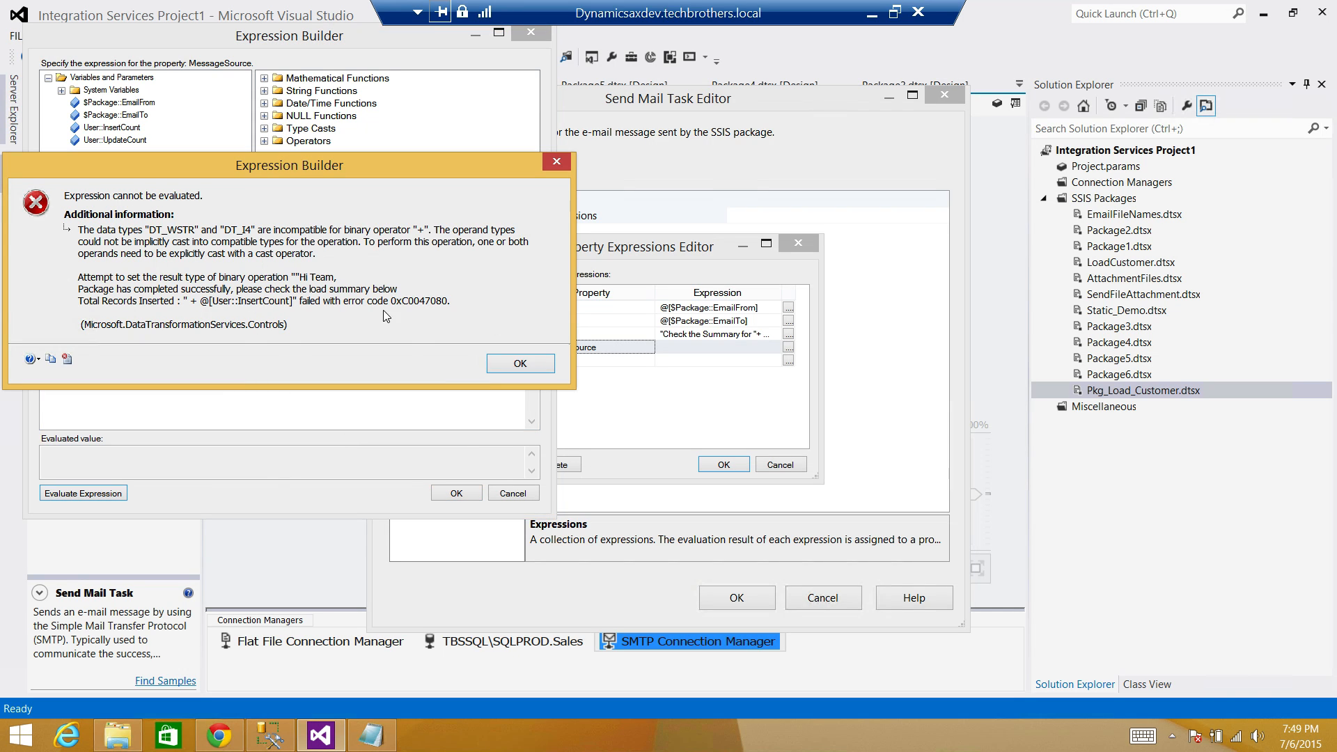
Cast InsertCount with (DT_WSTR,10) so the message evaluates to "Total Records Inserted : 0".
click(502, 362)
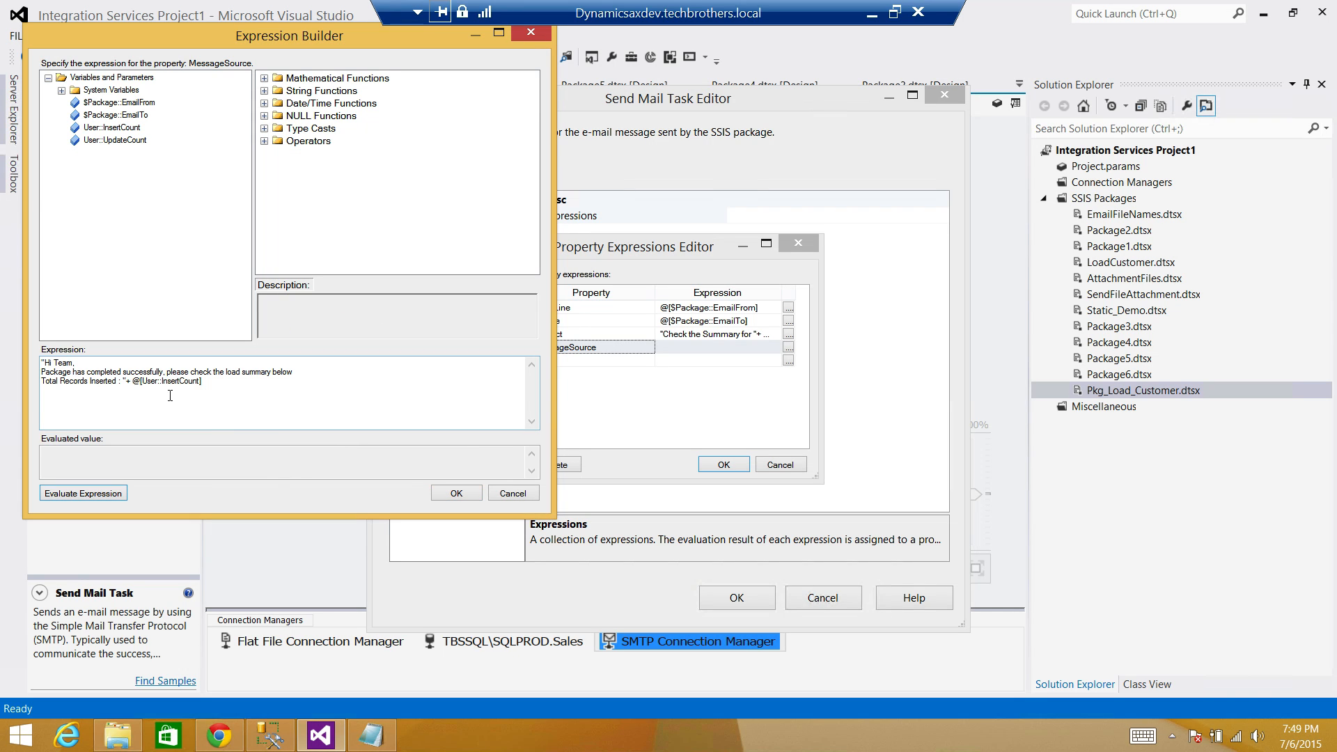
double_click(154, 382)
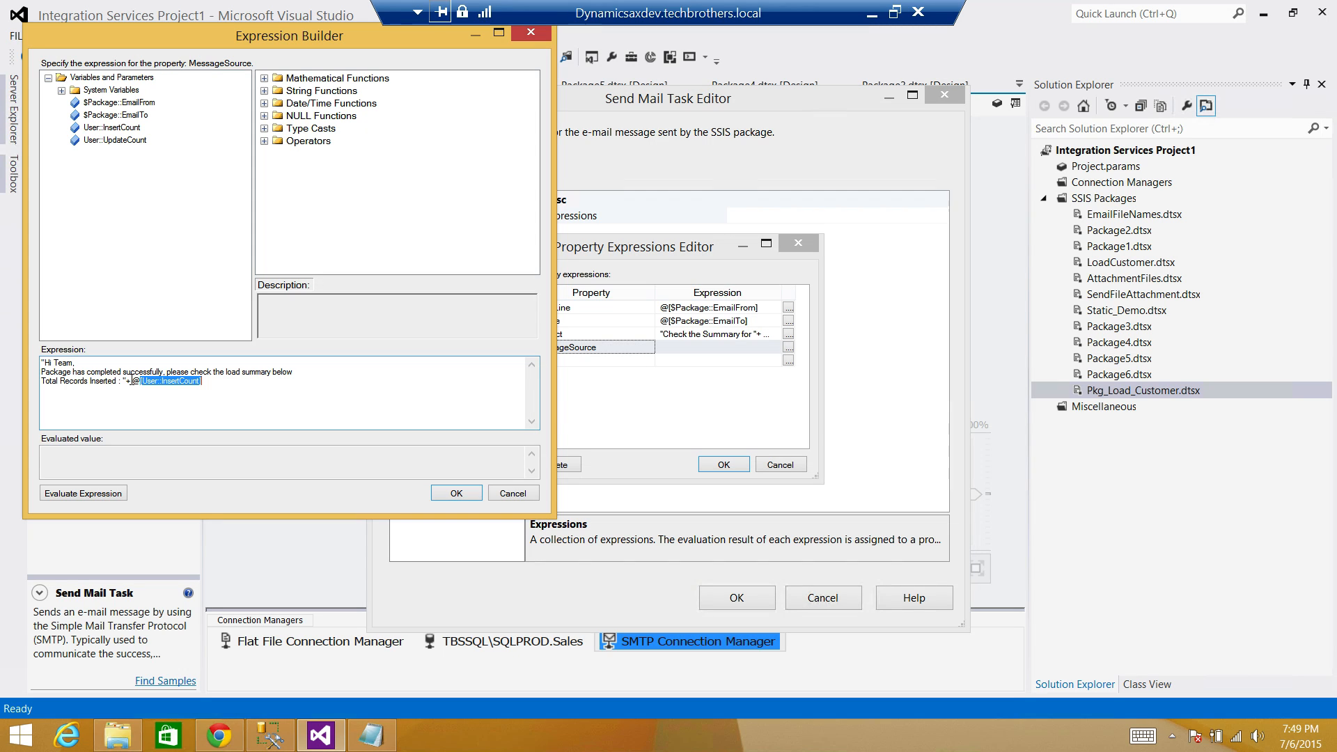
click(131, 381)
text((DT_WSTR,10))
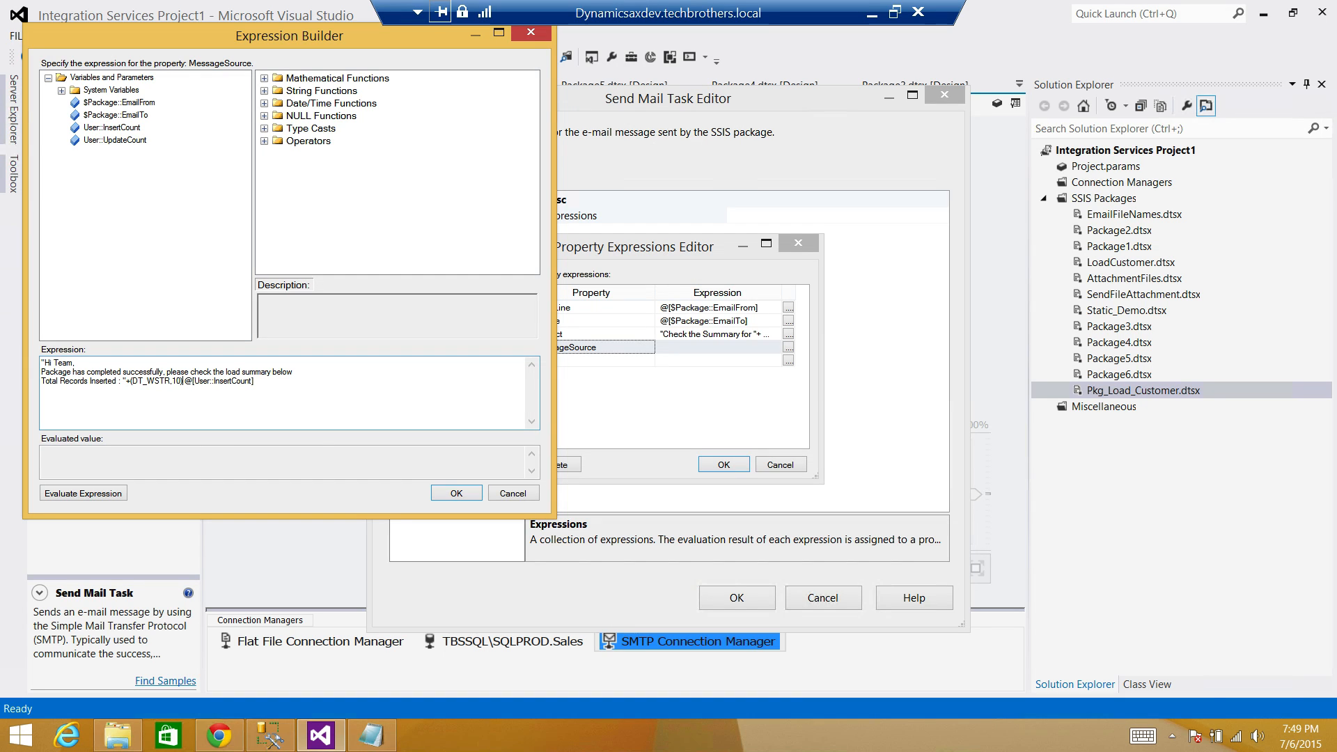
click(115, 494)
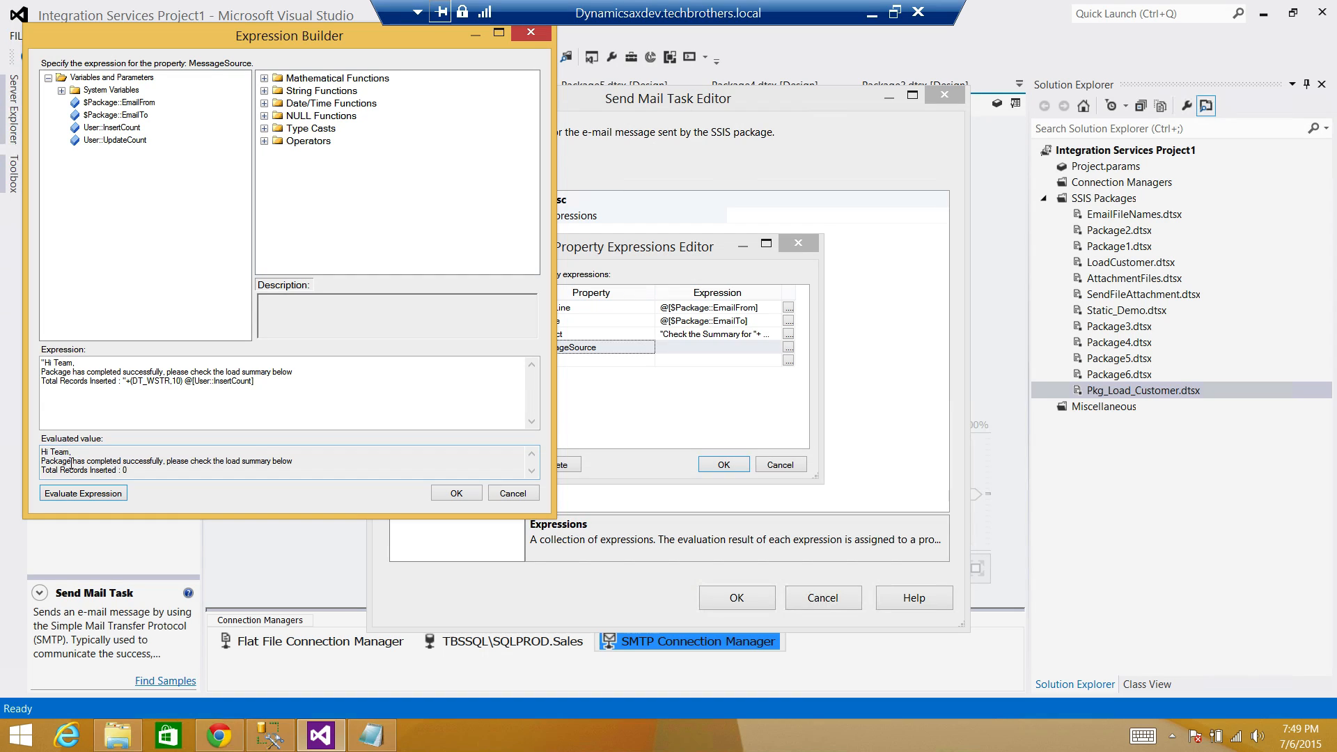
click(263, 381)
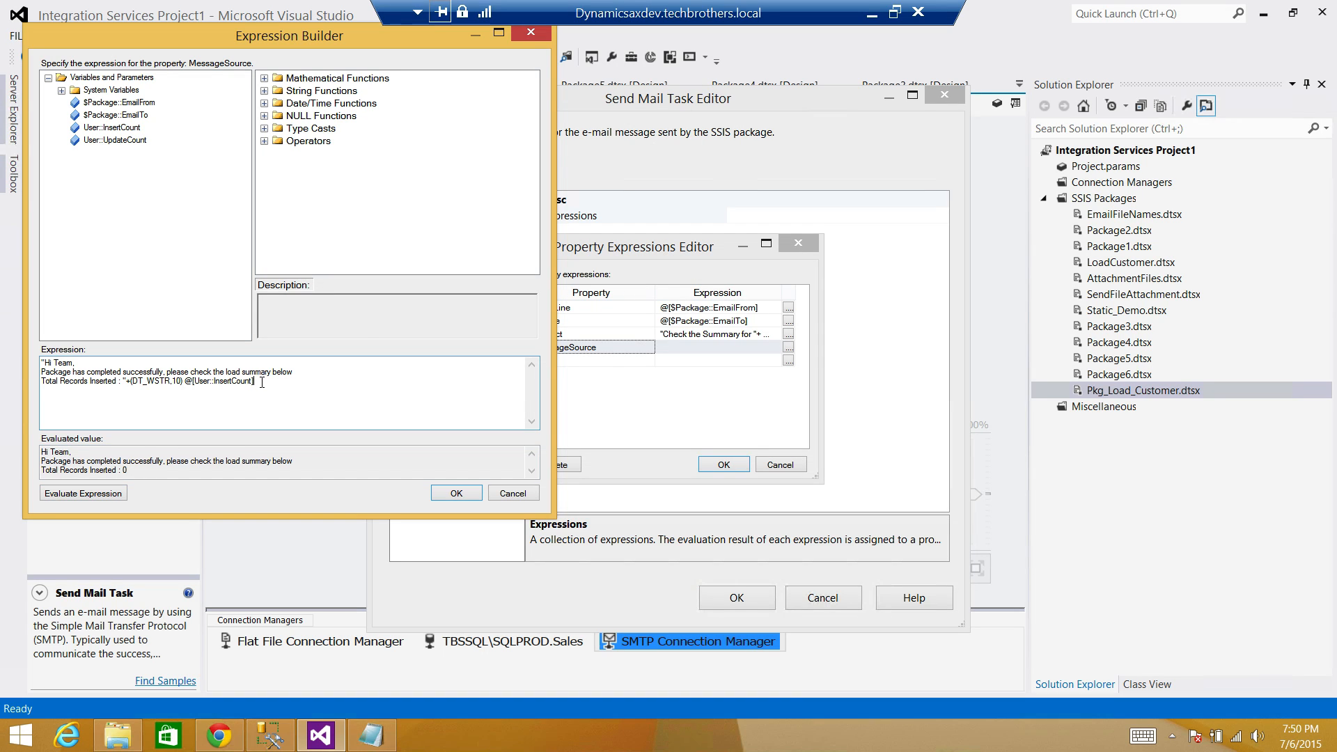
Add a new "Total Records Updated : " line with (DT_WSTR,10)@[User::UpdateCount].
text(+")
key(Return)
text(Total Recor)
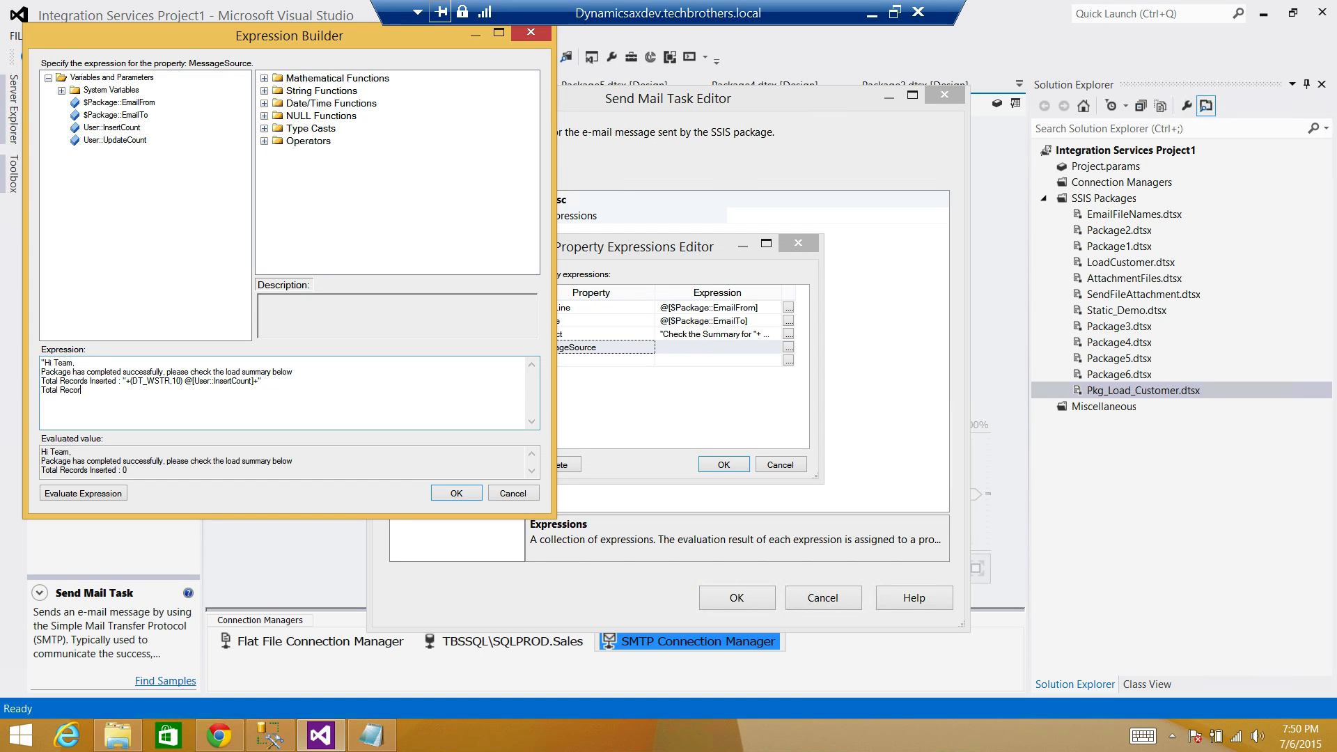
text(ds Updated : "+)
drag(185, 380, 133, 380)
right_click(140, 381)
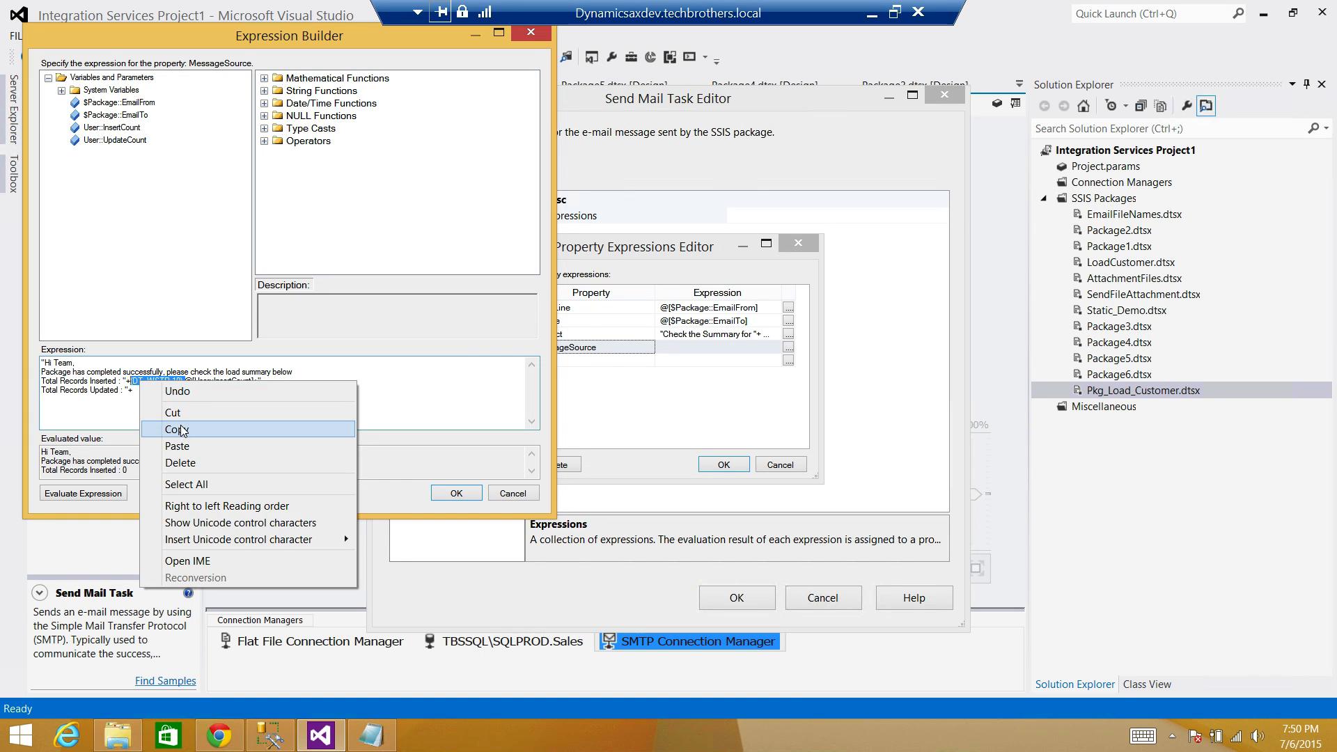
click(177, 426)
click(171, 391)
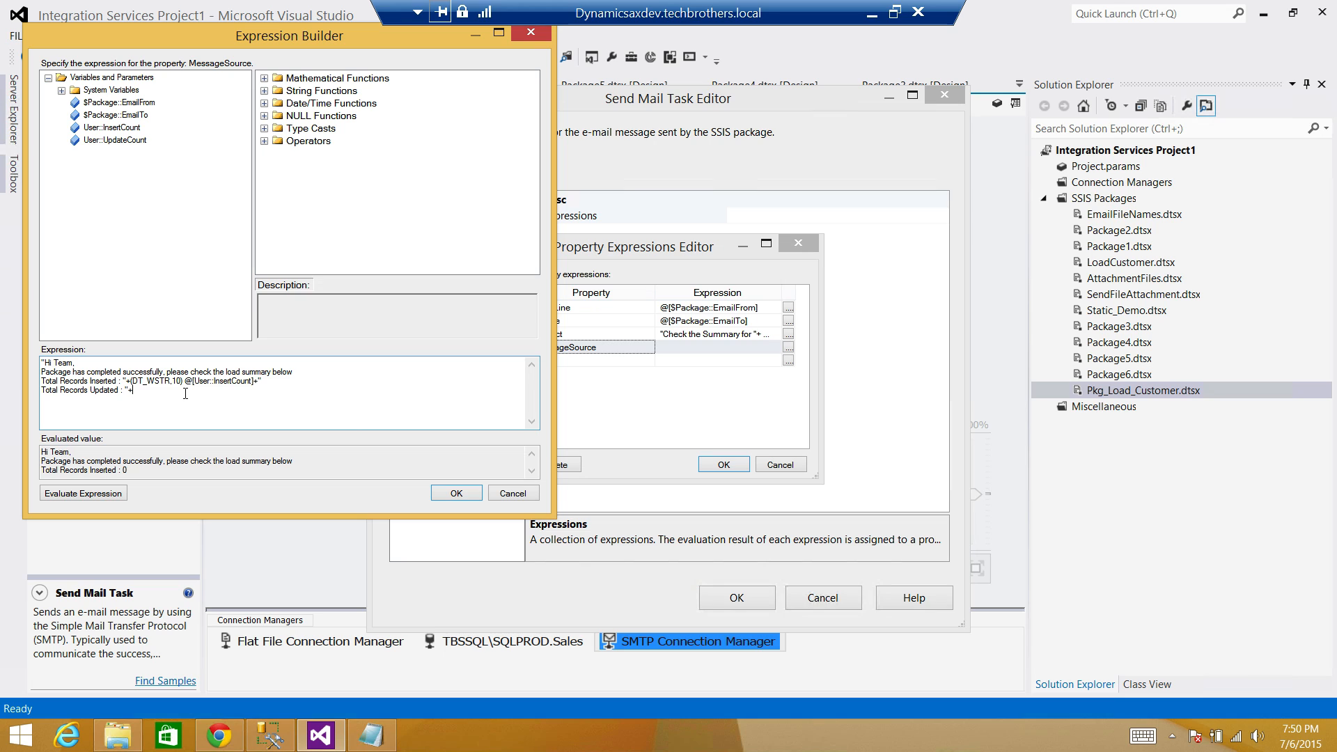
key(ctrl+v)
drag(108, 140, 202, 391)
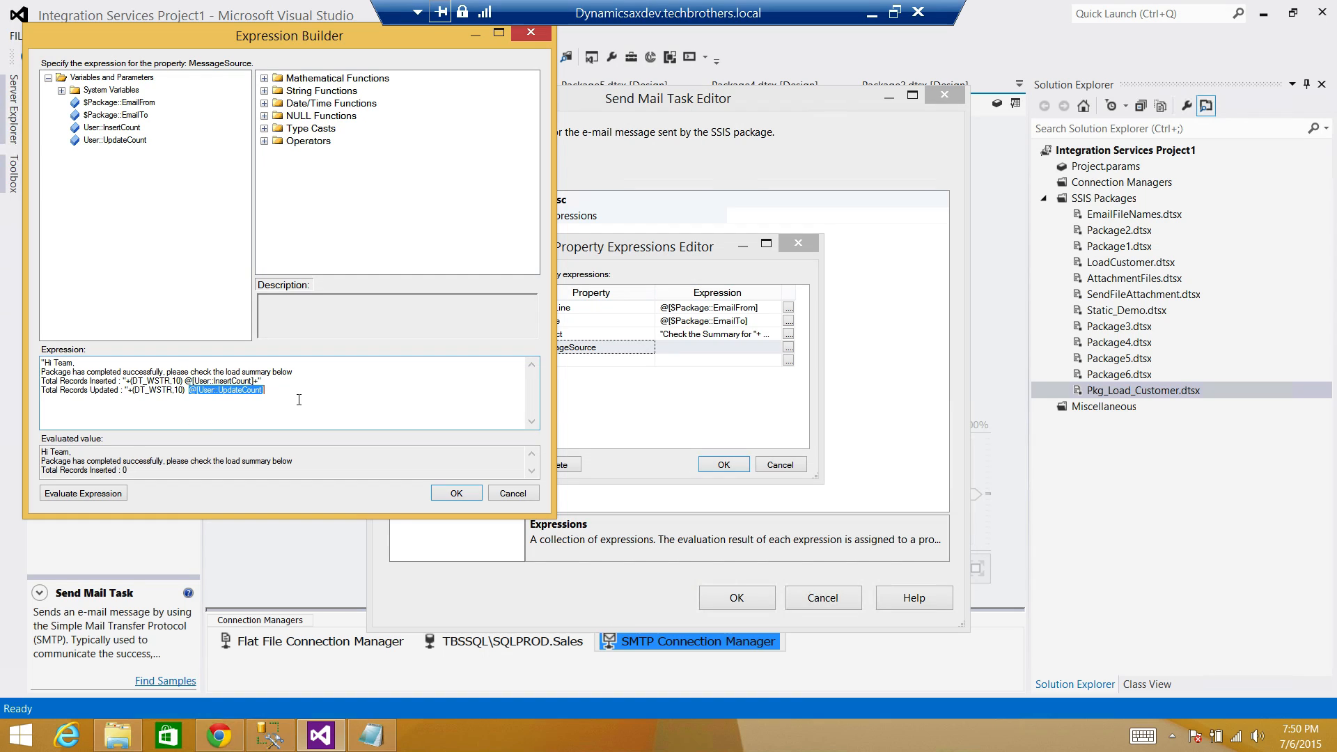
Evaluate the message and confirm both inserted and updated counts show 0.
click(87, 492)
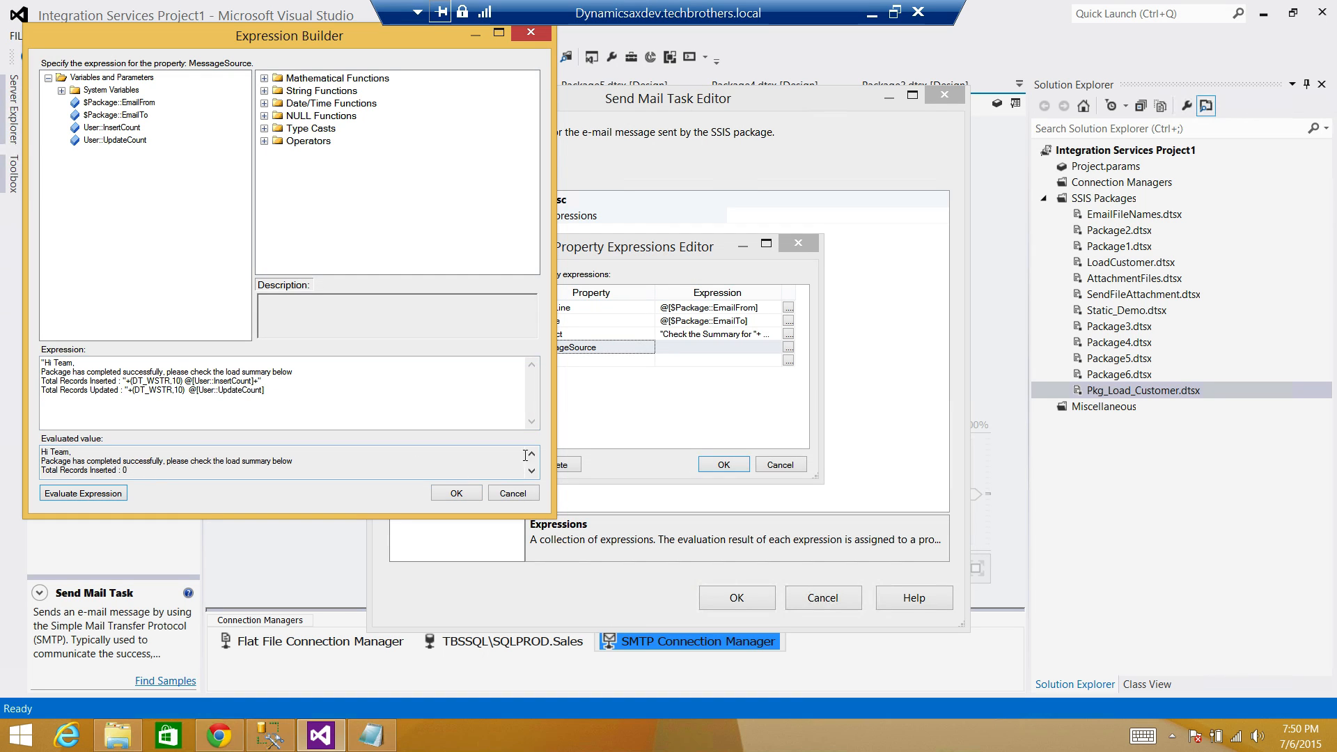
drag(526, 473, 36, 448)
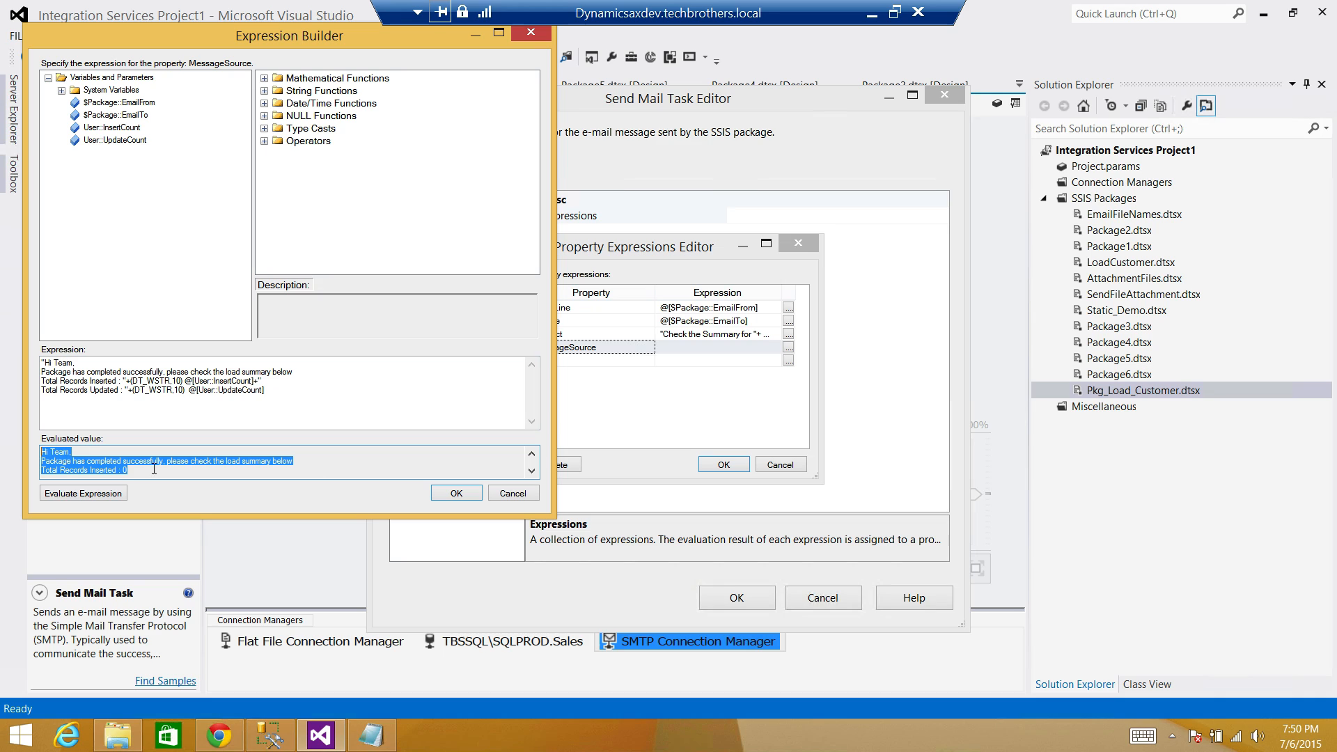
click(531, 471)
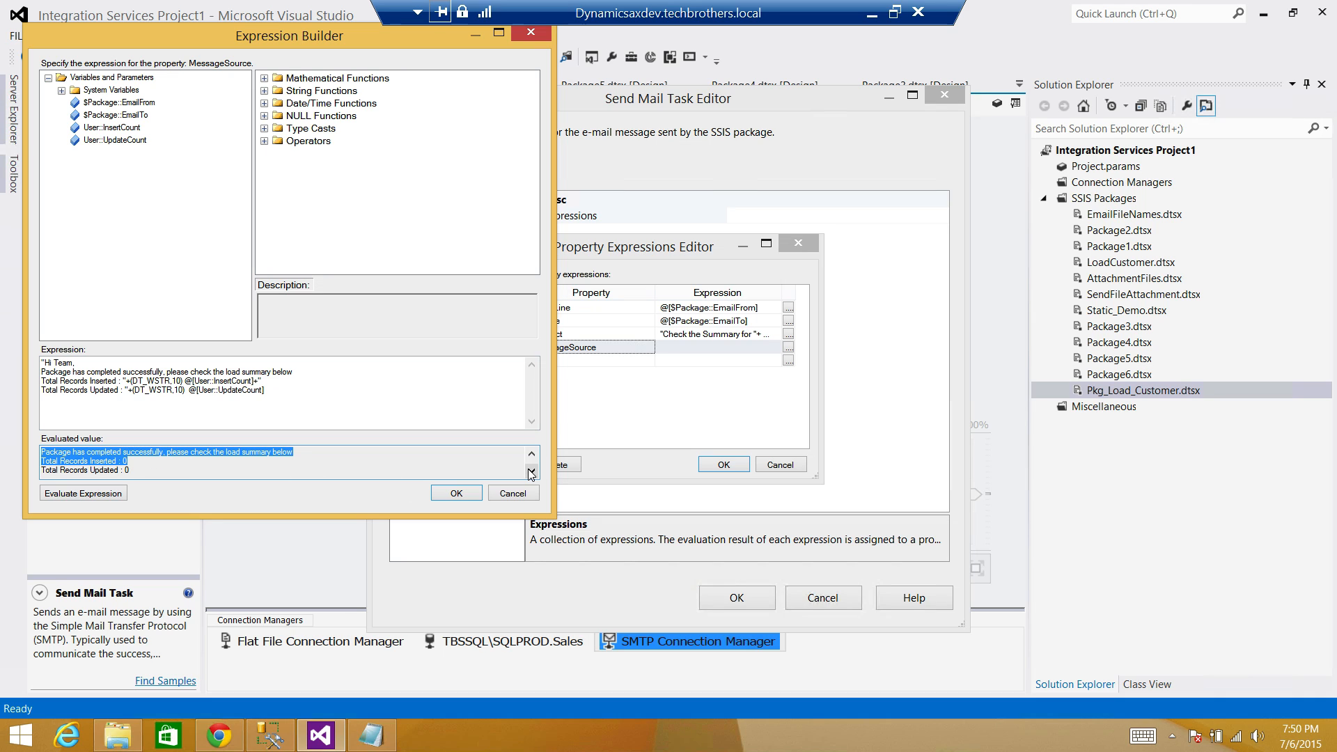
click(133, 462)
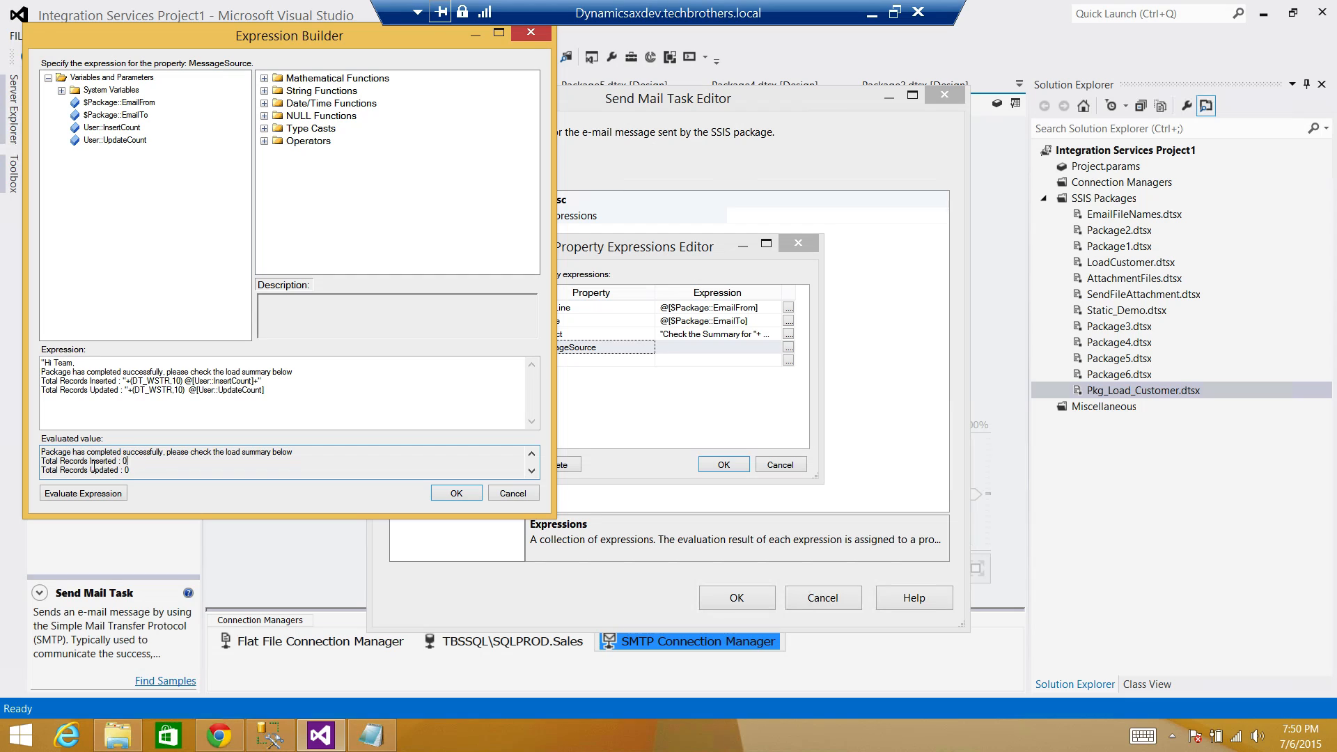
click(141, 469)
click(287, 392)
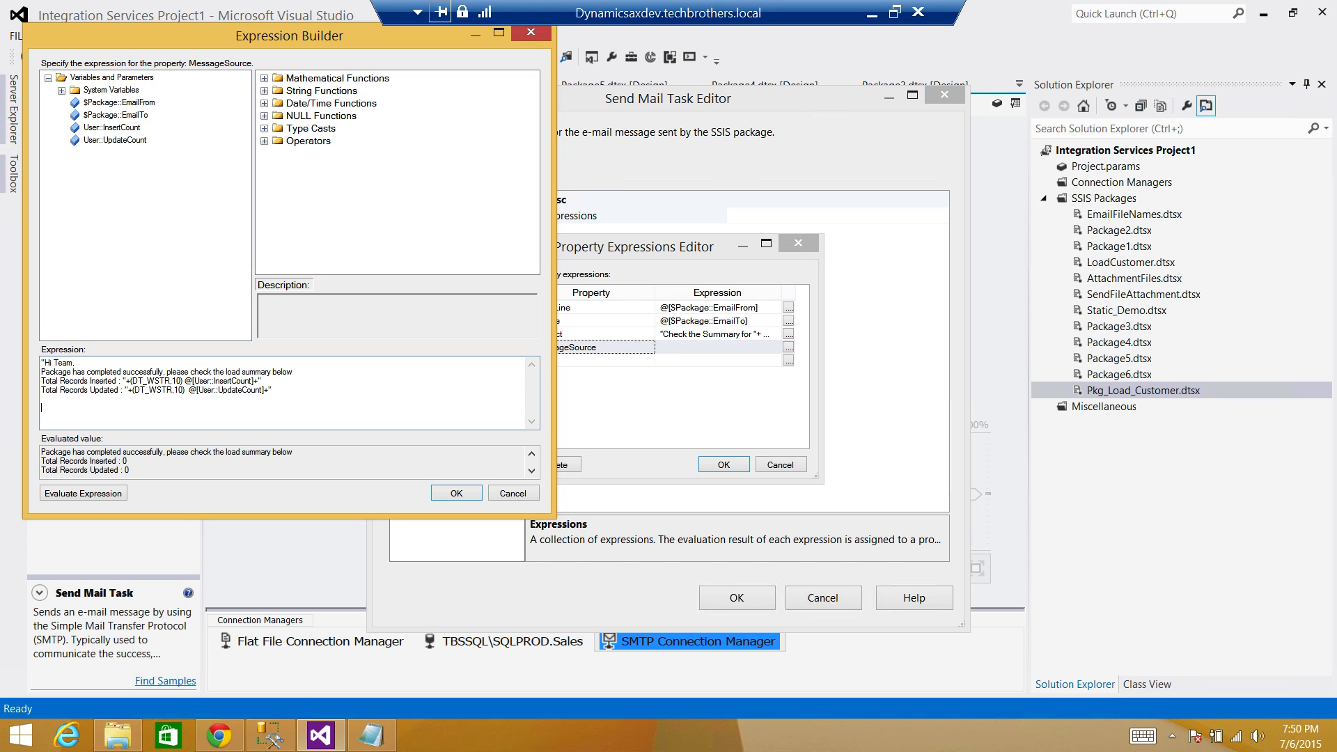
Finish the message with a "Please ... in case of questions" line and a closing signature.
text(Please contact Tech Brothers in)
text(case of S)
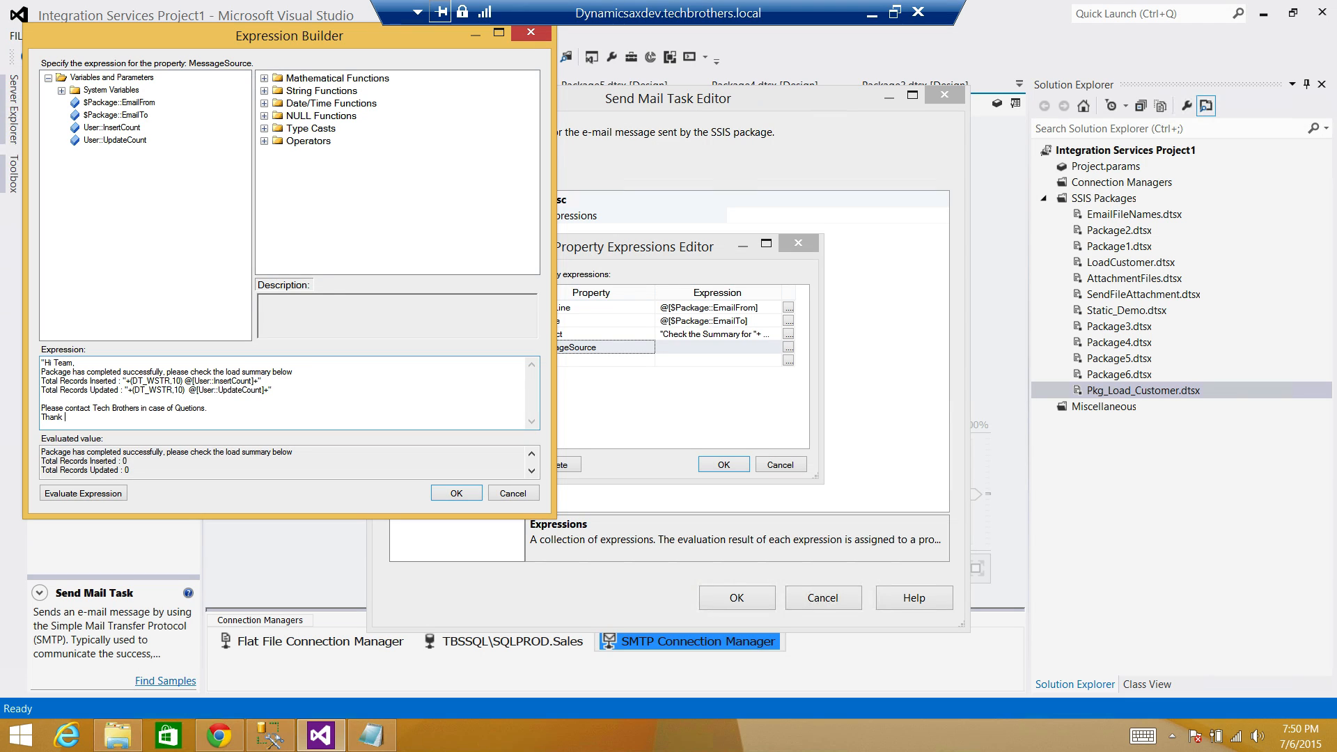
text(you)
key(Return)
text(Tec)
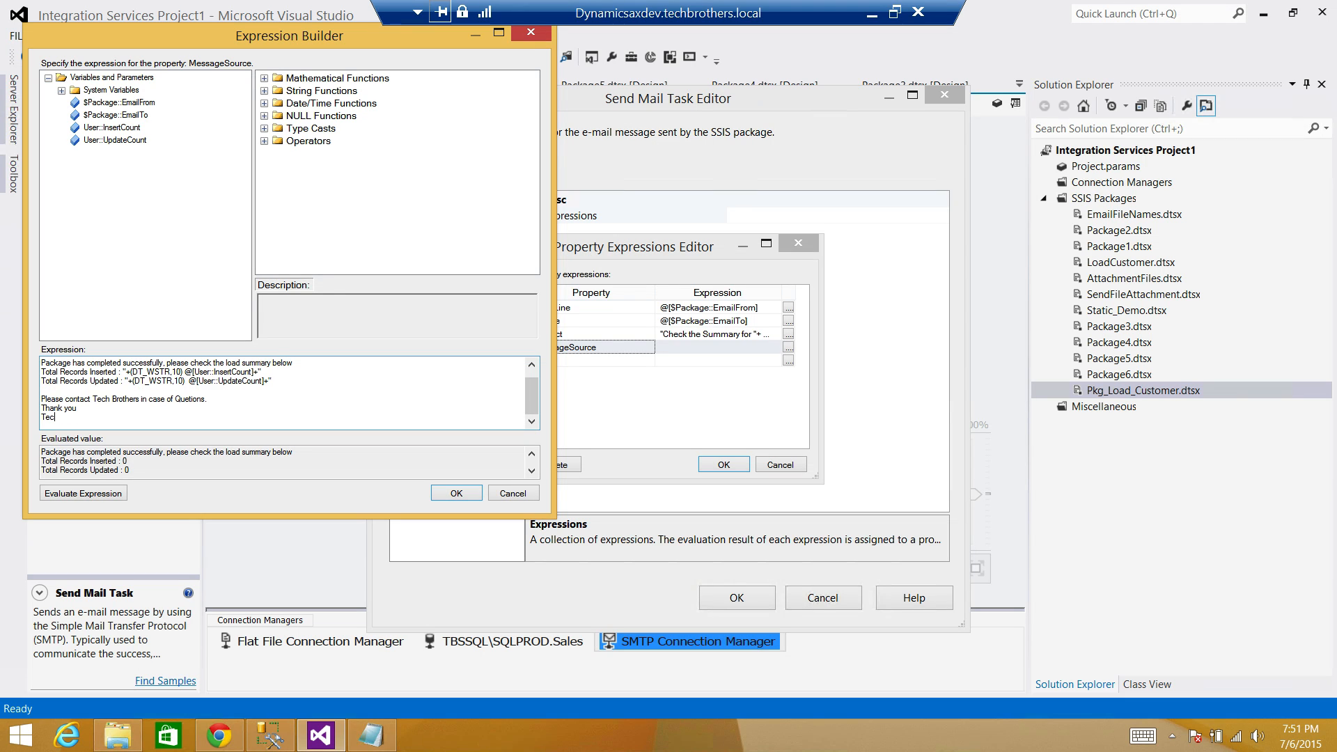
text(h Brother")
Correct "Quetions" to "Questions", re-evaluate the message, and accept the MessageSource expression.
click(101, 494)
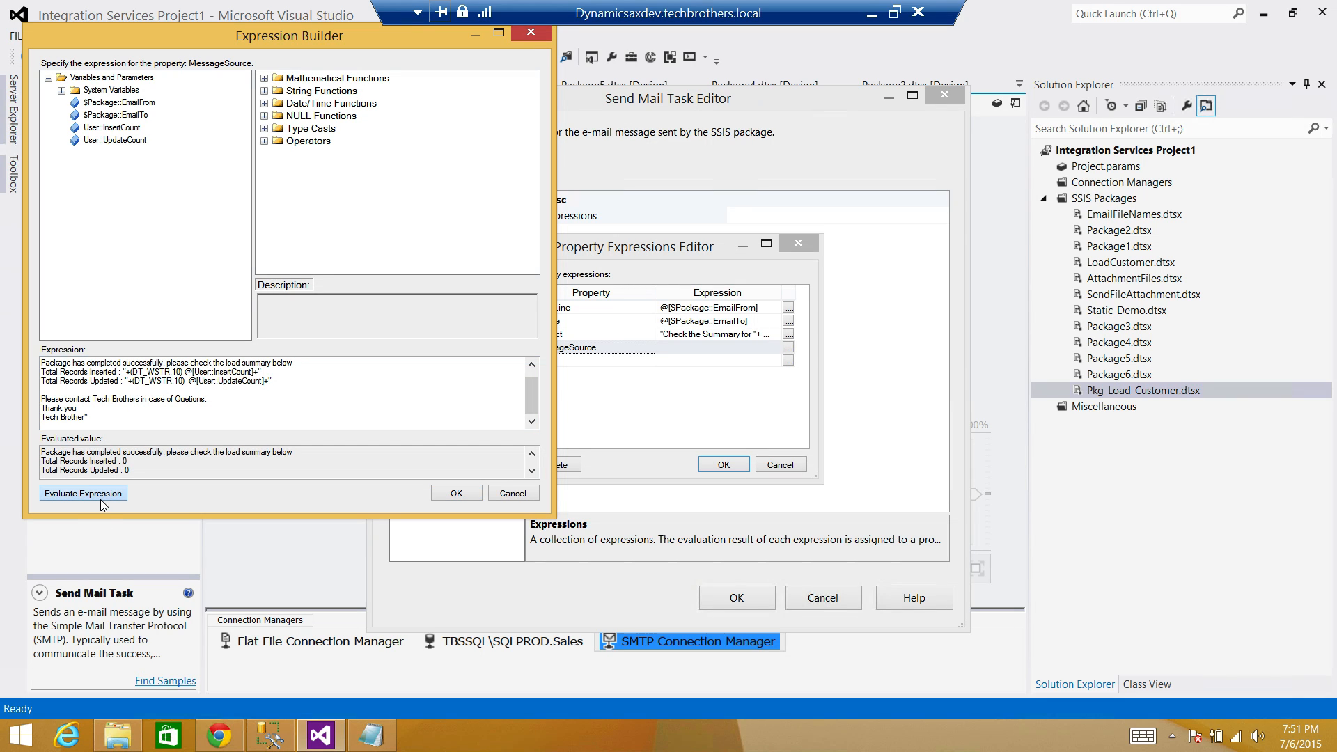
scroll(534, 474, down, 2)
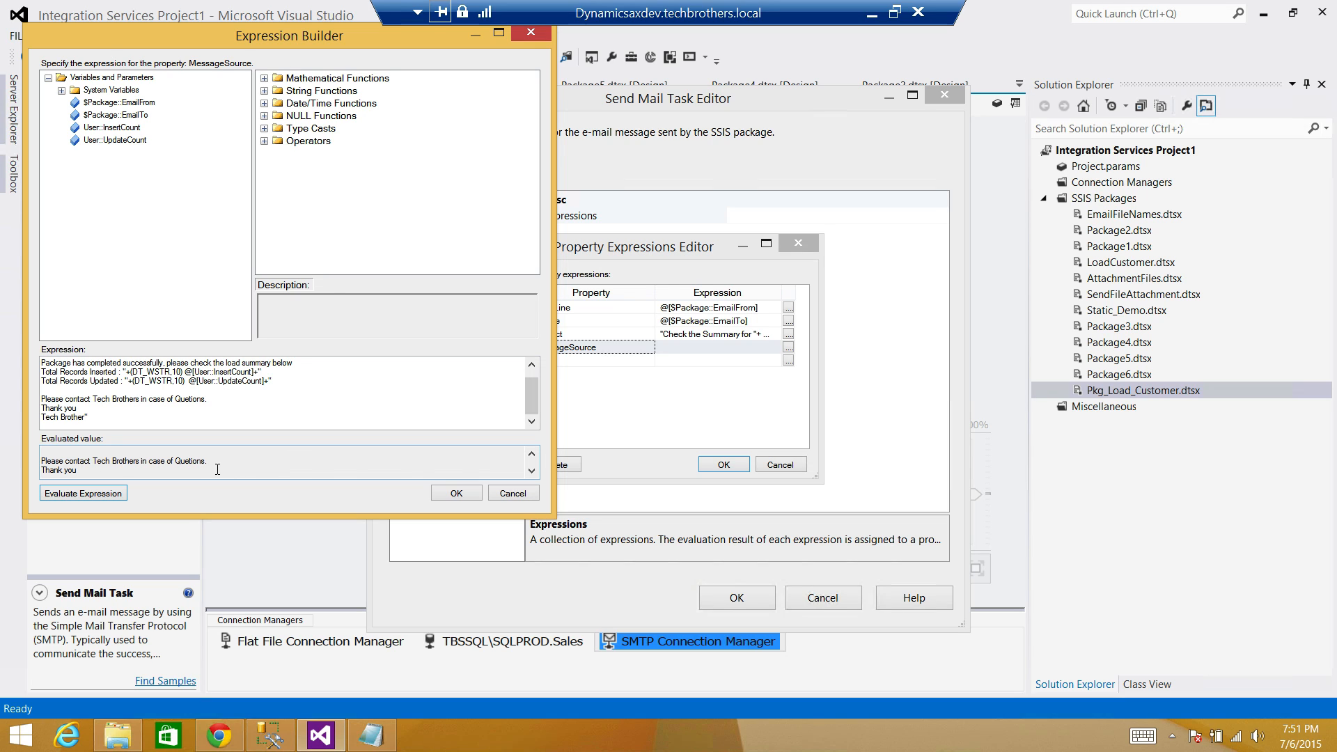
click(190, 398)
text(s)
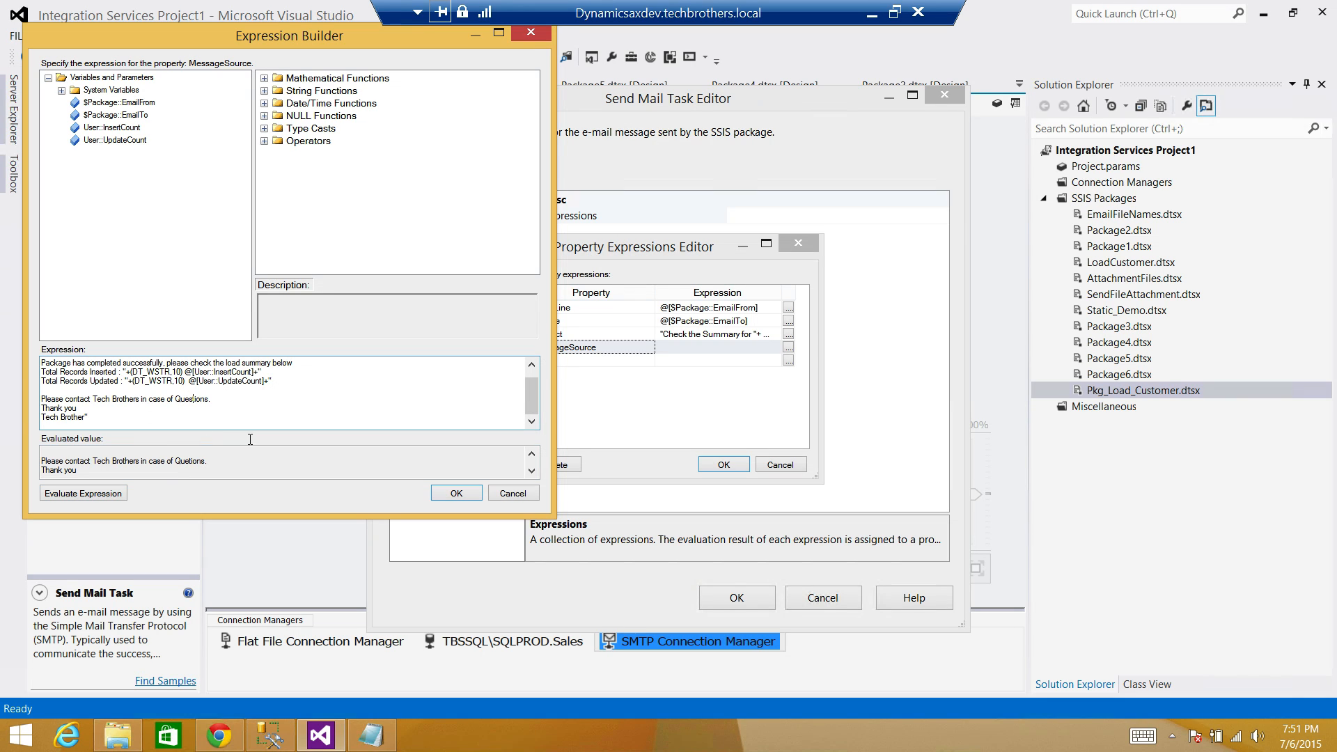
click(115, 493)
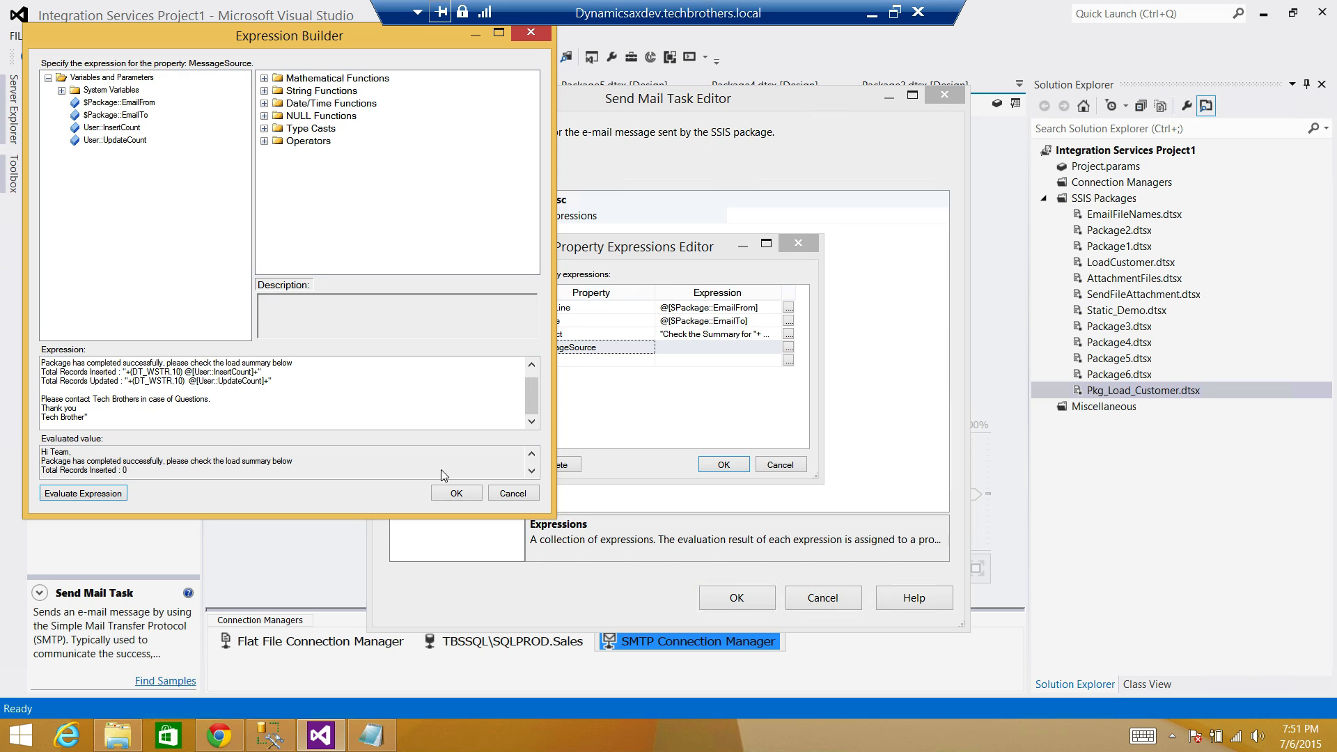
click(531, 471)
click(532, 471)
click(531, 471)
click(531, 471)
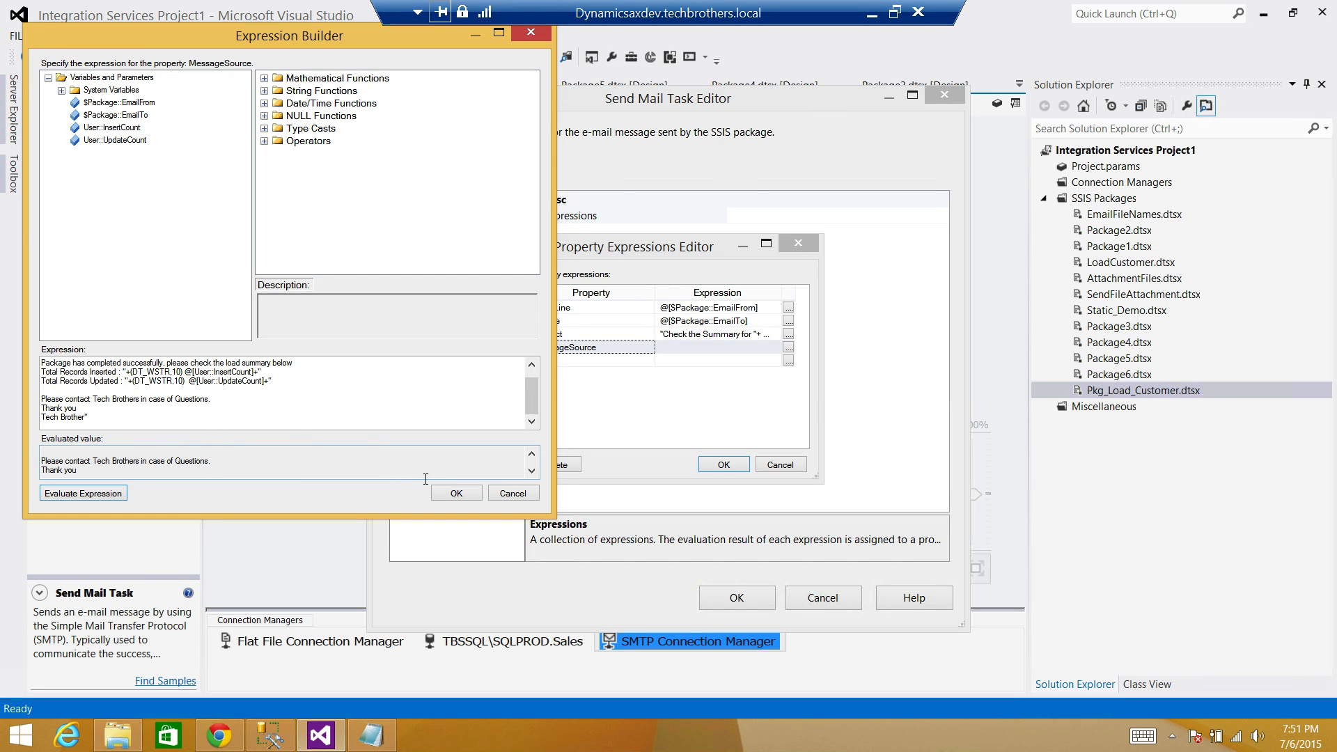
click(456, 493)
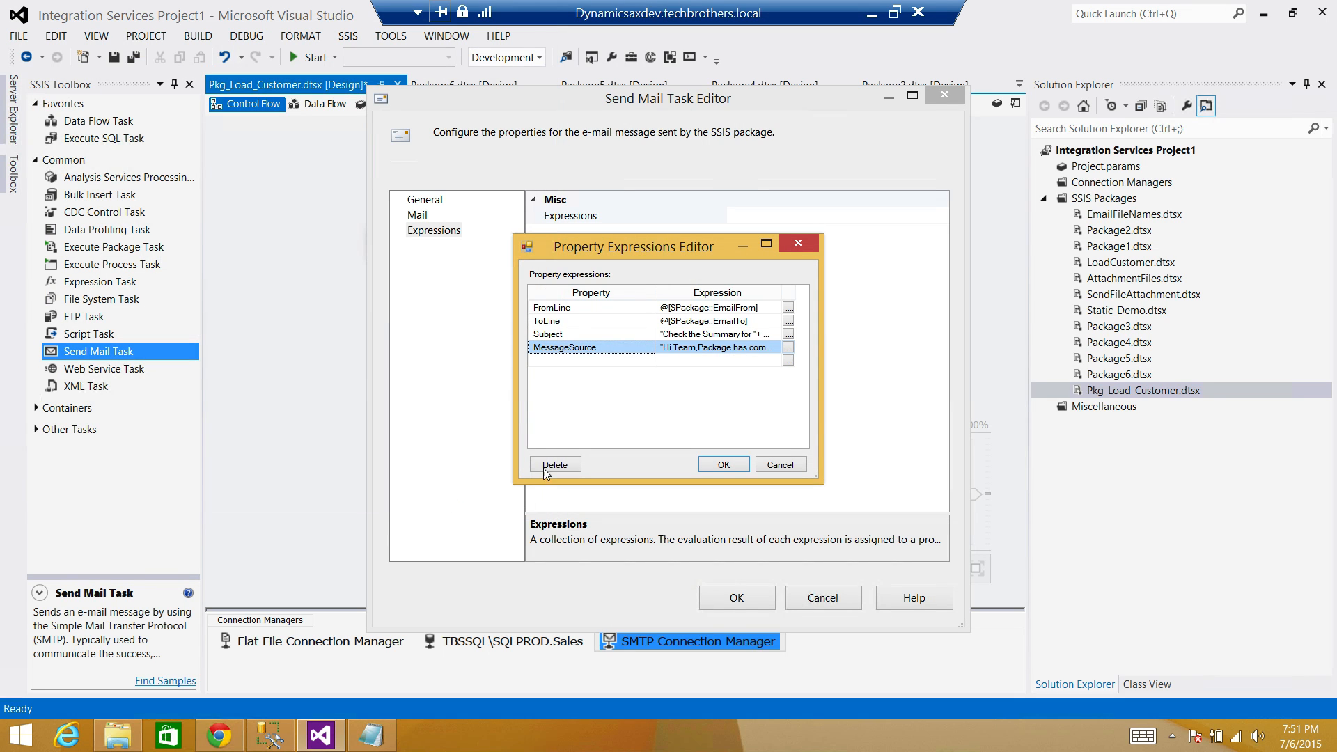
Confirm the property expressions and close the Send Mail Task Editor with the changes.
click(722, 465)
click(722, 598)
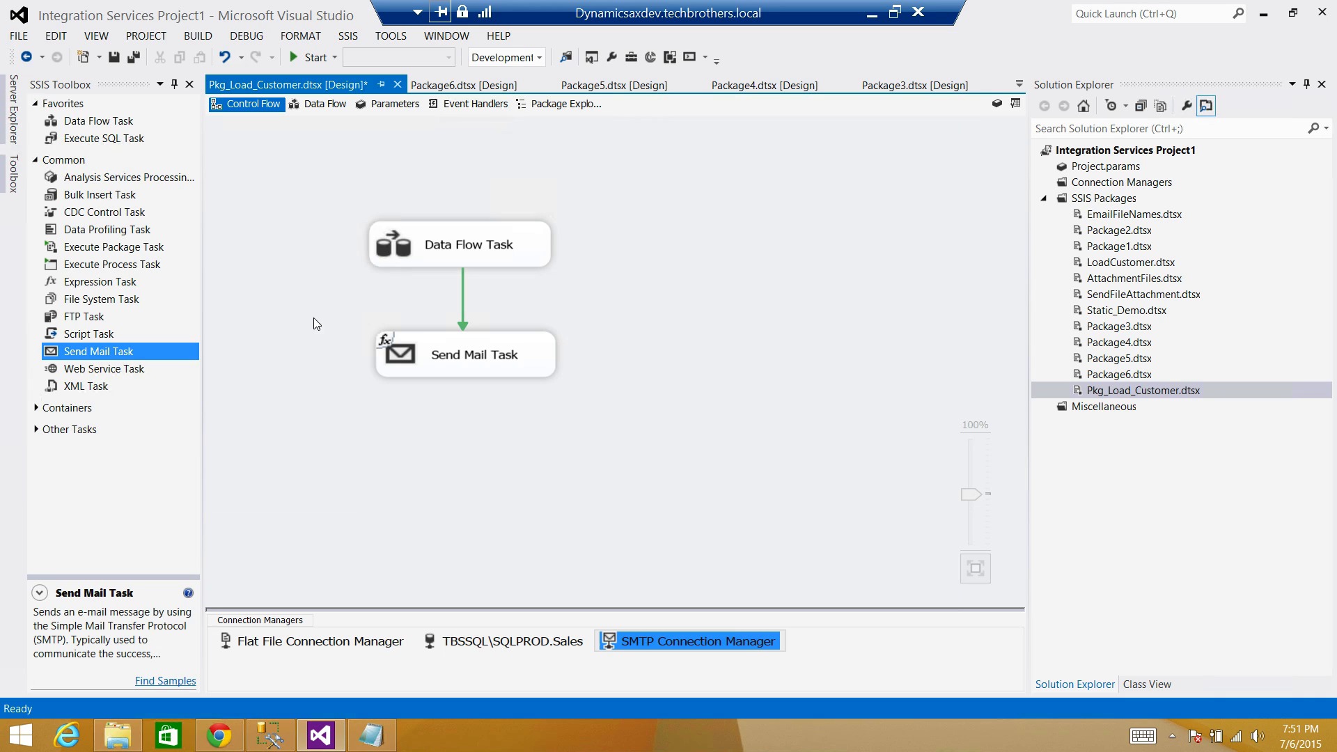
click(300, 332)
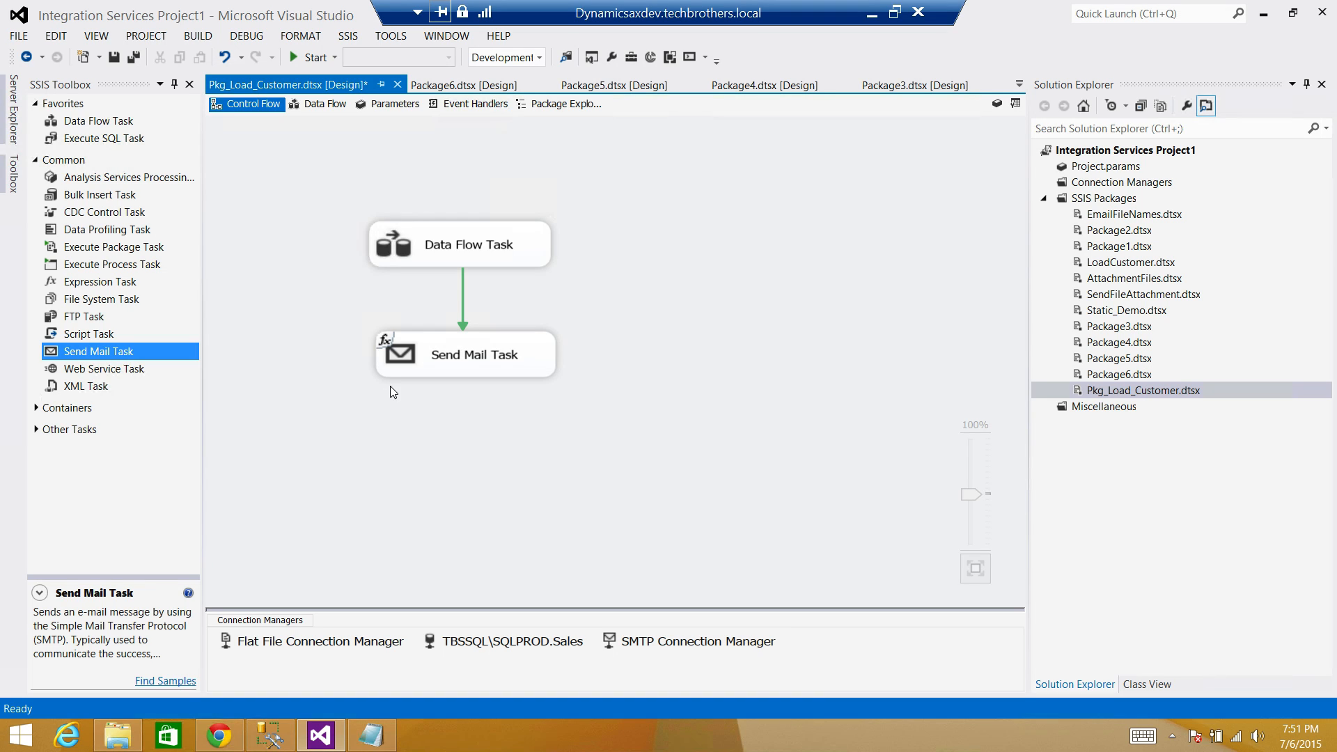
Run the package and confirm 3 customer rows inserted in the data flow.
click(298, 56)
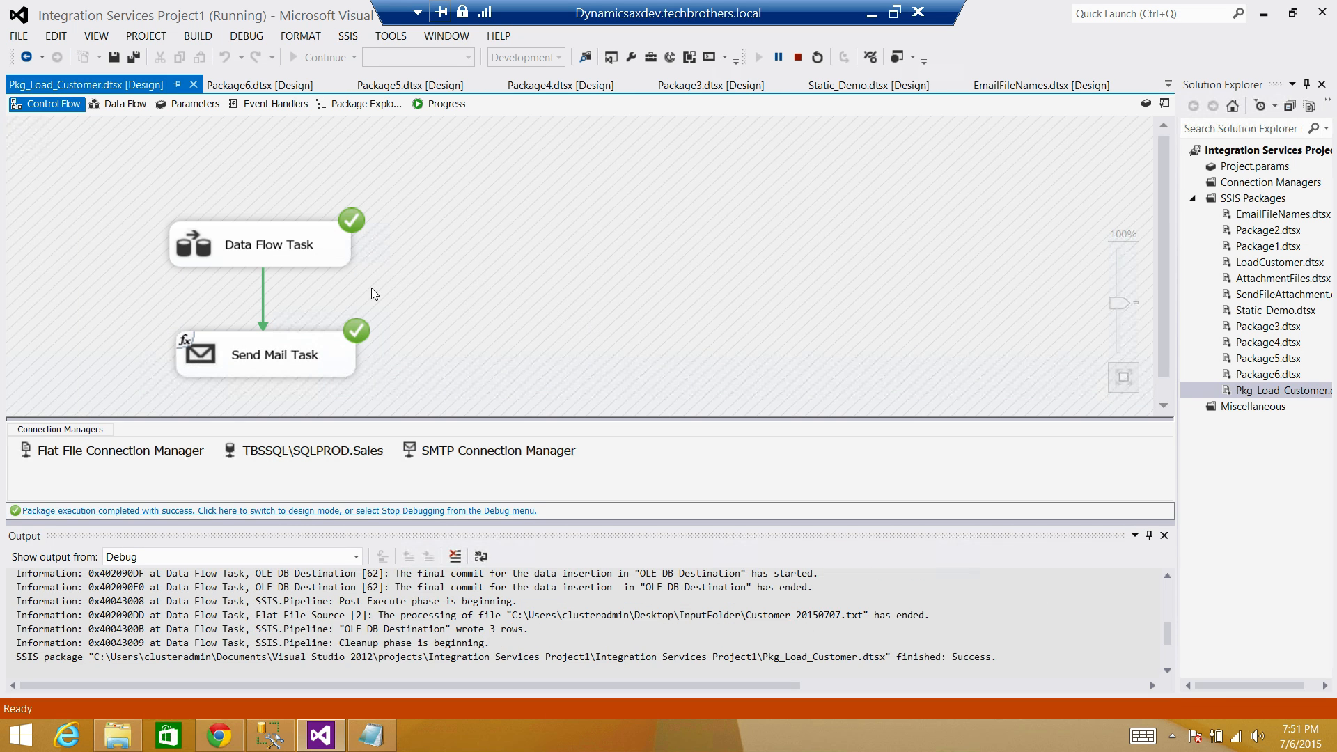
double_click(324, 259)
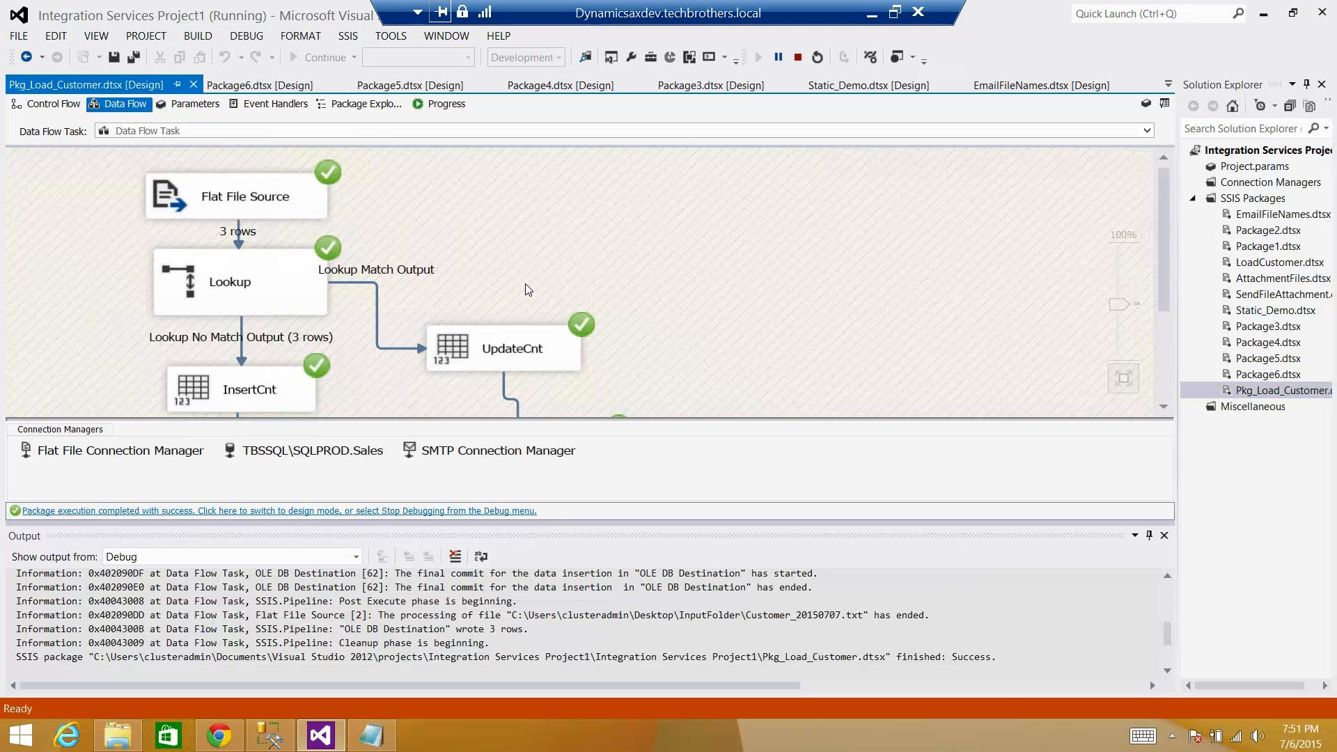
scroll(553, 269, down, 3)
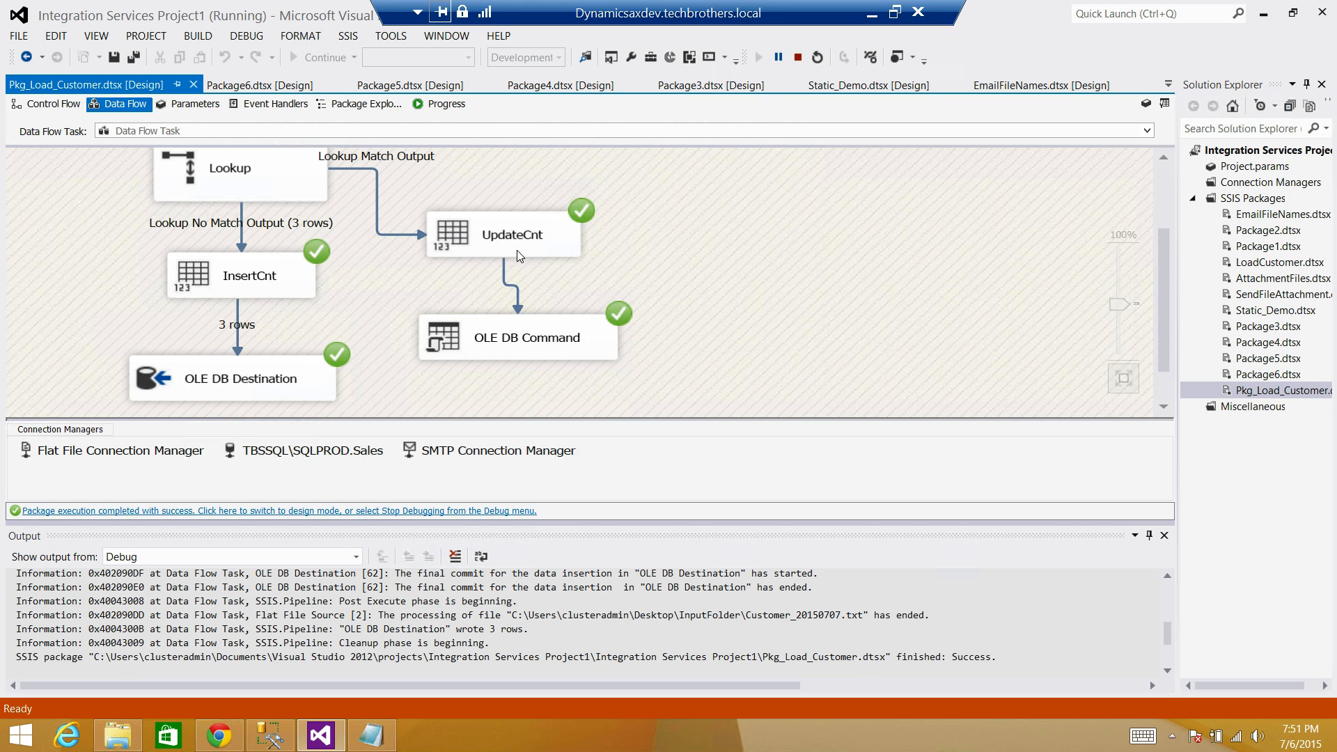
click(219, 734)
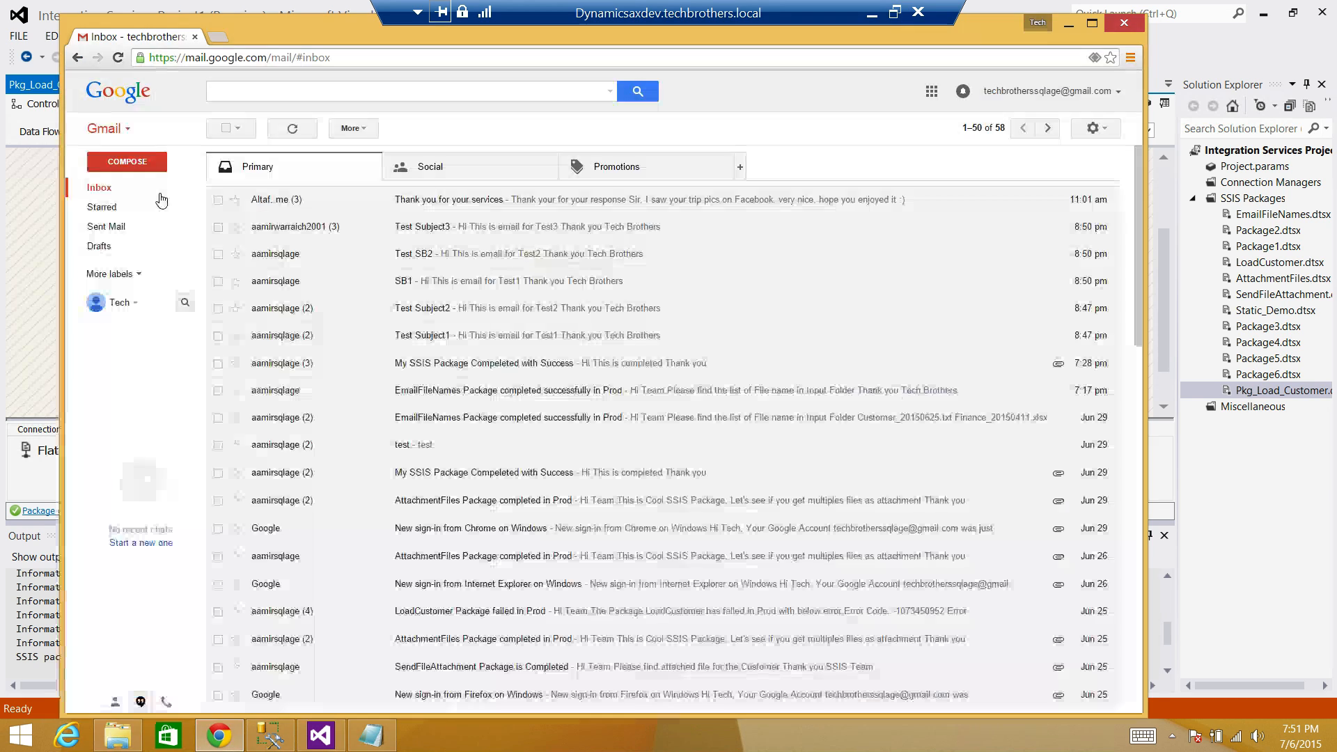
click(123, 274)
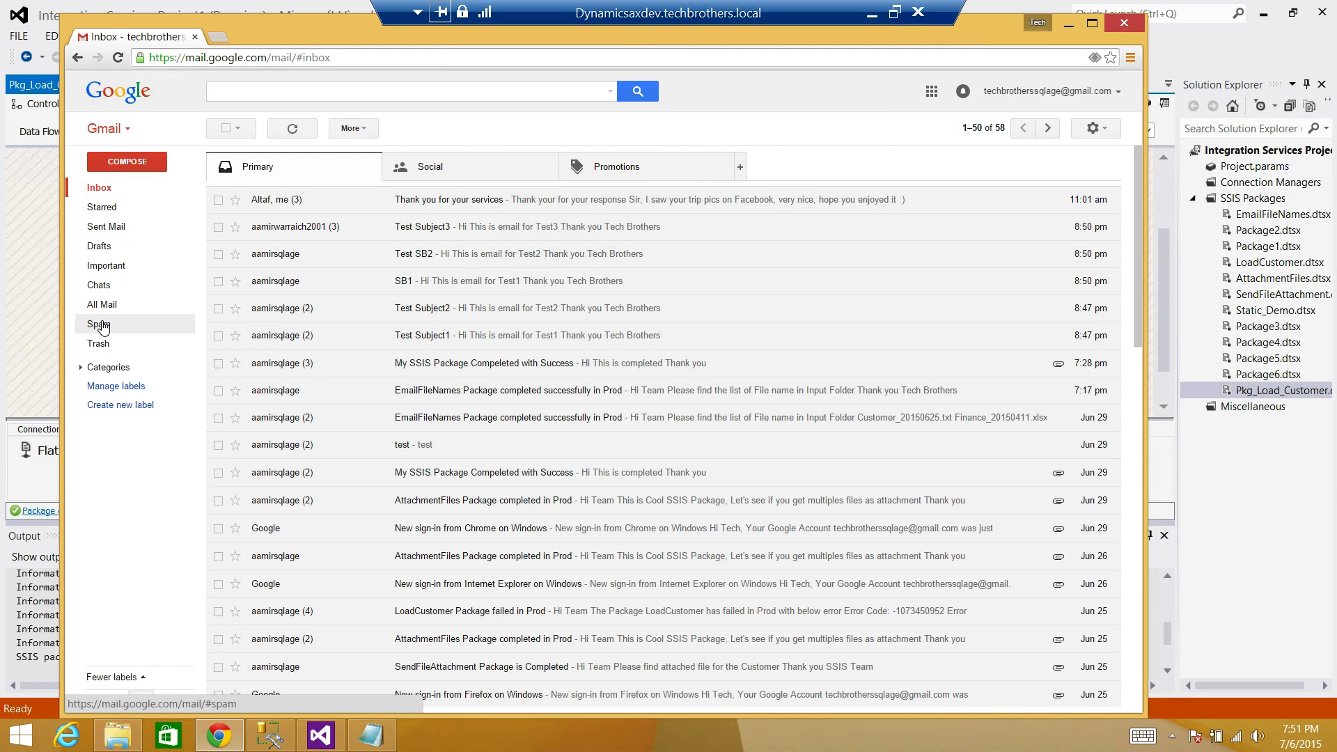
click(101, 326)
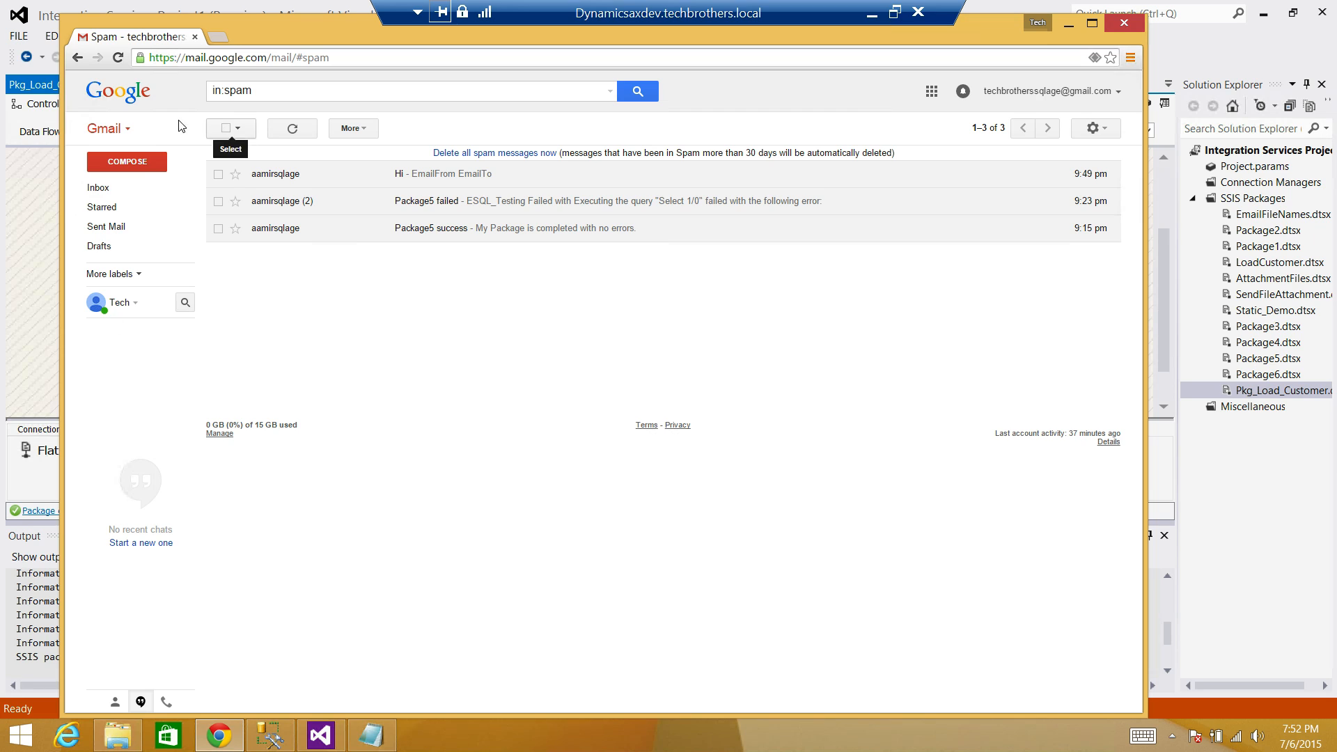
click(117, 57)
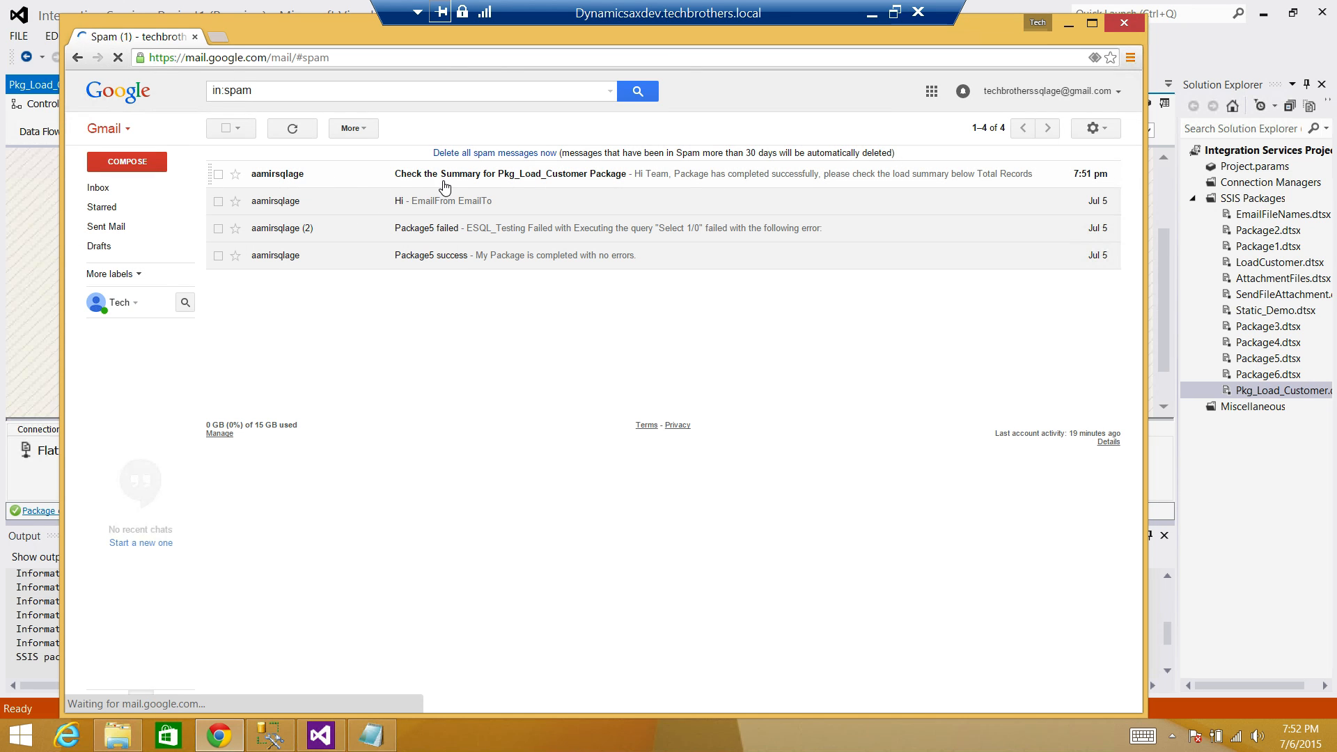
click(566, 183)
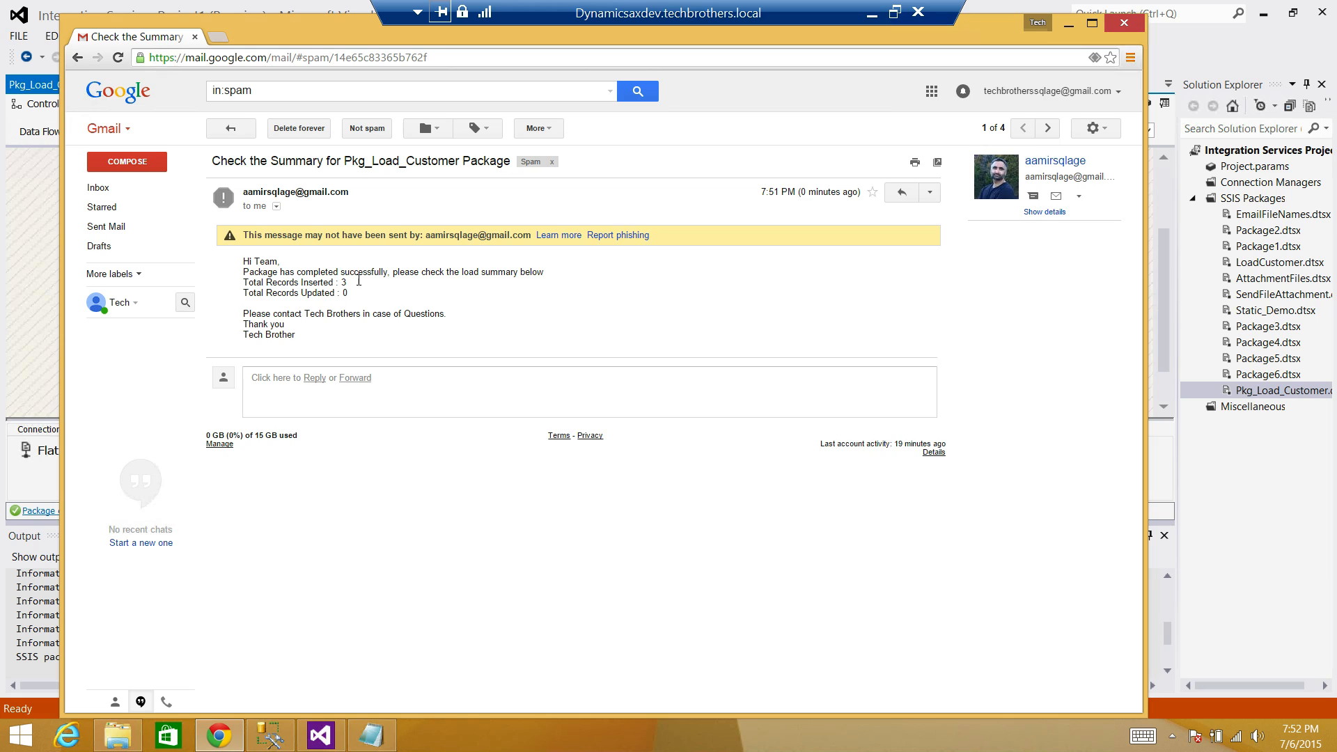
drag(359, 281, 245, 280)
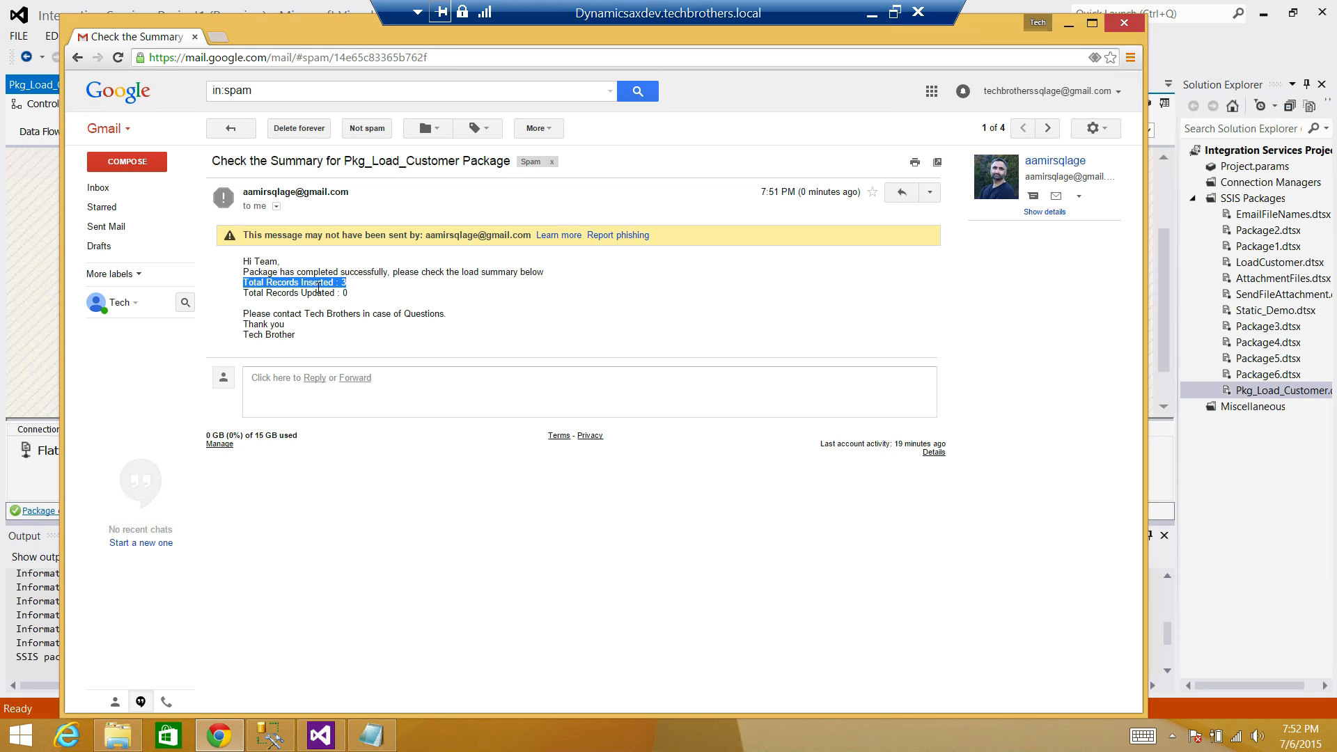
drag(342, 285, 336, 286)
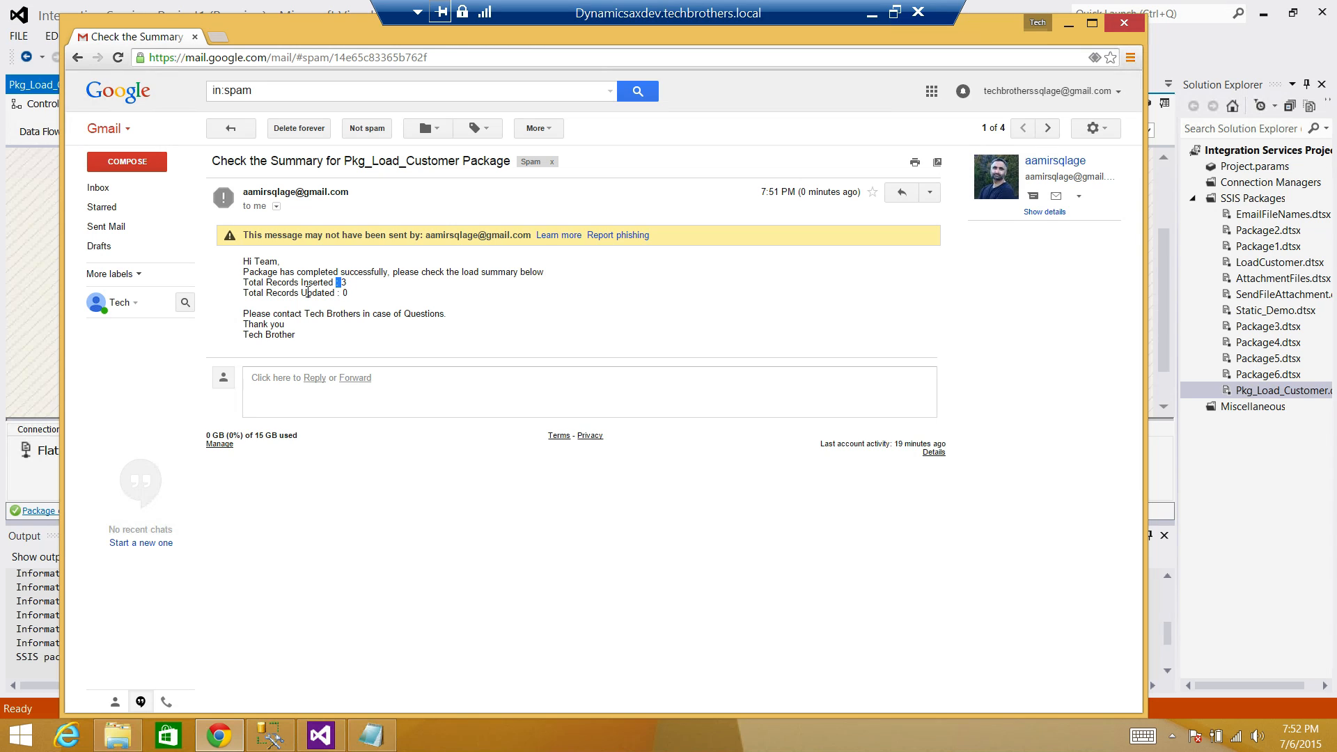
click(351, 292)
click(98, 187)
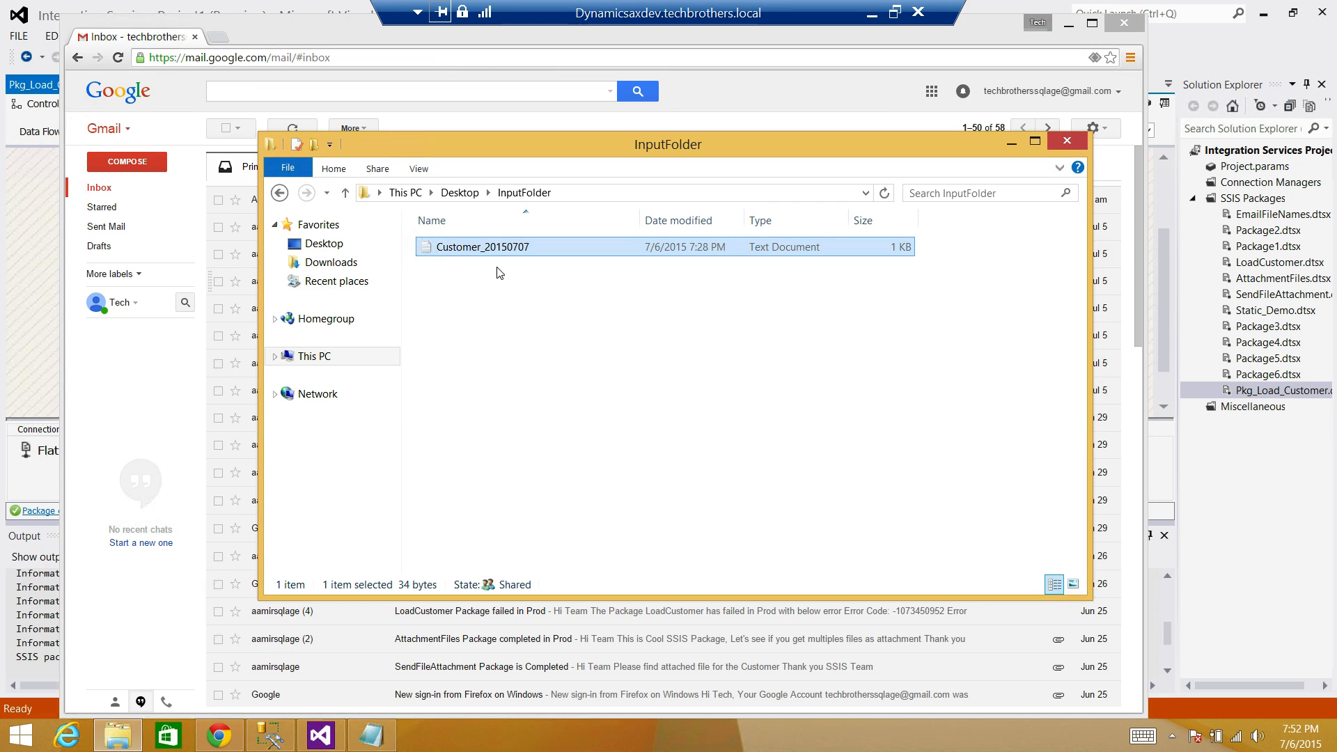
Append the row "6,Test" to Customer_20150707 and save it when closing Notepad.
click(484, 250)
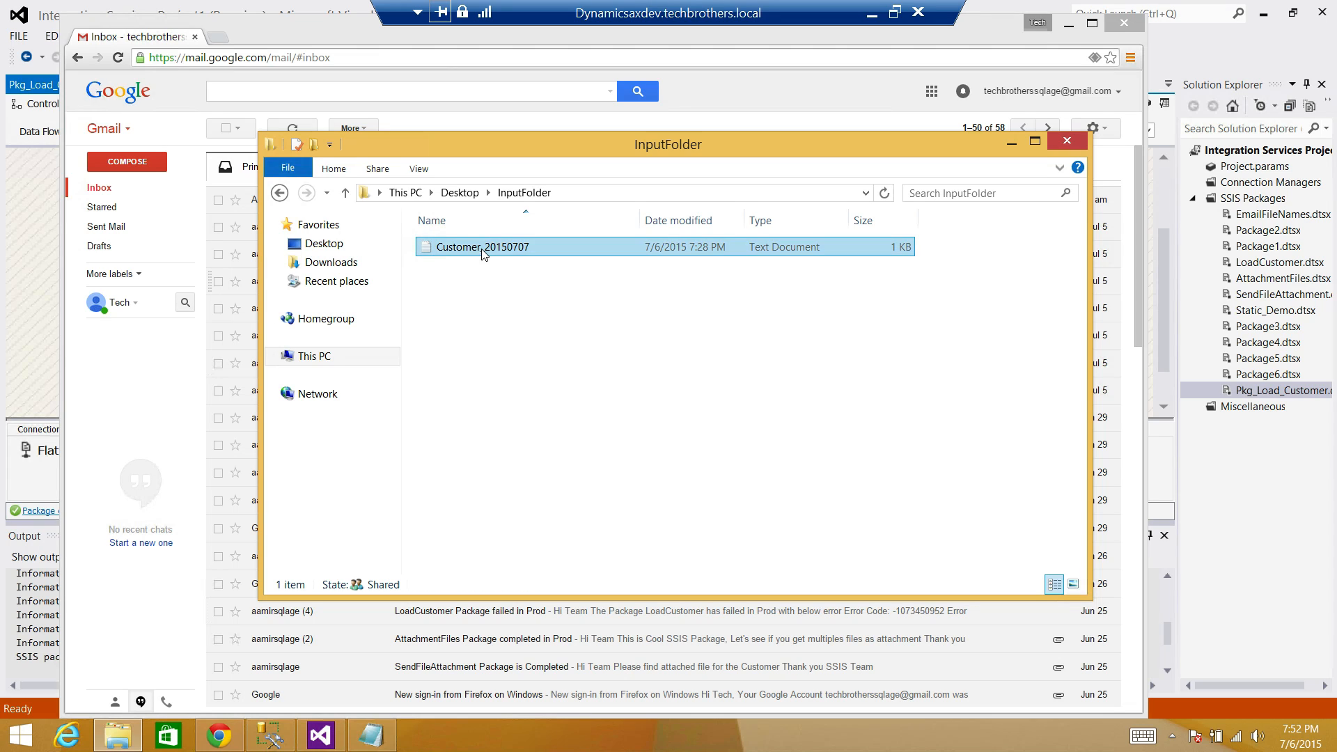
double_click(488, 247)
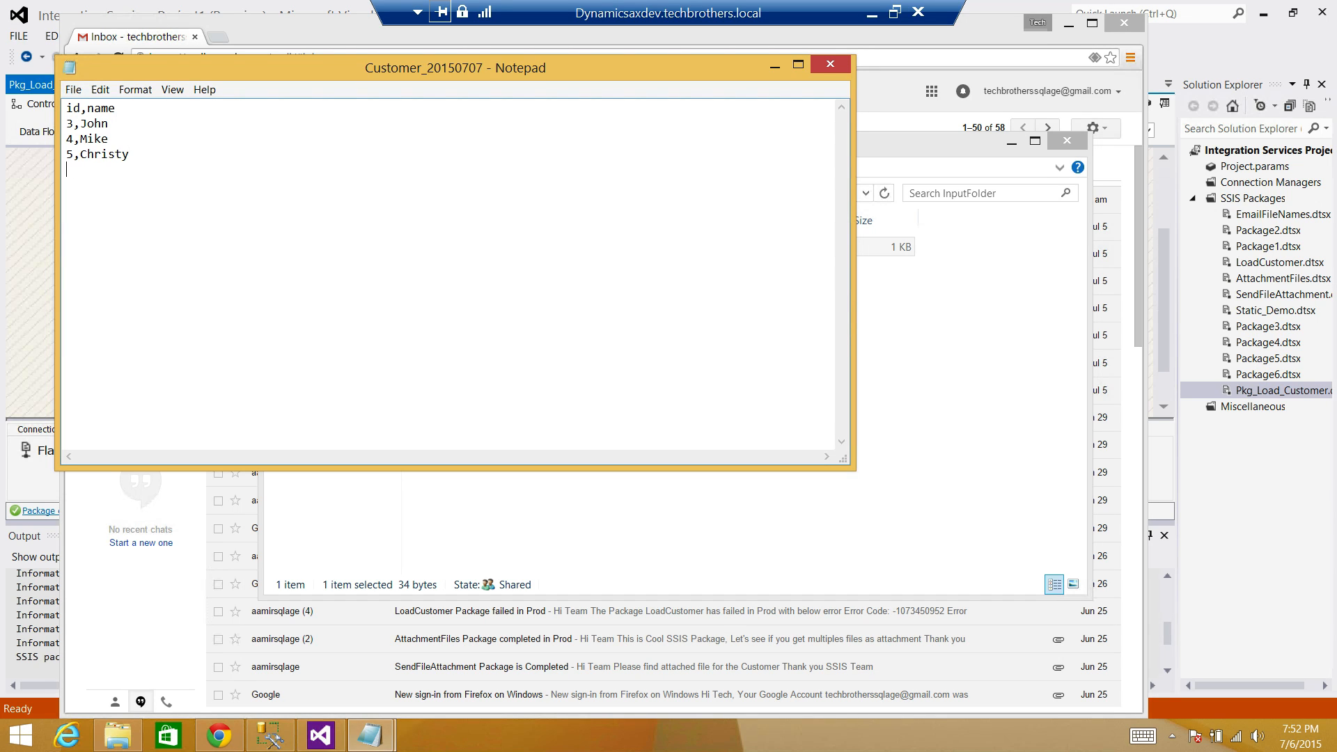
text(6,Test)
click(830, 65)
click(473, 370)
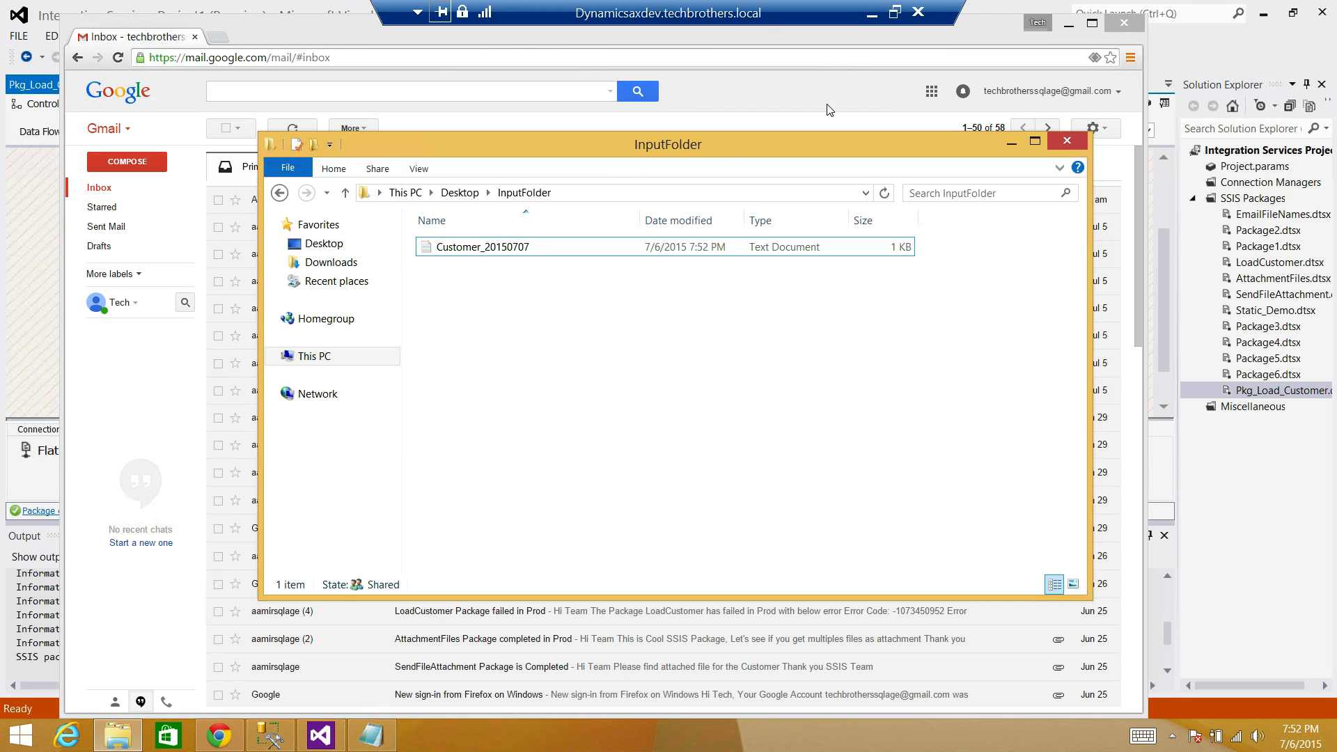
Stop debugging and rerun the package, confirming 3 rows updated and 1 inserted.
click(320, 734)
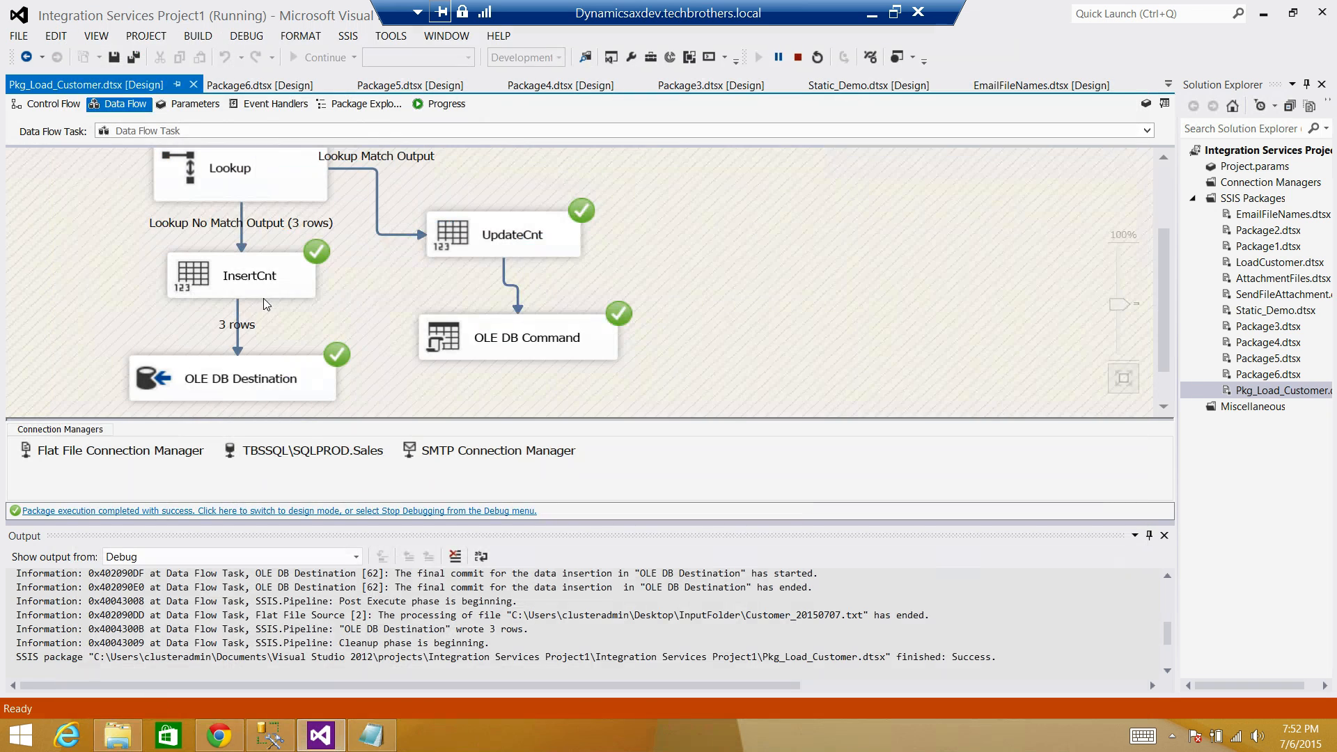
click(797, 57)
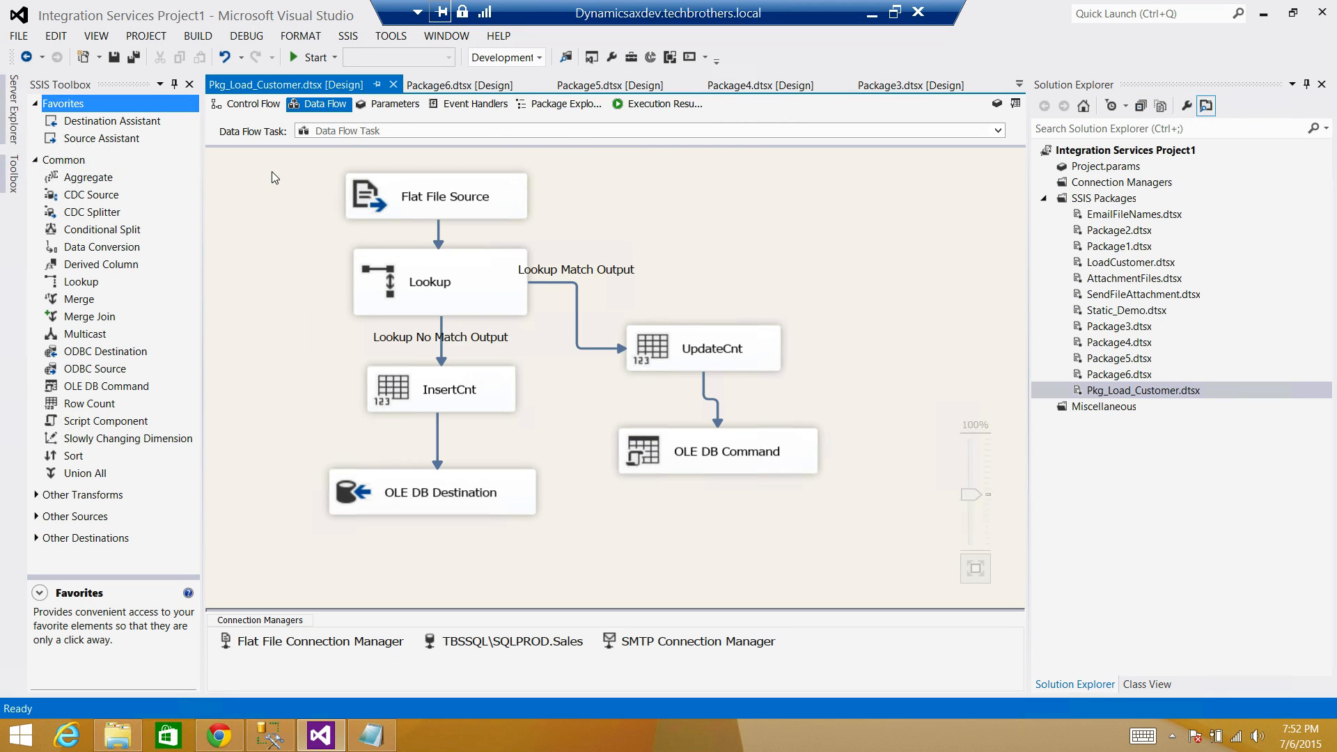
click(307, 58)
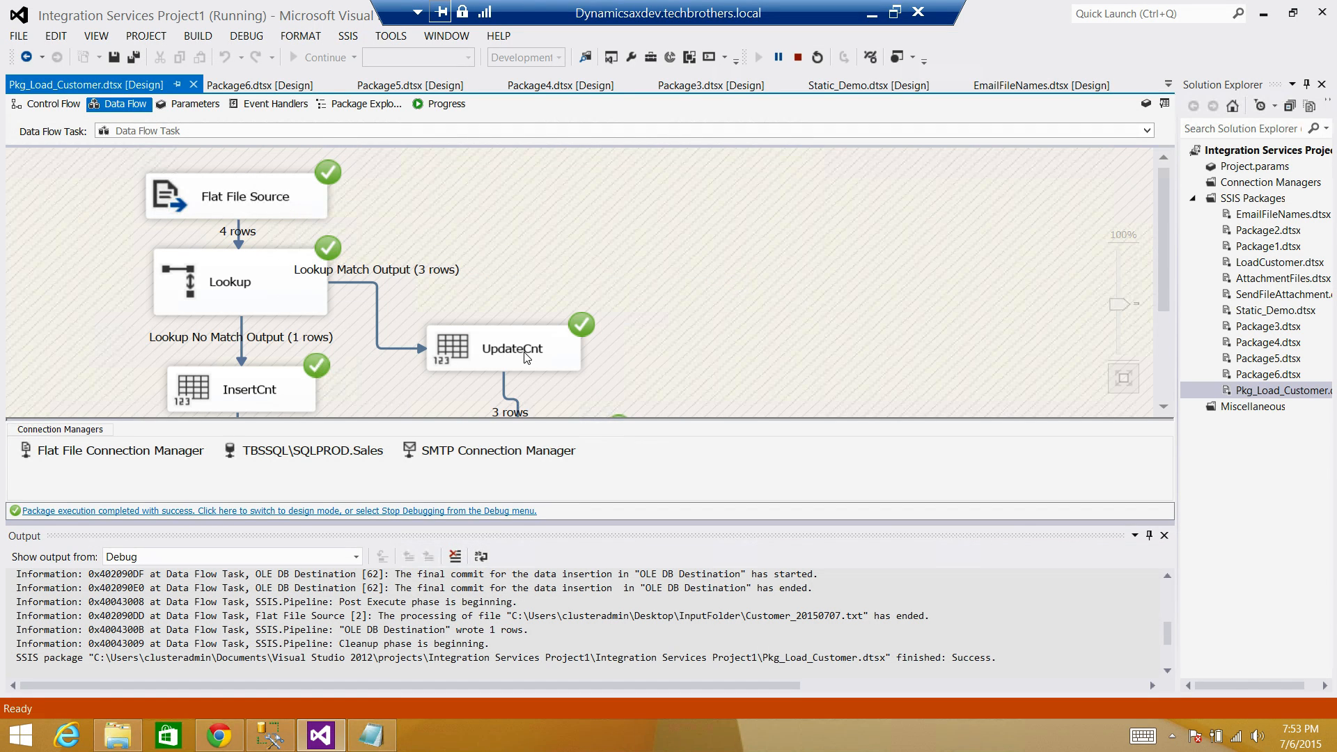
click(493, 346)
click(241, 392)
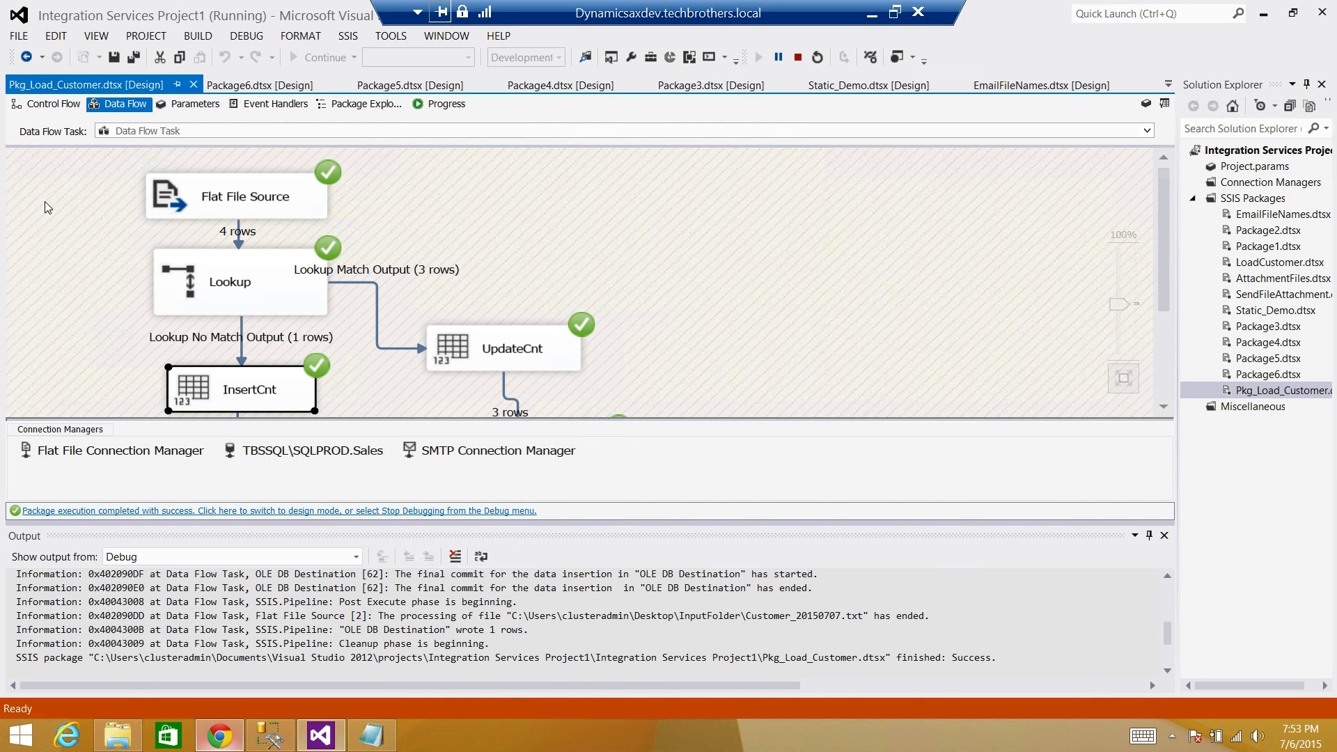
click(220, 736)
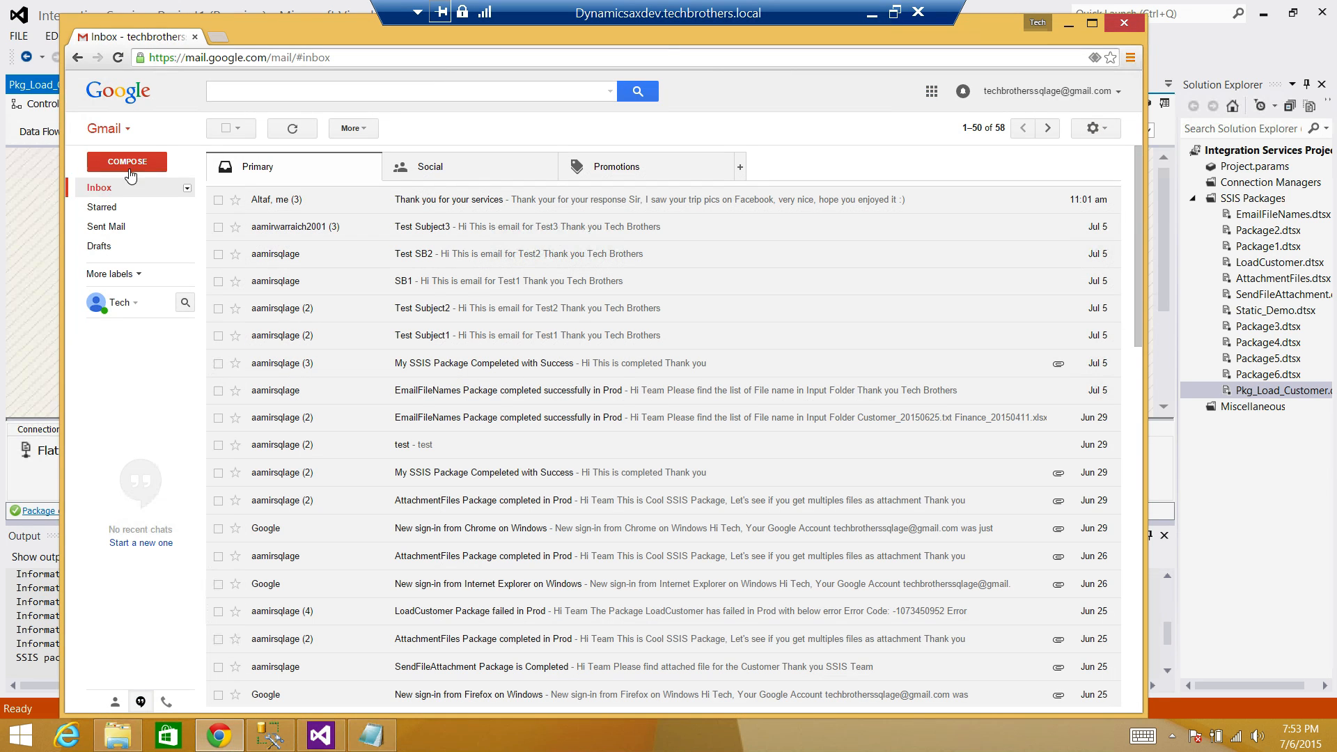
Open the Spam folder and review the load summary conversation's 7:51 and 7:53 PM messages.
click(112, 275)
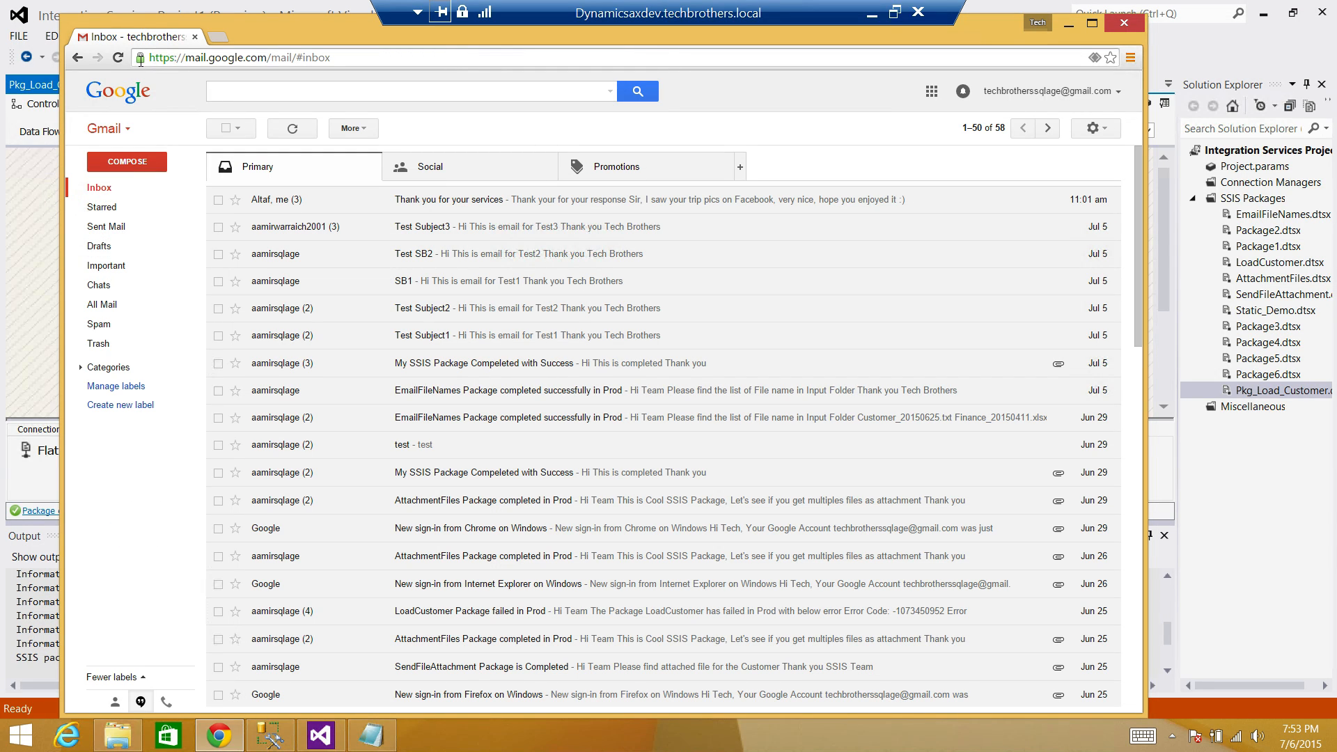
click(109, 325)
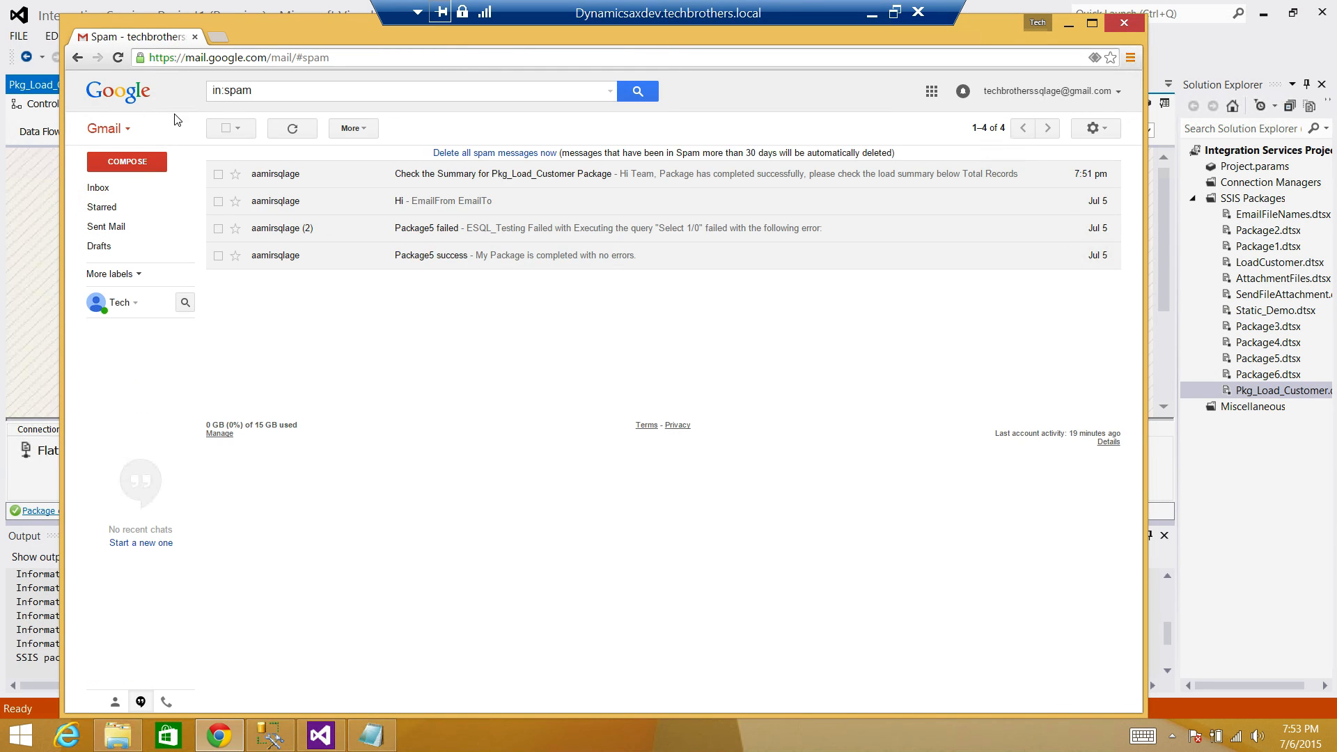
click(118, 57)
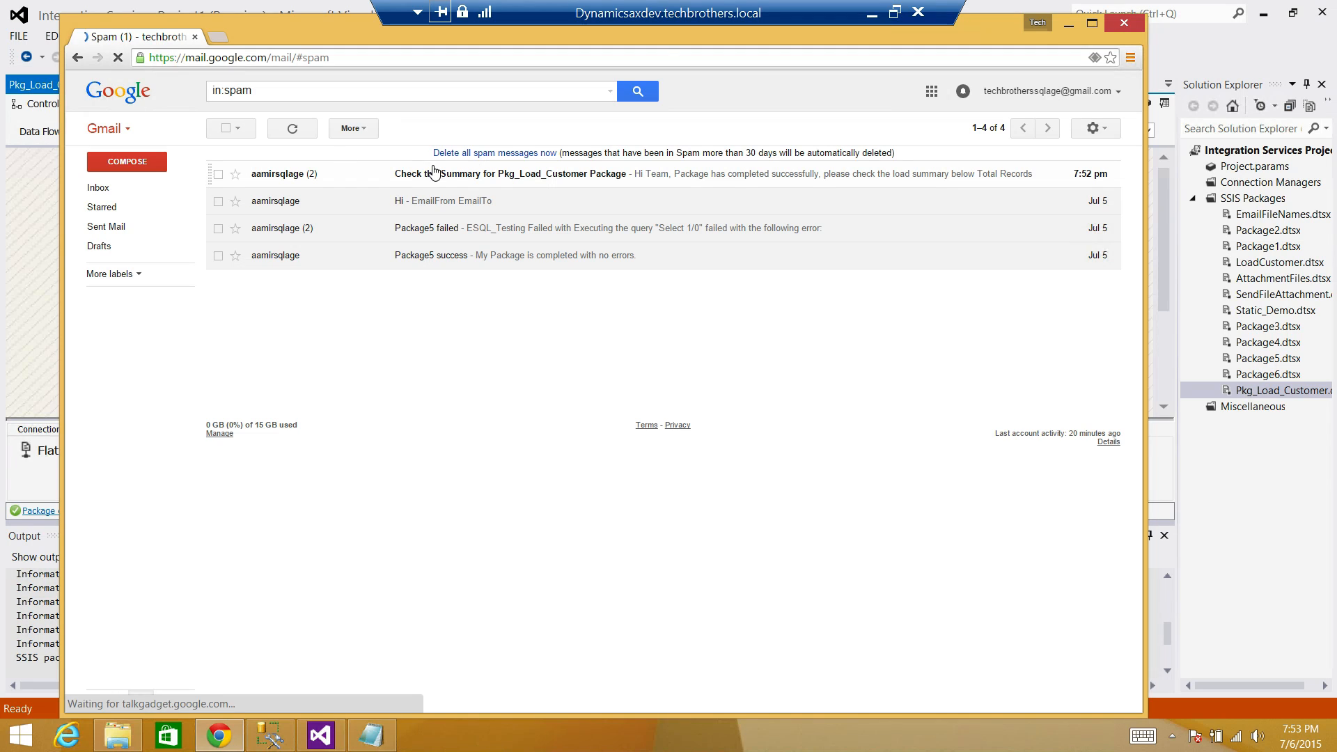
click(441, 175)
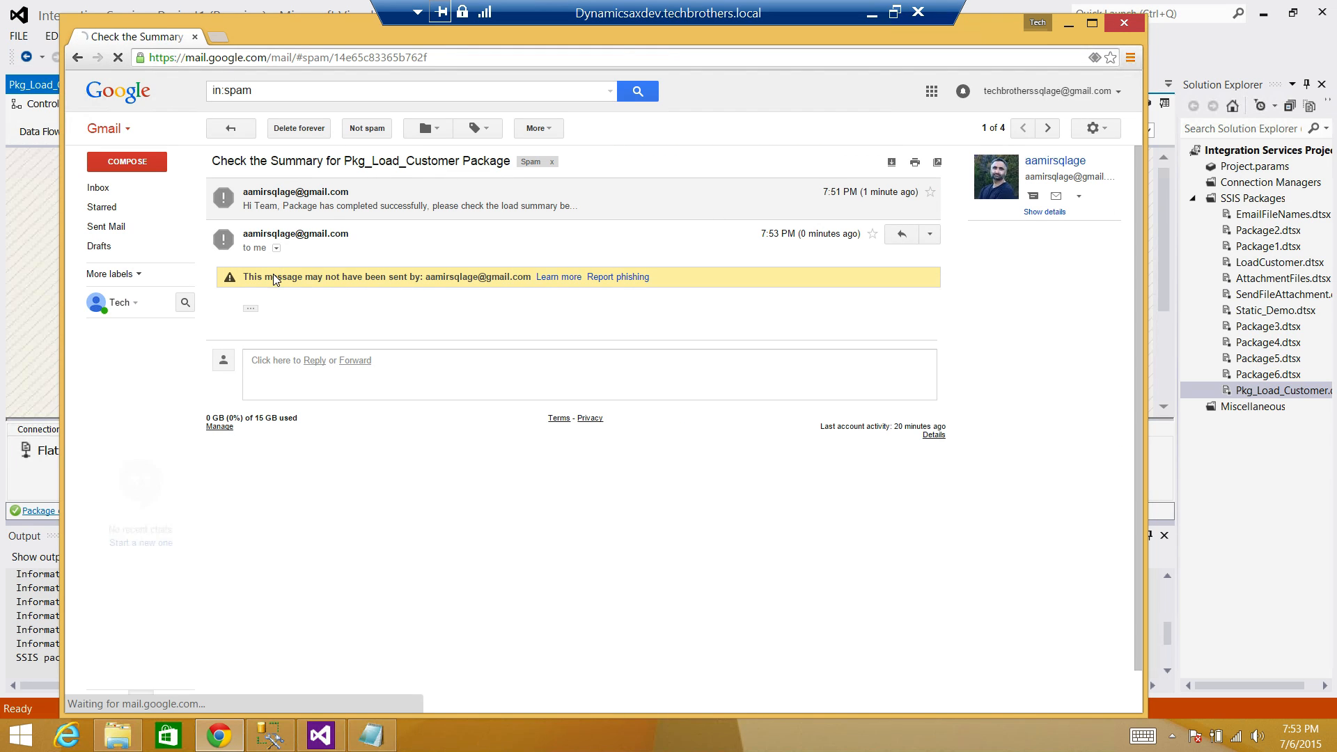
click(295, 206)
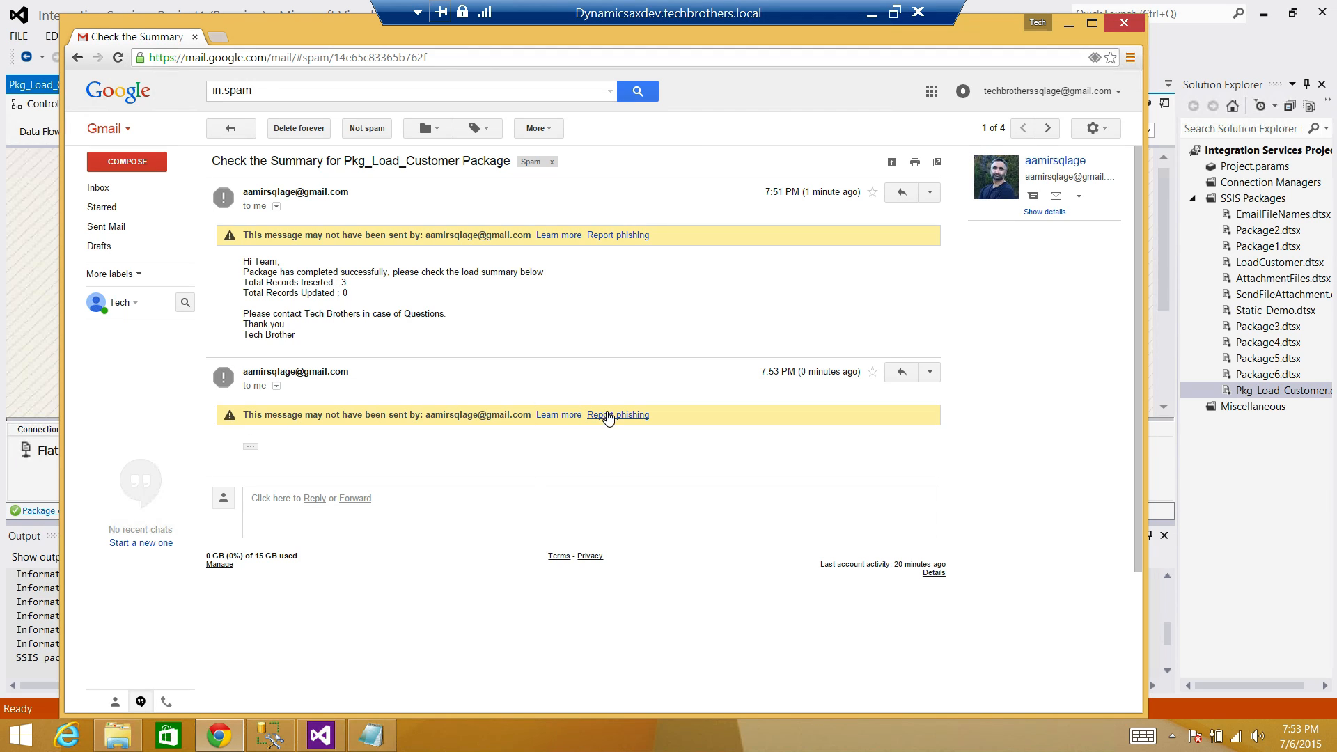
scroll(412, 362, down, 1)
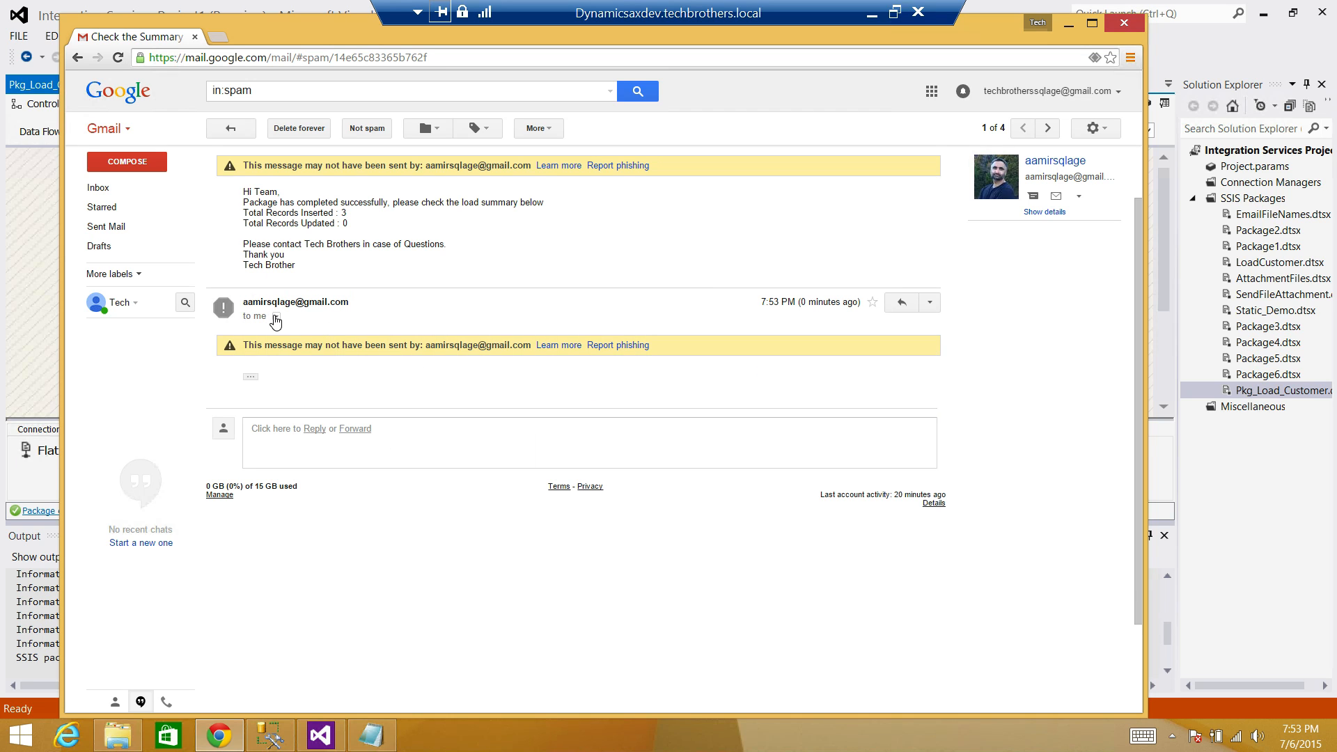
click(275, 318)
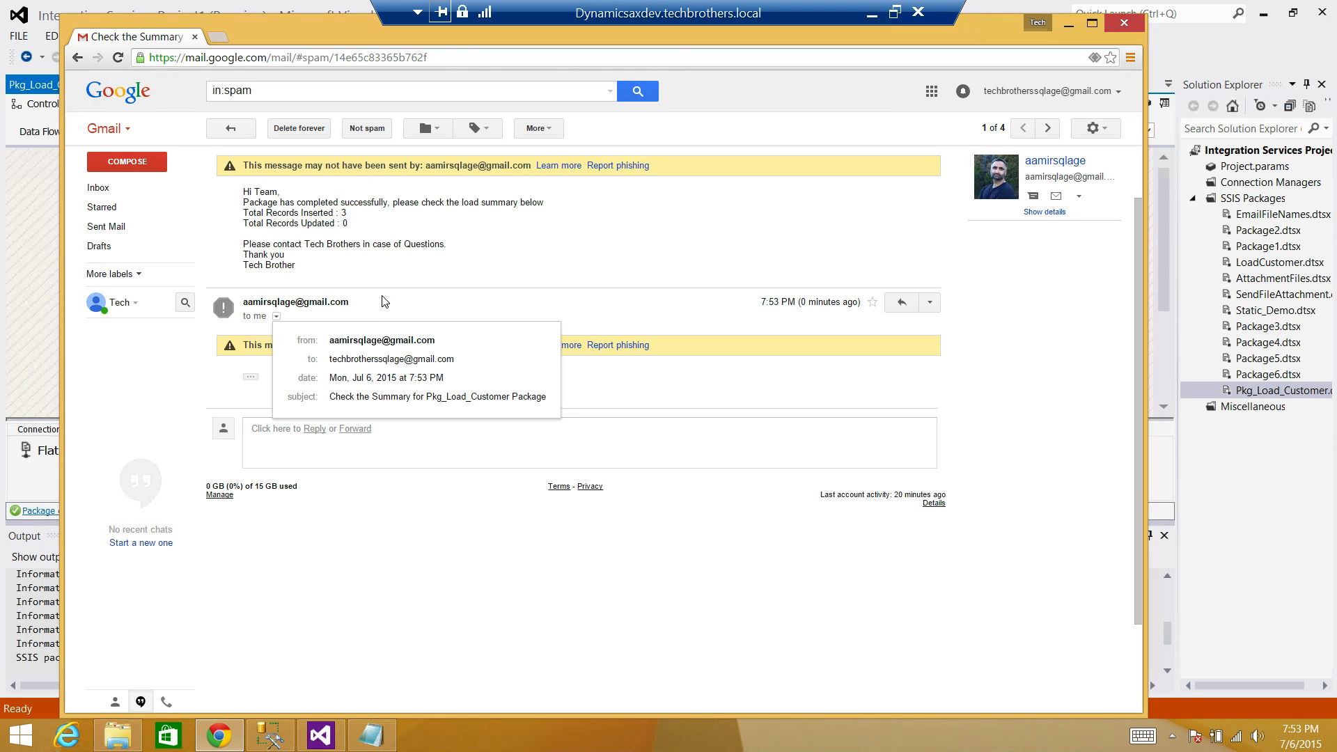
click(413, 291)
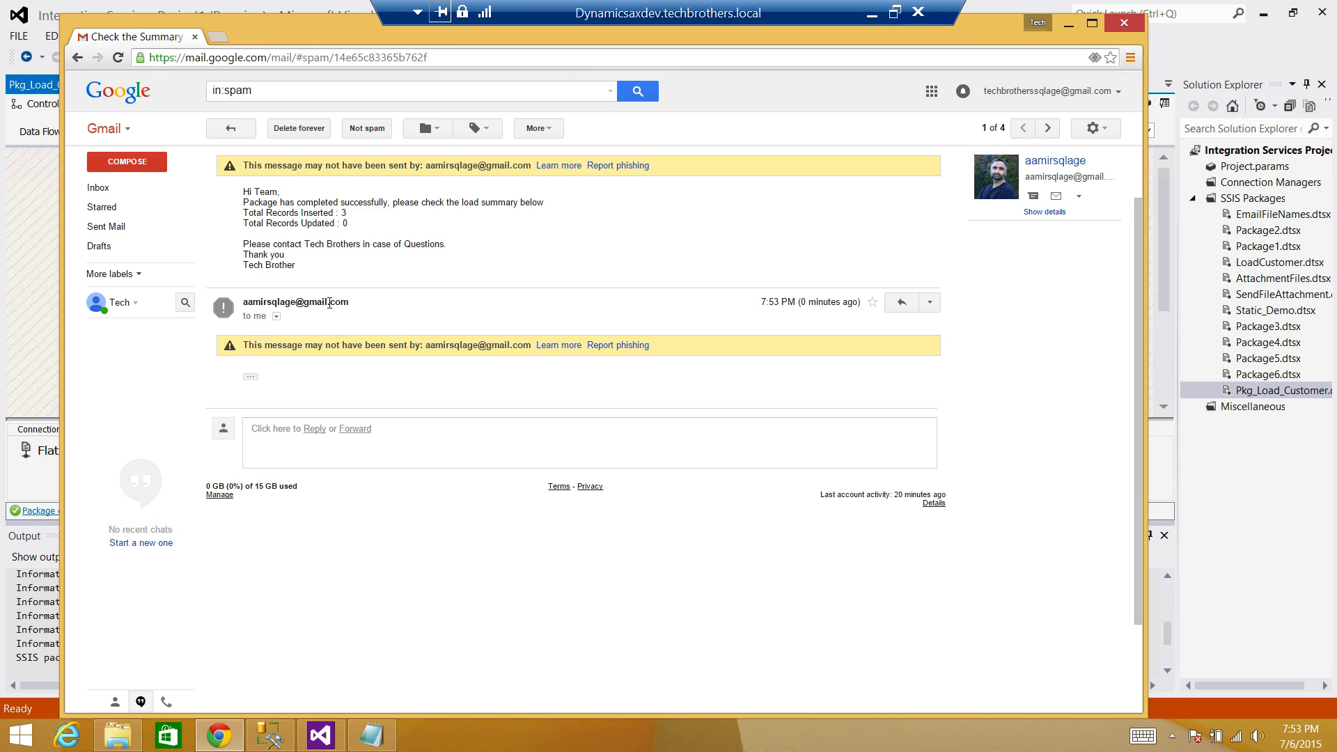
Mark the Pkg_Load_Customer summary email as Not spam from the Spam list.
right_click(328, 304)
click(436, 252)
click(120, 276)
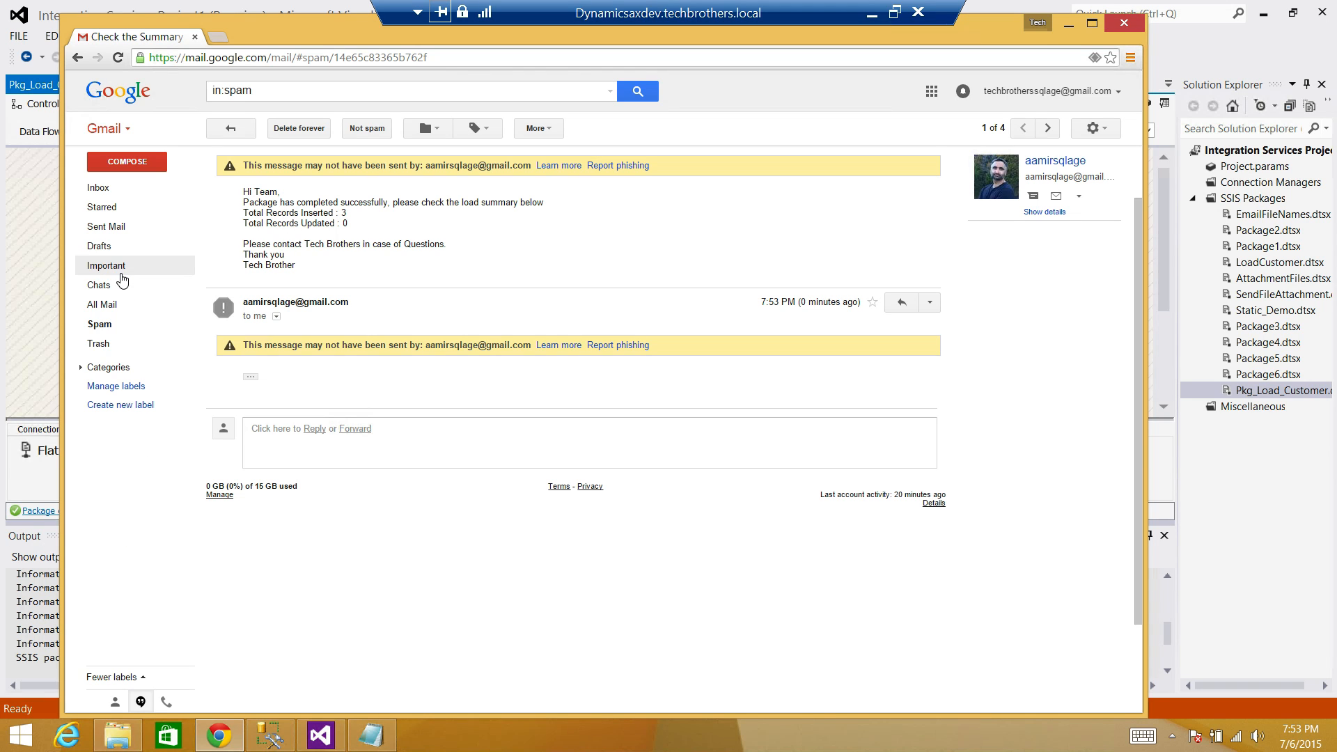
right_click(98, 326)
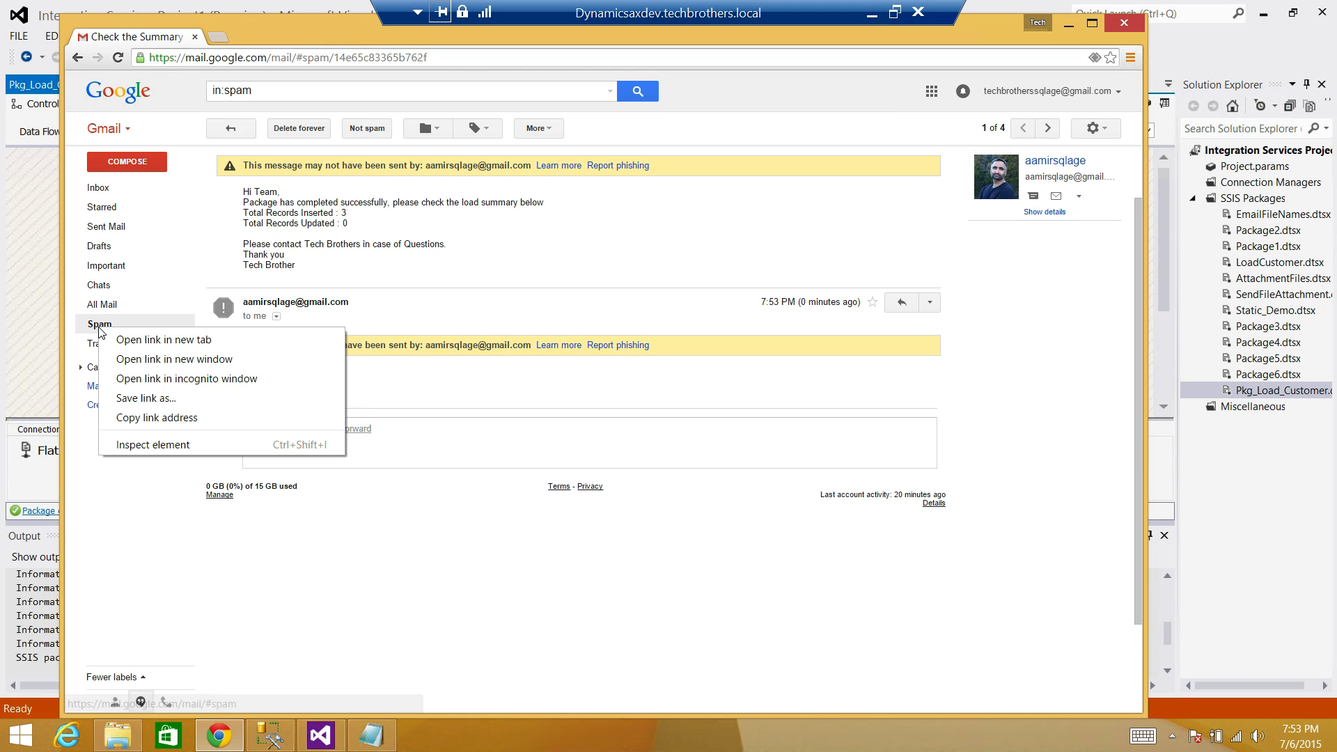
click(96, 325)
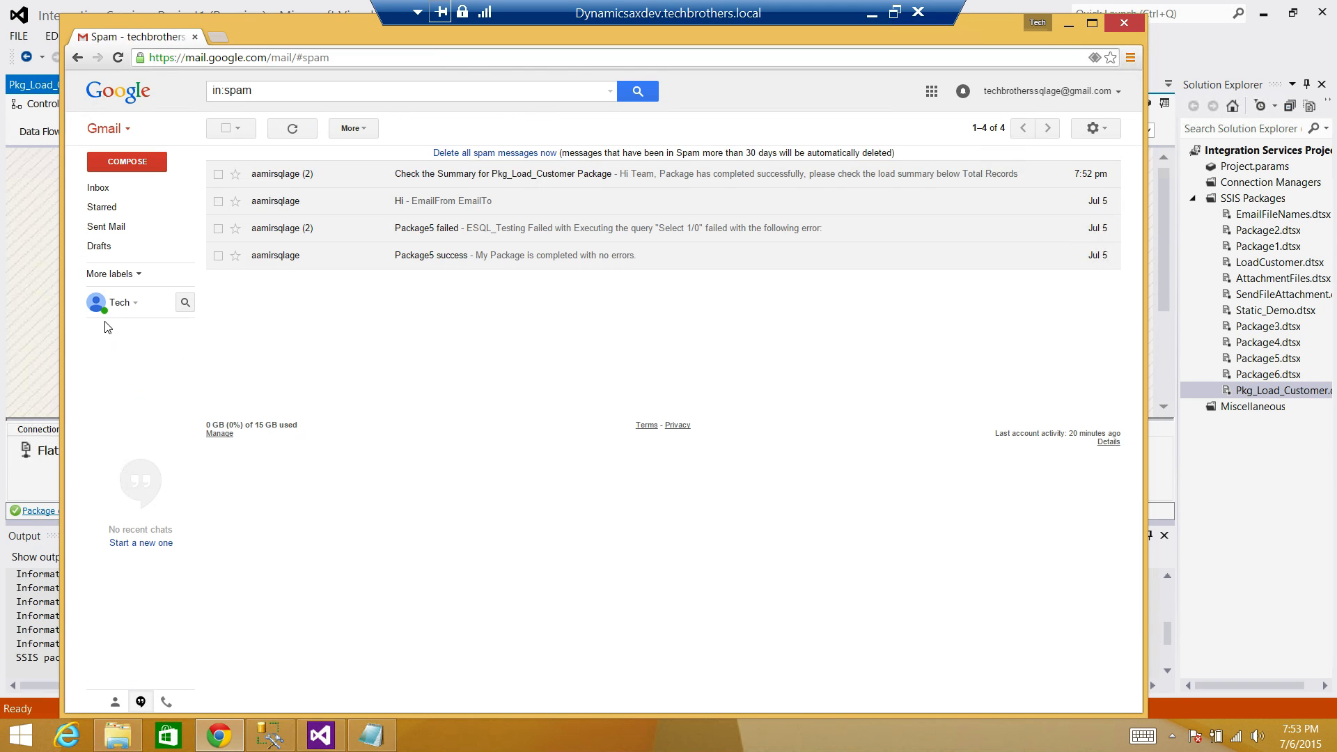
right_click(438, 180)
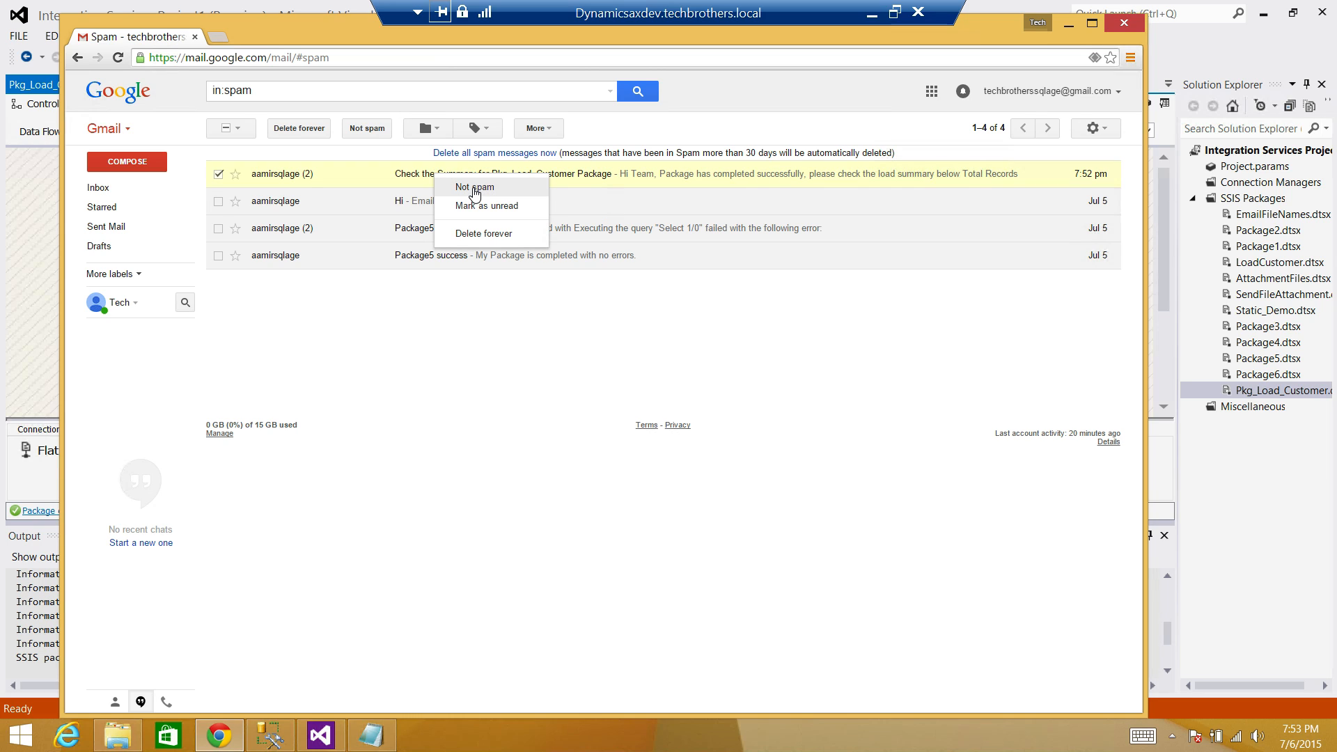
click(475, 188)
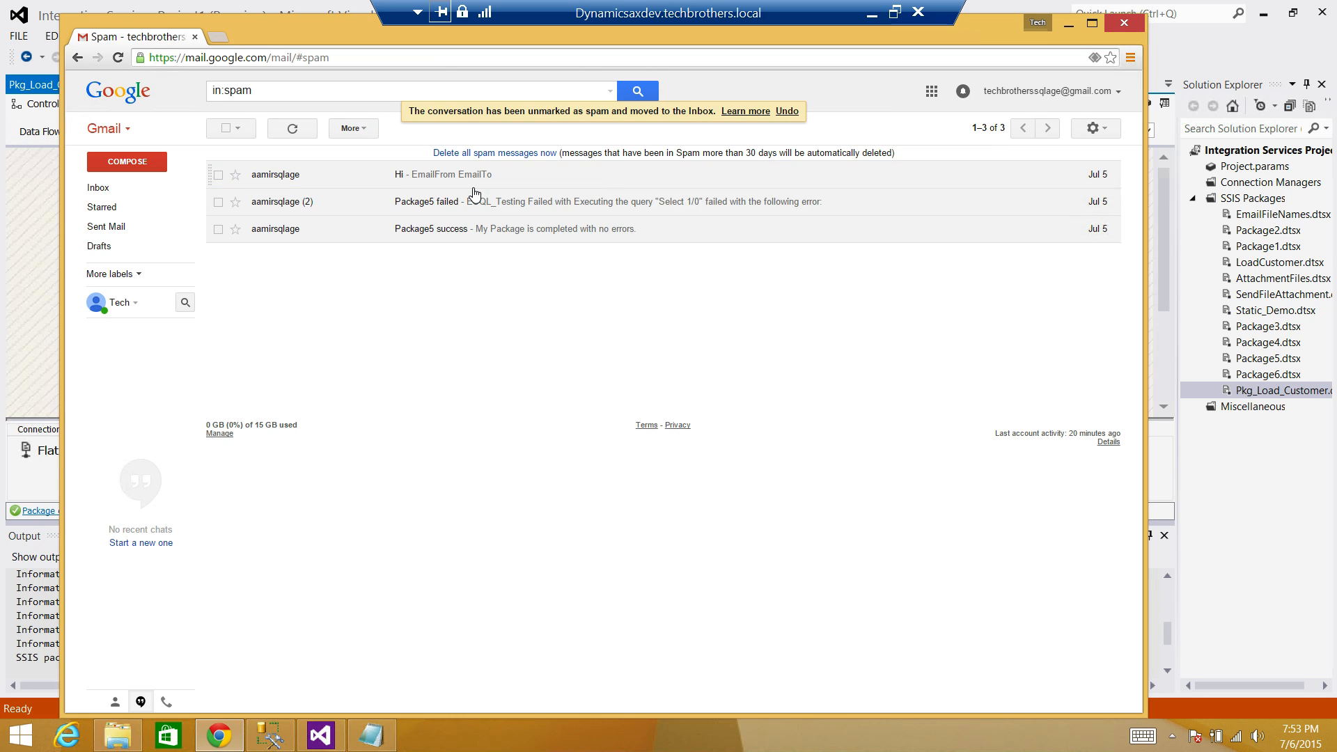
Open the summary conversation from the Inbox and highlight the newest counts: 1 inserted, 3 updated.
click(101, 188)
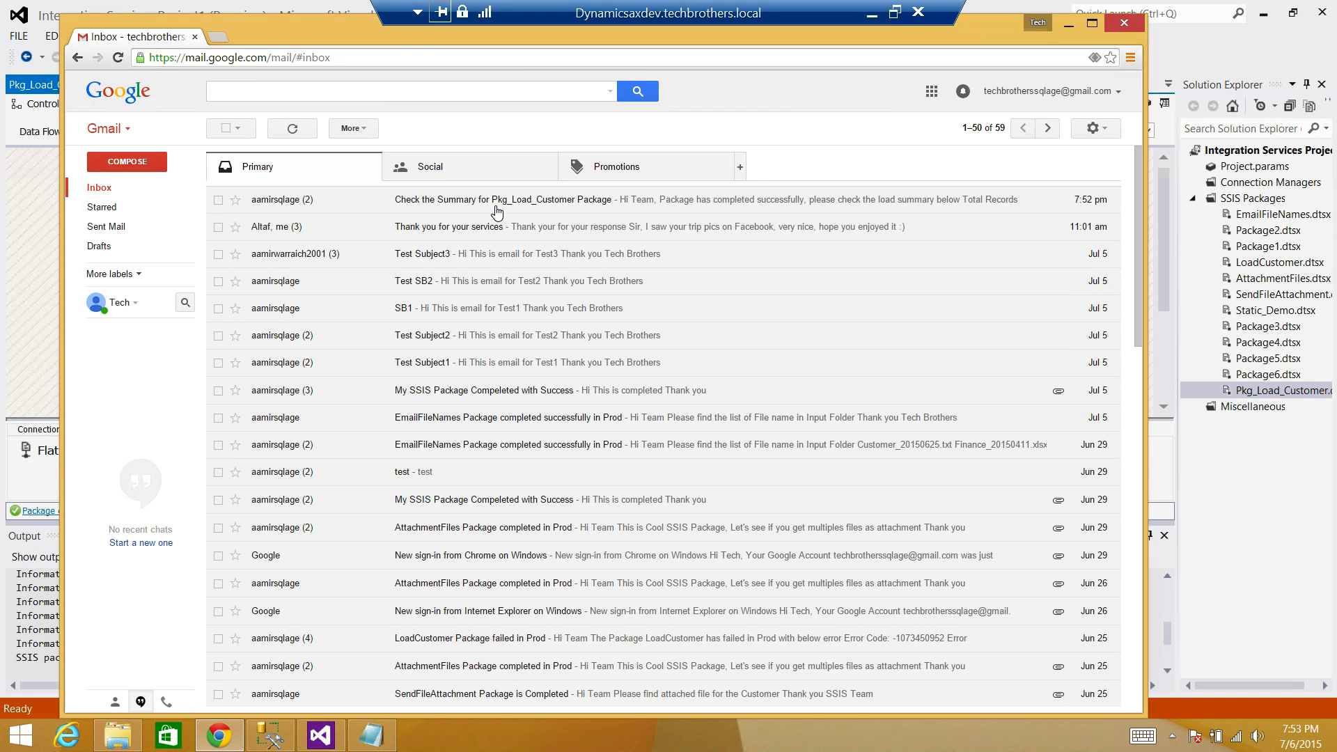
click(496, 207)
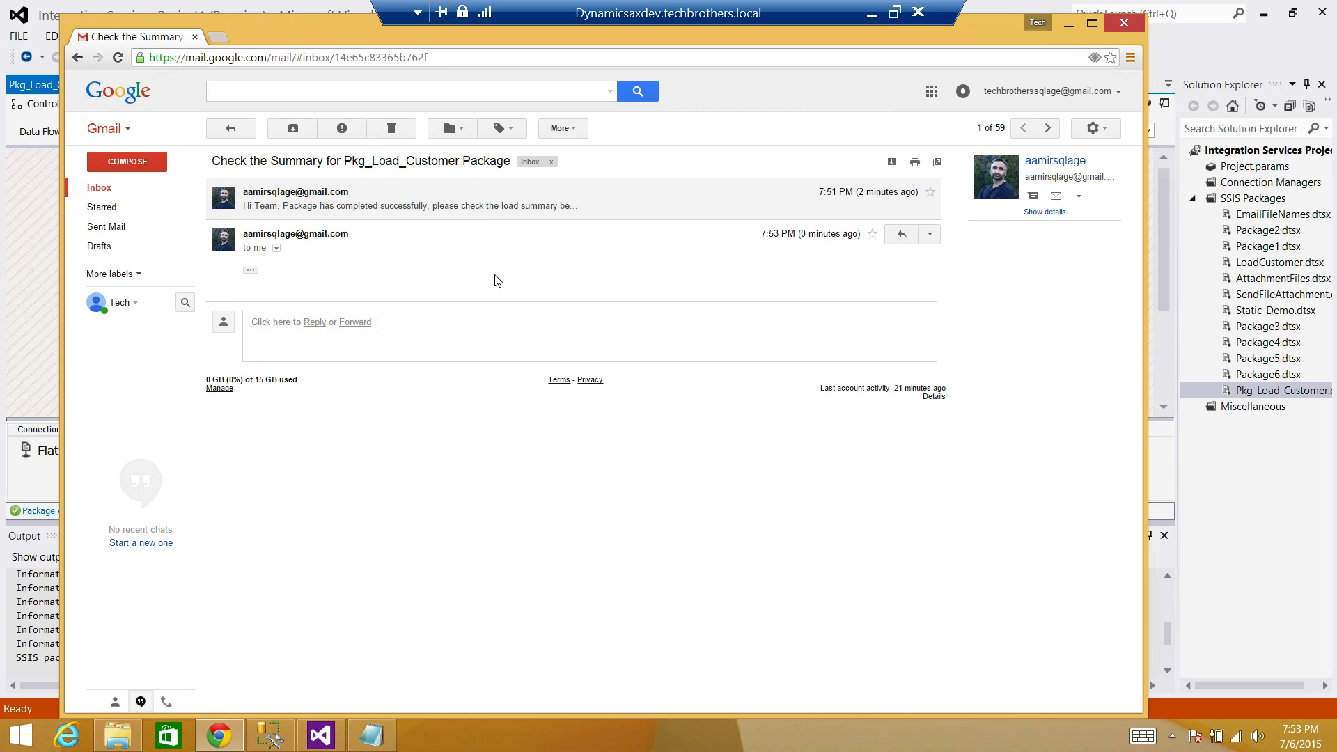
click(352, 206)
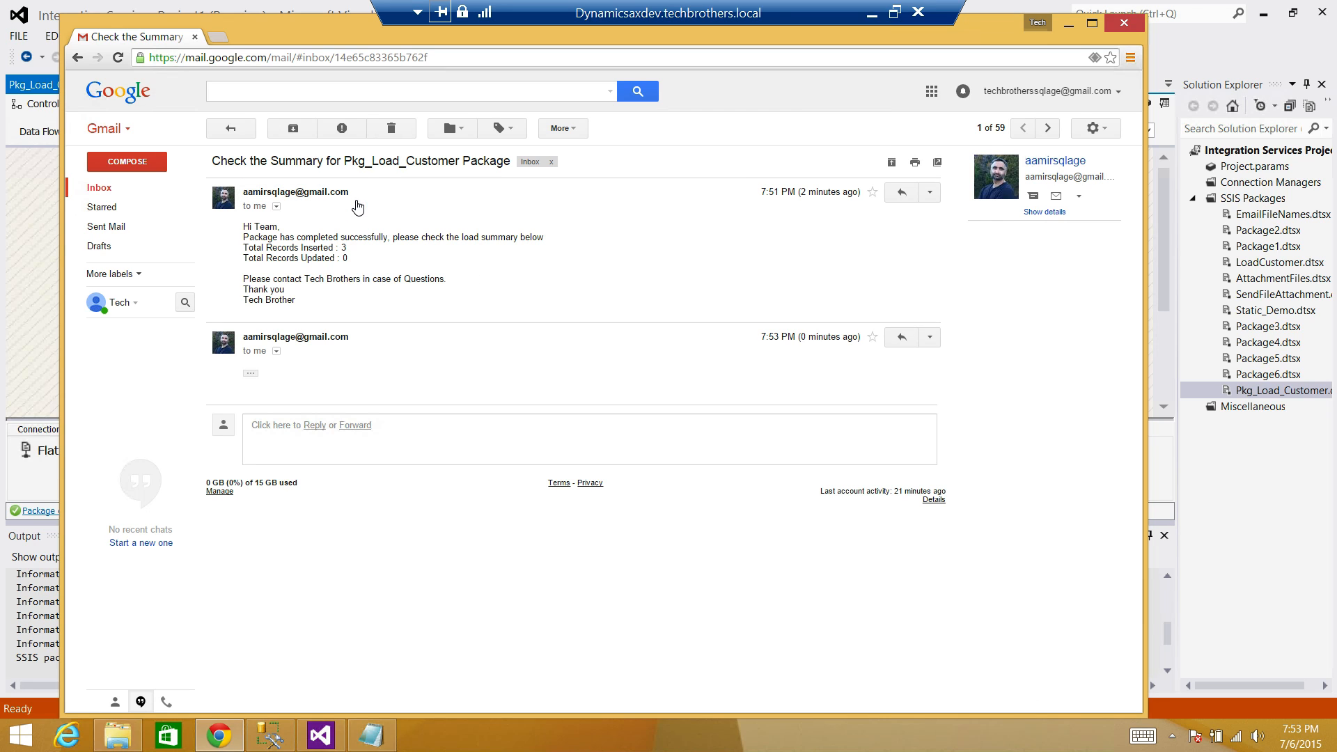
click(251, 376)
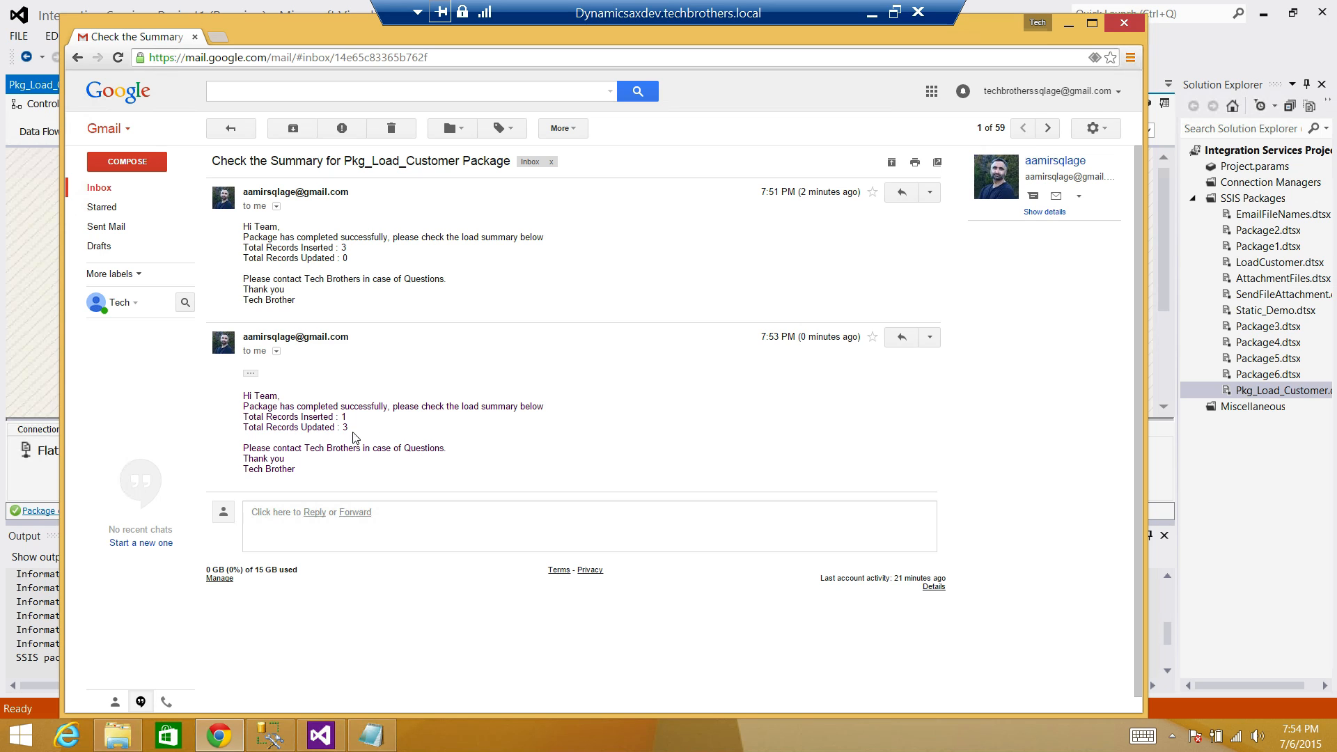
drag(262, 415, 221, 415)
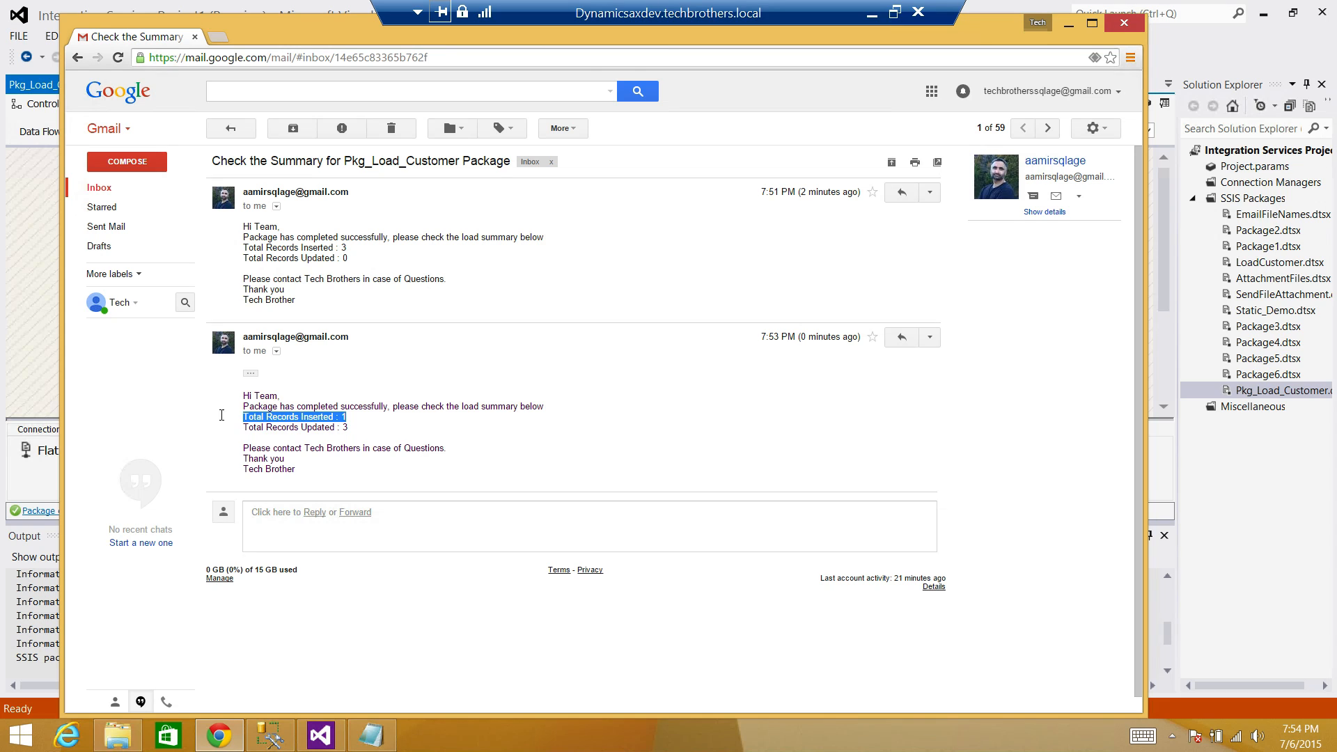
drag(348, 427, 240, 428)
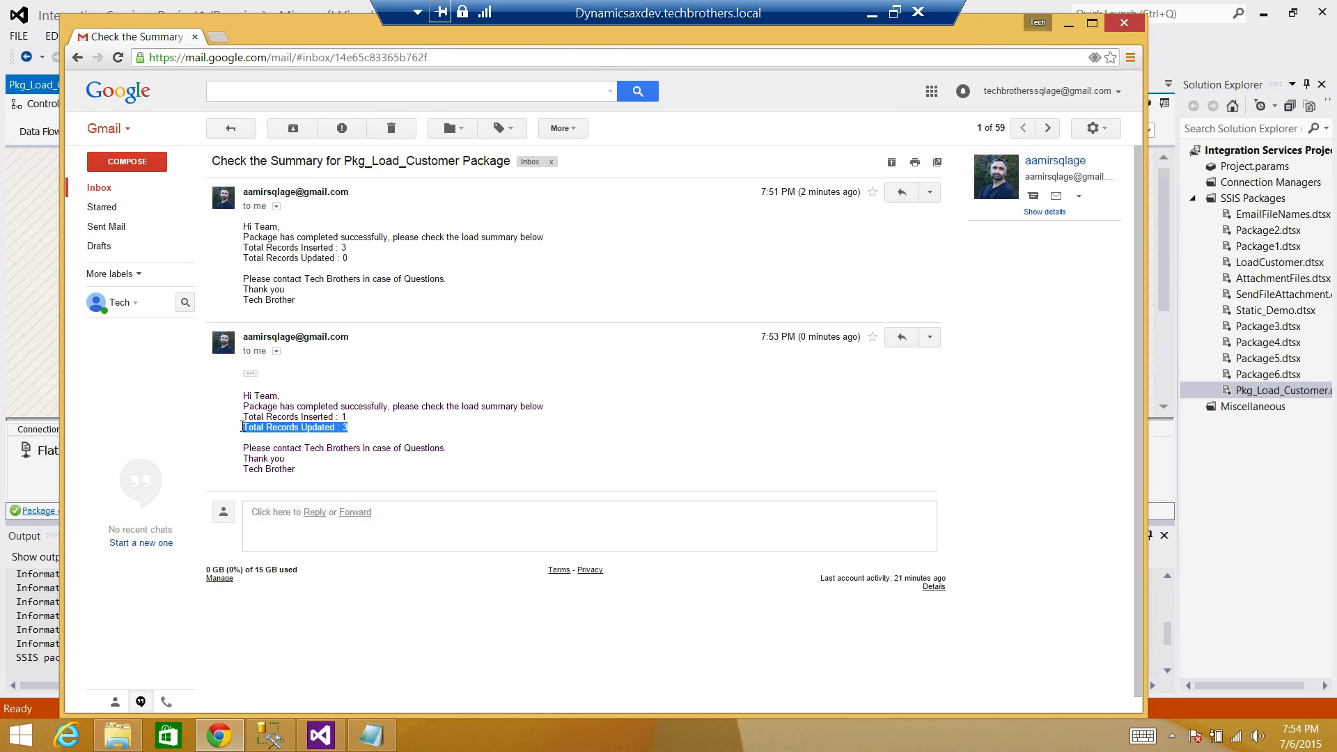
click(277, 450)
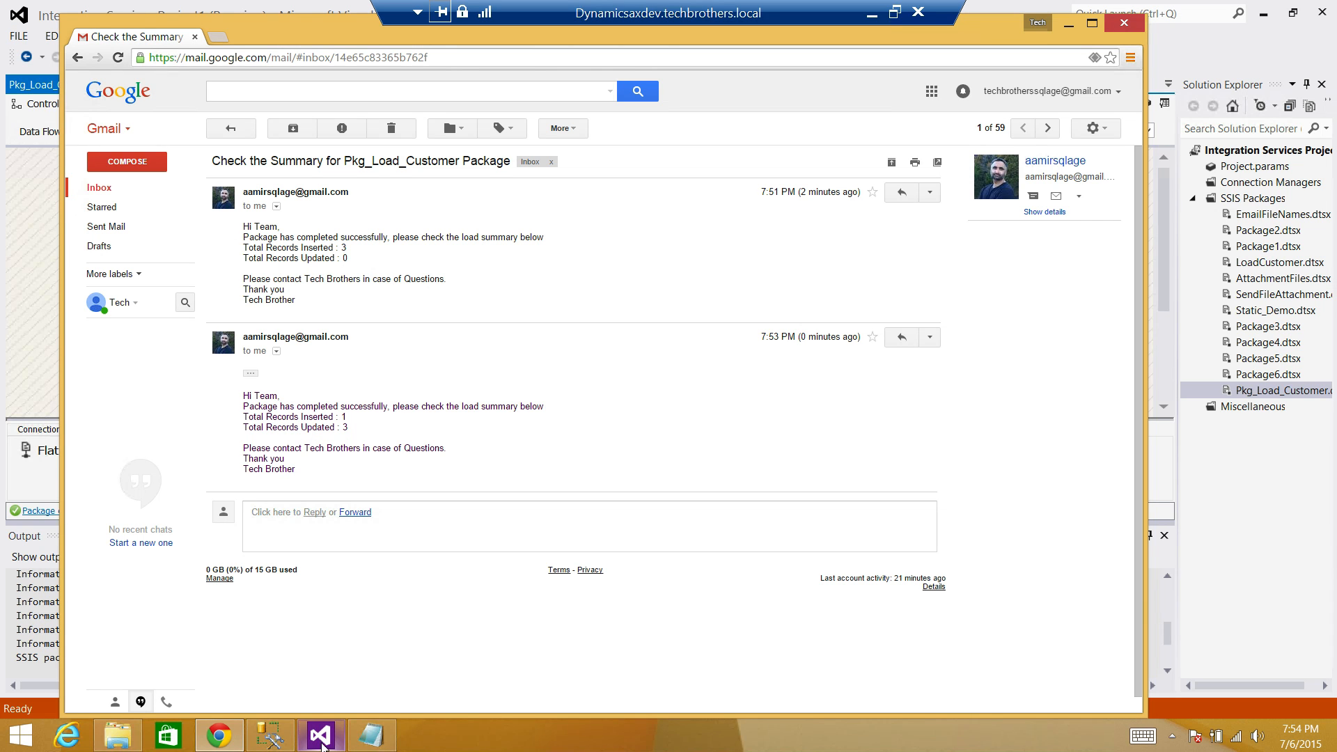
click(321, 735)
Stop debugging and view the Pkg_Load_Customer control flow with its Data Flow and Send Mail tasks.
click(499, 195)
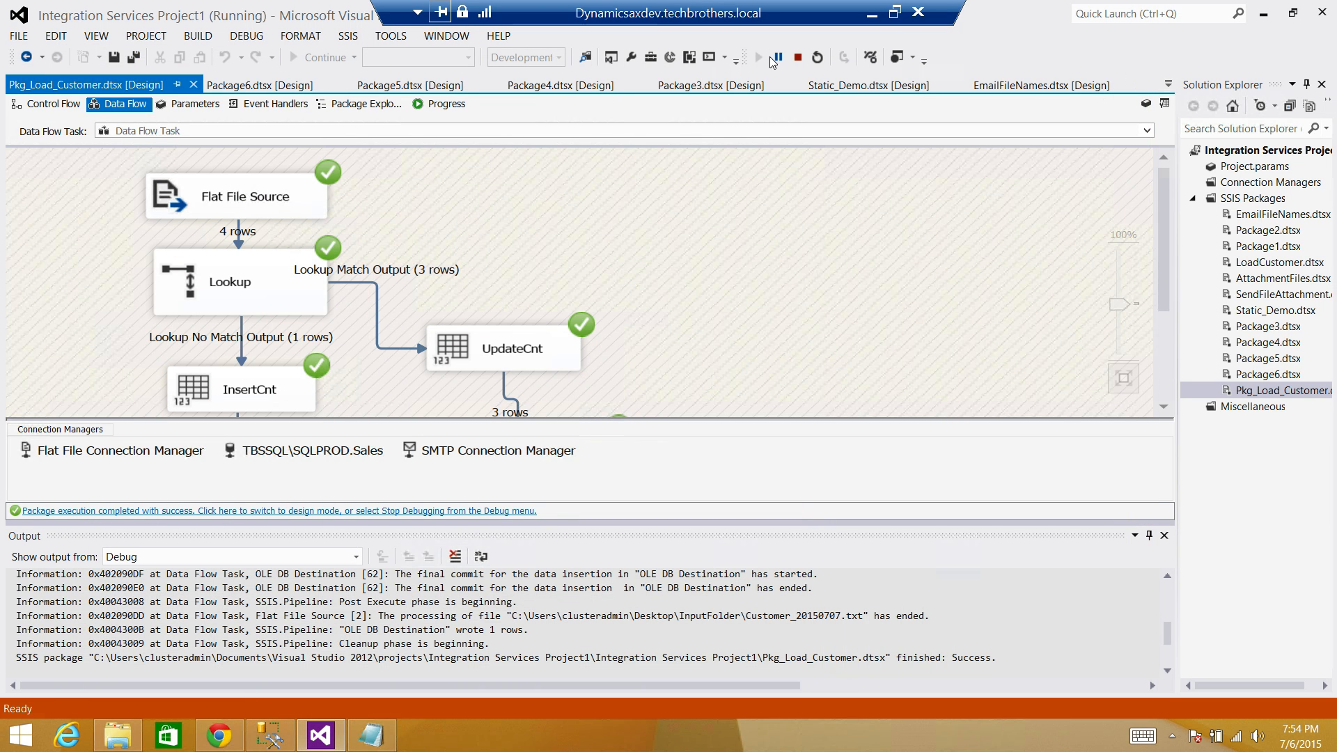
click(798, 57)
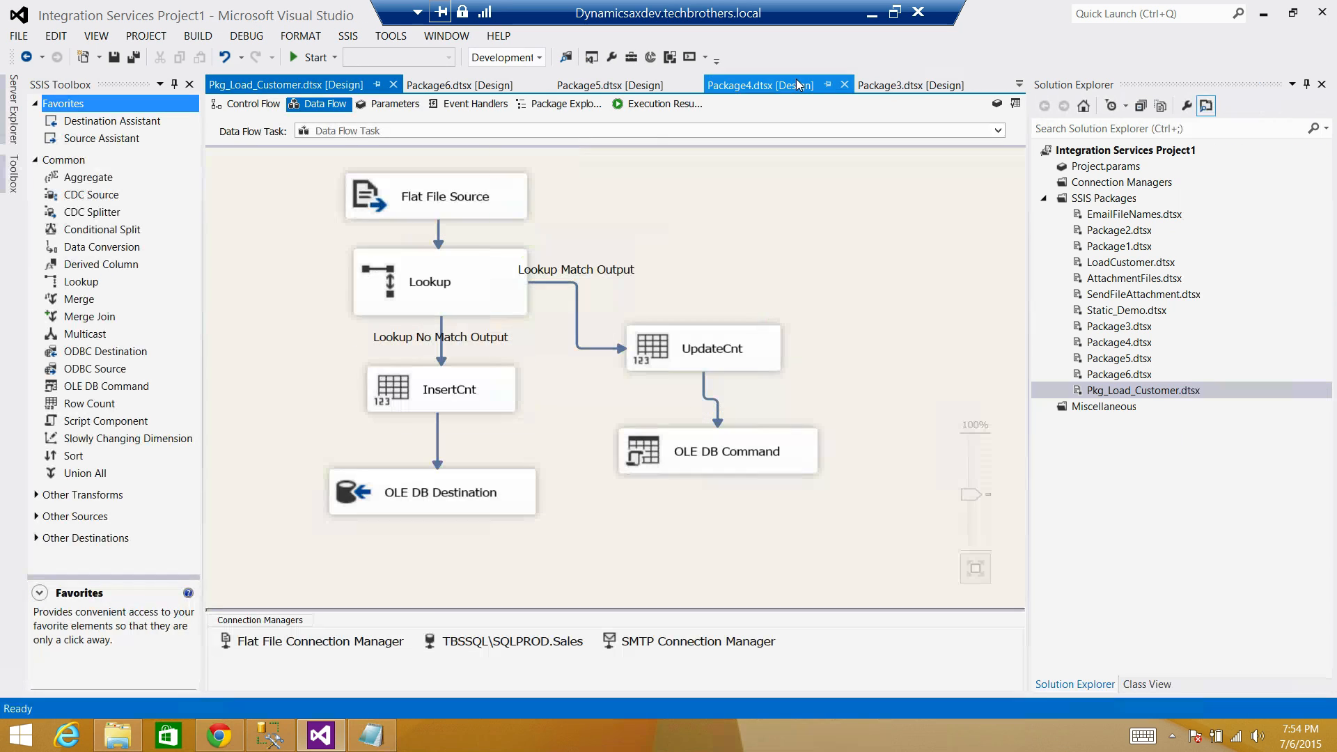
click(253, 106)
click(486, 363)
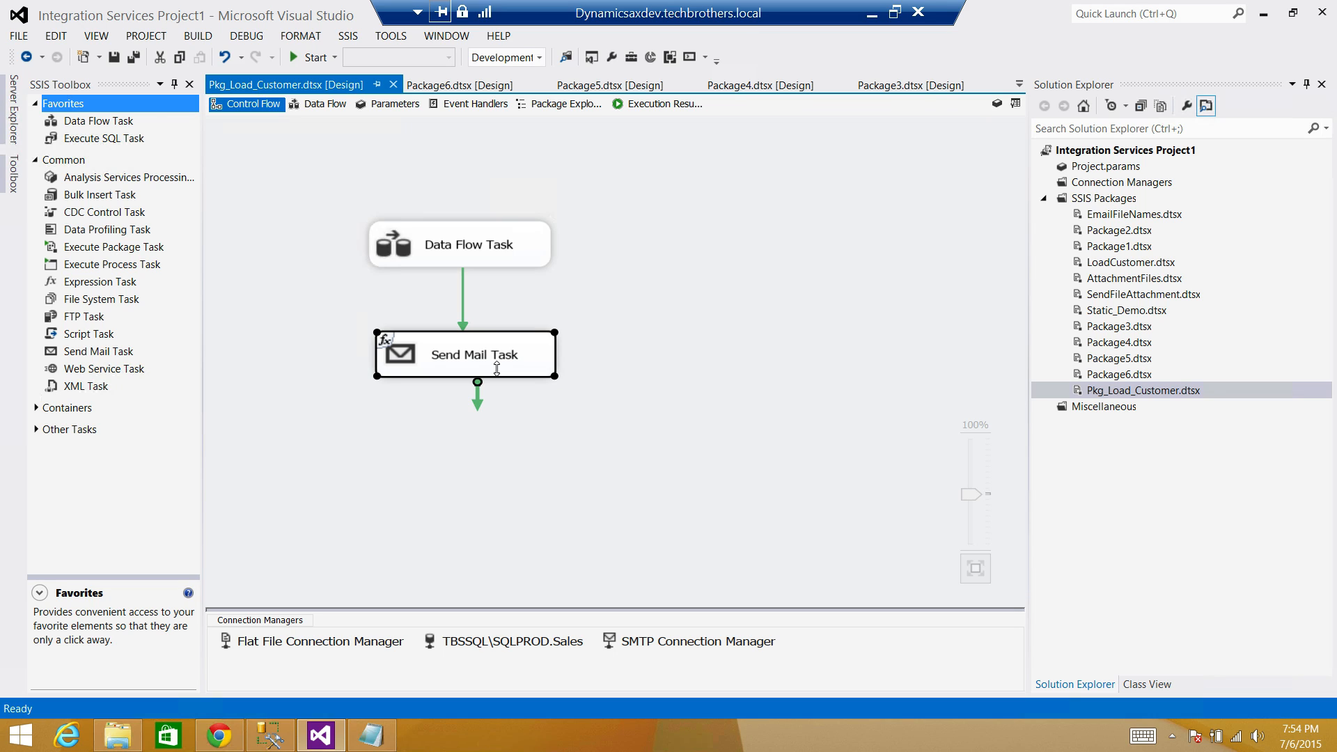
click(574, 352)
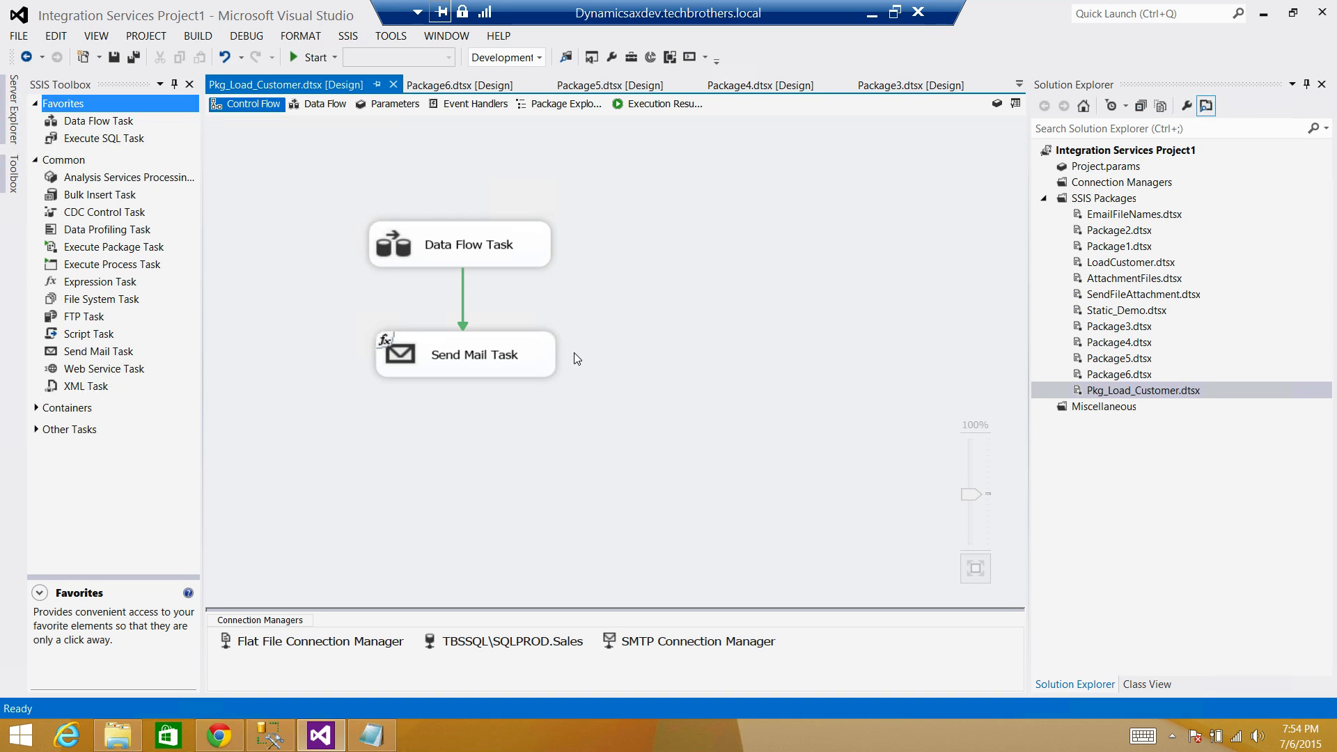